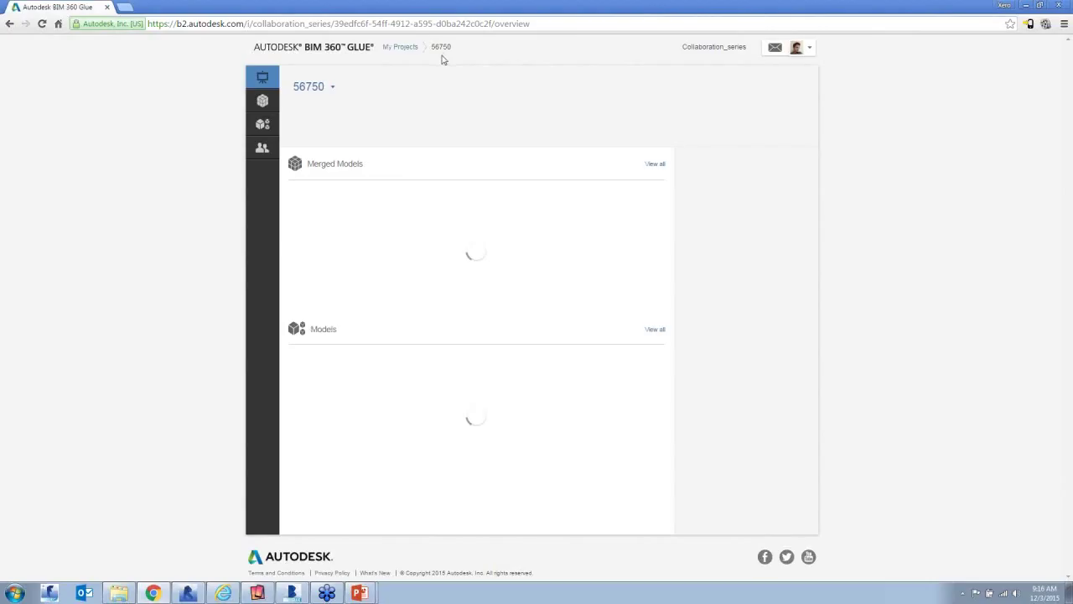
# Step: Review project 56750 from the project list, examining its overview, merged models and project members, and return to the list
pyautogui.click(400, 50)
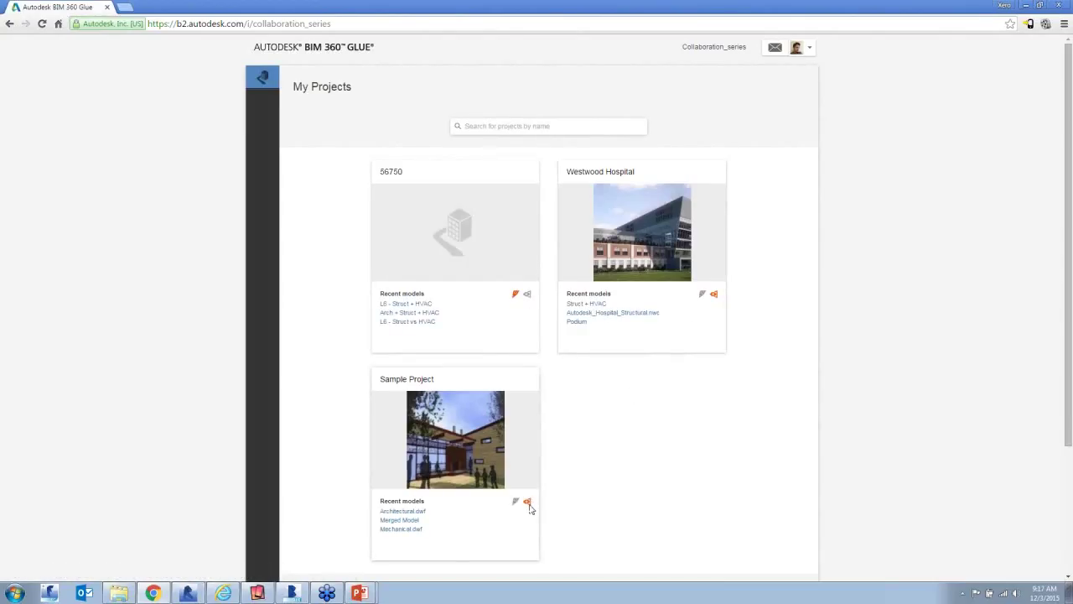
pyautogui.moveTo(529, 507)
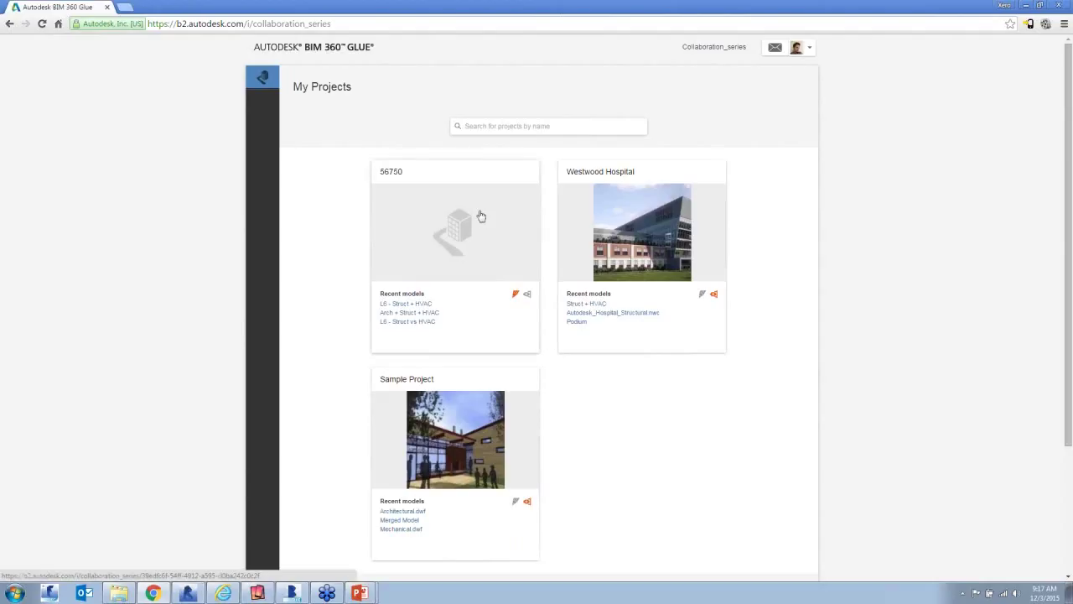
pyautogui.click(479, 216)
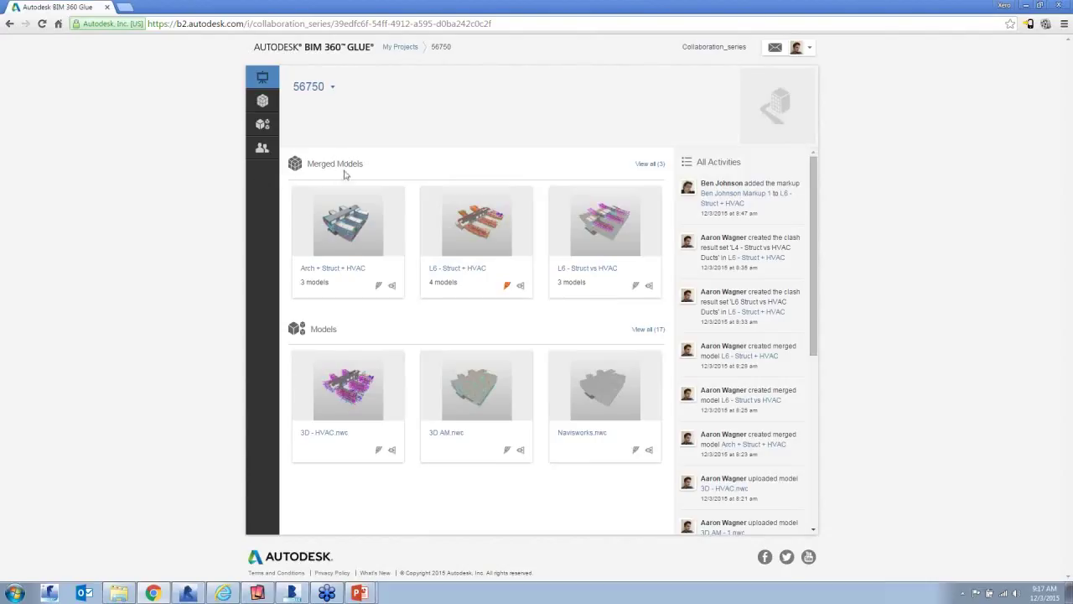
pyautogui.click(262, 102)
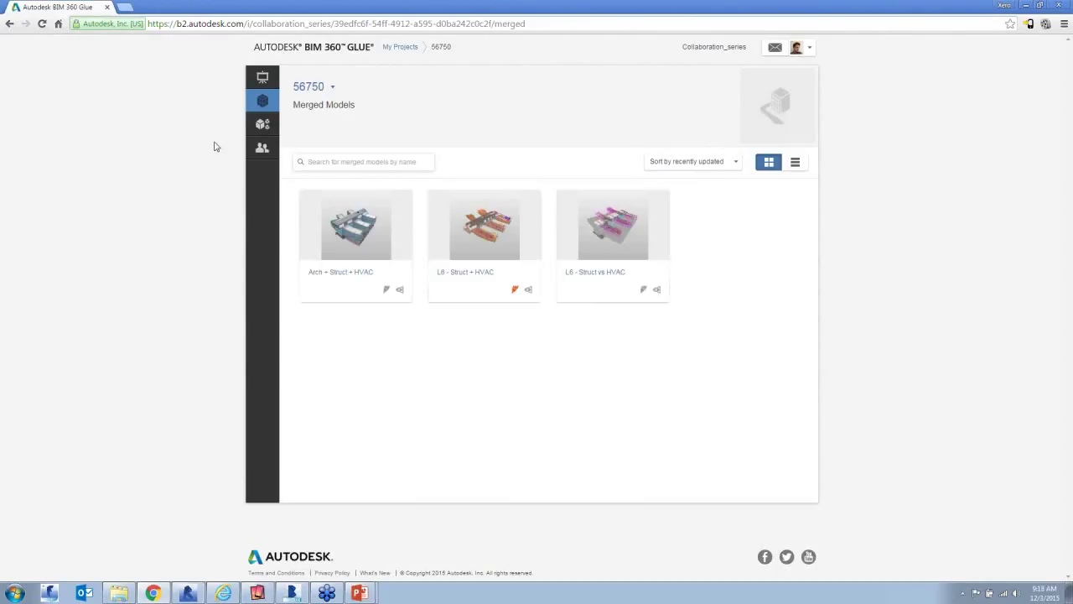
pyautogui.click(263, 148)
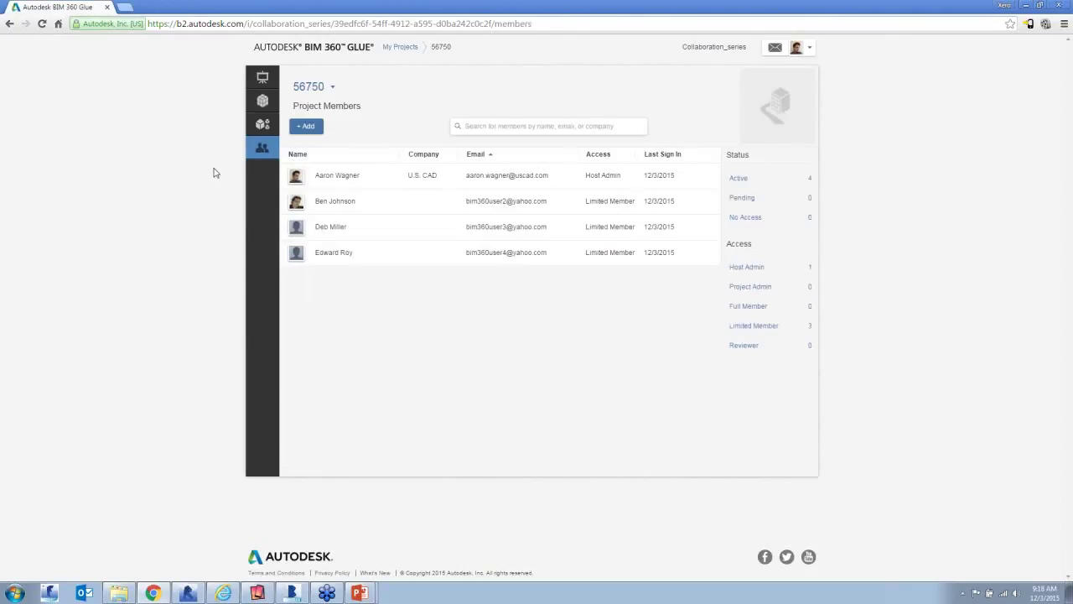
pyautogui.click(399, 48)
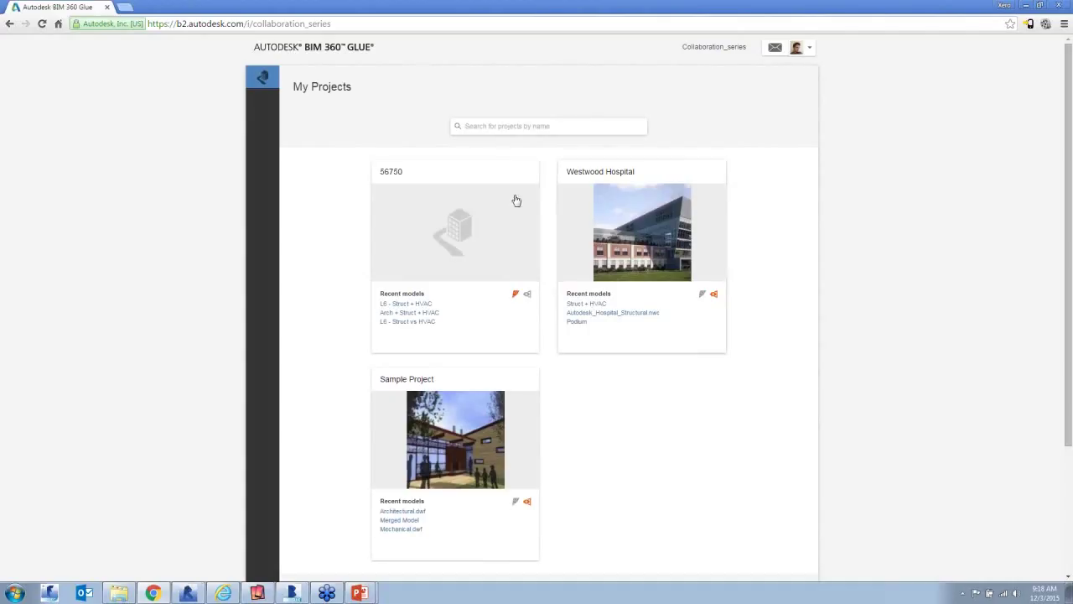
# Step: Open the list of all projects in the Host Admin area
pyautogui.click(810, 50)
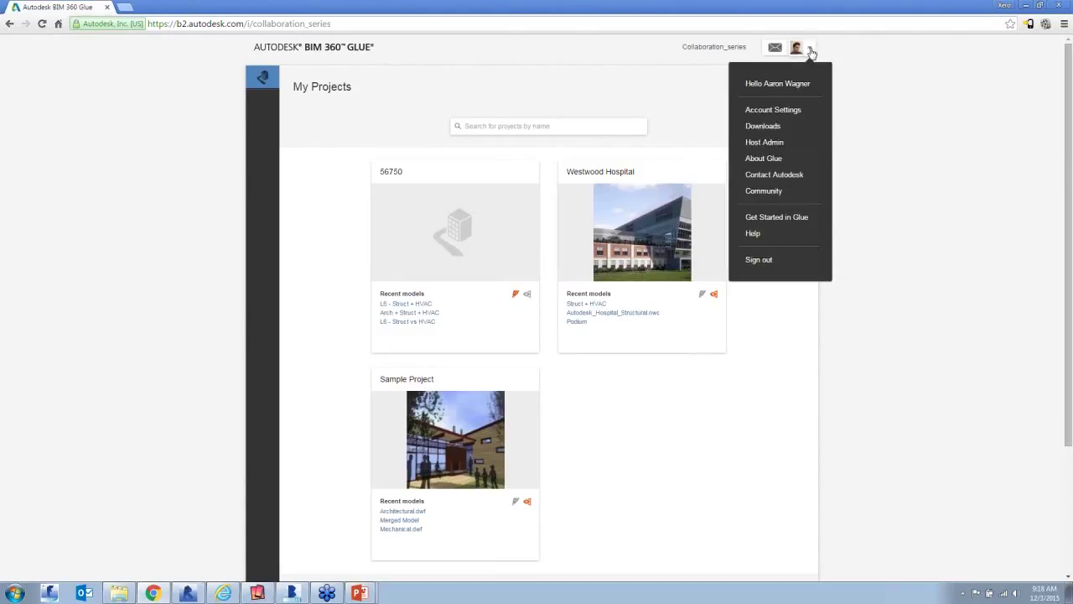
pyautogui.click(765, 143)
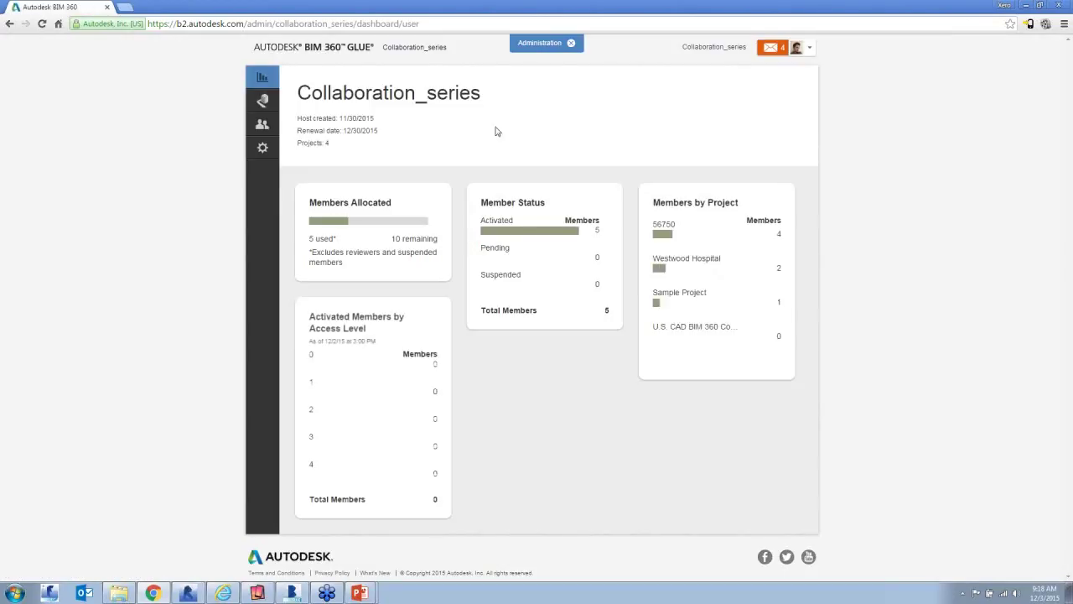
pyautogui.click(263, 101)
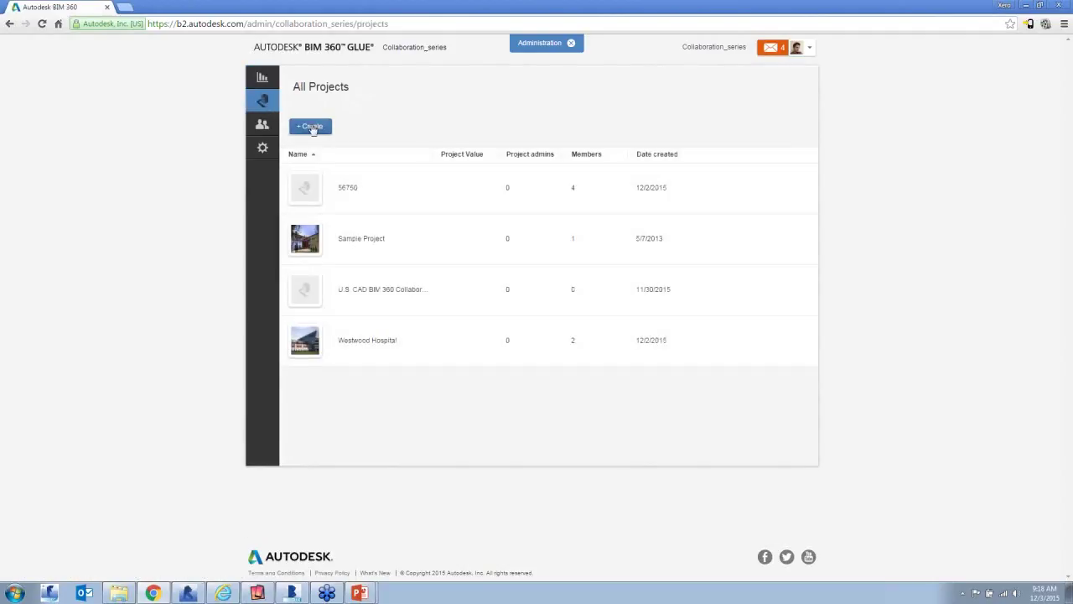
# Step: Start a new project named "U.S. CAD Webinar 1" with a project value of 0 USD
pyautogui.click(319, 129)
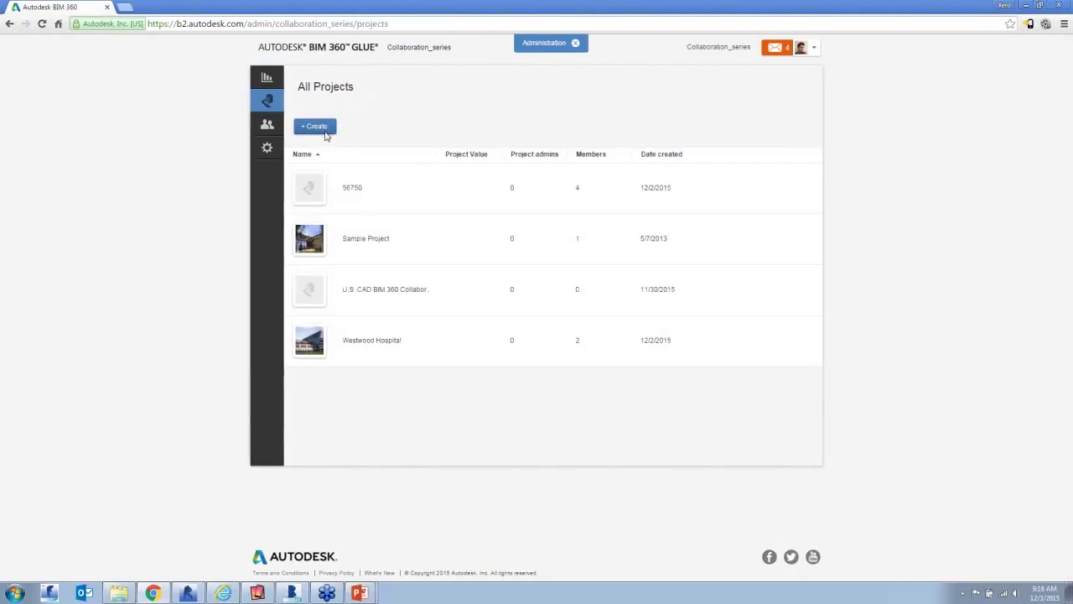
pyautogui.click(462, 188)
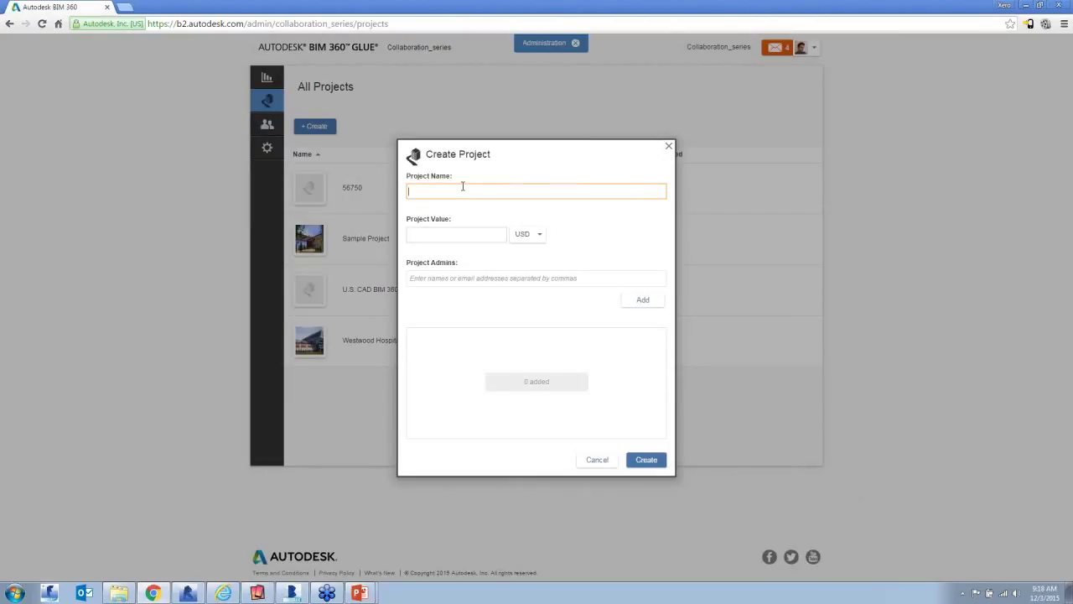
pyautogui.write('U.S. CAD Webinar 1')
pyautogui.click(460, 232)
pyautogui.write('3')
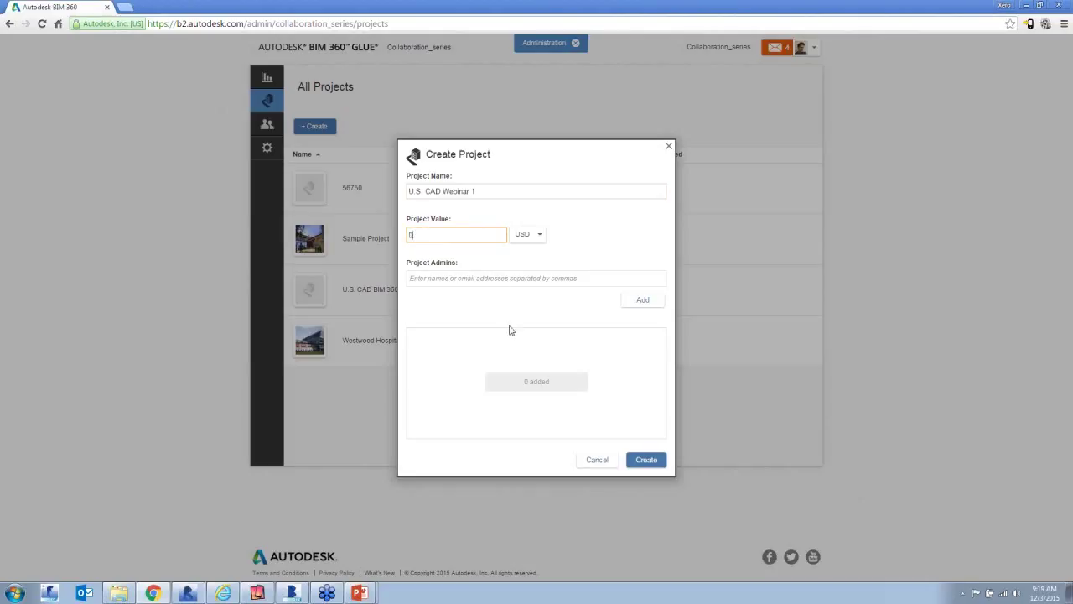
# Step: Add the host admin from the member directory as a project admin of the new project
pyautogui.click(513, 280)
pyautogui.write('i')
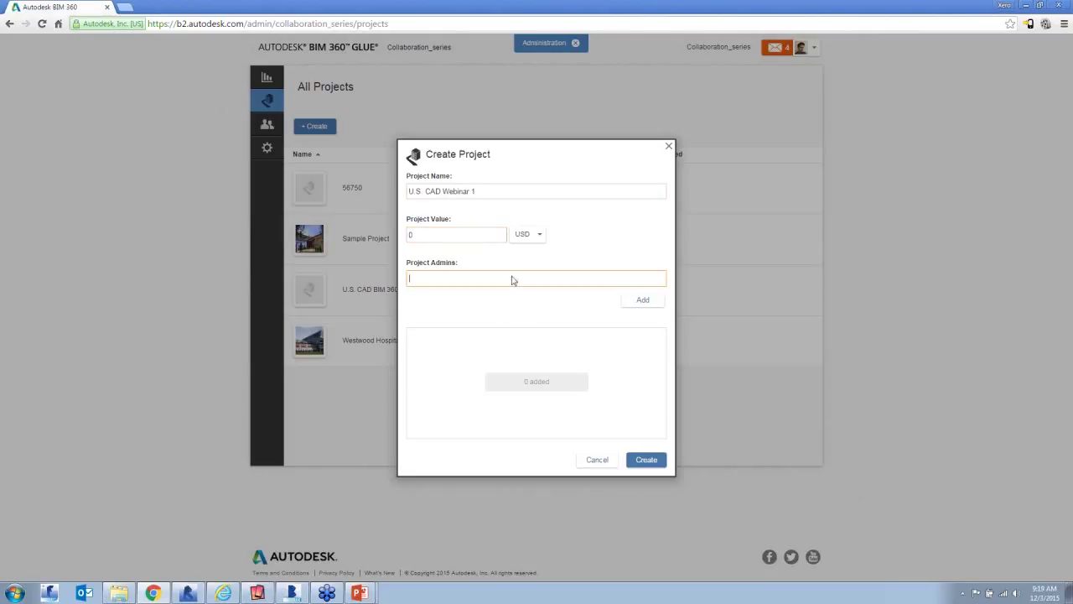
pyautogui.write('aron')
pyautogui.click(502, 308)
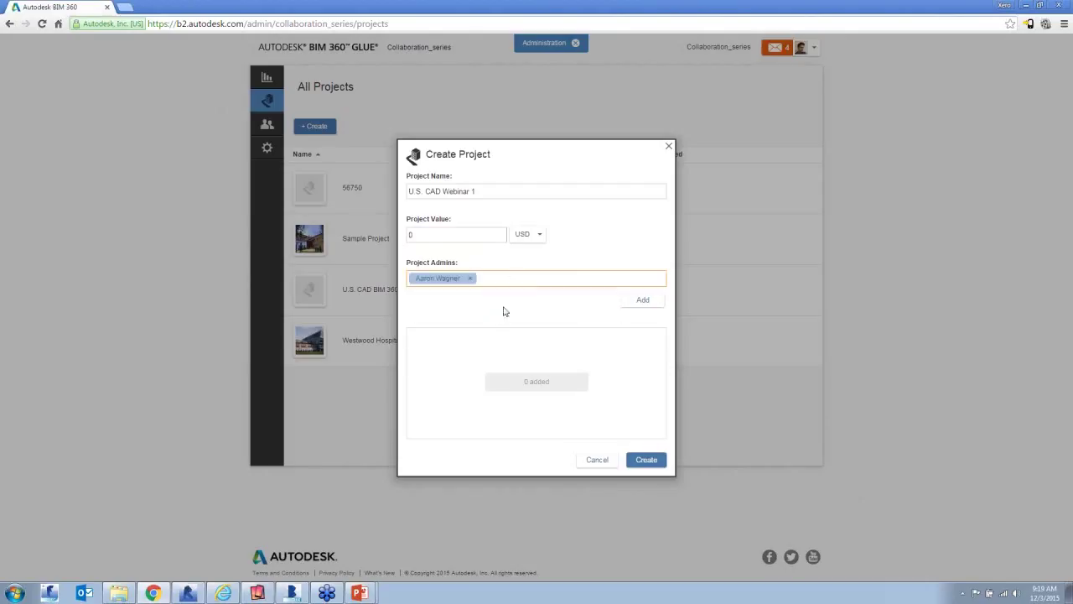
pyautogui.click(638, 301)
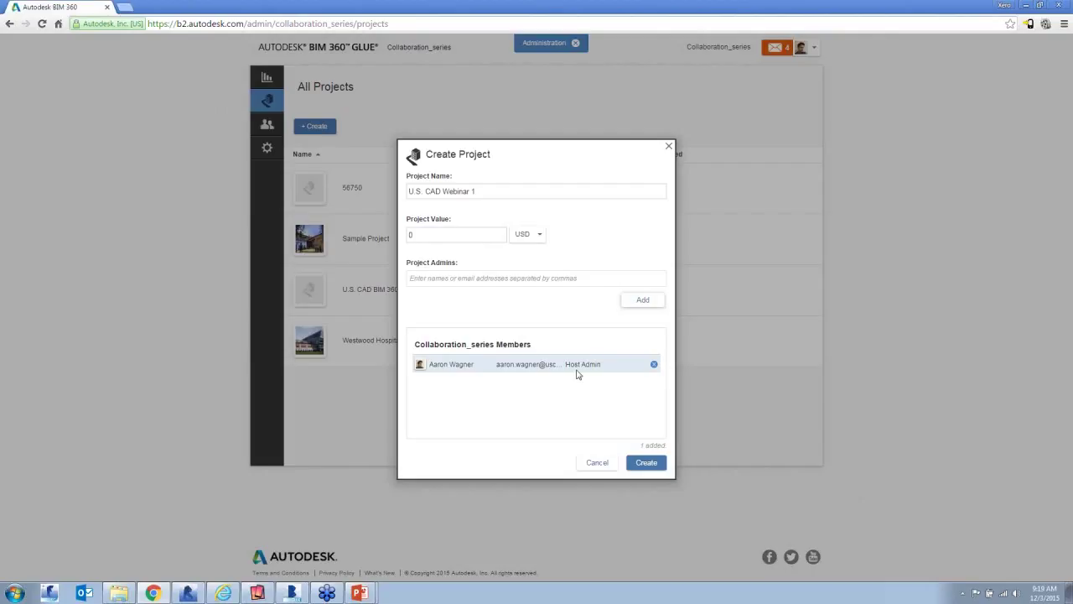
# Step: Find the training account with "uscad", add it as a second project admin and create the project
pyautogui.click(531, 283)
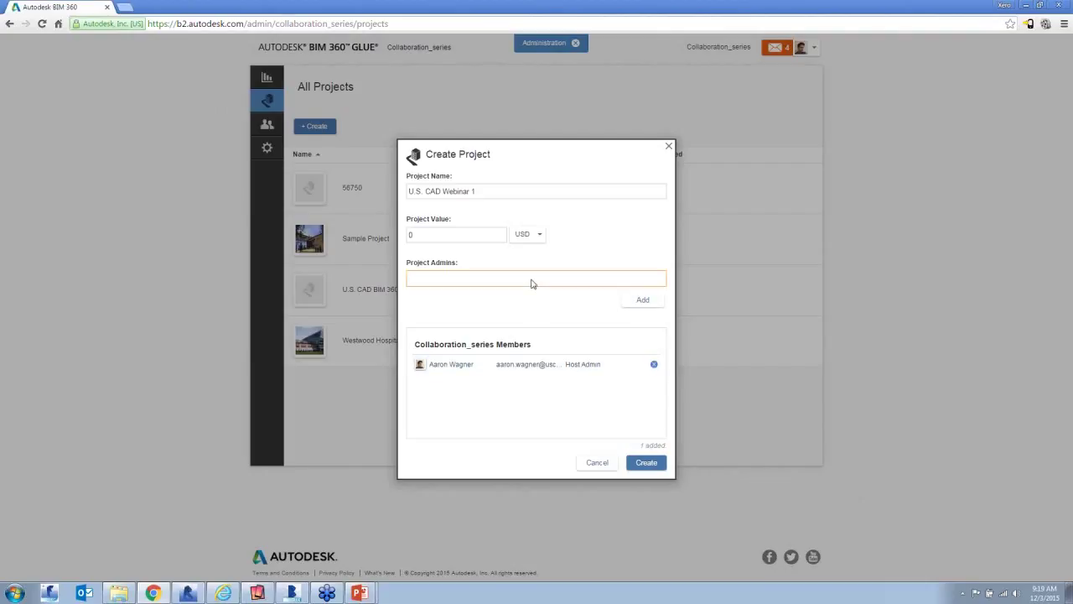
pyautogui.write('uscad')
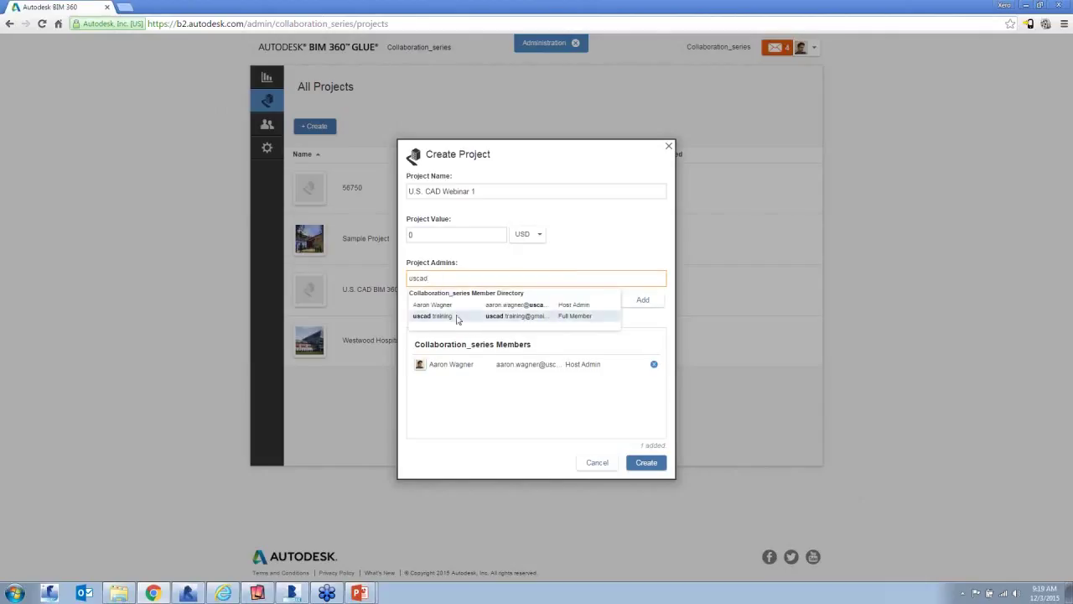
pyautogui.click(458, 317)
pyautogui.click(642, 299)
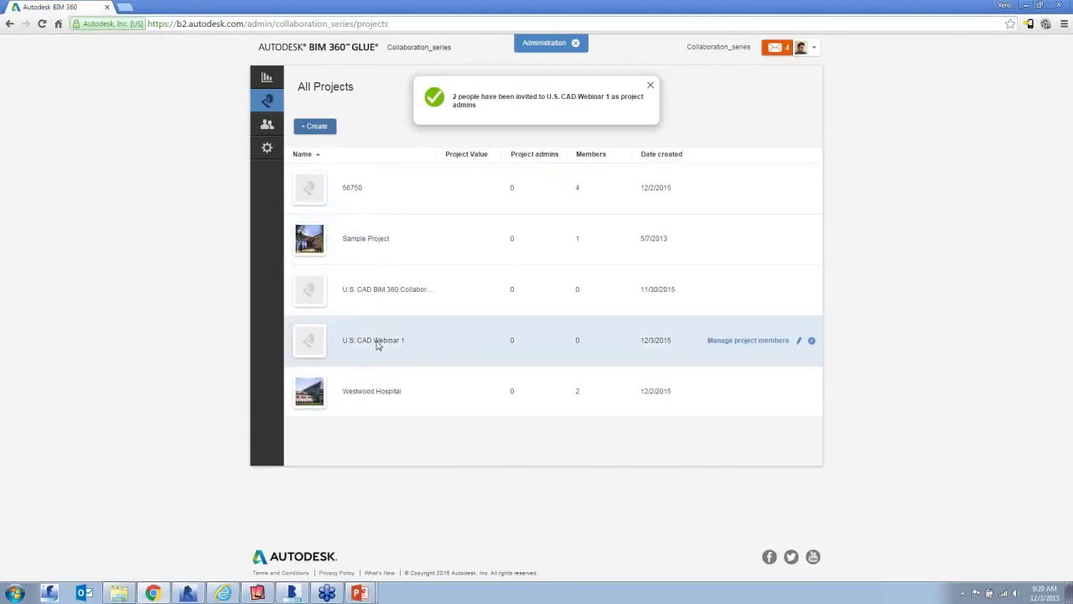
# Step: Manage the members of U.S. CAD Webinar 1 and add the first suggested limited member to a new invitation
pyautogui.click(740, 347)
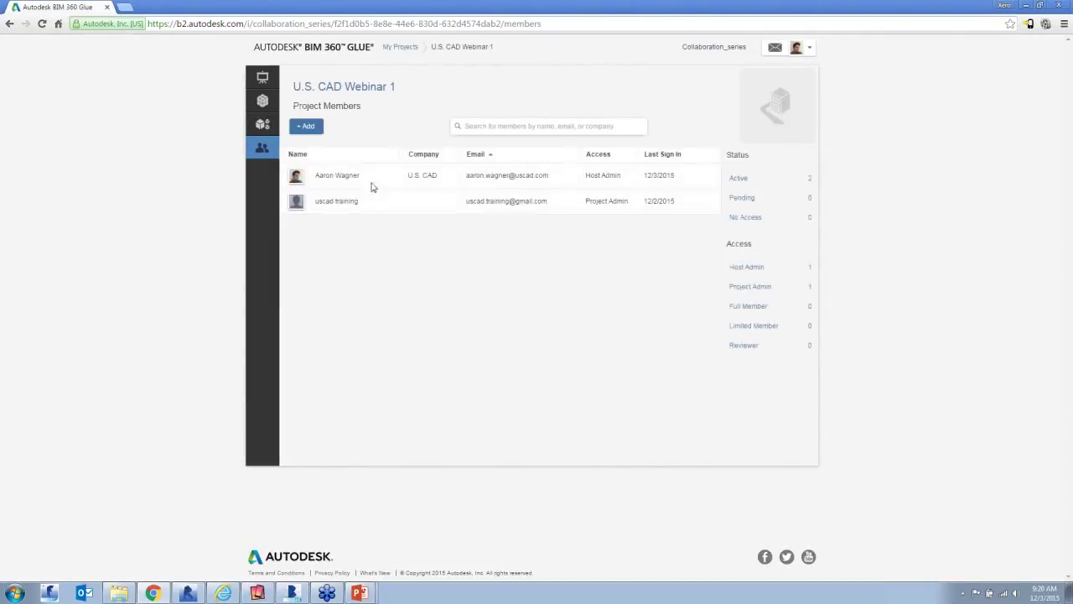
pyautogui.click(306, 126)
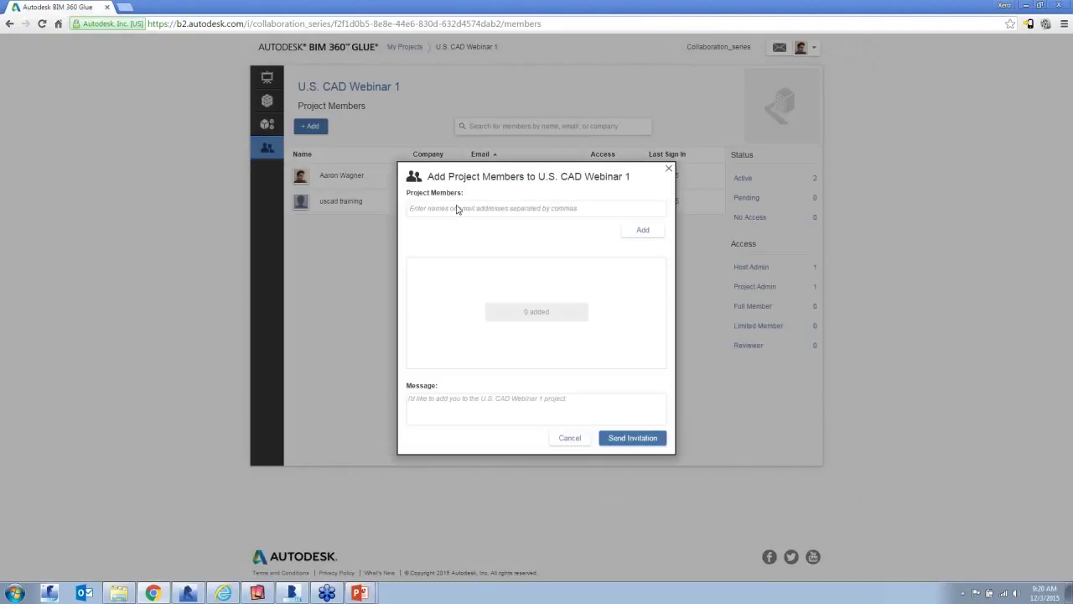
pyautogui.click(457, 210)
pyautogui.write('bim')
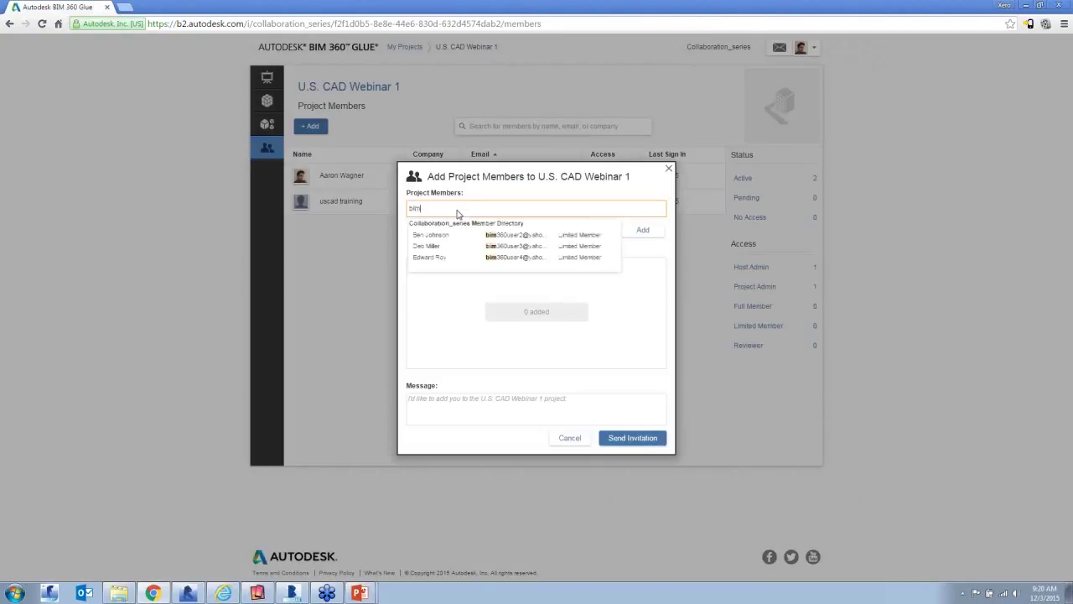
pyautogui.write('360user')
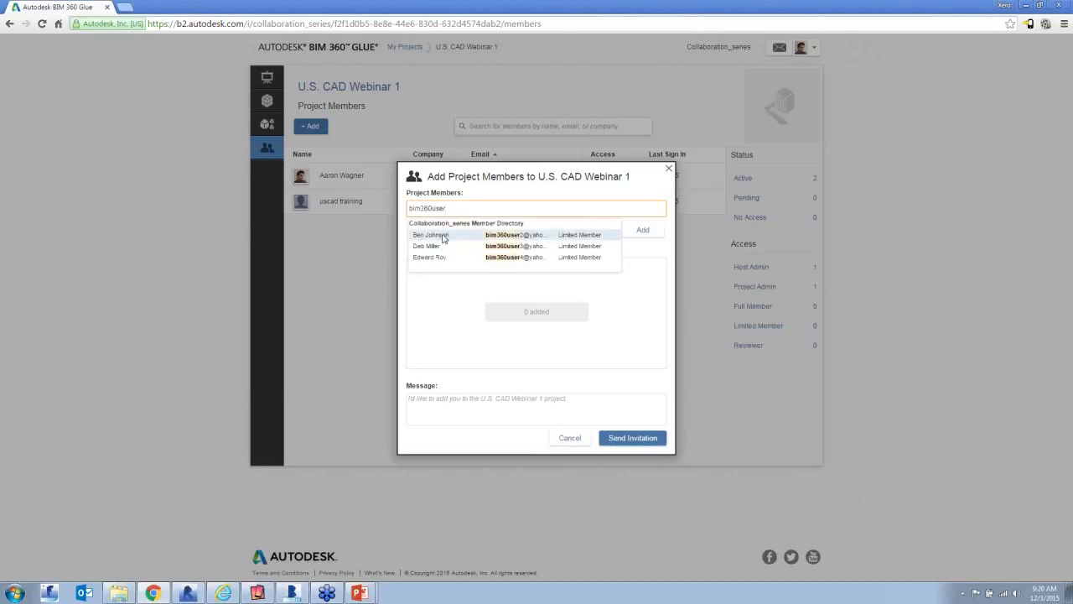
pyautogui.click(444, 238)
pyautogui.click(657, 228)
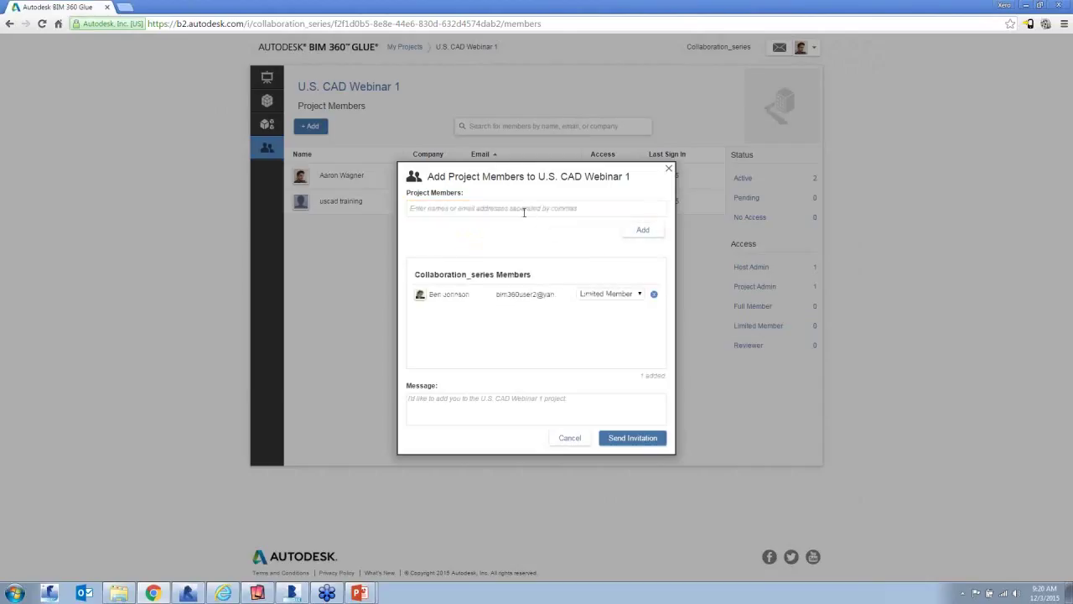
# Step: Add the remaining two limited members suggested for "bim" to the invitation list
pyautogui.click(524, 212)
pyautogui.write('bim')
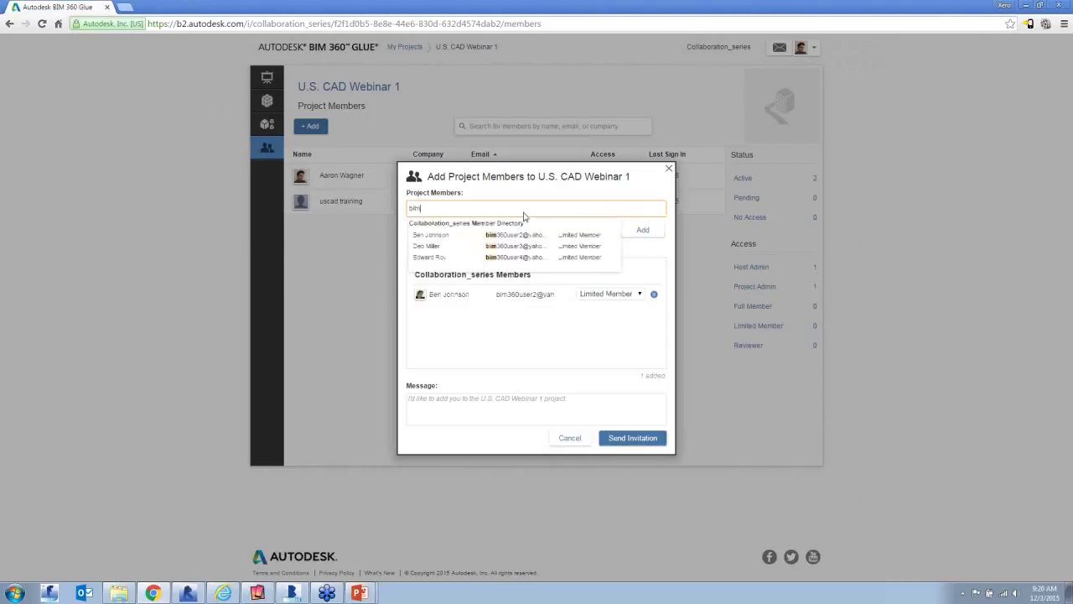
pyautogui.click(523, 244)
pyautogui.click(643, 230)
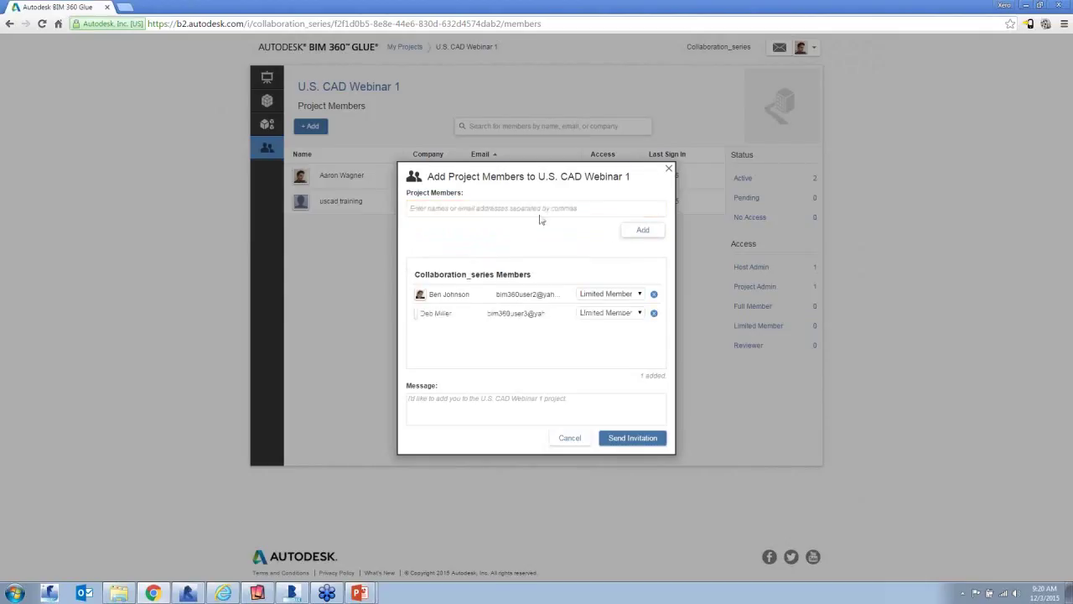
pyautogui.click(537, 216)
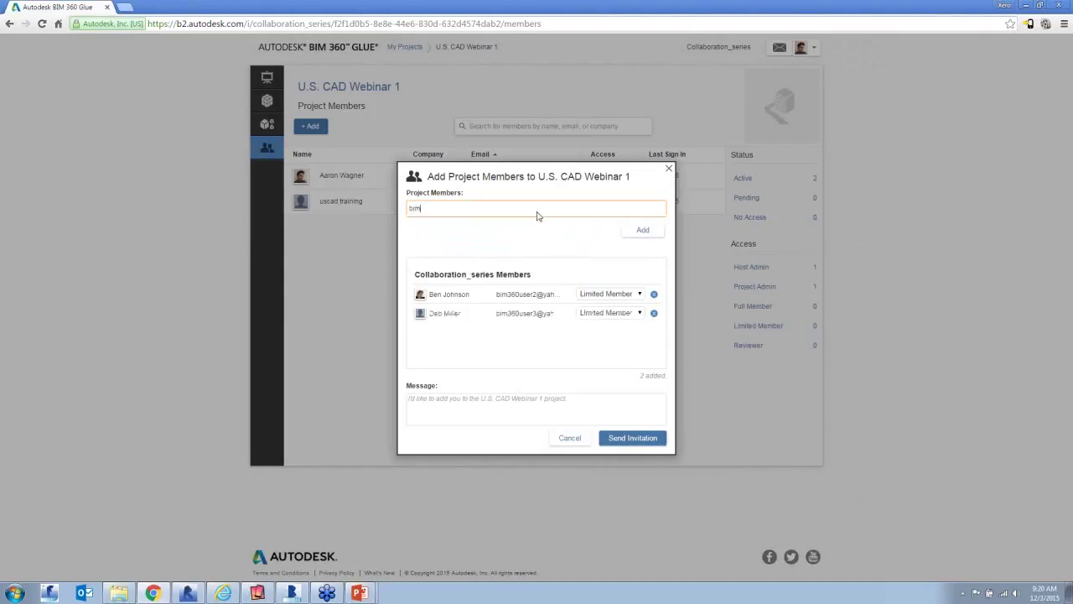
pyautogui.write('bim')
pyautogui.click(521, 259)
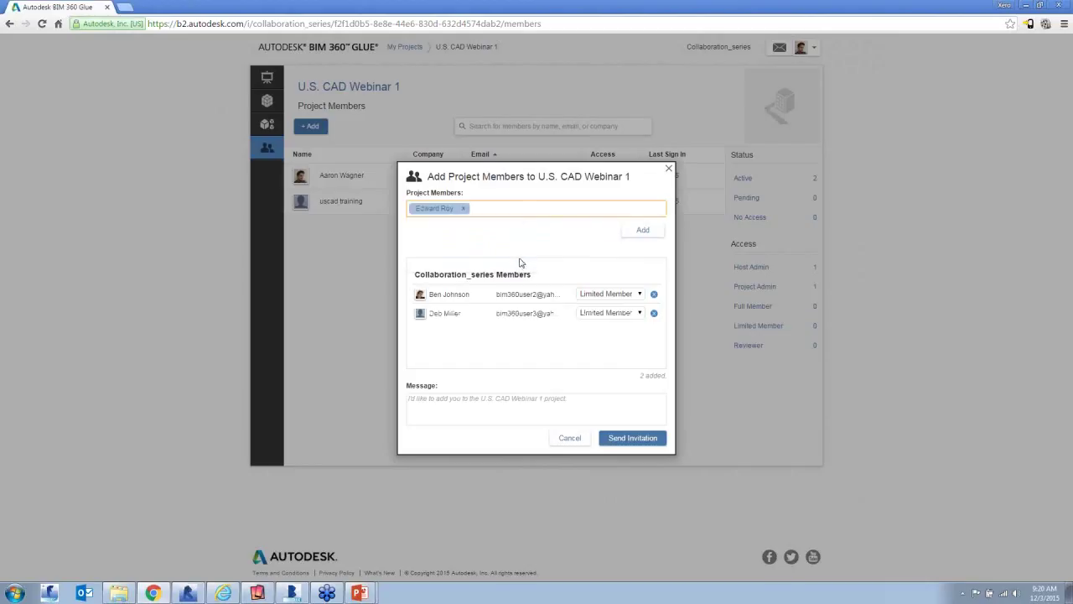
pyautogui.click(643, 232)
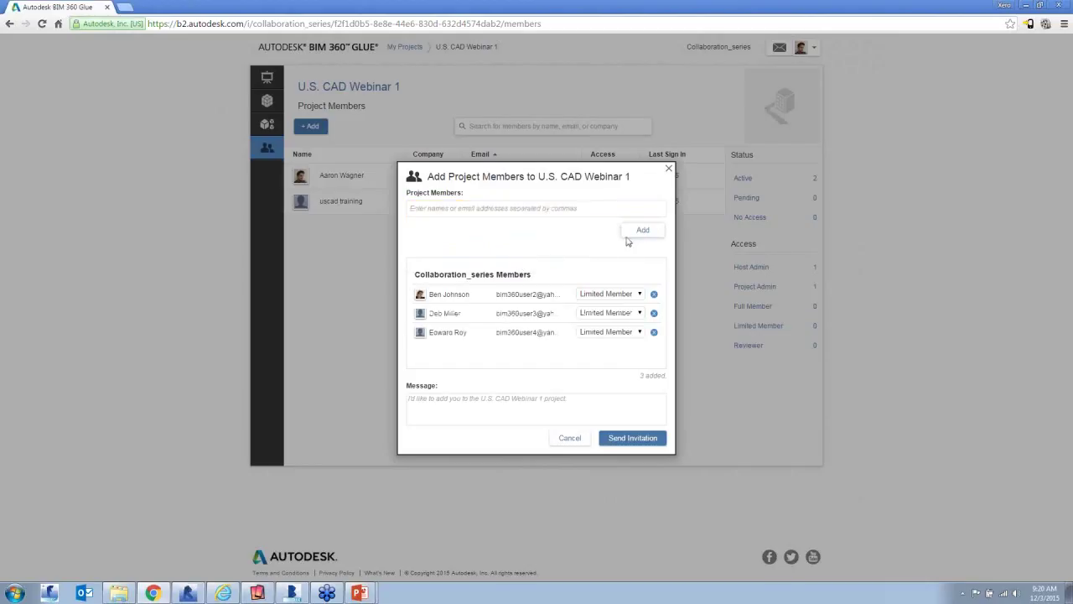
# Step: Set the access level of the first and second invited members to Full Member
pyautogui.click(624, 293)
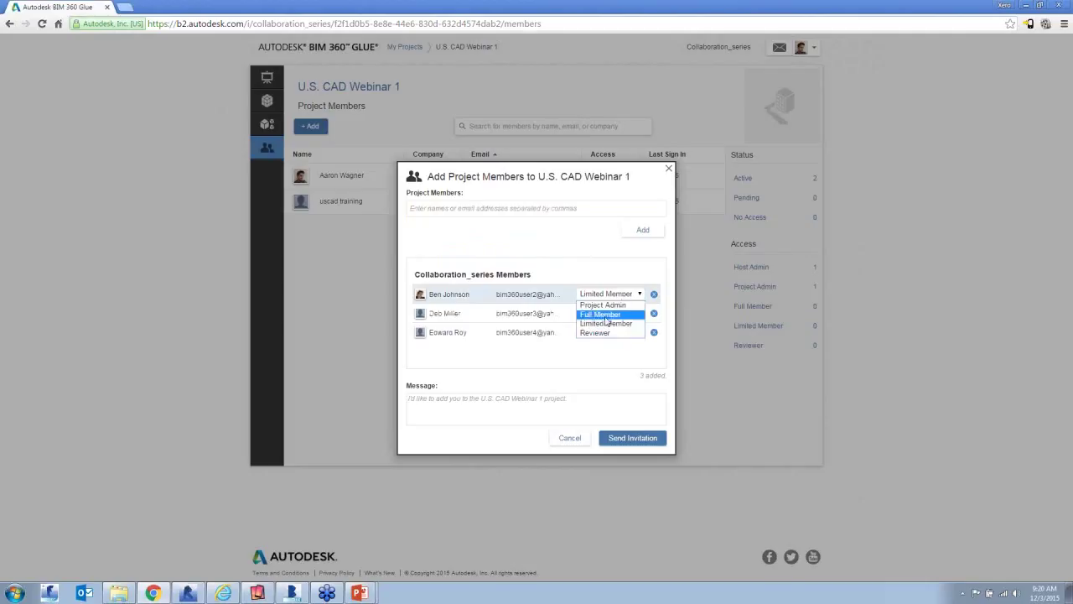
pyautogui.click(607, 306)
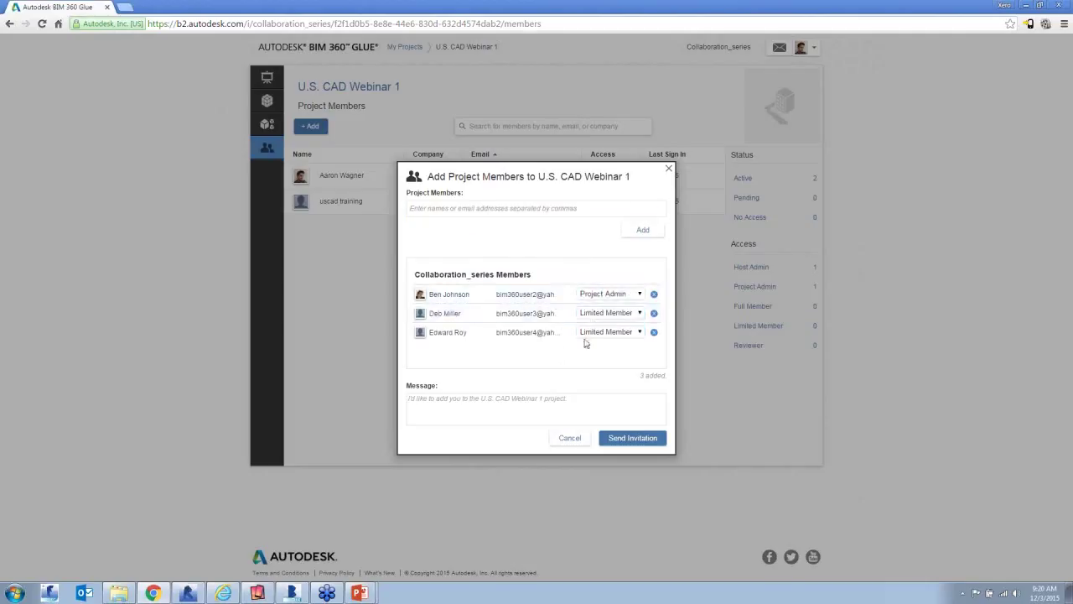
pyautogui.click(621, 294)
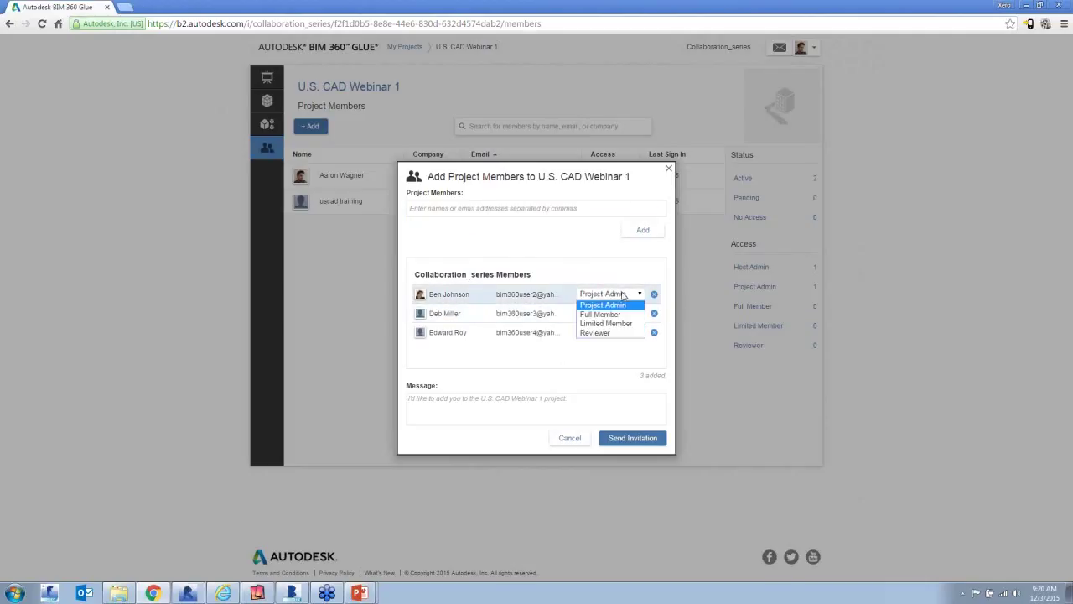
pyautogui.click(621, 315)
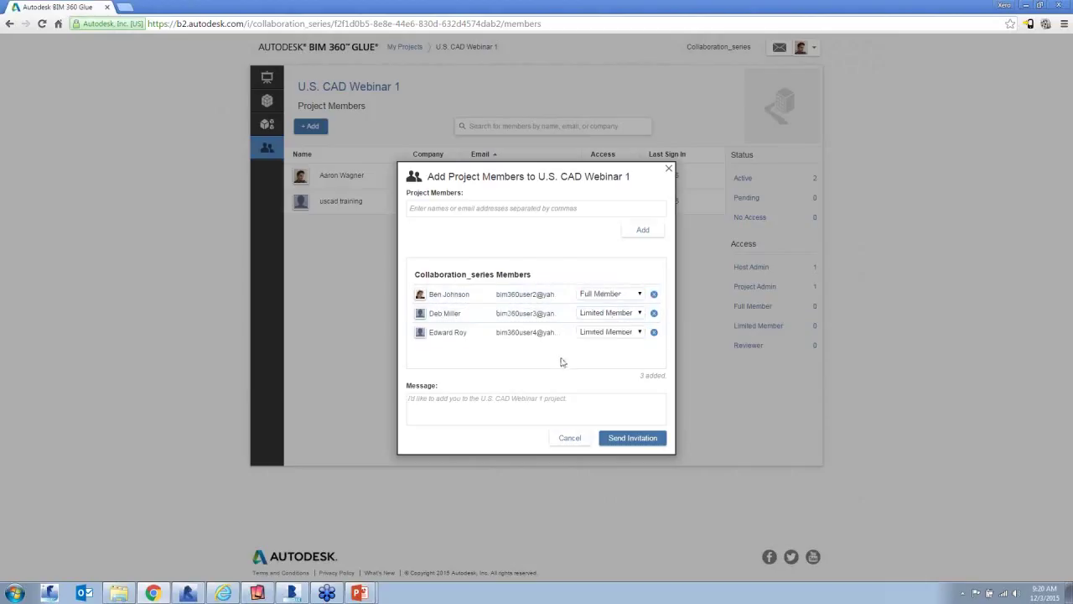
pyautogui.click(606, 313)
pyautogui.click(597, 334)
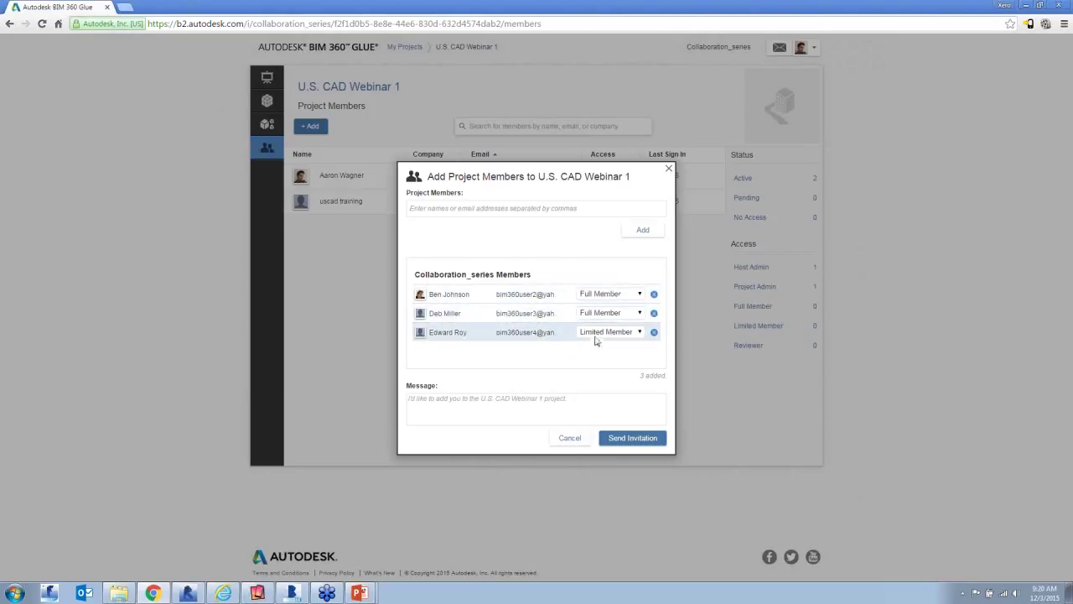
# Step: Set the third invited member's access level to Reviewer and fill the invitation message with its default text
pyautogui.click(597, 333)
pyautogui.click(599, 352)
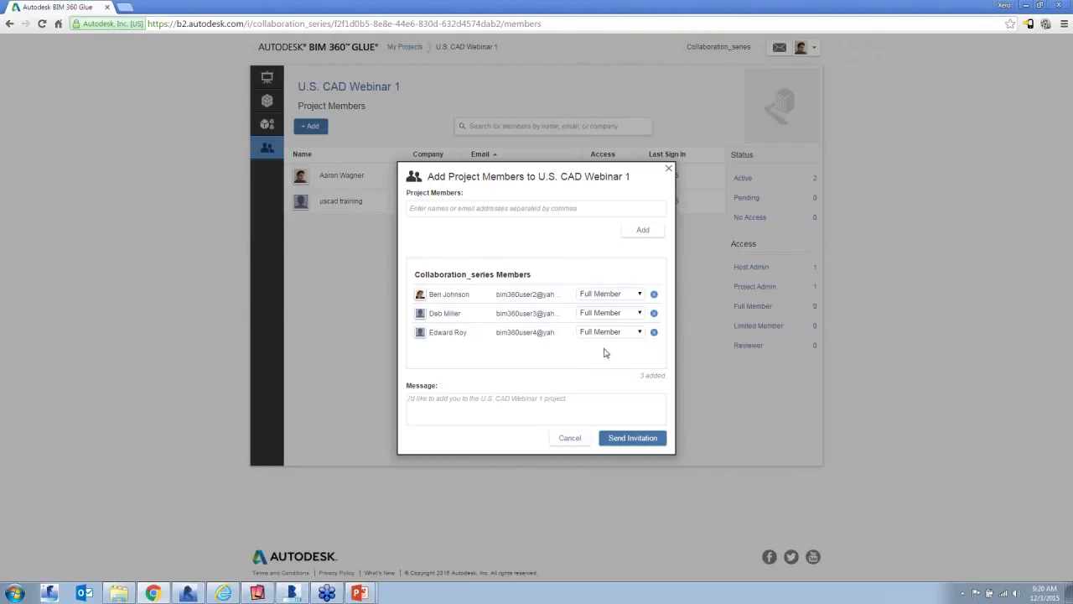
pyautogui.click(607, 336)
pyautogui.click(597, 370)
pyautogui.click(474, 406)
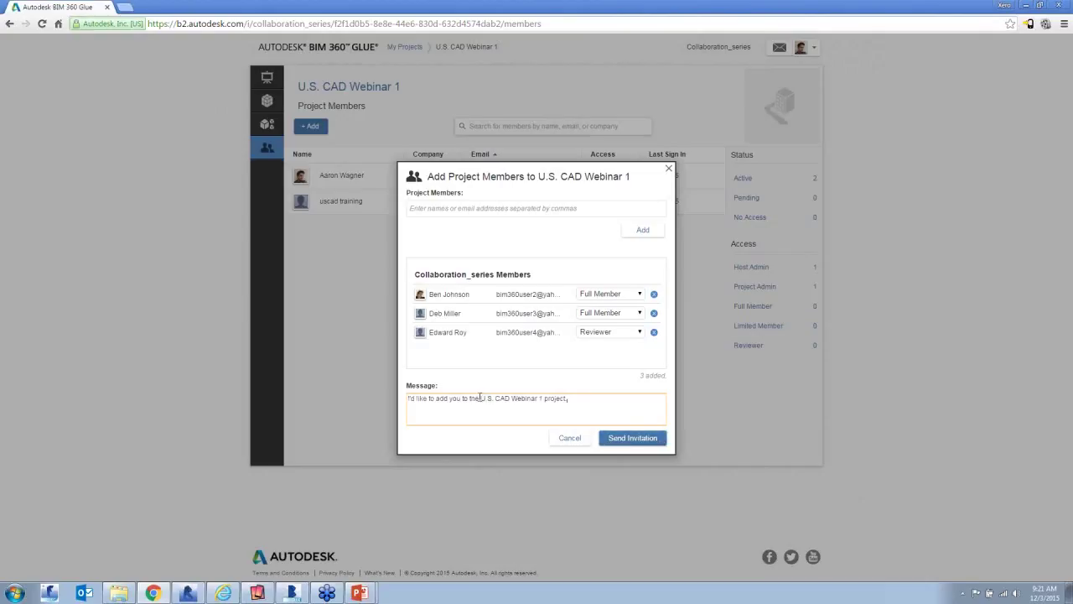
# Step: Reword the invitation message to "I'd like to add you to my project" and send the invitation
pyautogui.moveTo(471, 399); pyautogui.dragTo(545, 402)
pyautogui.press('BackSpace')
pyautogui.press('BackSpace')
pyautogui.write('my')
pyautogui.press('Delete')
pyautogui.press('Delete')
pyautogui.press('Delete')
pyautogui.press('Delete')
pyautogui.press('Delete')
pyautogui.press('Delete')
pyautogui.press('Delete')
pyautogui.press('Delete')
pyautogui.press('Delete')
pyautogui.write('project')
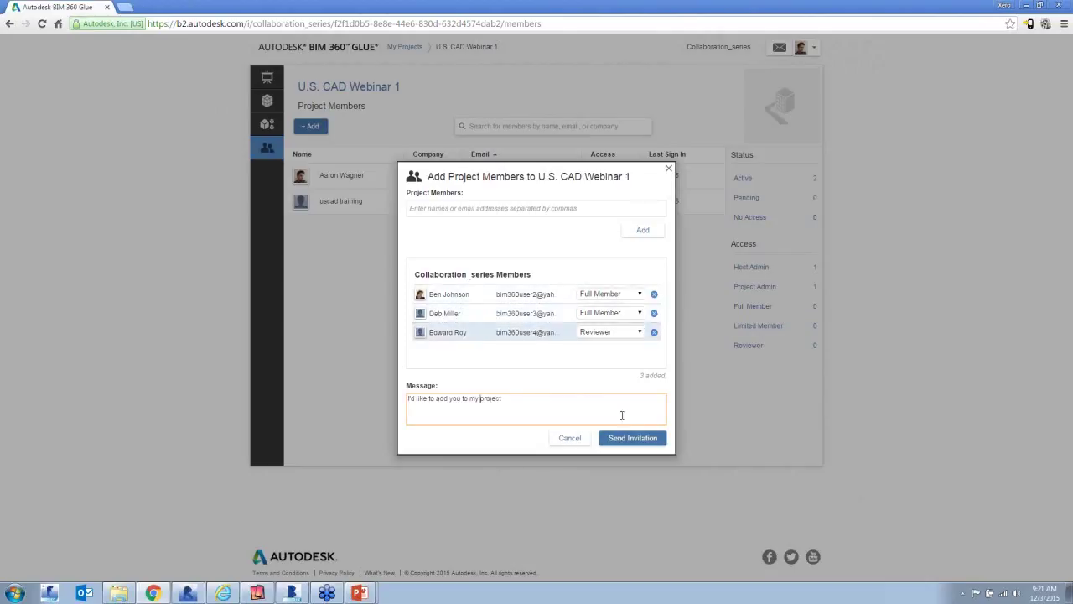
pyautogui.click(629, 427)
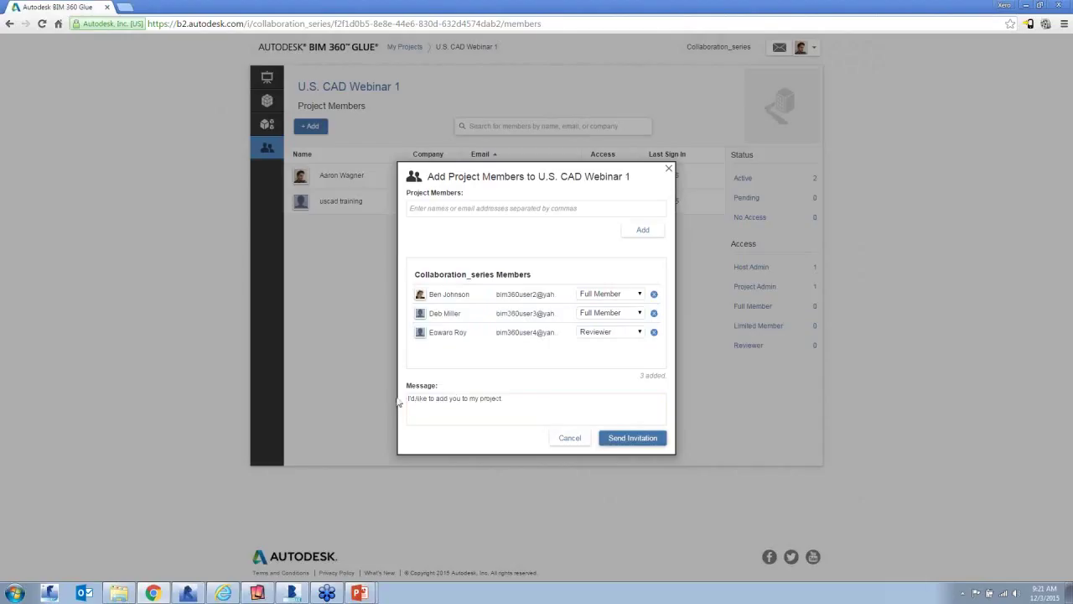
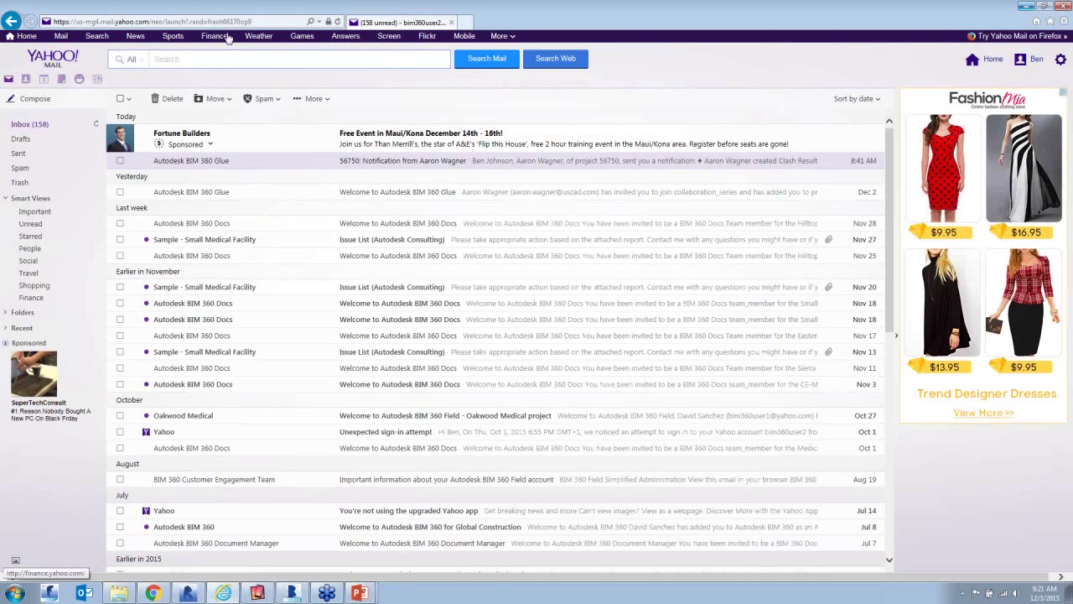
# Step: Switch to Yahoo Mail, open the "Welcome to U.S. CAD Webinar 1" message and follow its project link
pyautogui.click(338, 22)
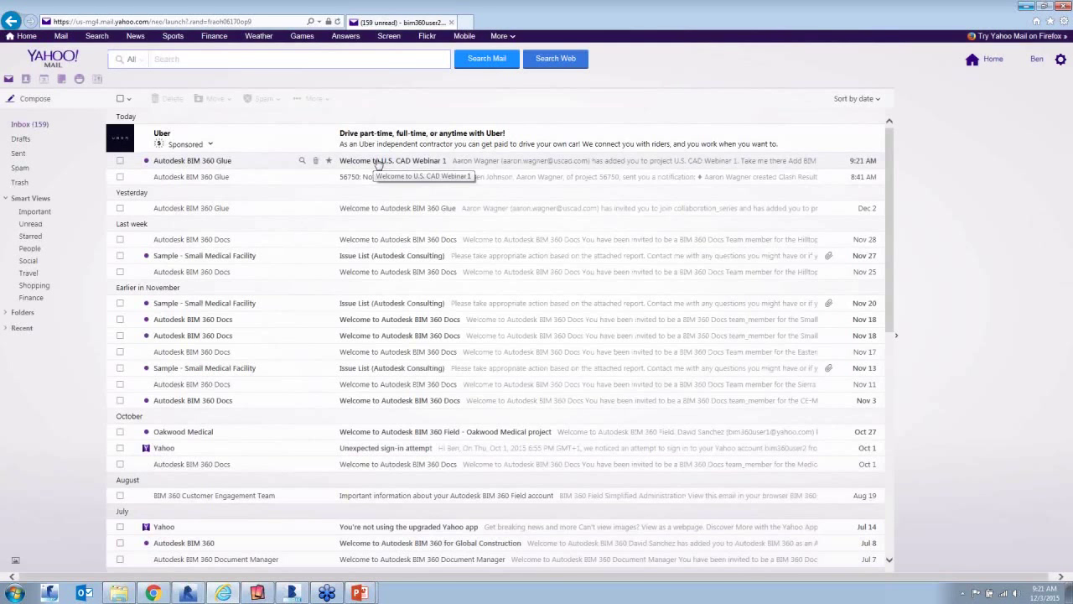
pyautogui.click(406, 161)
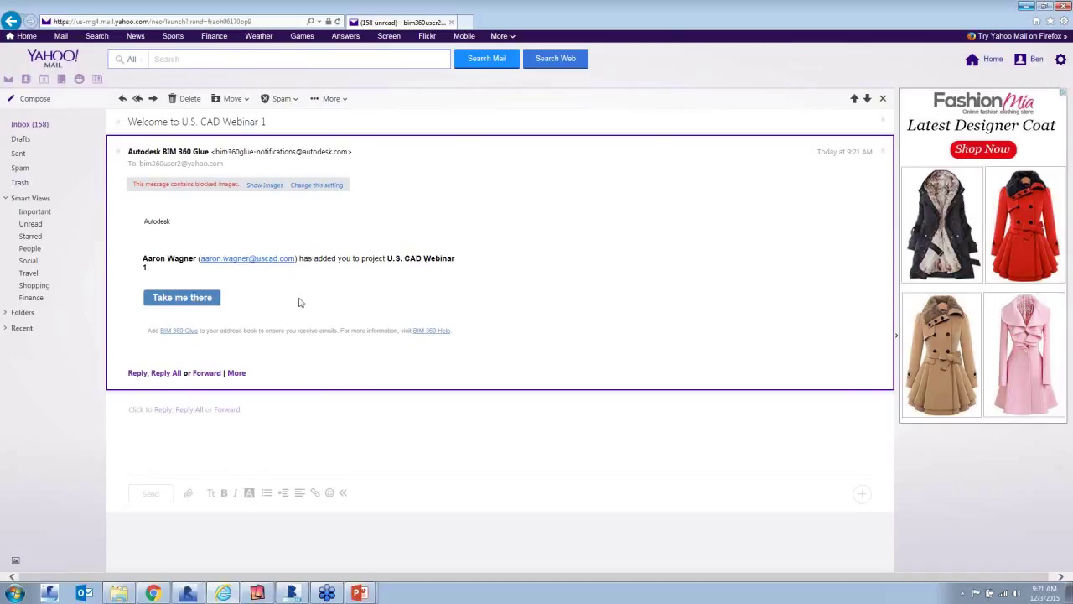
pyautogui.click(205, 302)
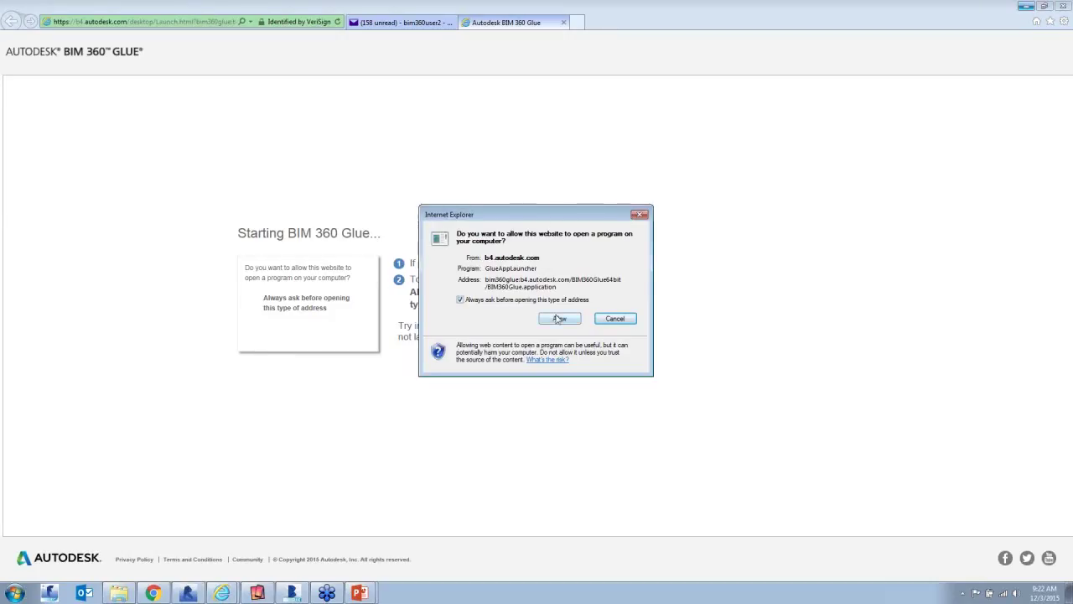
# Step: Decline the GlueAppLauncher launch request and return to the mail inbox, closing the launch page
pyautogui.click(619, 319)
pyautogui.click(616, 310)
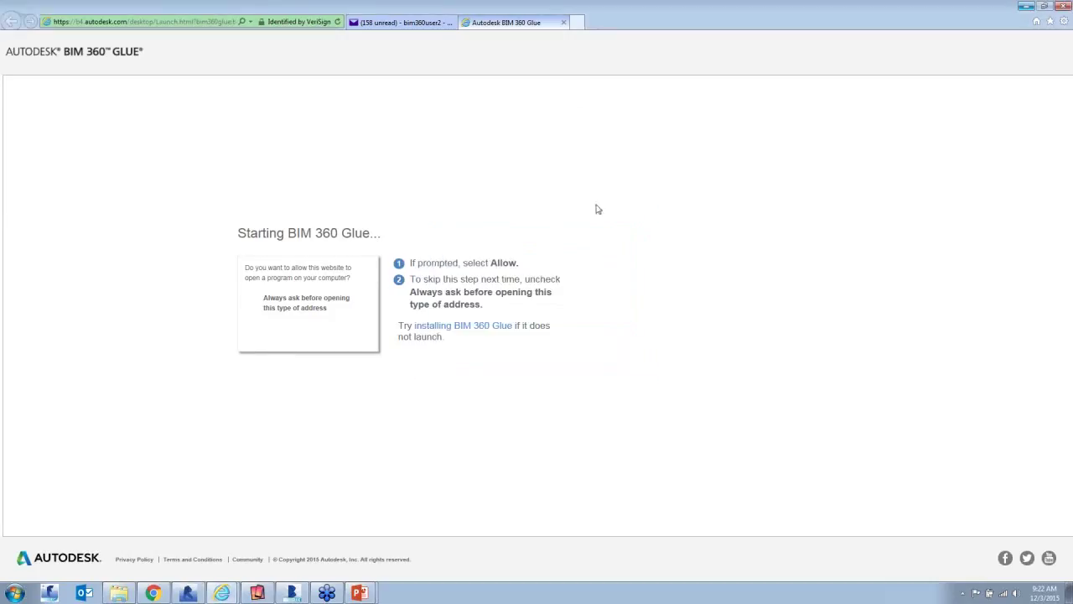
pyautogui.click(563, 23)
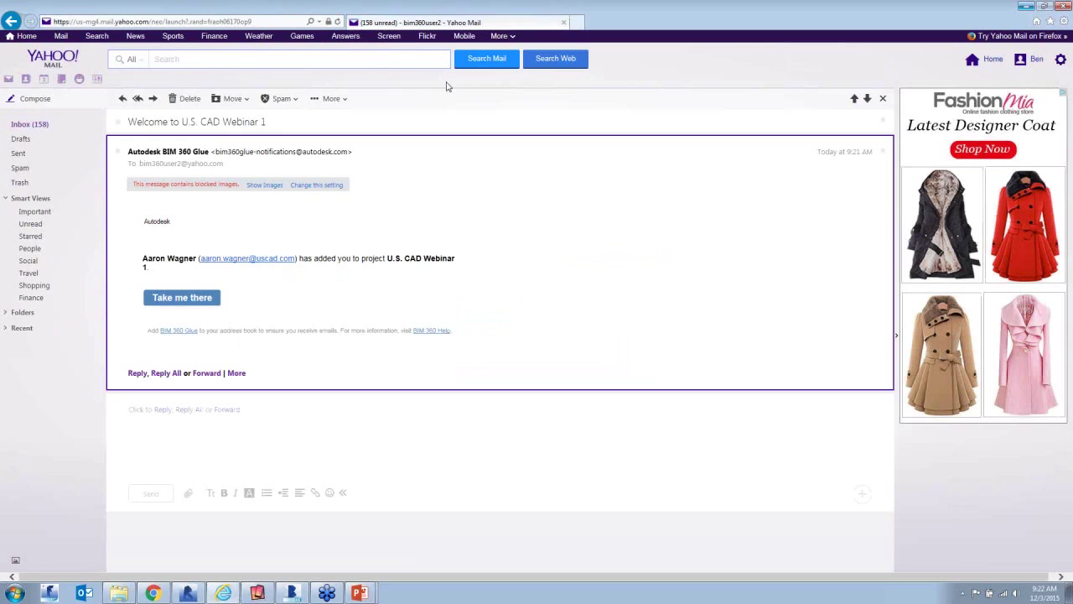
pyautogui.click(38, 125)
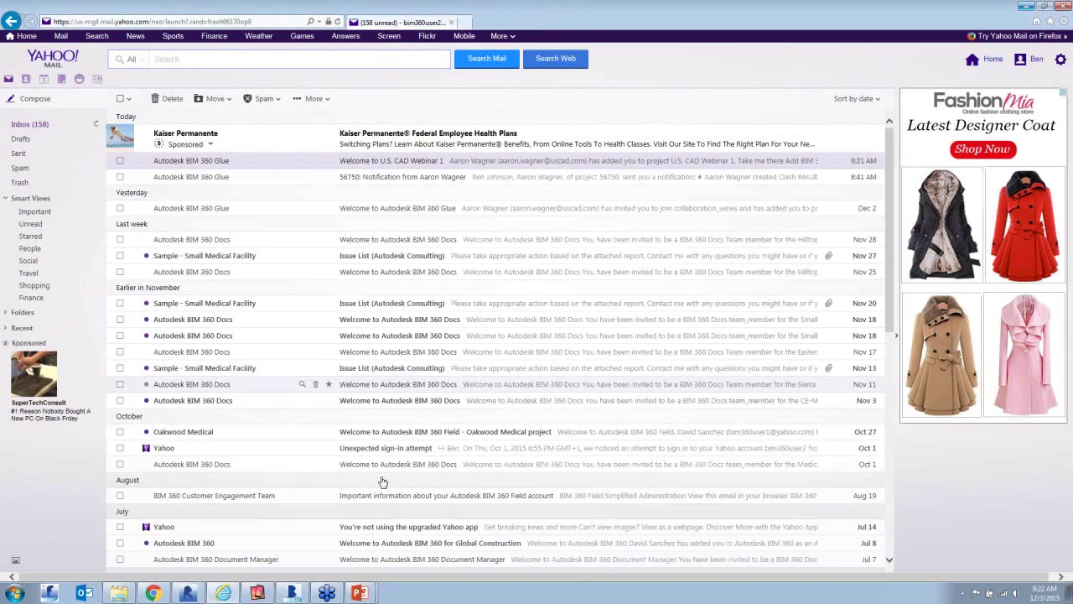
# Step: Check the project members list in Chrome and close the BIM 360 Glue desktop window showing L6 - Struct + HVAC
pyautogui.moveTo(330, 593)
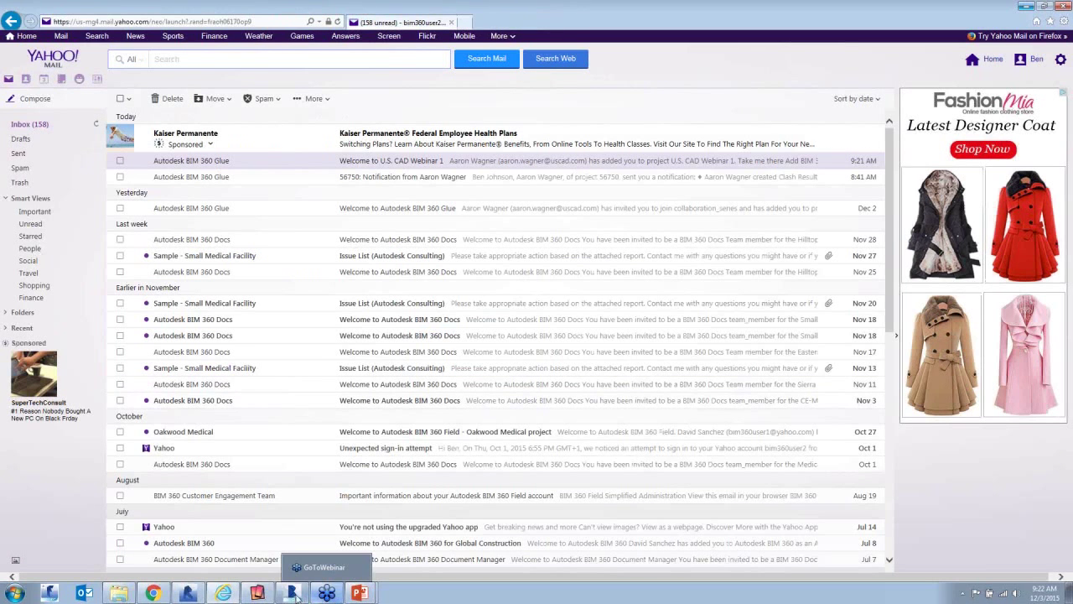
pyautogui.click(292, 593)
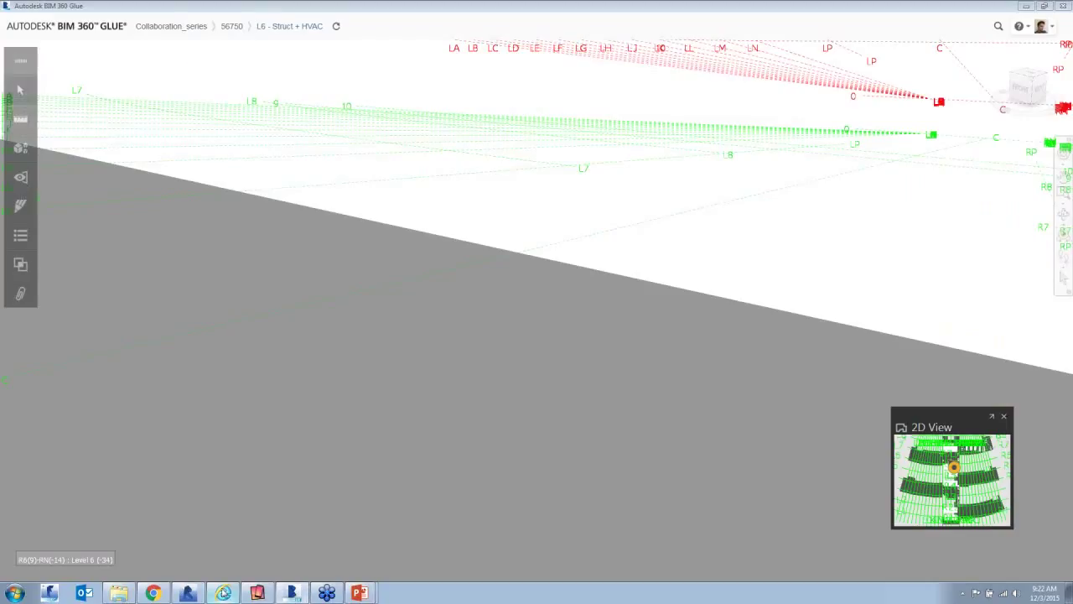
pyautogui.click(155, 594)
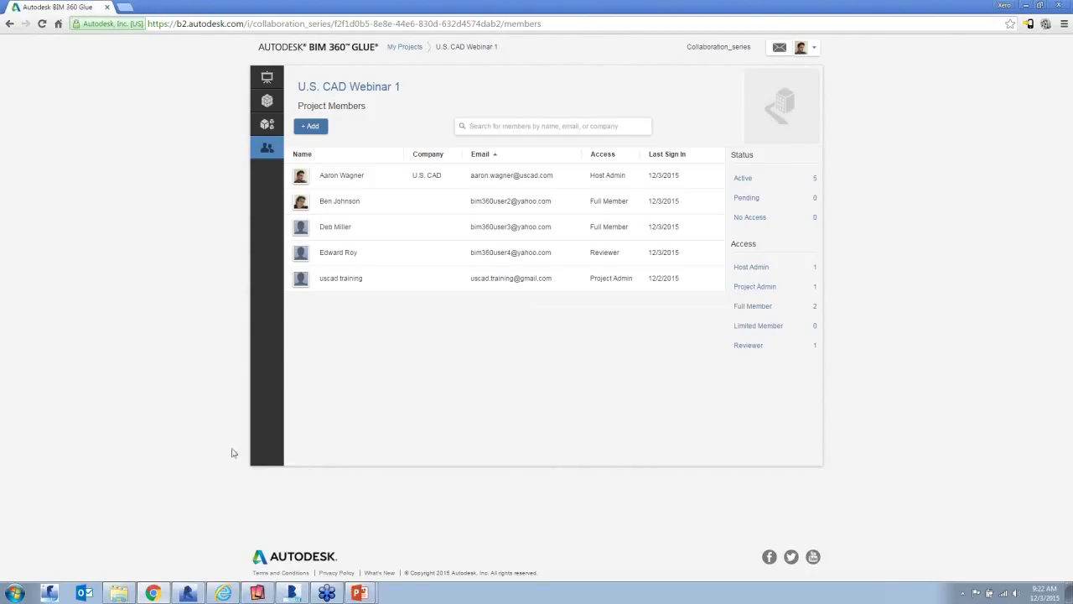
pyautogui.click(292, 592)
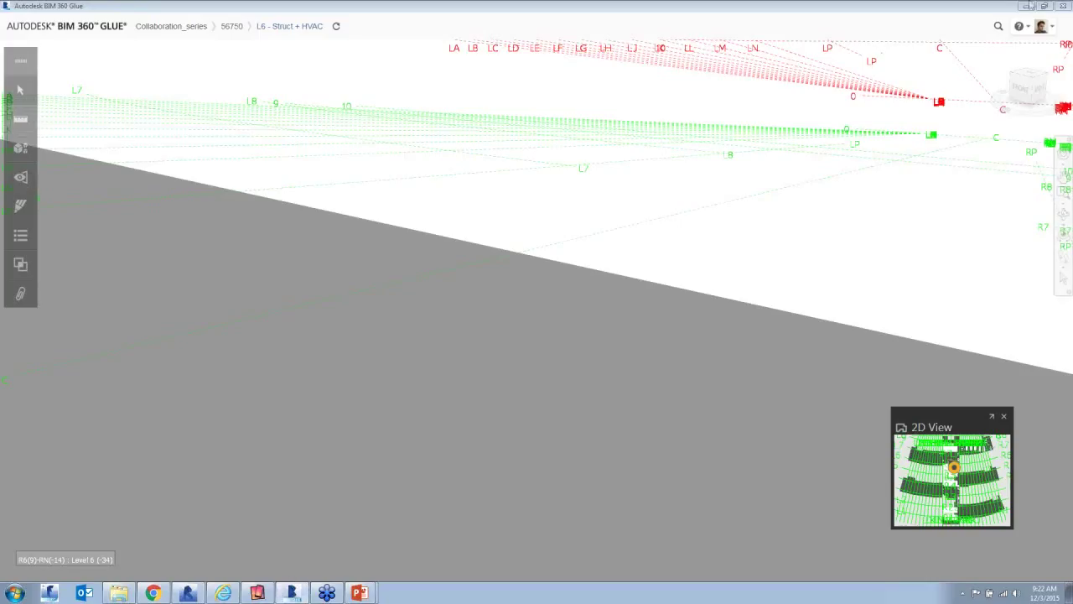
pyautogui.click(1059, 8)
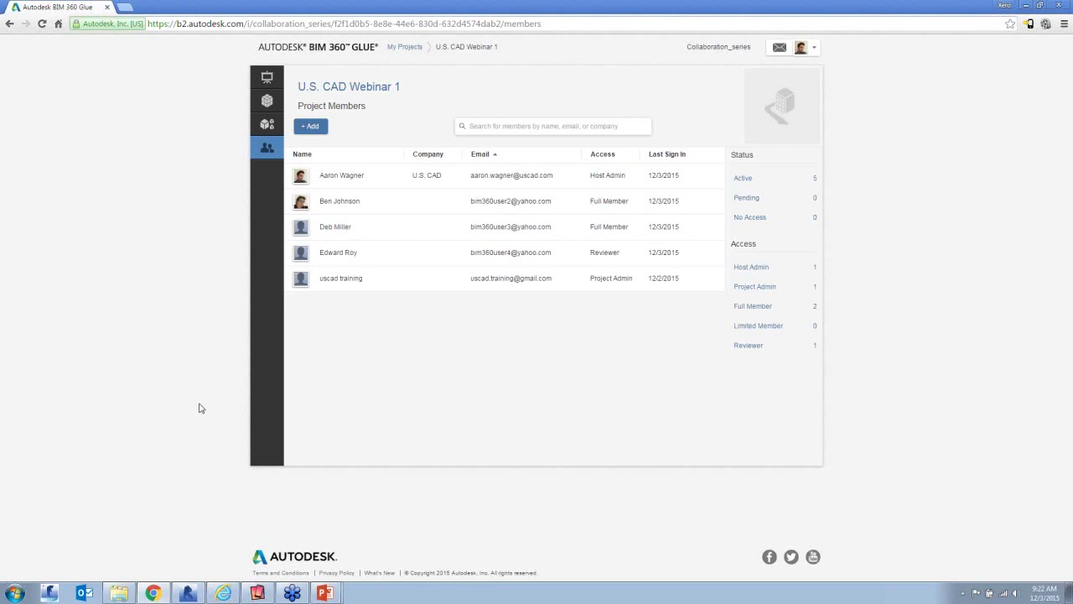
# Step: Search Windows for "glue", launch the Autodesk BIM 360 Glue desktop application and maximize its window
pyautogui.press('super')
pyautogui.write('glue')
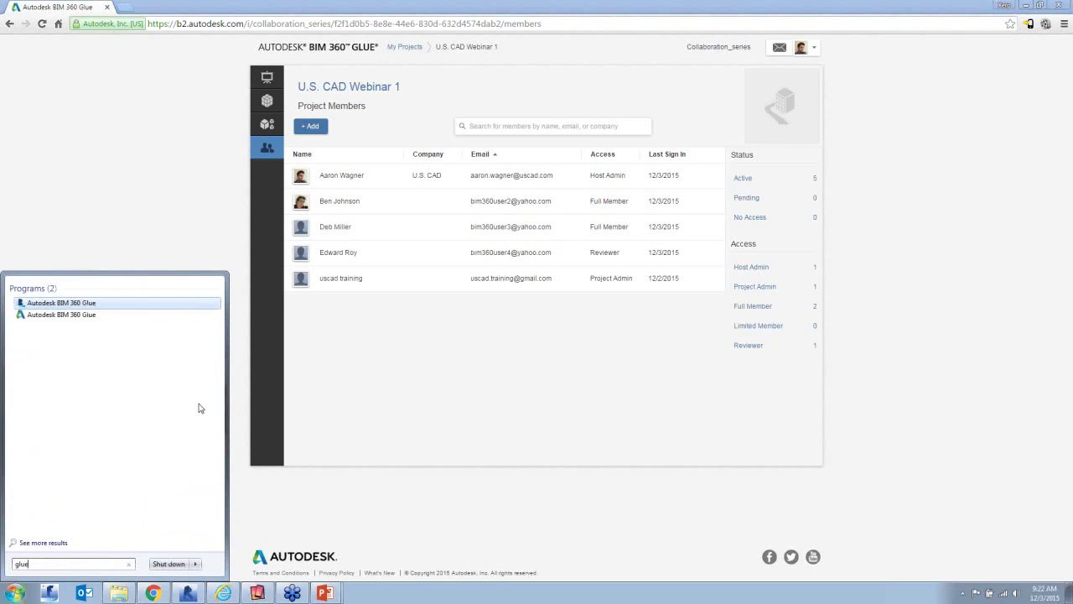
pyautogui.press('Return')
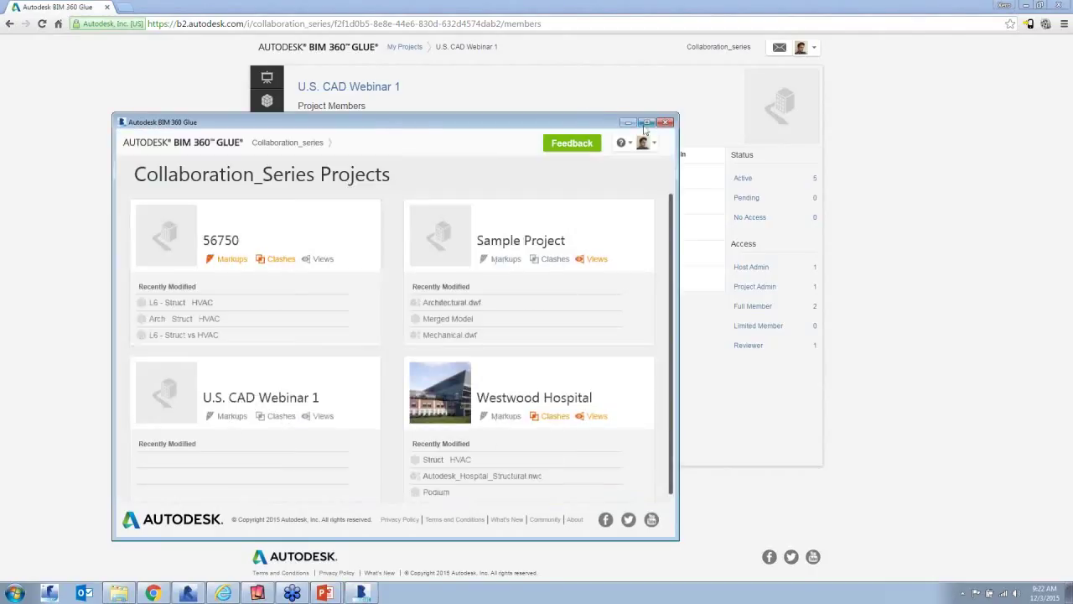
pyautogui.click(646, 123)
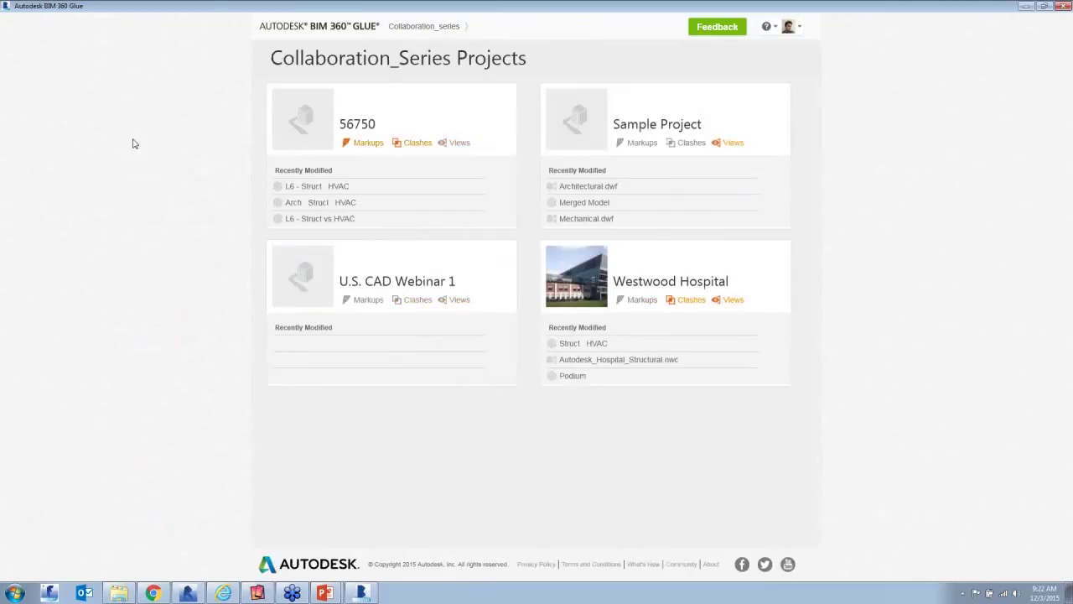
# Step: Review the profile menu options and the U.S. CAD Webinar 1 project page, returning to the project list
pyautogui.click(788, 27)
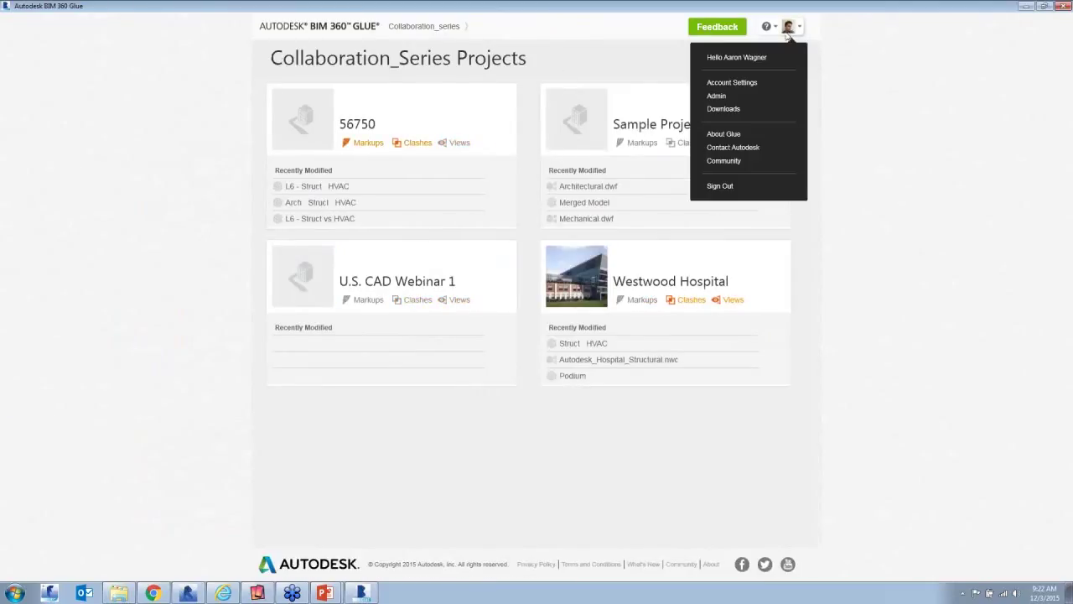
pyautogui.click(789, 28)
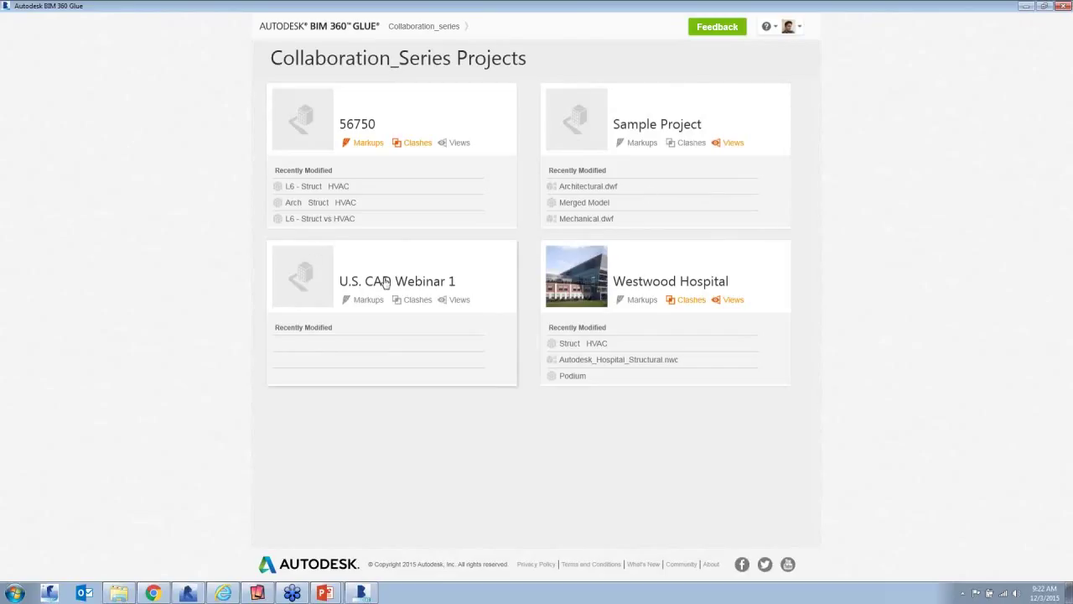
pyautogui.click(302, 289)
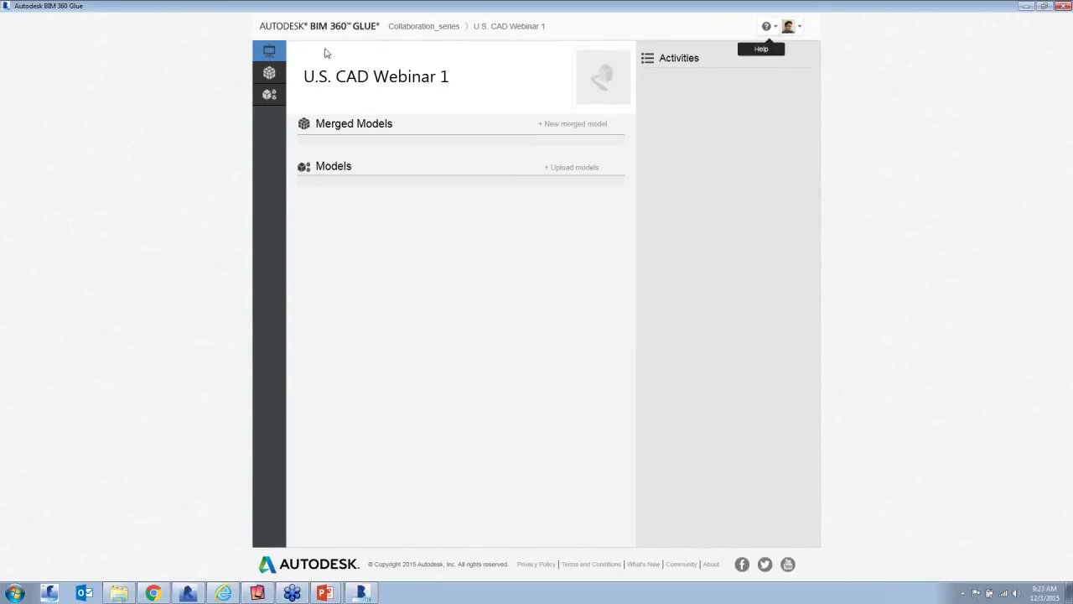
pyautogui.click(620, 94)
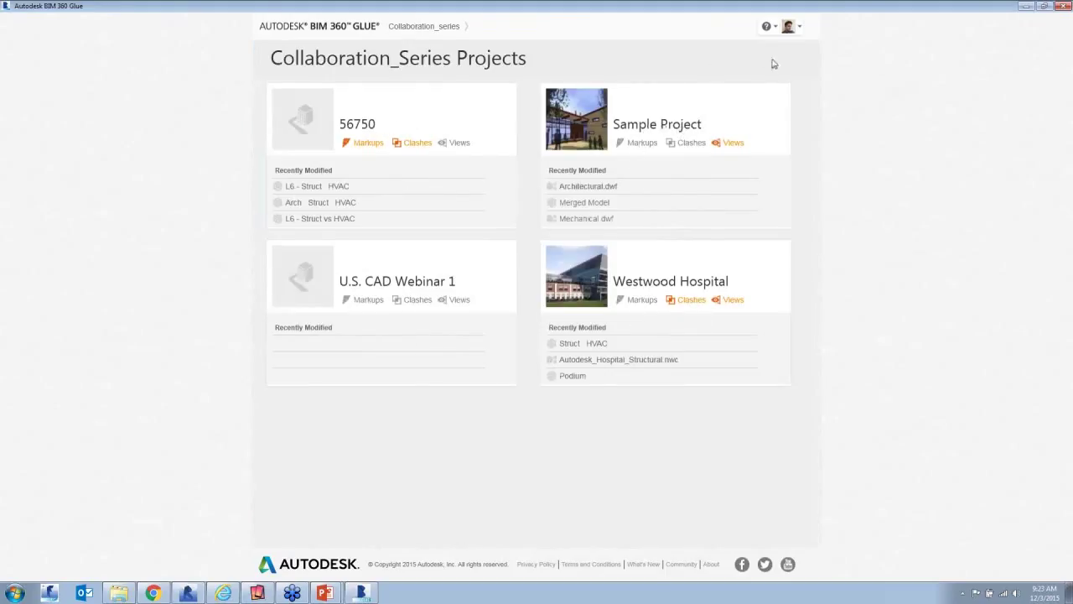
# Step: Open the Get Started in Glue guide and review its topics from inviting project members through Find and Manage Clashes
pyautogui.click(769, 27)
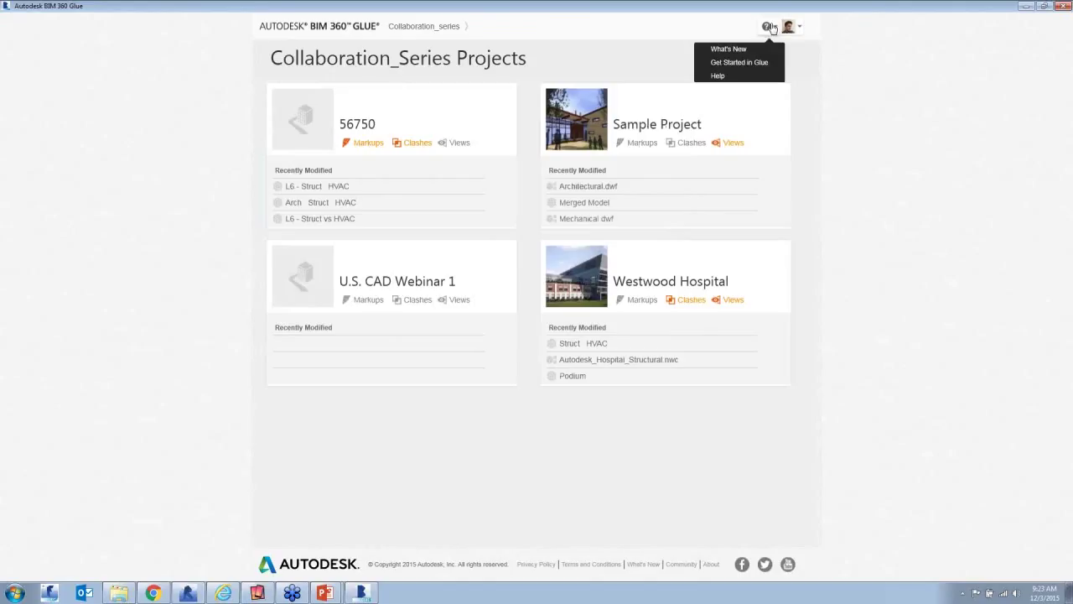
pyautogui.click(740, 63)
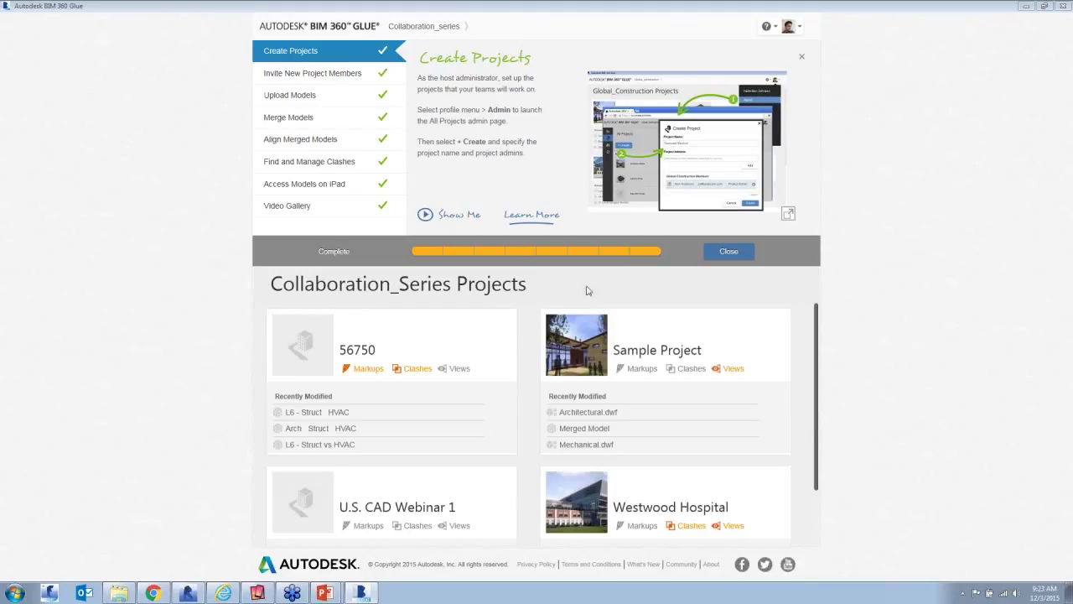
pyautogui.click(312, 73)
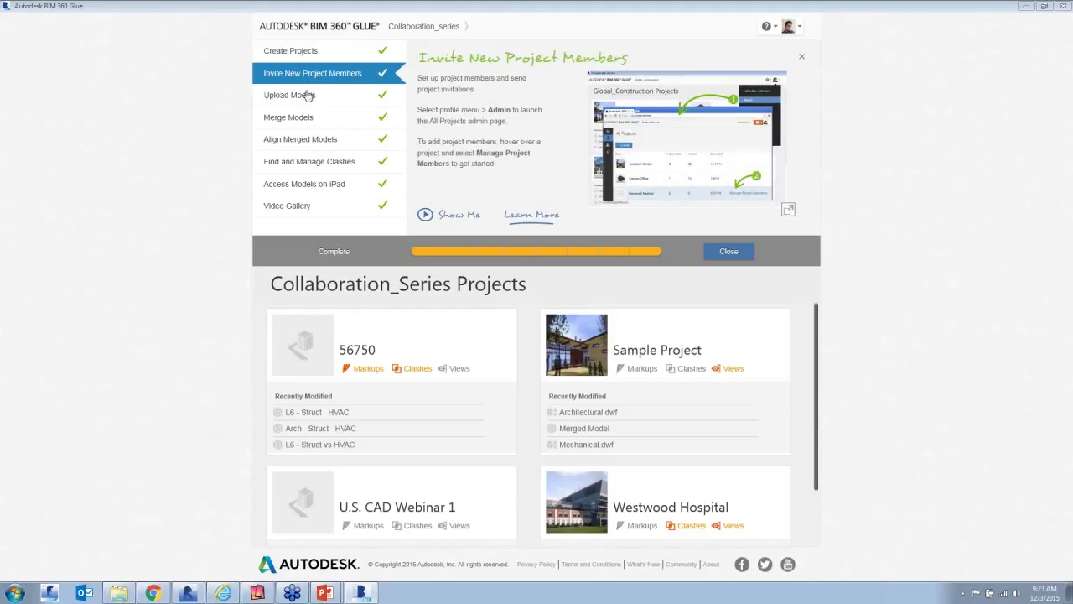
pyautogui.click(308, 98)
pyautogui.click(303, 127)
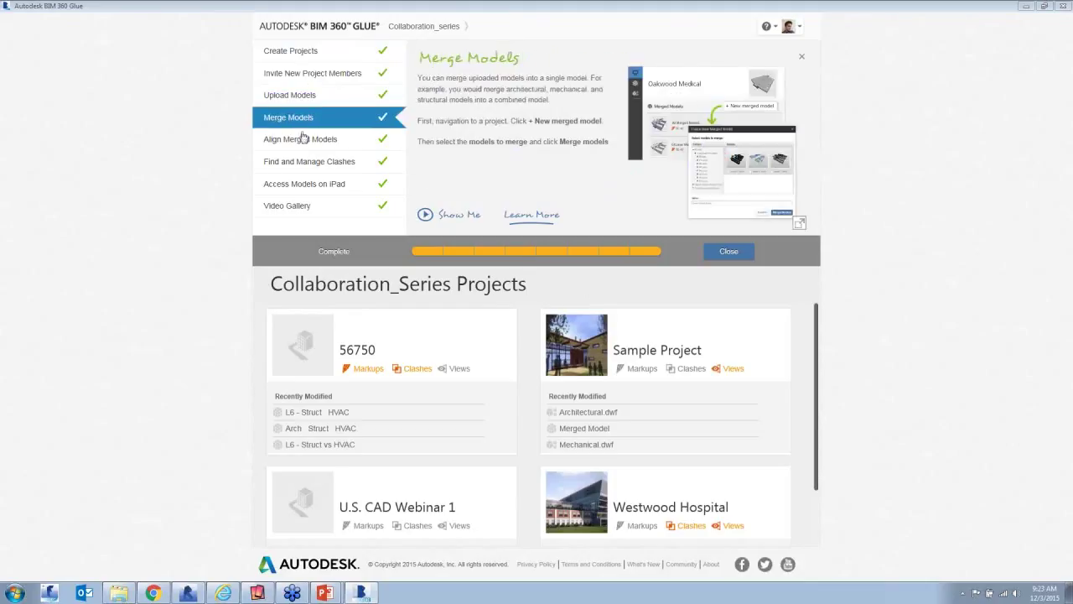
pyautogui.click(303, 173)
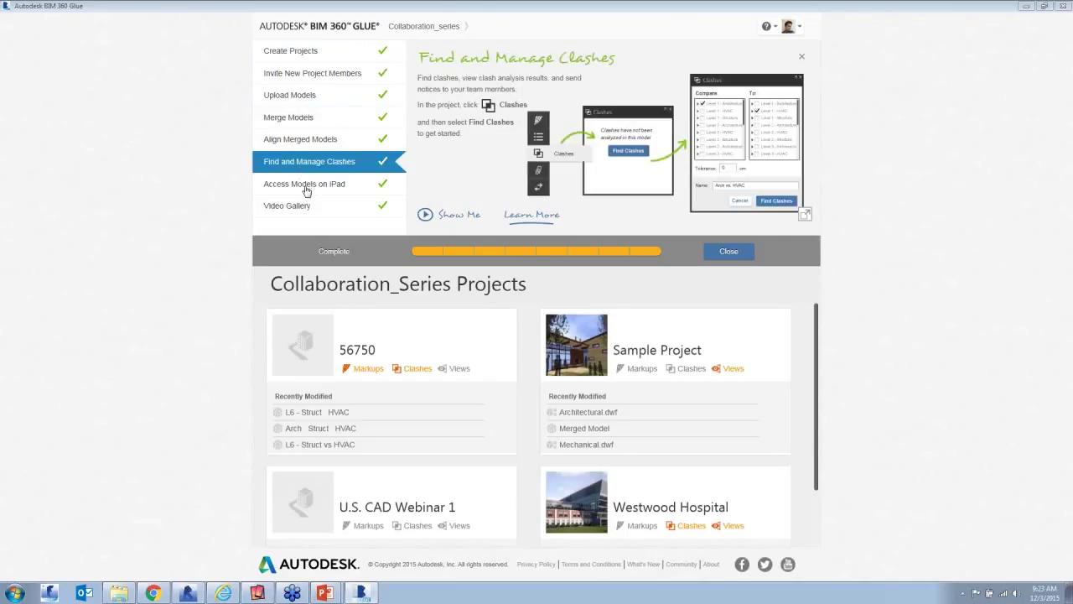
# Step: Browse the guide's Video Gallery down to the Example Workflow Playlist and close the guide
pyautogui.click(304, 205)
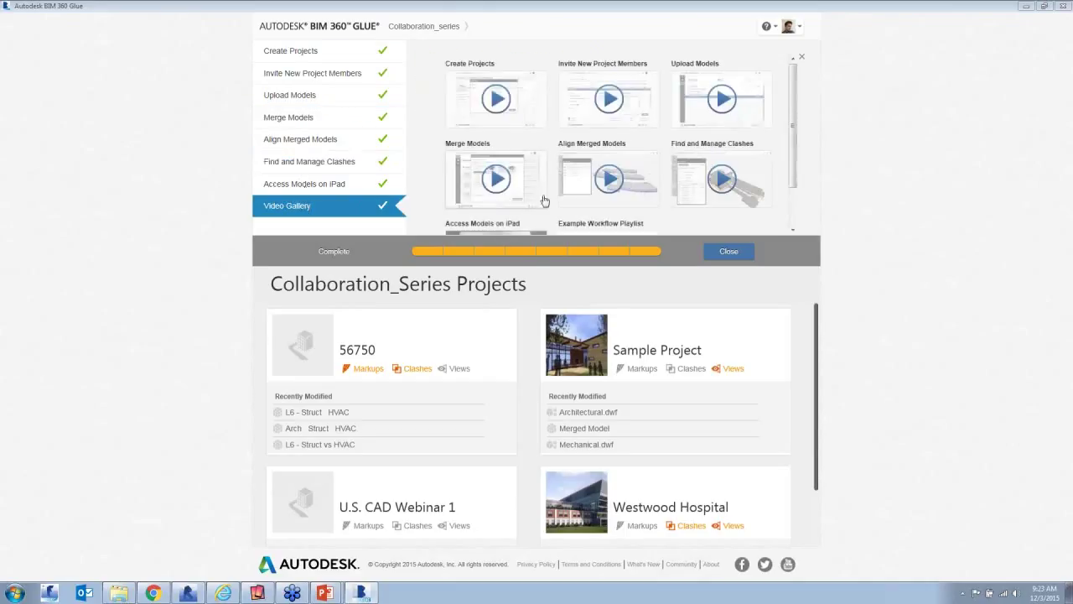
pyautogui.scroll(-1, 763, 119)
pyautogui.scroll(1, 763, 119)
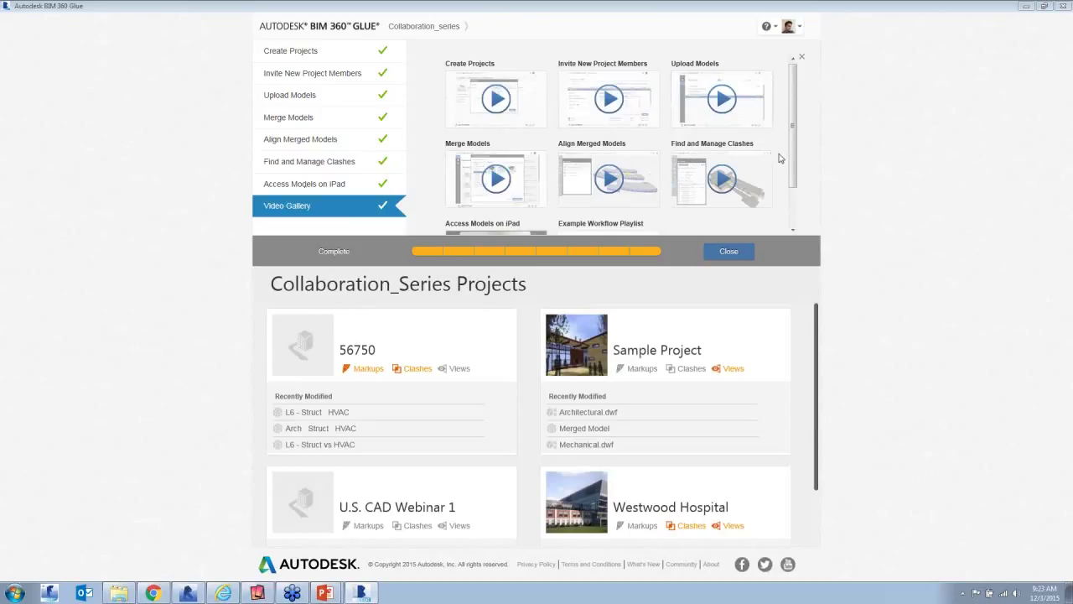
pyautogui.scroll(-1, 780, 158)
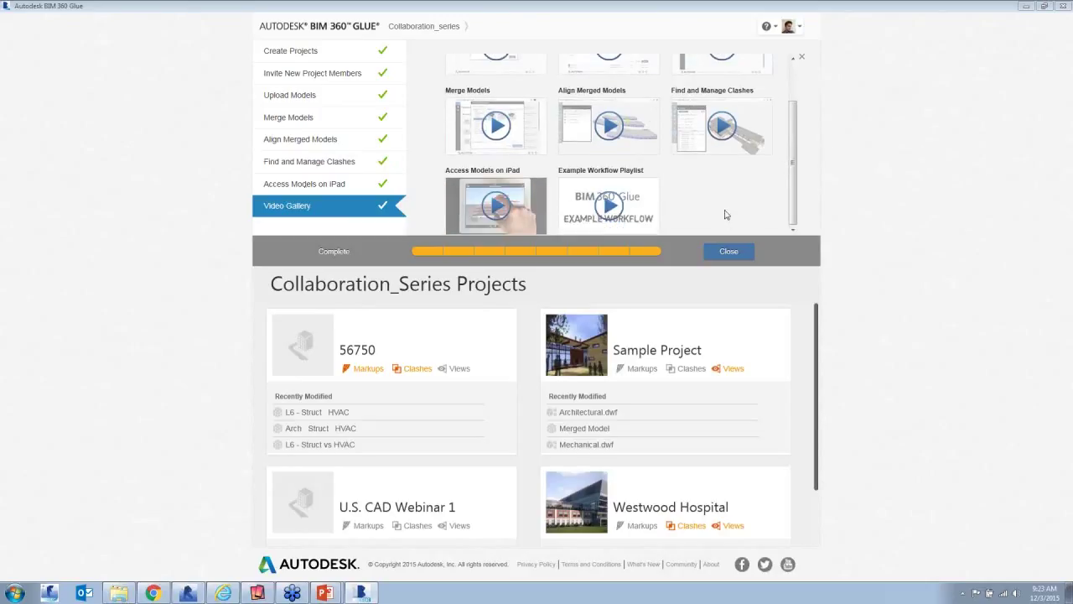
pyautogui.click(729, 251)
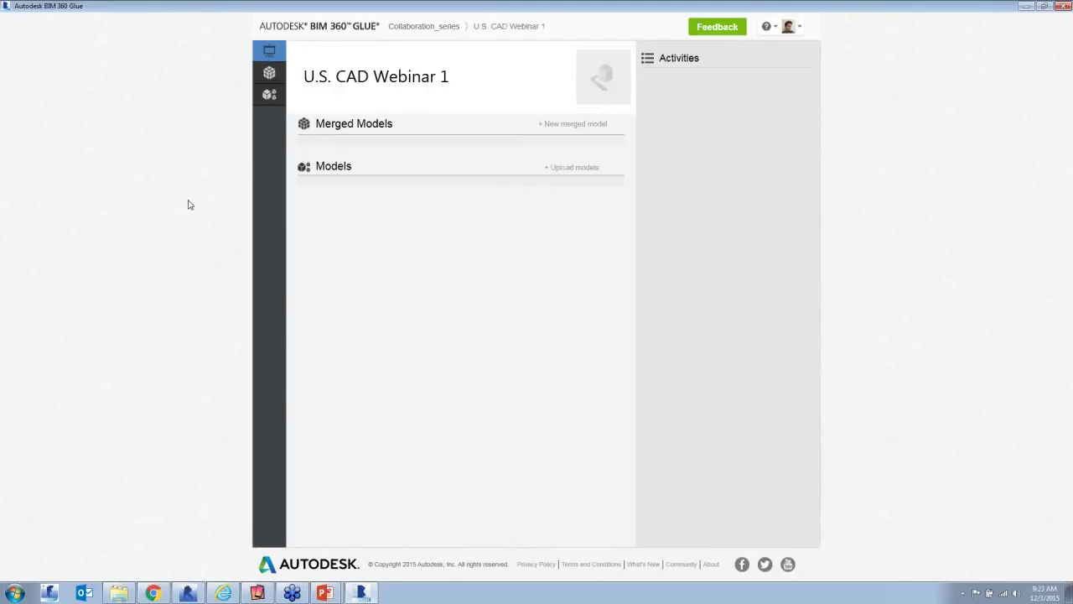
# Step: Start a model upload to the U.S. CAD Webinar 1 project and place the 02-Imperial folder window beside the upload dialog
pyautogui.click(268, 94)
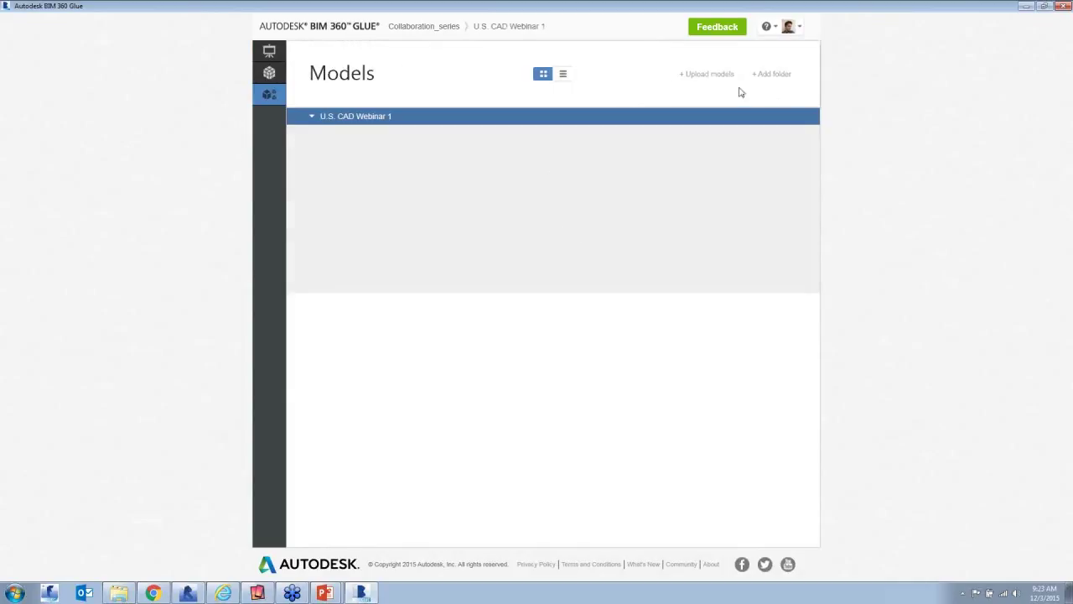
pyautogui.click(705, 75)
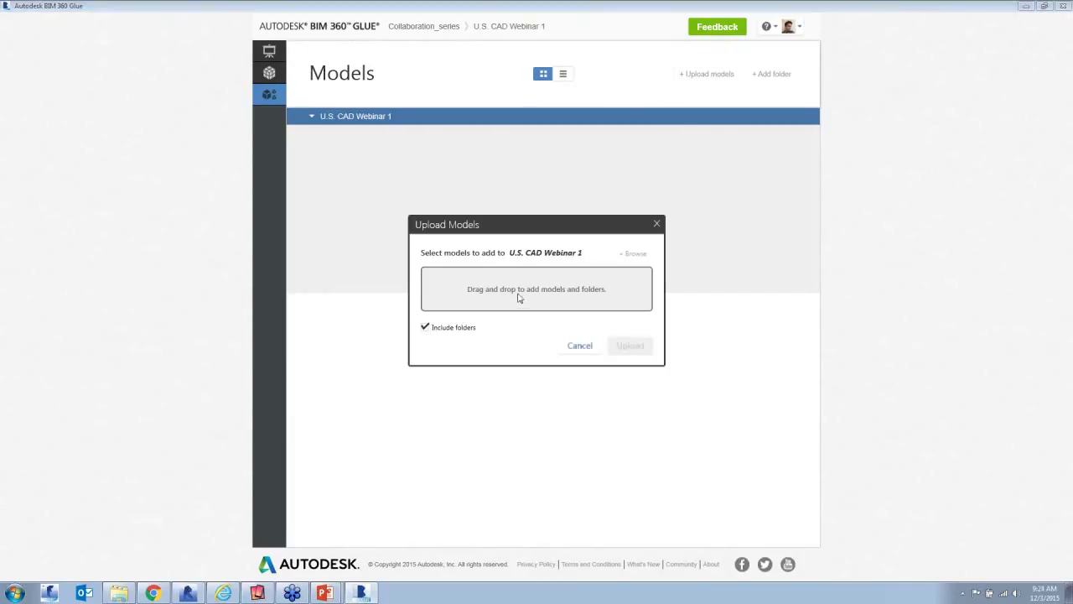
pyautogui.click(128, 593)
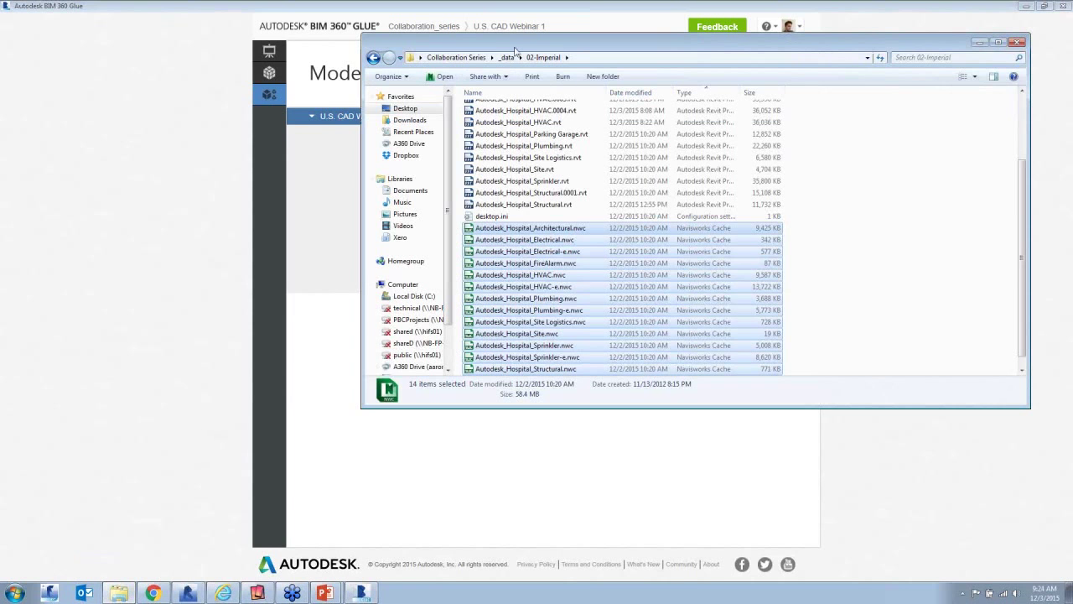
pyautogui.moveTo(518, 49); pyautogui.dragTo(739, 88)
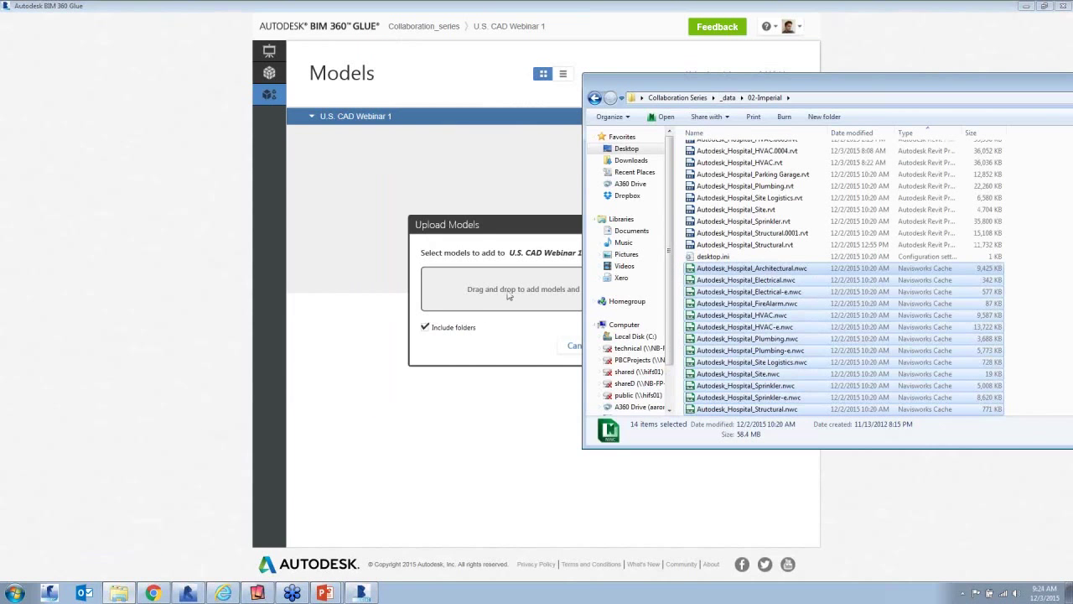
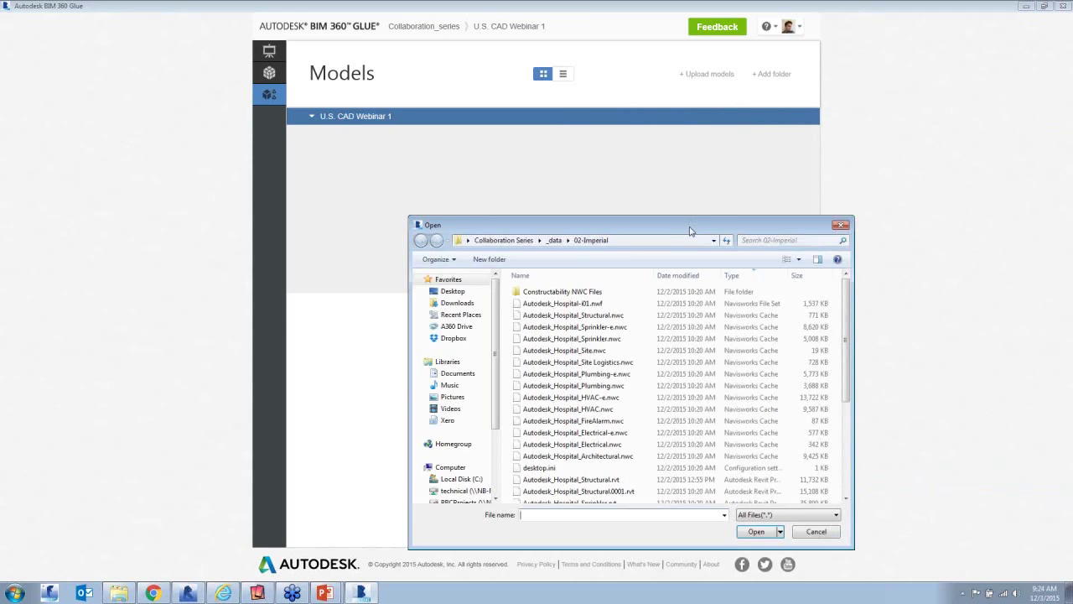
# Step: Review the list of supported file types while browsing the 02-Imperial folder for models to upload
pyautogui.moveTo(689, 230); pyautogui.dragTo(582, 88)
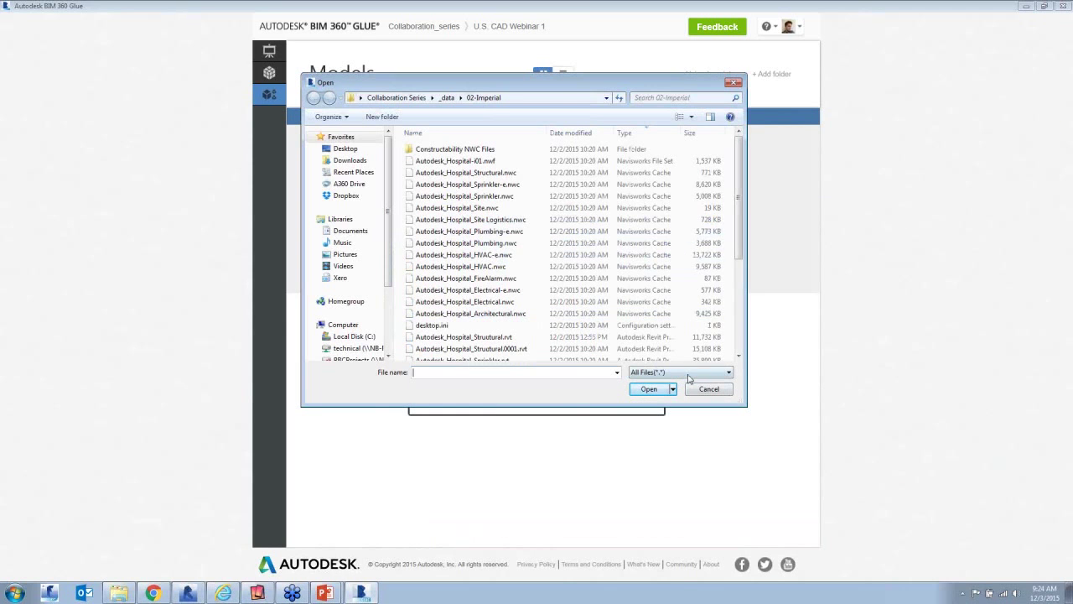
pyautogui.click(690, 373)
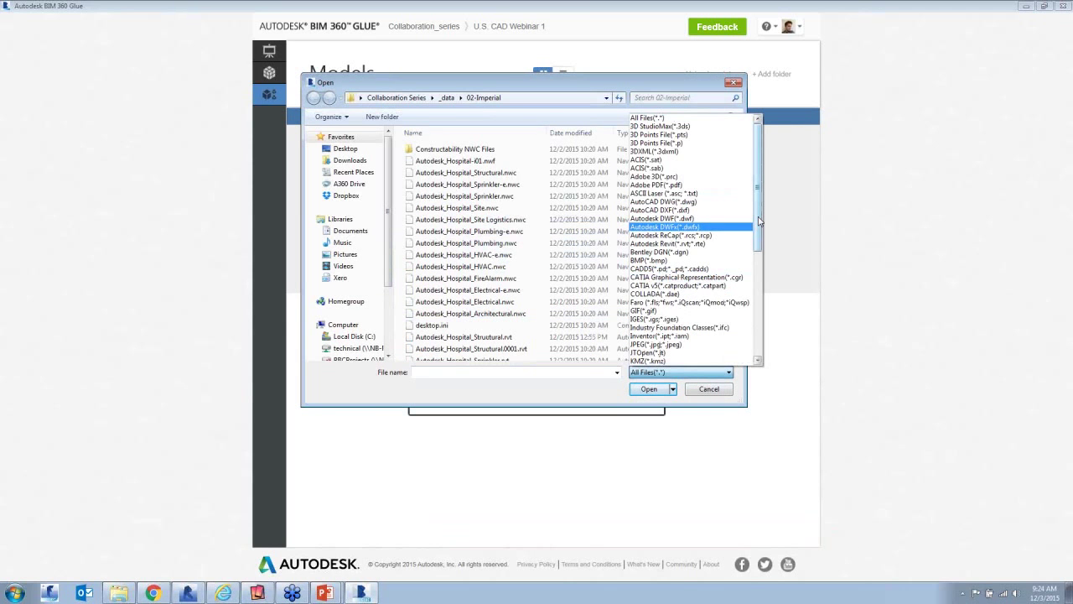
pyautogui.moveTo(759, 222)
pyautogui.mouseDown()
pyautogui.moveTo(778, 340)
pyautogui.moveTo(758, 339)
pyautogui.moveTo(751, 217)
pyautogui.mouseUp()
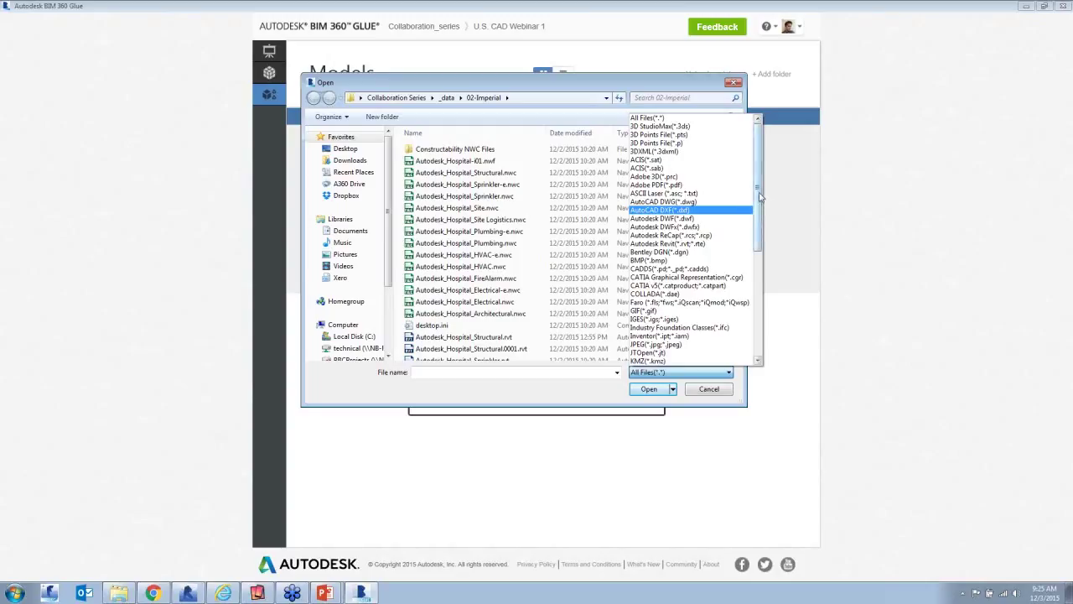
pyautogui.scroll(-2, 764, 214)
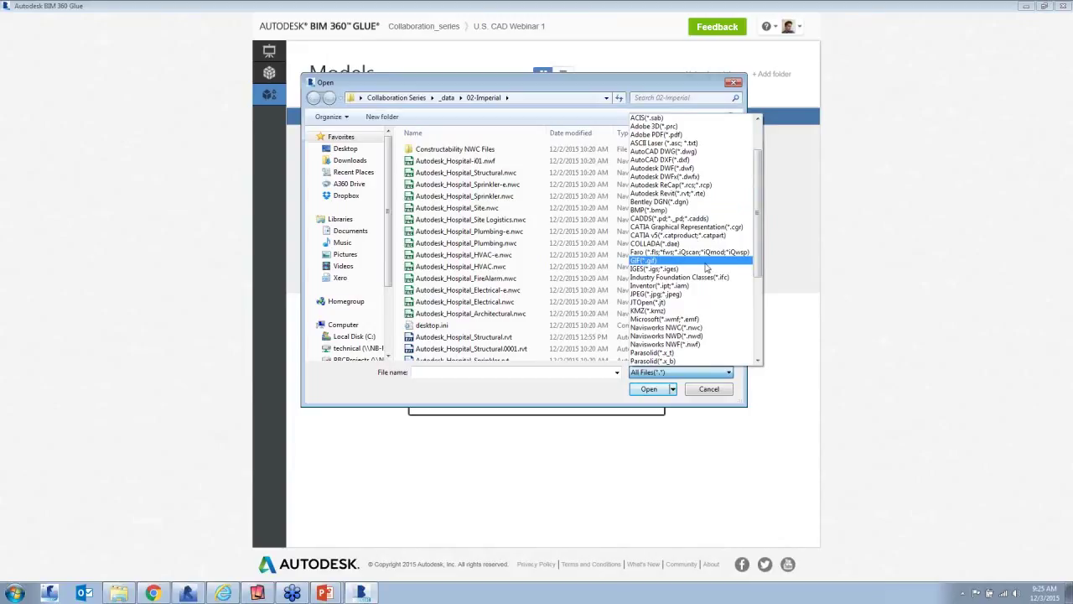
pyautogui.click(555, 392)
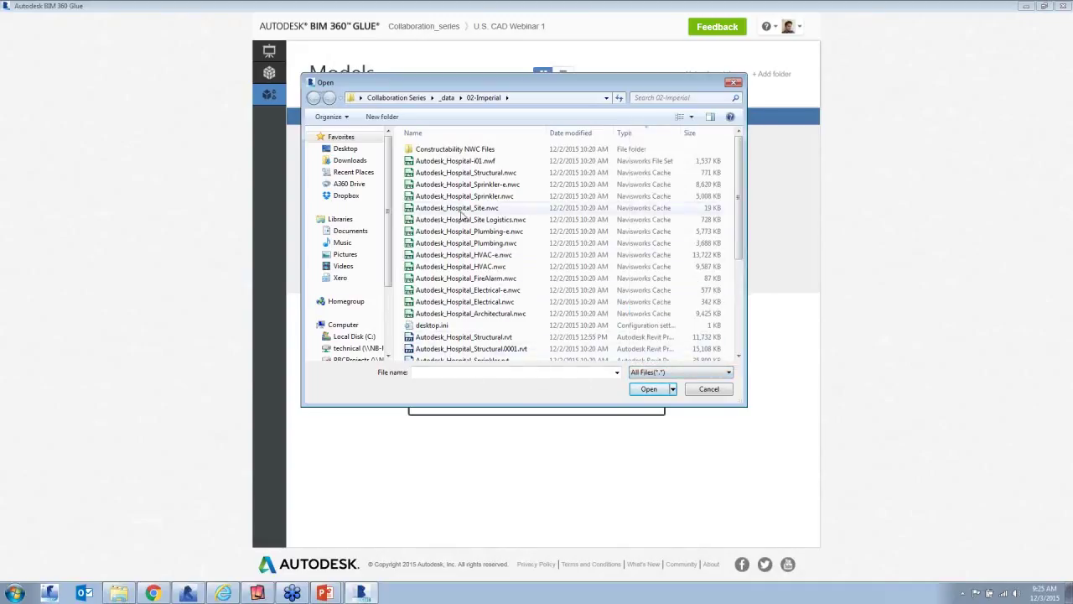
# Step: Add Autodesk_Hospital_Electrical.nwc to the upload list and cancel the upload
pyautogui.click(468, 301)
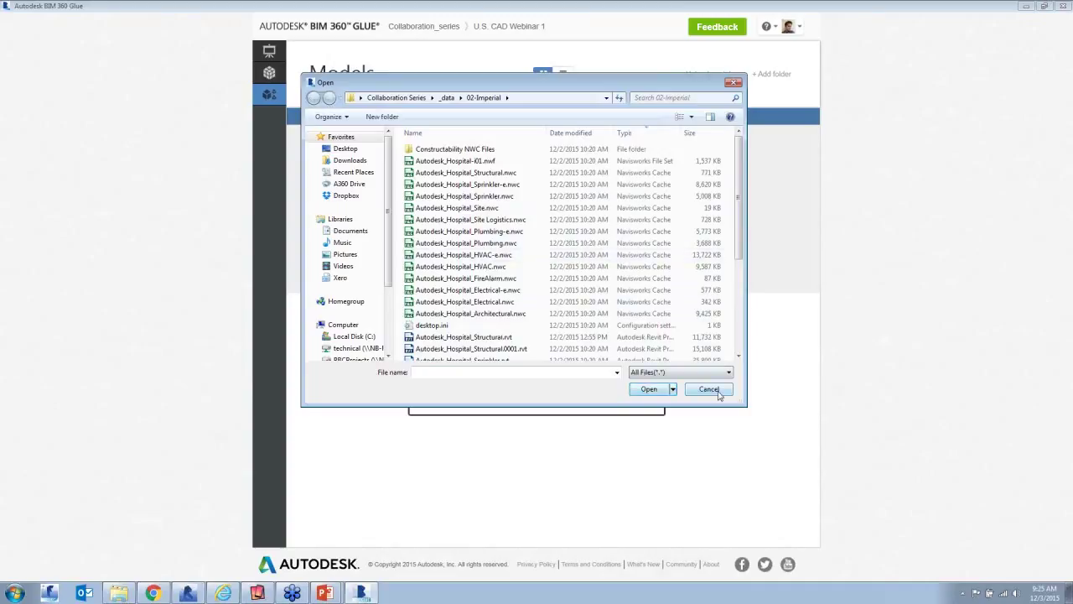
pyautogui.click(649, 389)
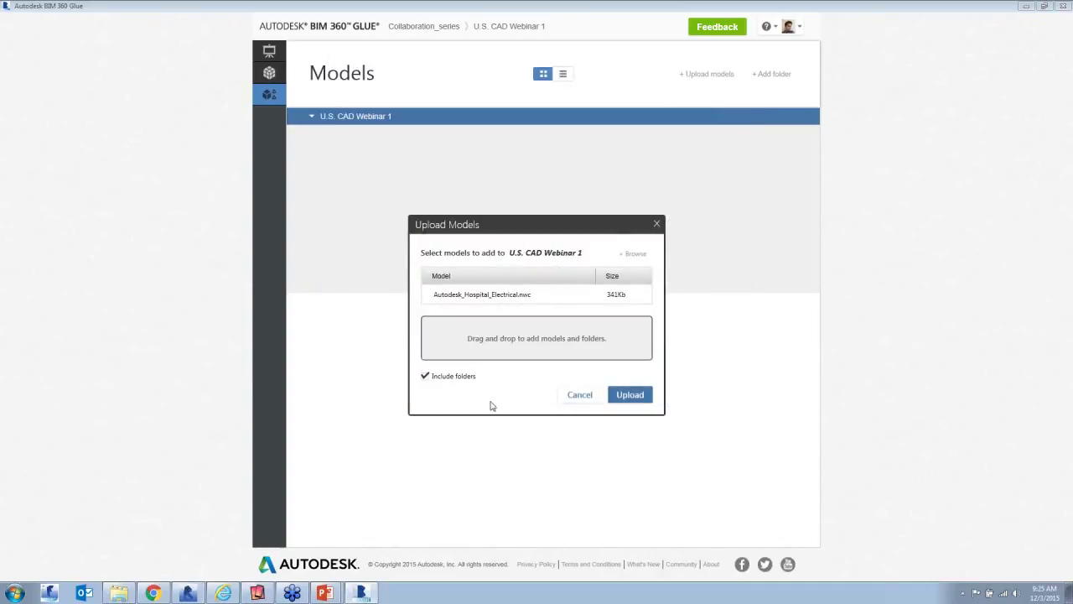
pyautogui.click(571, 398)
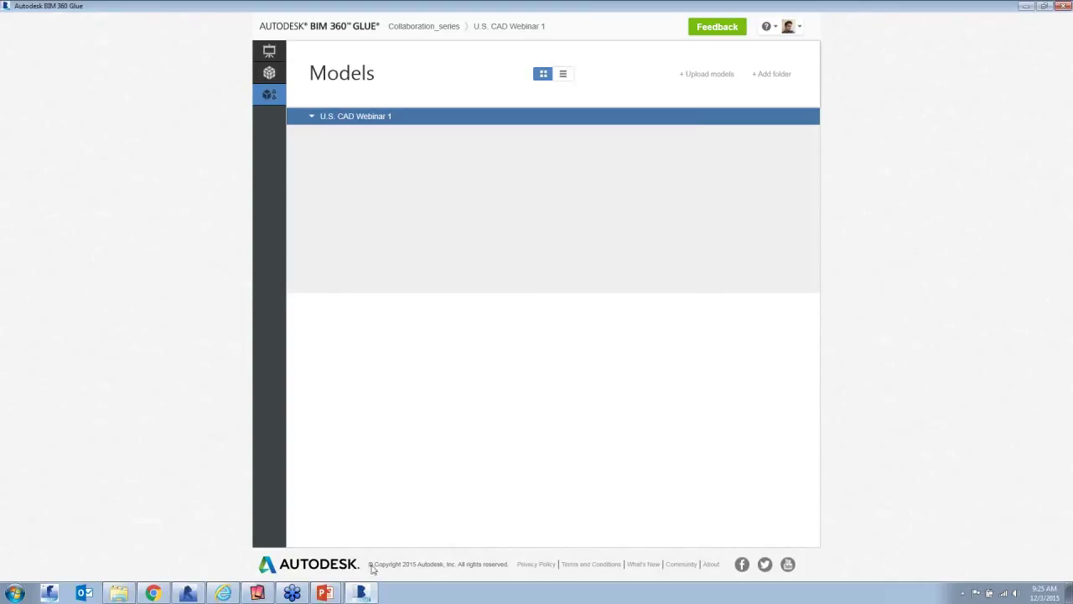
# Step: Switch to Revit with Autodesk_Hospital_Structural.rvt open and bring up its BIM 360 add-in tools
pyautogui.click(189, 594)
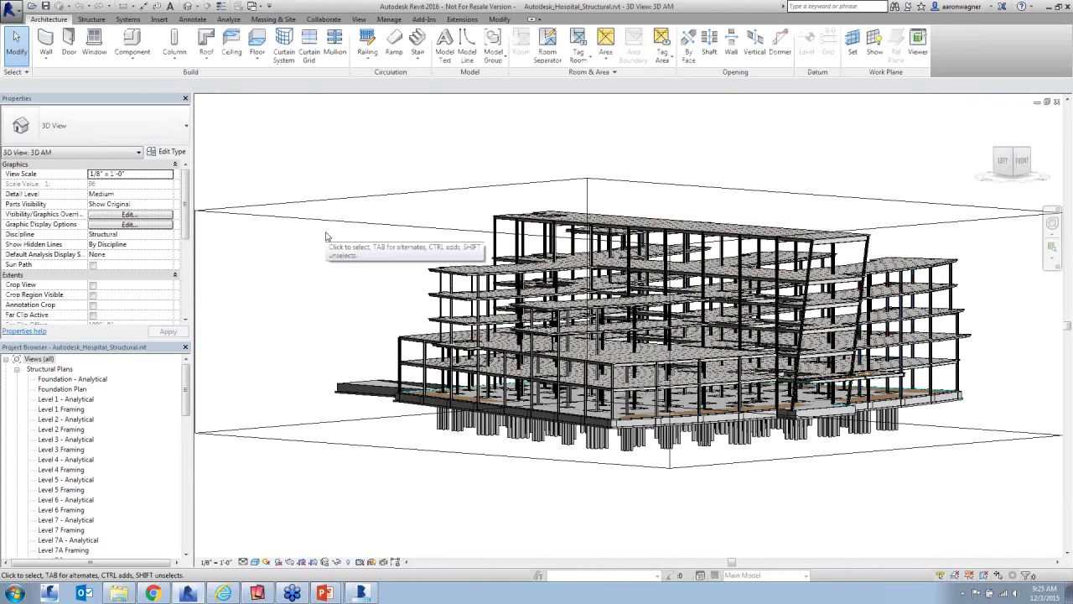
pyautogui.click(373, 594)
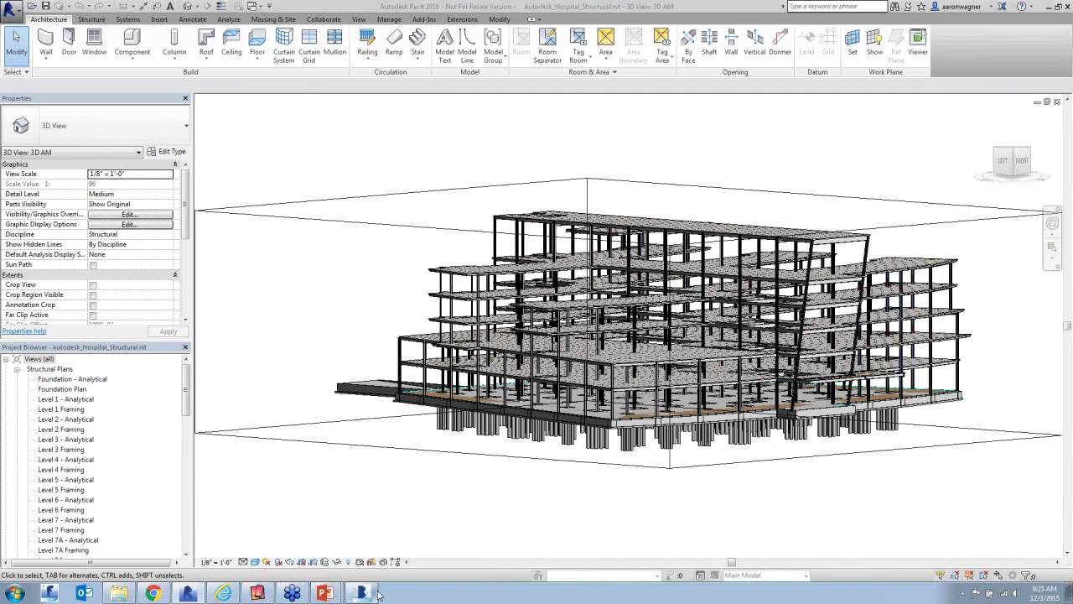
pyautogui.click(188, 593)
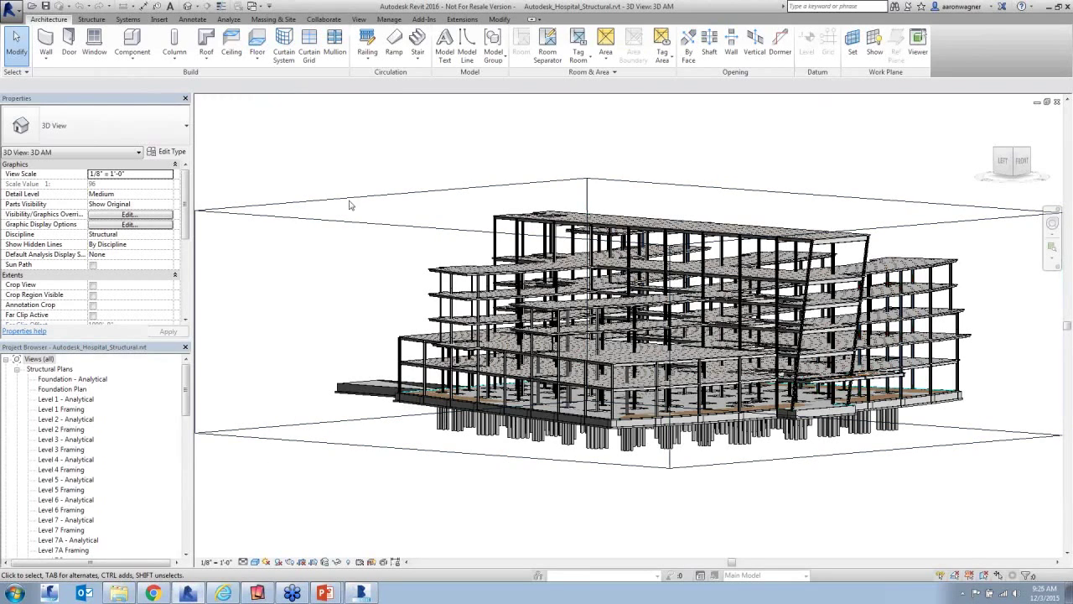
pyautogui.click(423, 20)
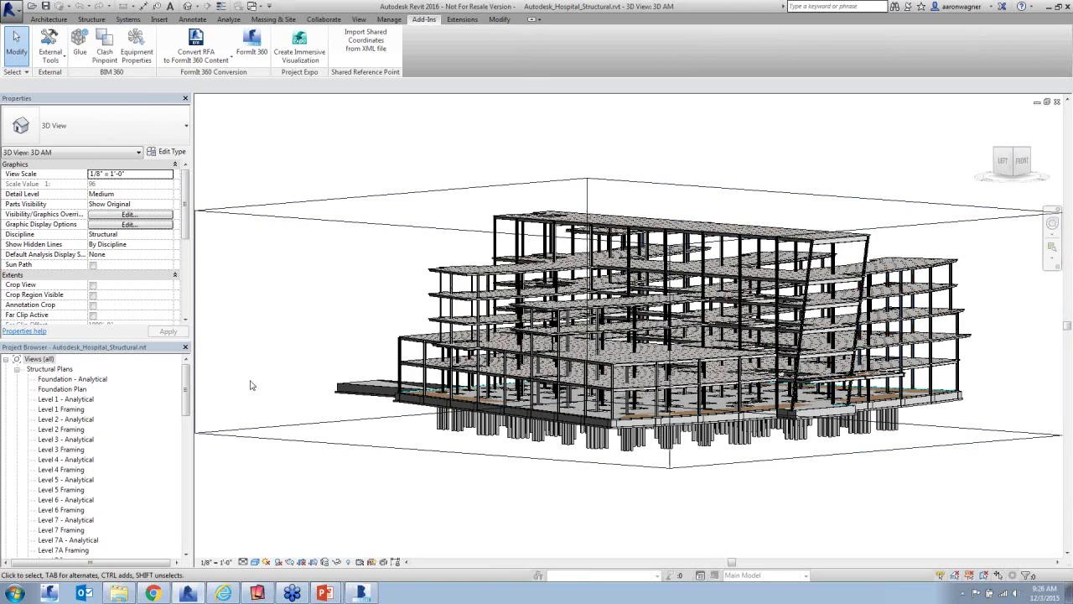
# Step: Switch to Chrome, open the BIM 360 Glue downloads page and review the add-ins offered for Revit, AutoCAD, Navisworks and Civil 3D
pyautogui.click(156, 590)
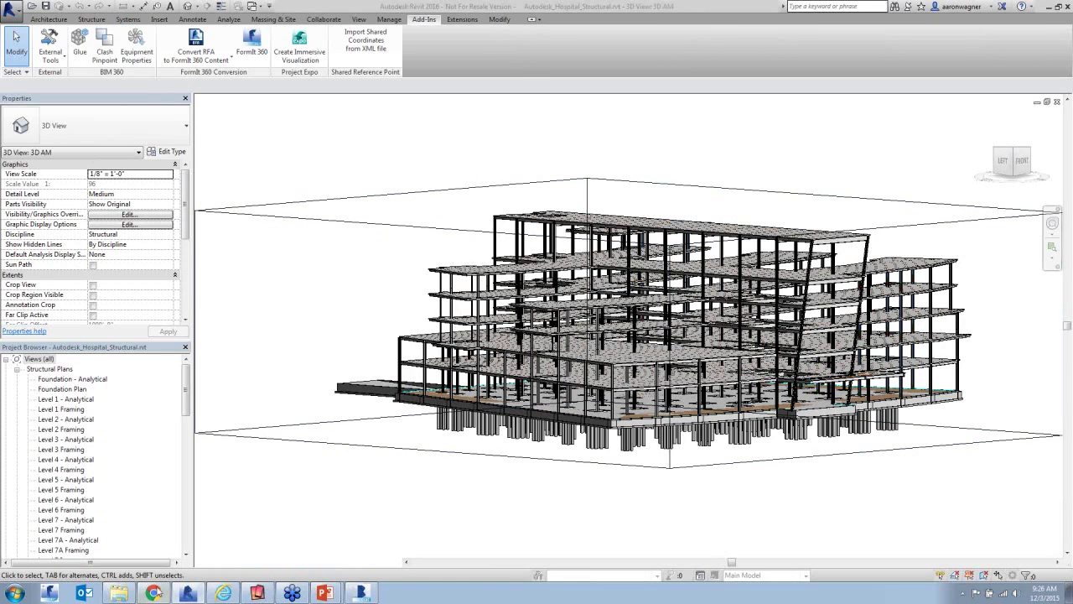
pyautogui.click(808, 47)
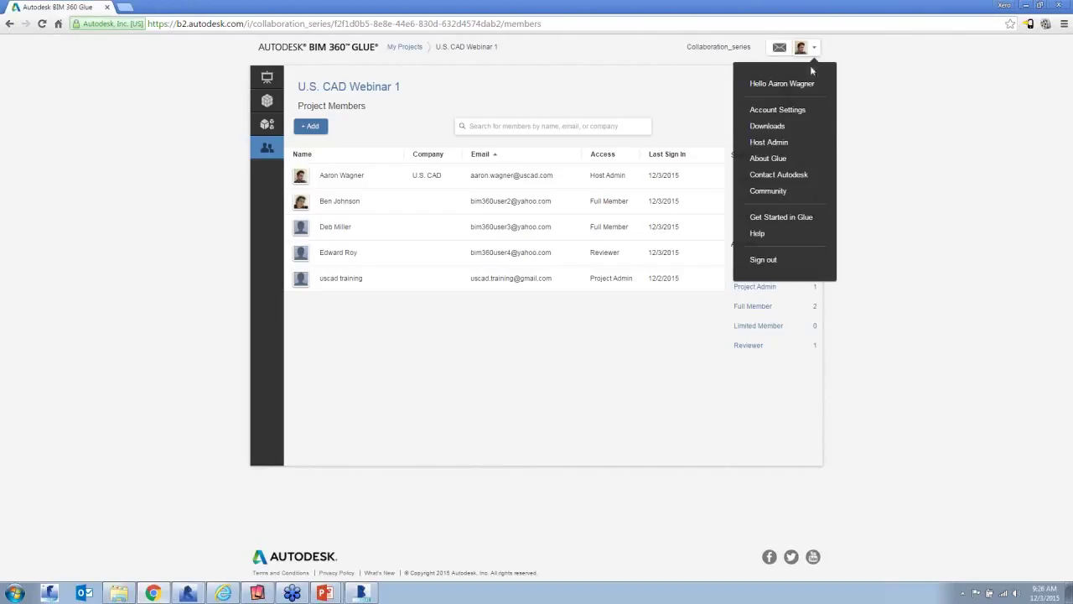
pyautogui.click(763, 127)
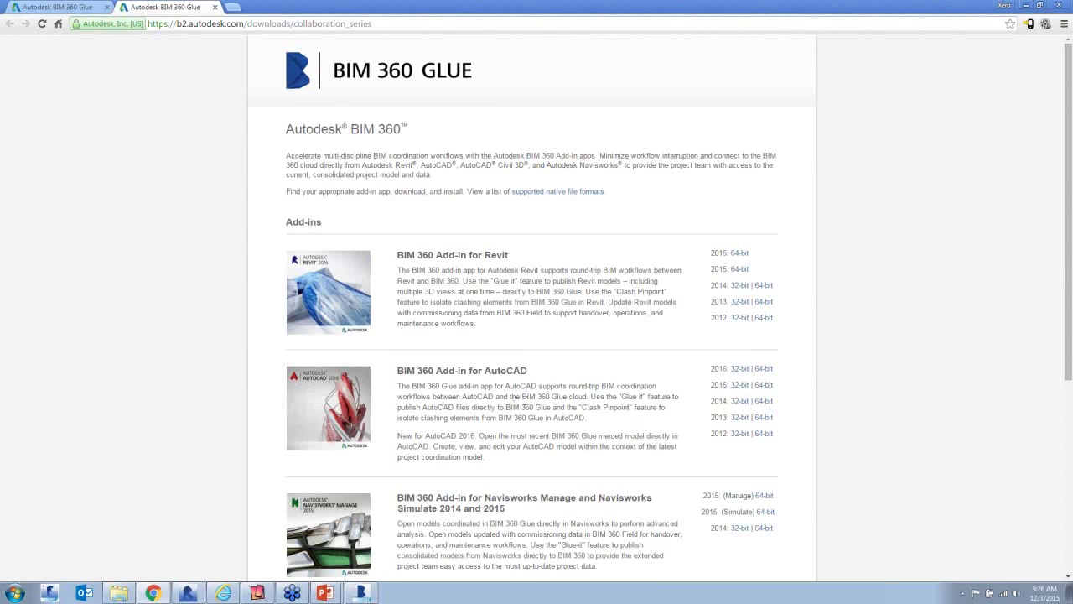
pyautogui.scroll(-1, 525, 396)
pyautogui.scroll(-3, 526, 400)
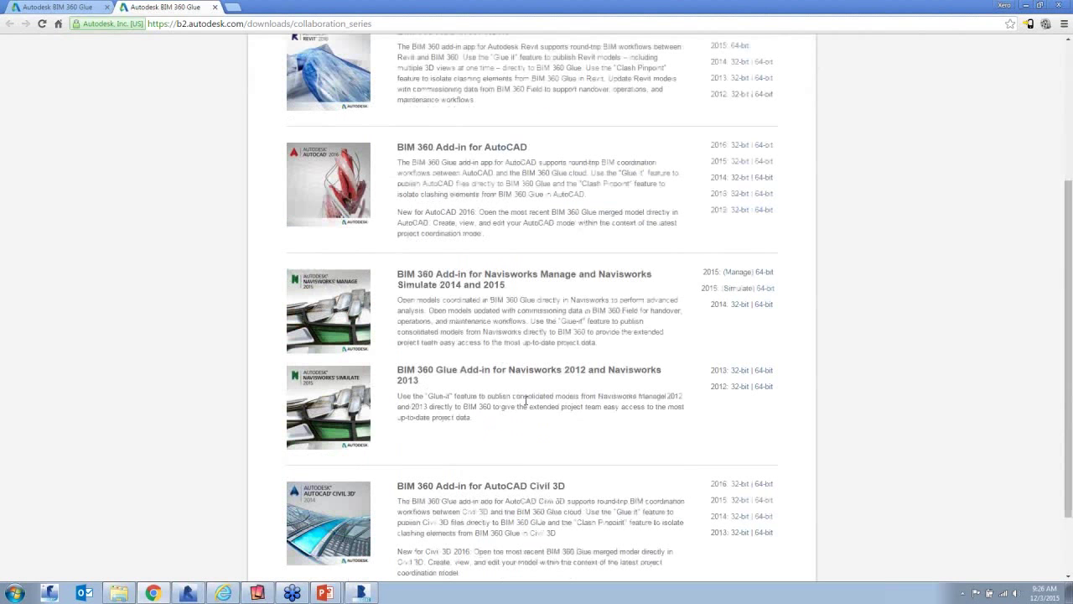
pyautogui.scroll(2, 526, 404)
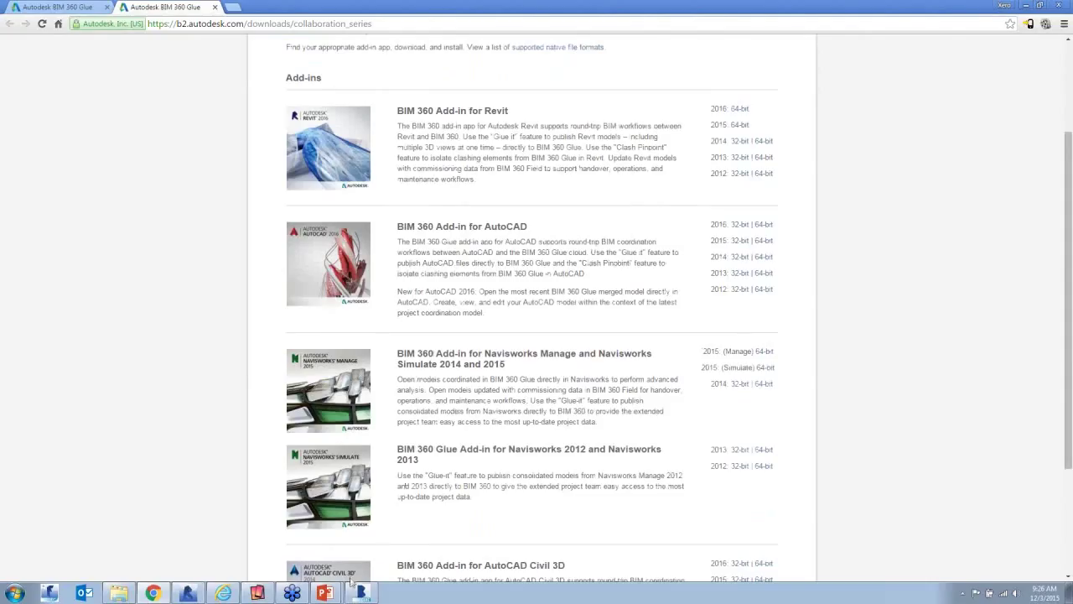
# Step: Return to Revit, start the Glue add-in and set U.S. CAD Webinar 1 as the target project
pyautogui.click(197, 593)
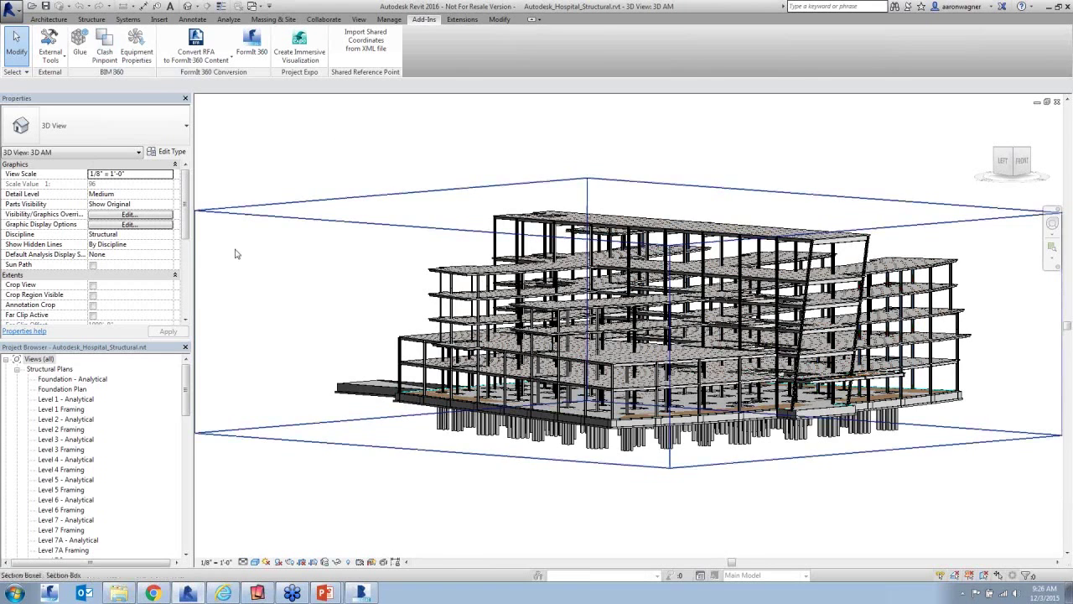
pyautogui.keyDown('shift'); pyautogui.moveTo(324, 266); pyautogui.dragTo(315, 262, button='middle'); pyautogui.keyUp('shift')
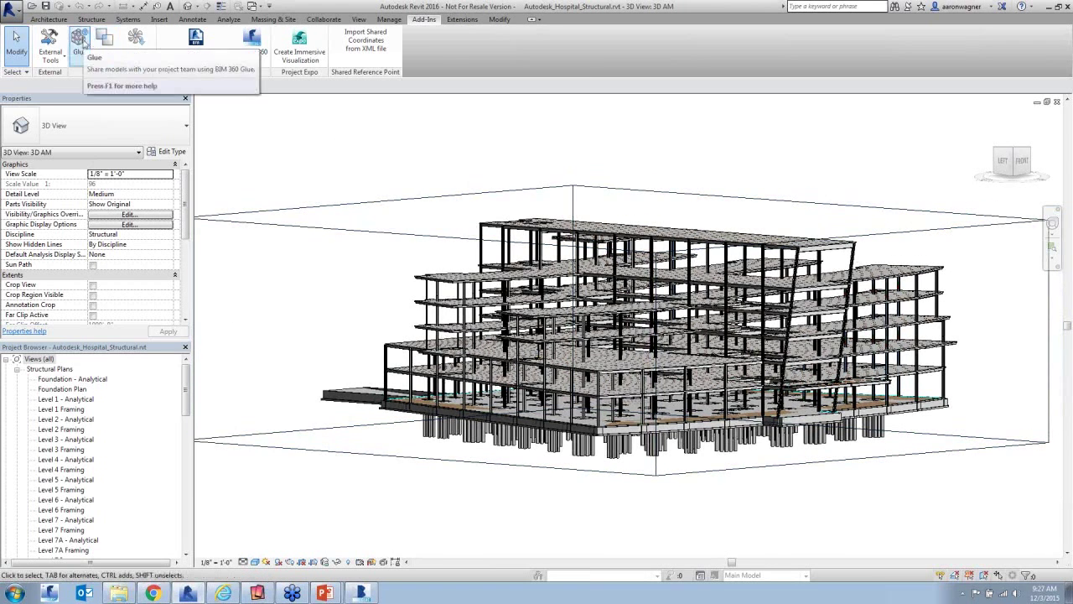
pyautogui.click(80, 41)
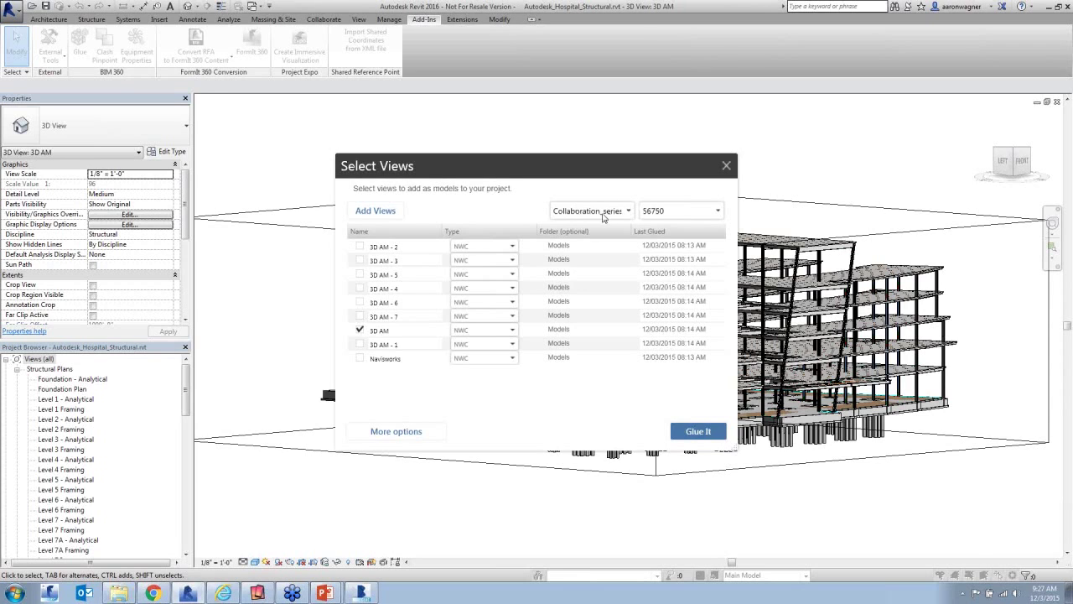
pyautogui.click(666, 211)
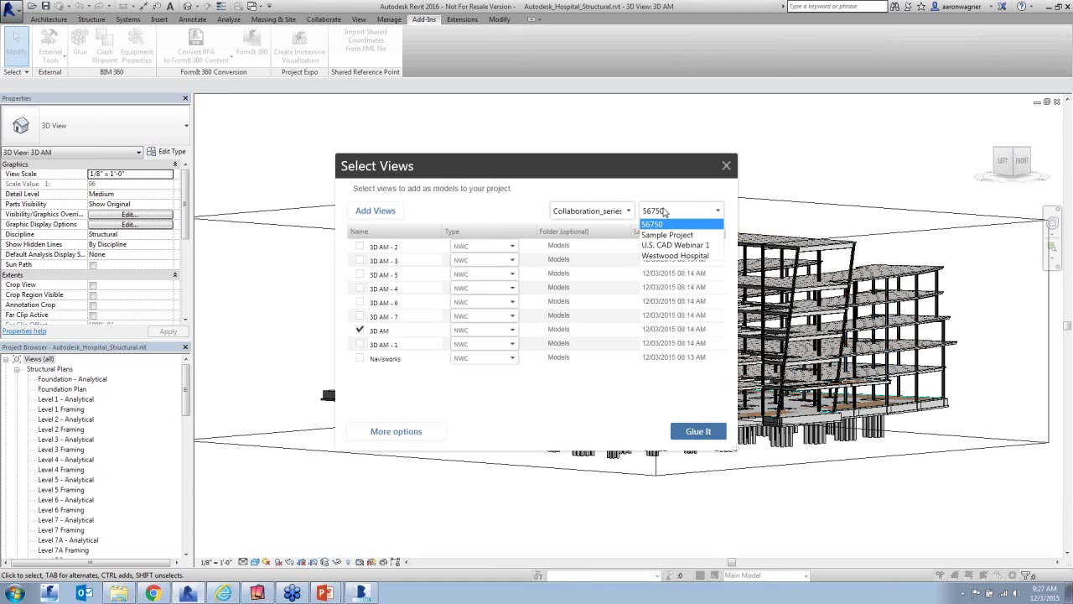
pyautogui.click(678, 244)
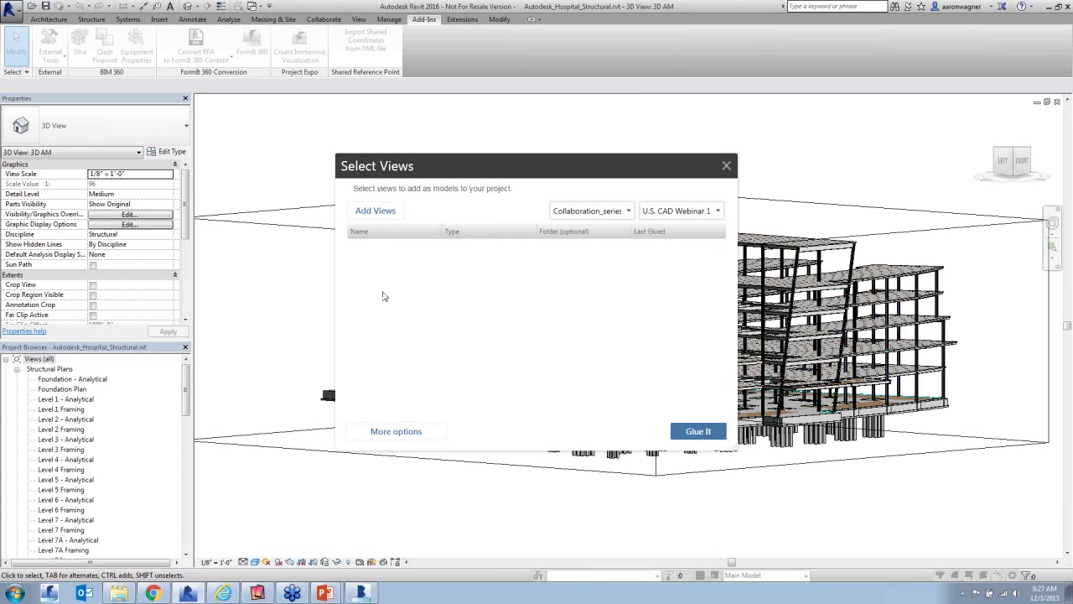
# Step: Add the 3D Coordination view to the list of views for the project
pyautogui.click(382, 216)
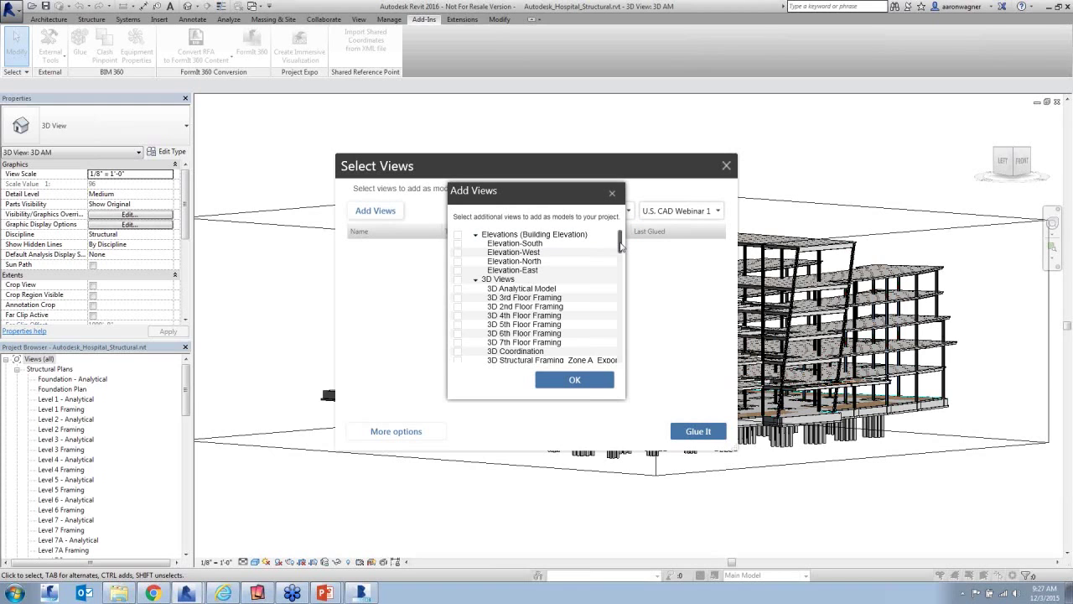
pyautogui.moveTo(621, 243); pyautogui.dragTo(617, 312)
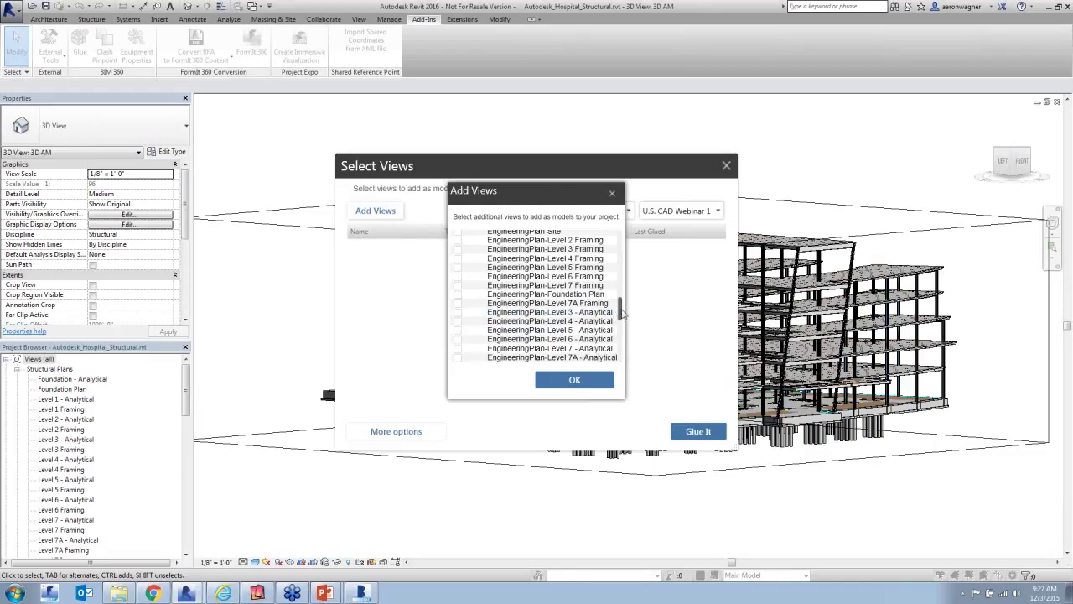
pyautogui.moveTo(620, 312); pyautogui.dragTo(621, 249)
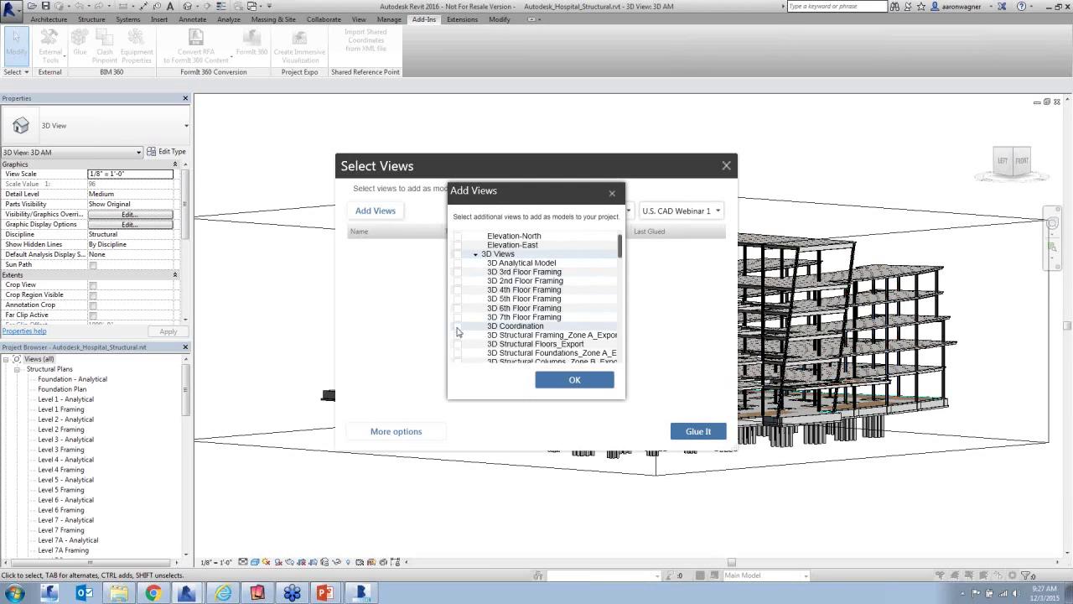
pyautogui.scroll(-4, 493, 325)
pyautogui.scroll(-1, 492, 325)
pyautogui.scroll(5, 503, 322)
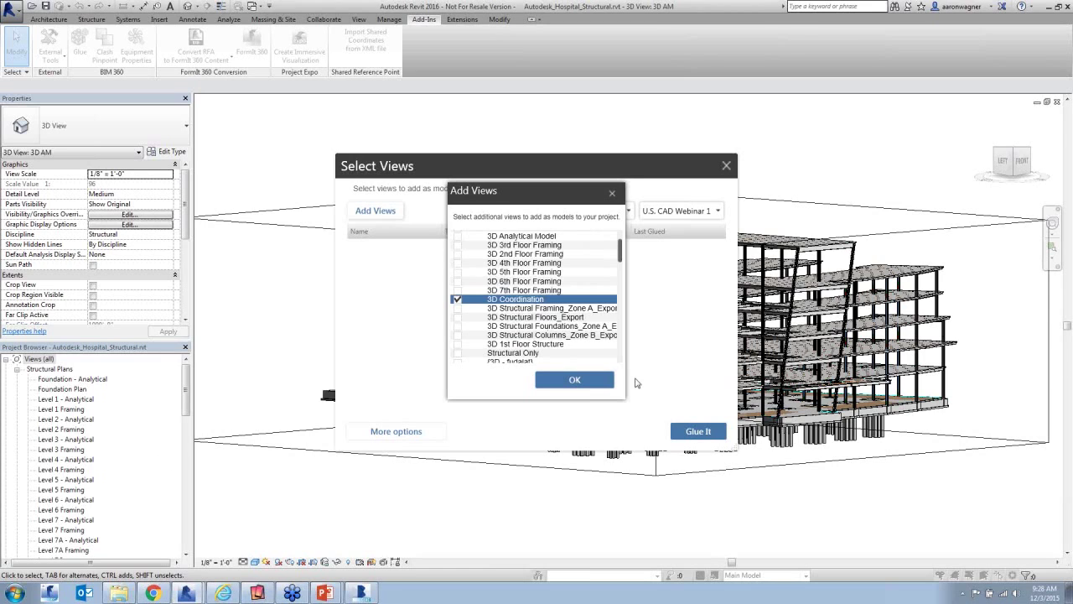
pyautogui.click(573, 380)
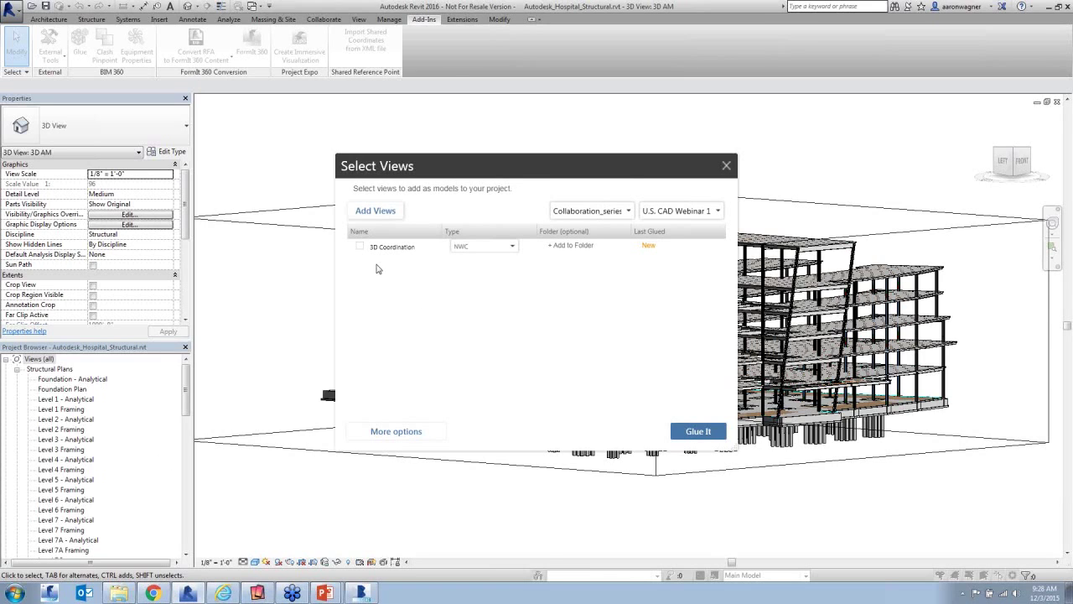
# Step: Include the 3D Coordination view for gluing and rename it as Structural 3D Coordination
pyautogui.click(360, 246)
pyautogui.click(428, 248)
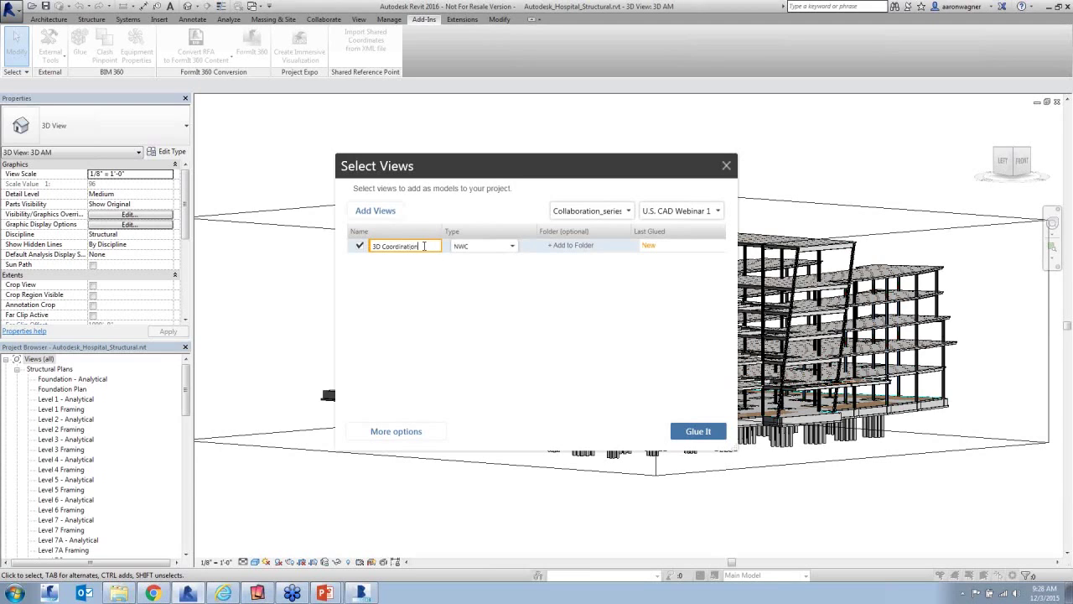
pyautogui.moveTo(419, 246); pyautogui.dragTo(362, 254)
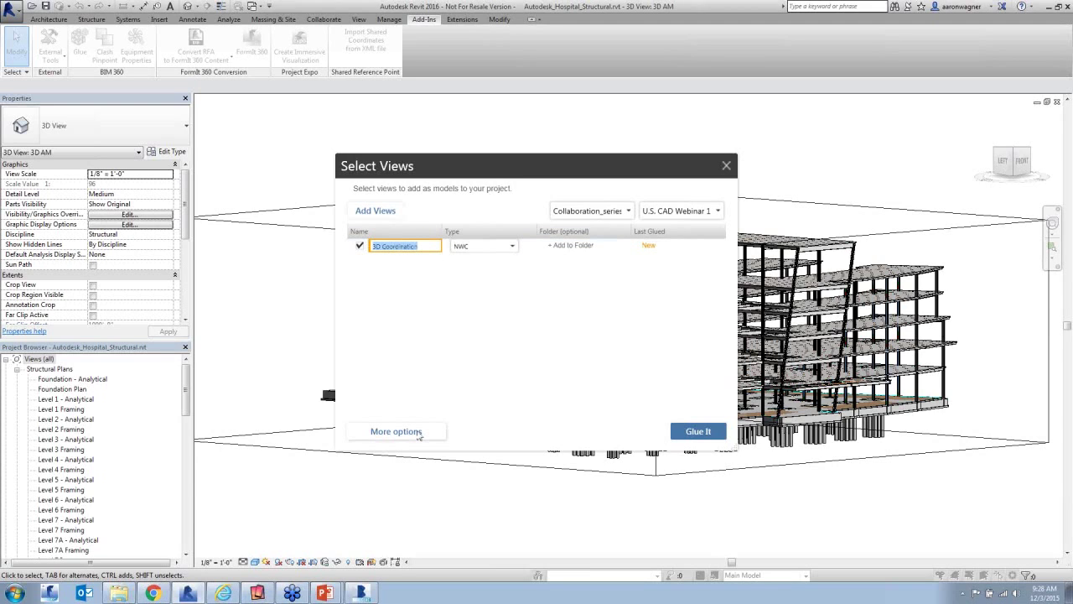
pyautogui.press('Home')
pyautogui.write('Structural')
pyautogui.press('Return')
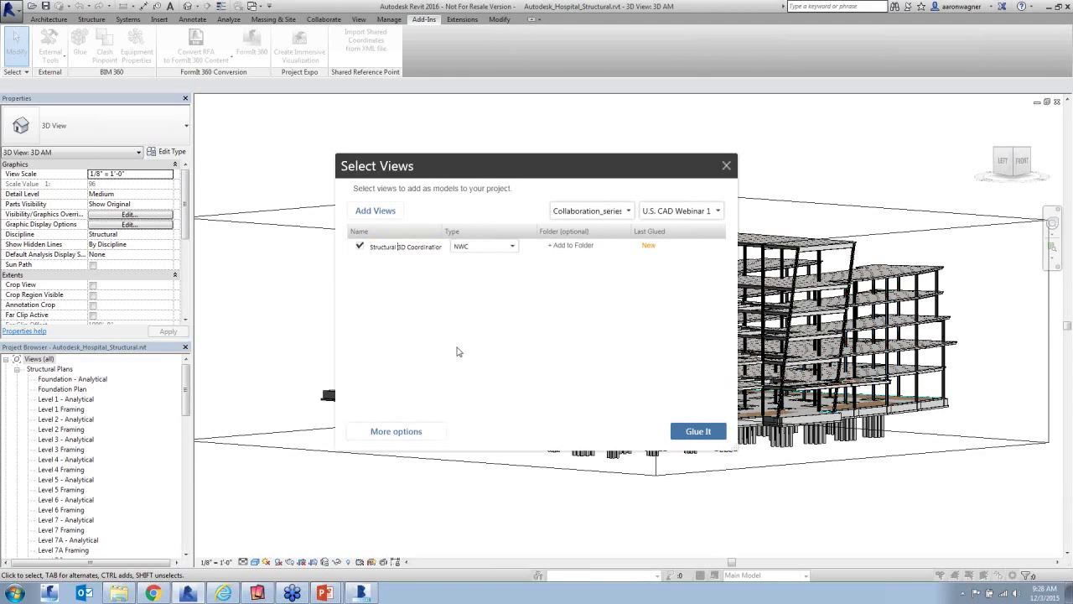
# Step: Switch the Structural 3D Coordination view's model type to DWF and back to NWC
pyautogui.click(512, 247)
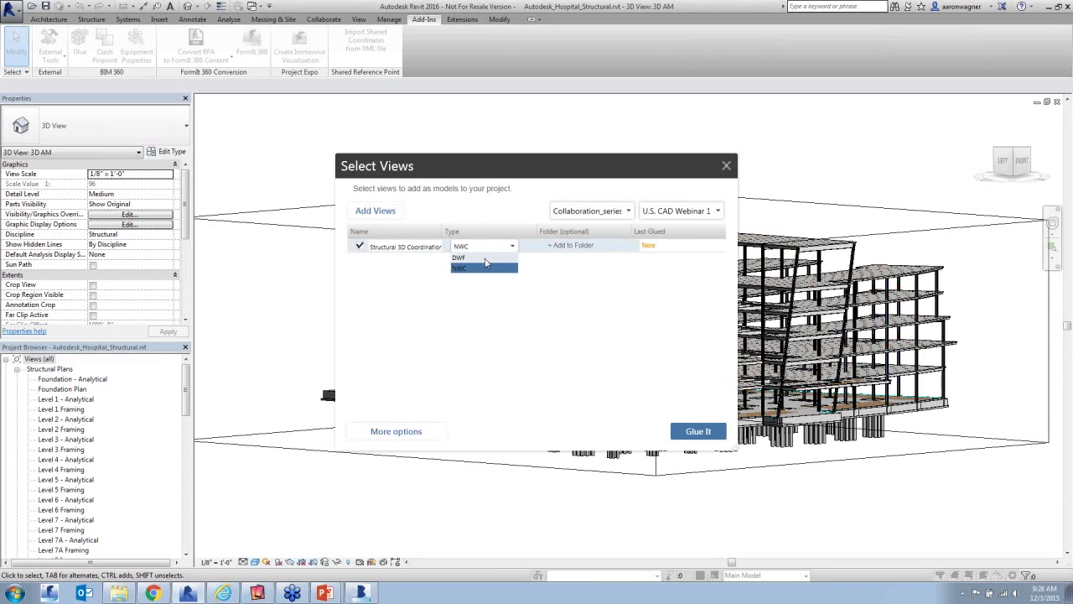
pyautogui.click(478, 262)
pyautogui.click(503, 246)
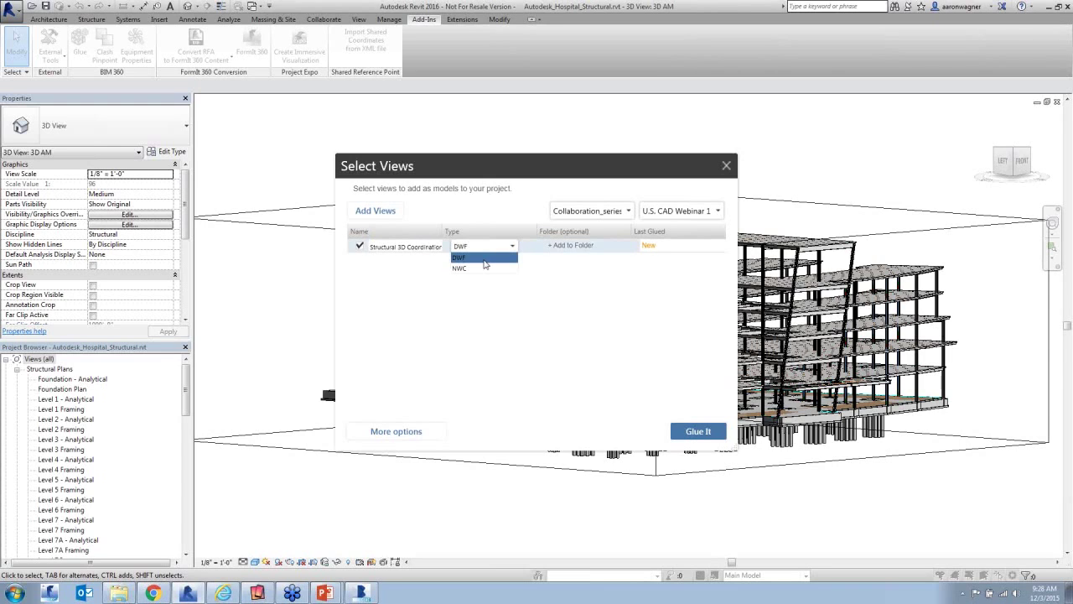
pyautogui.click(474, 255)
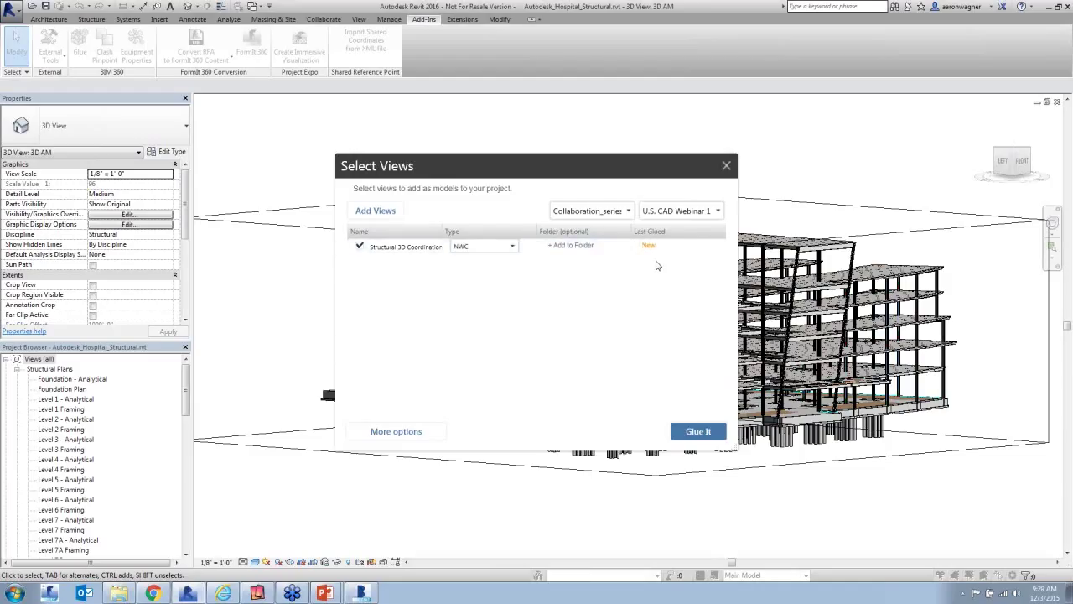
# Step: Examine the additional glue options for rooms, linked files, construction parts and the coordinate system choices
pyautogui.click(414, 434)
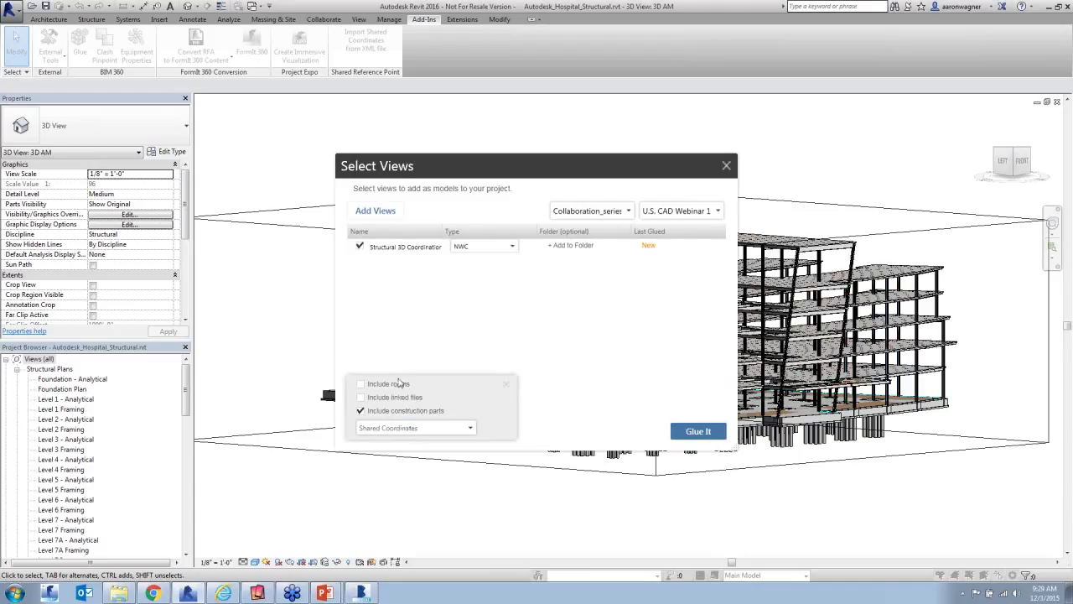
pyautogui.click(406, 429)
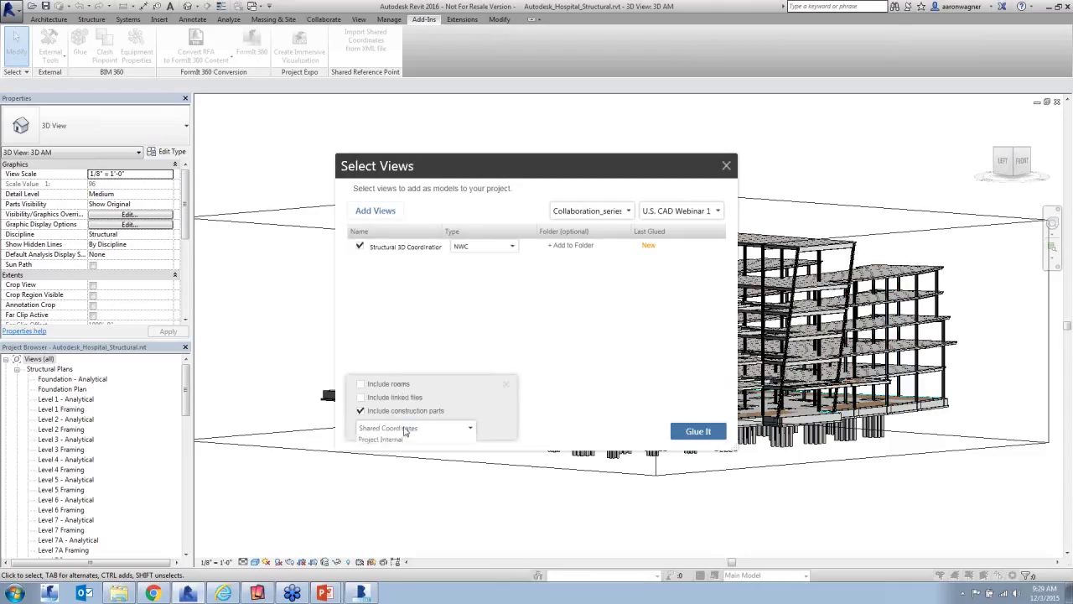
pyautogui.click(469, 405)
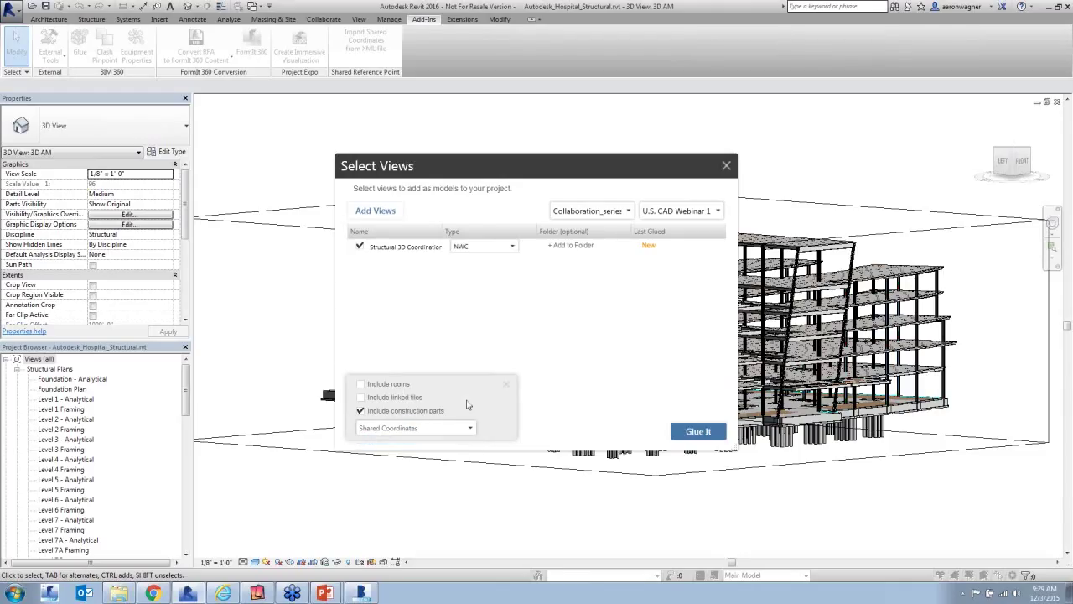
pyautogui.click(412, 429)
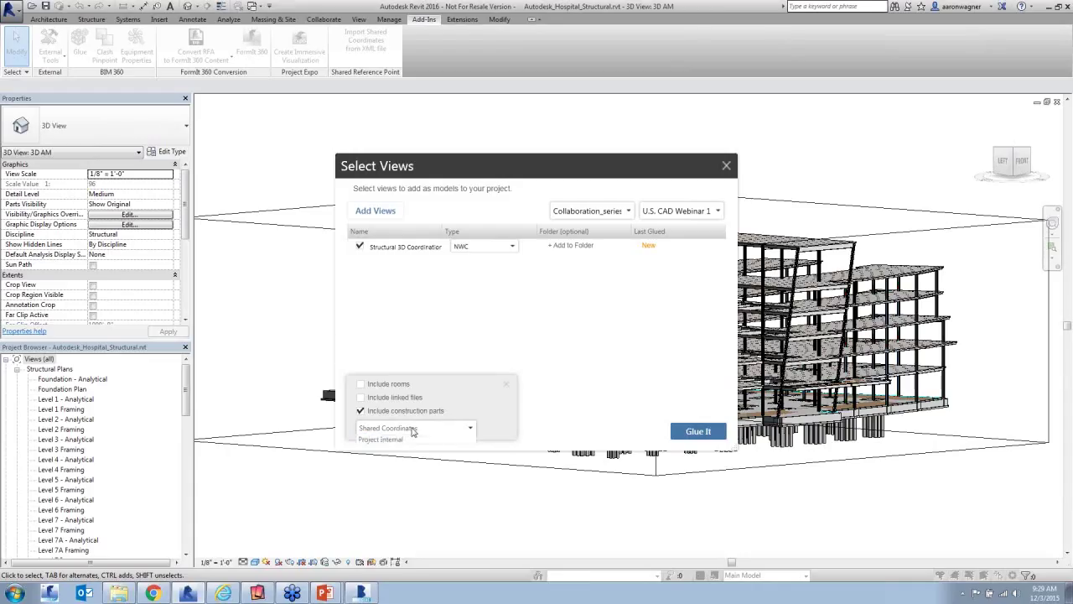
pyautogui.click(411, 428)
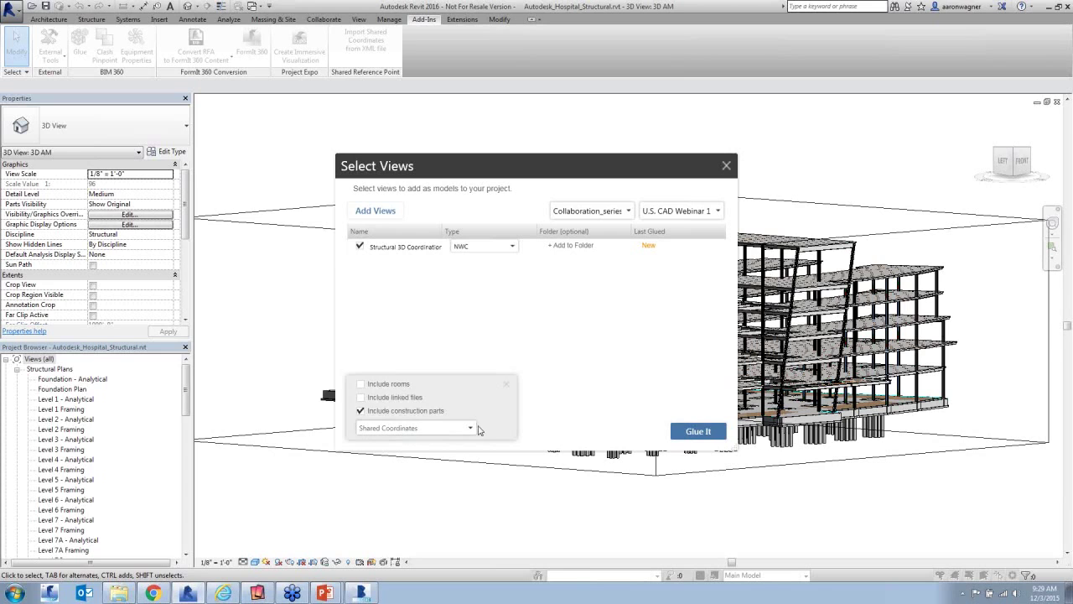
pyautogui.click(509, 386)
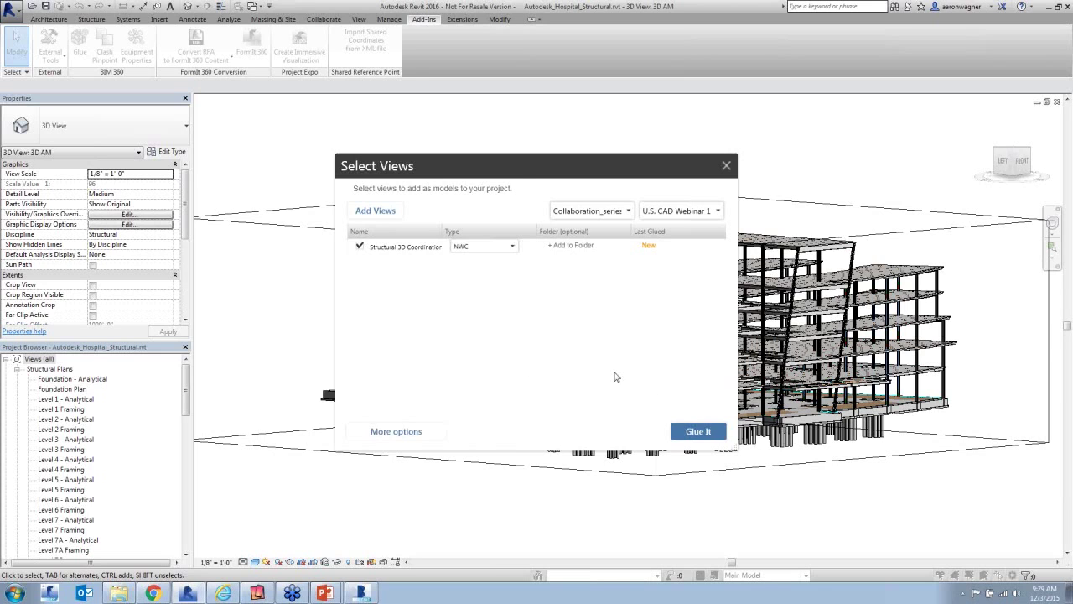
# Step: Glue the Structural 3D Coordination view to the U.S. CAD Webinar 1 project and dismiss the progress notice
pyautogui.click(697, 431)
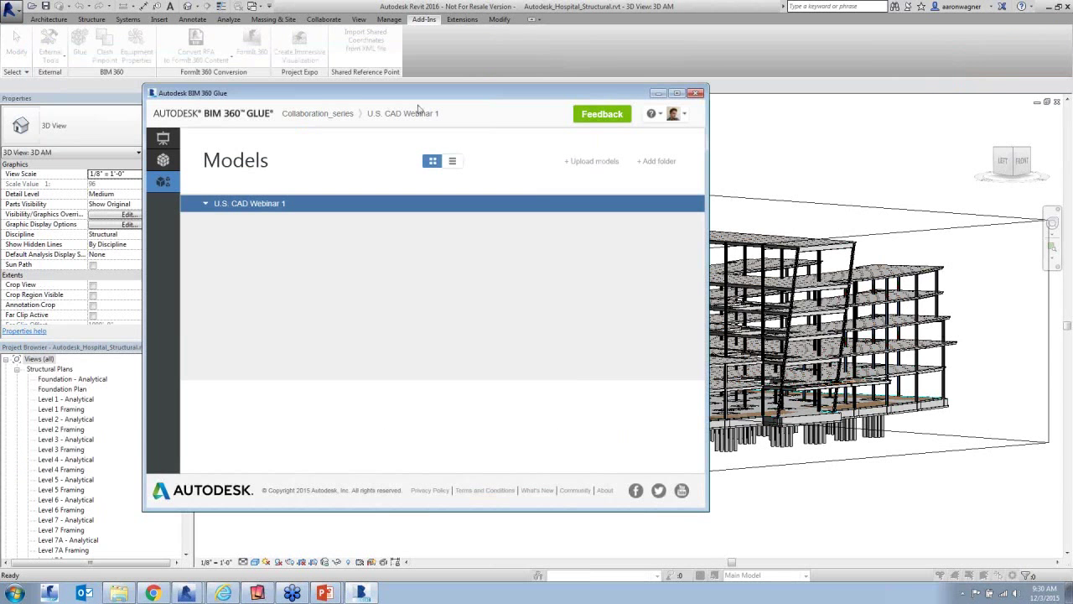
pyautogui.click(675, 95)
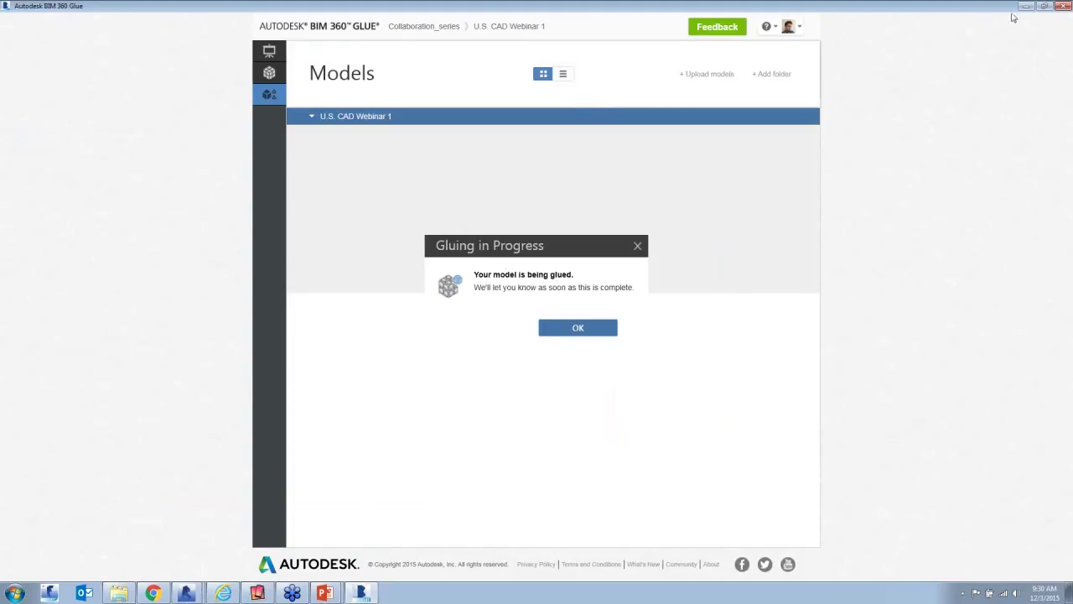
pyautogui.hotkey('alt', 'Tab')
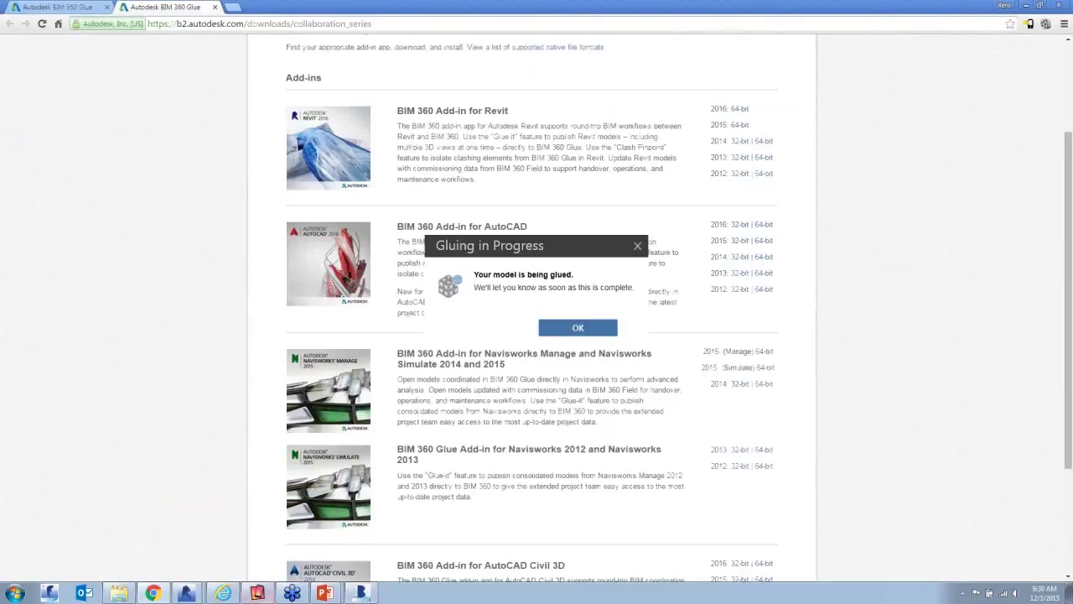
pyautogui.click(365, 589)
pyautogui.click(578, 328)
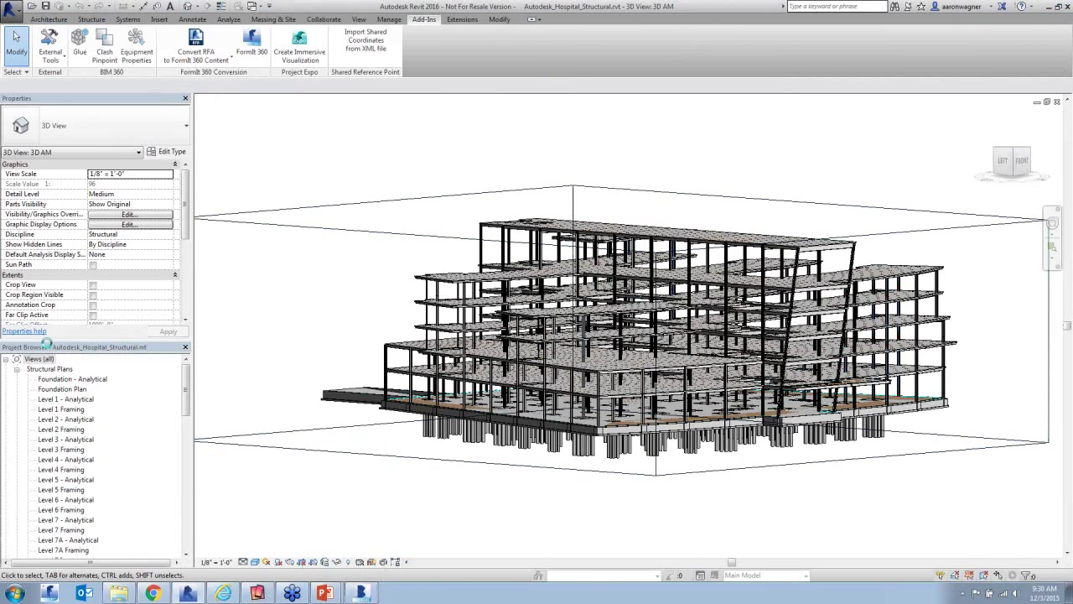
# Step: Close the hospital structural model in Revit and switch to BIM 360 Glue with project 56750
pyautogui.click(10, 8)
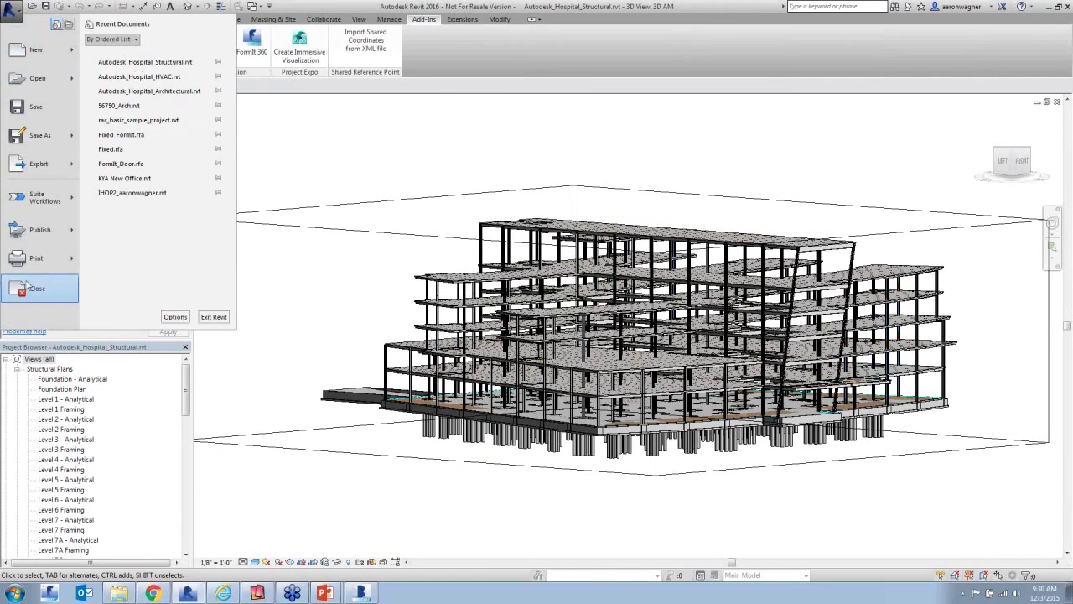
pyautogui.click(39, 287)
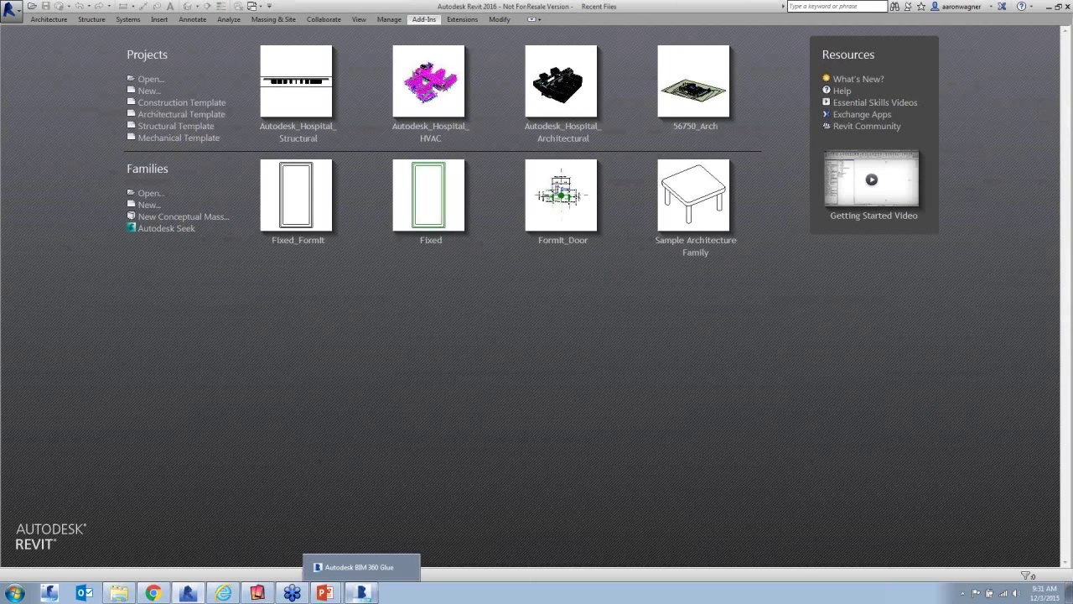
pyautogui.click(361, 593)
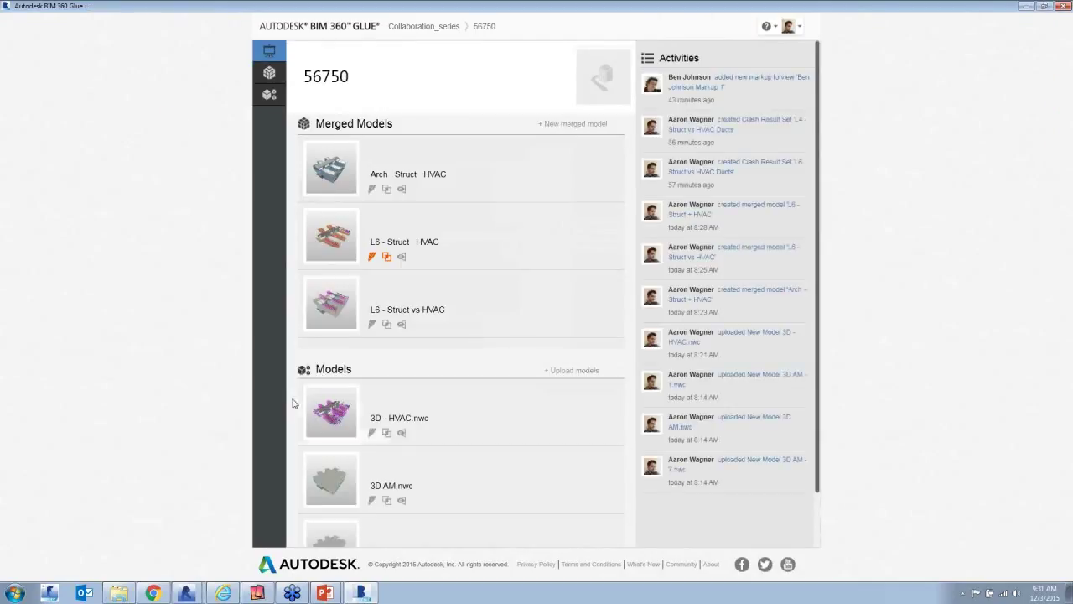
# Step: Start a new merged model in project 56750 and name it L5 - Struct + HVAC
pyautogui.scroll(-1, 447, 422)
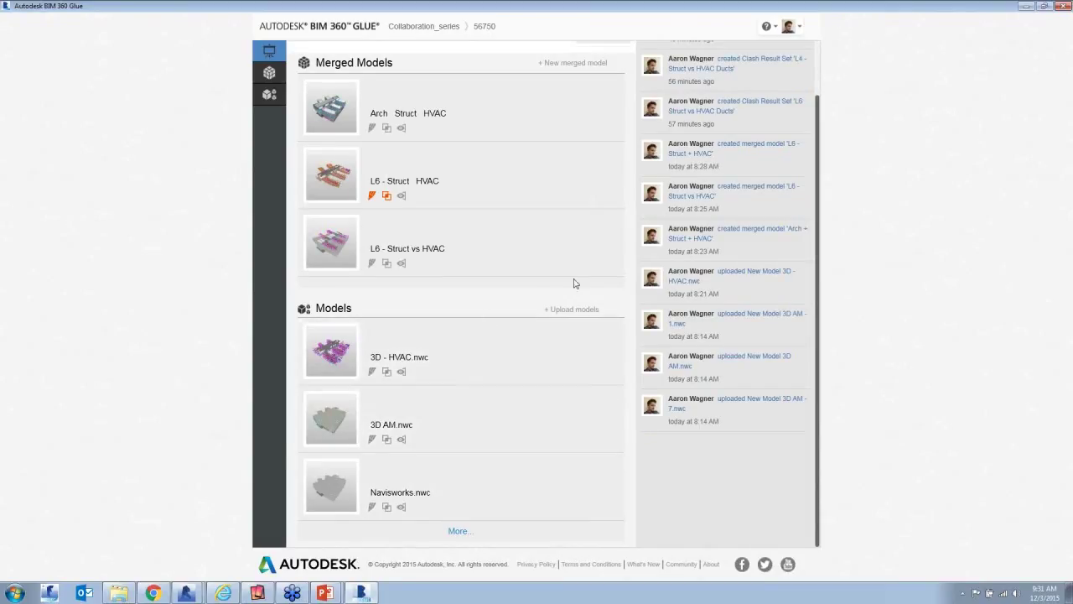
pyautogui.click(595, 69)
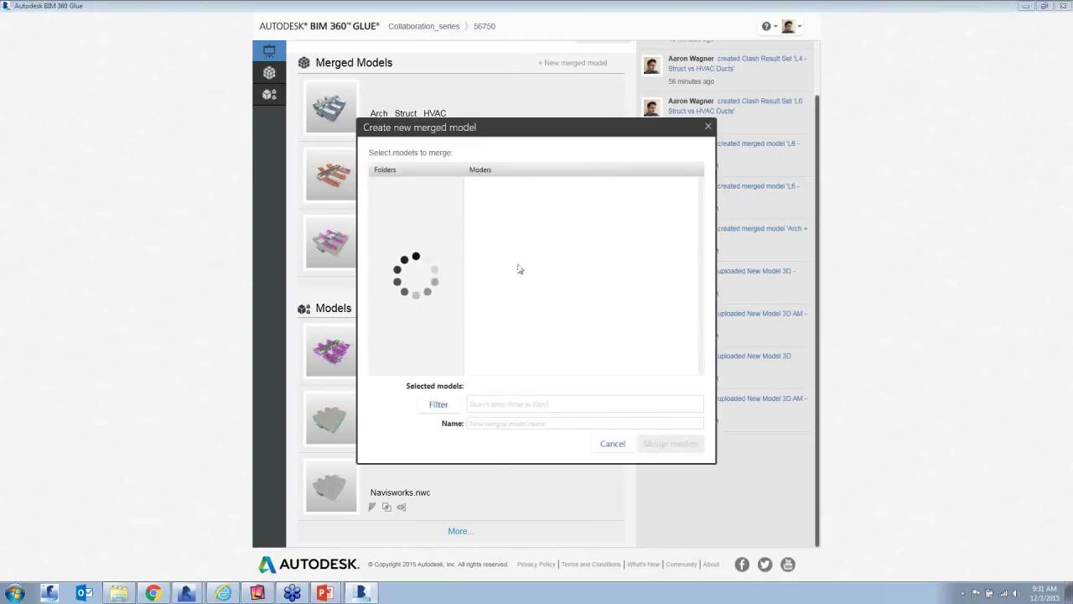
pyautogui.click(491, 423)
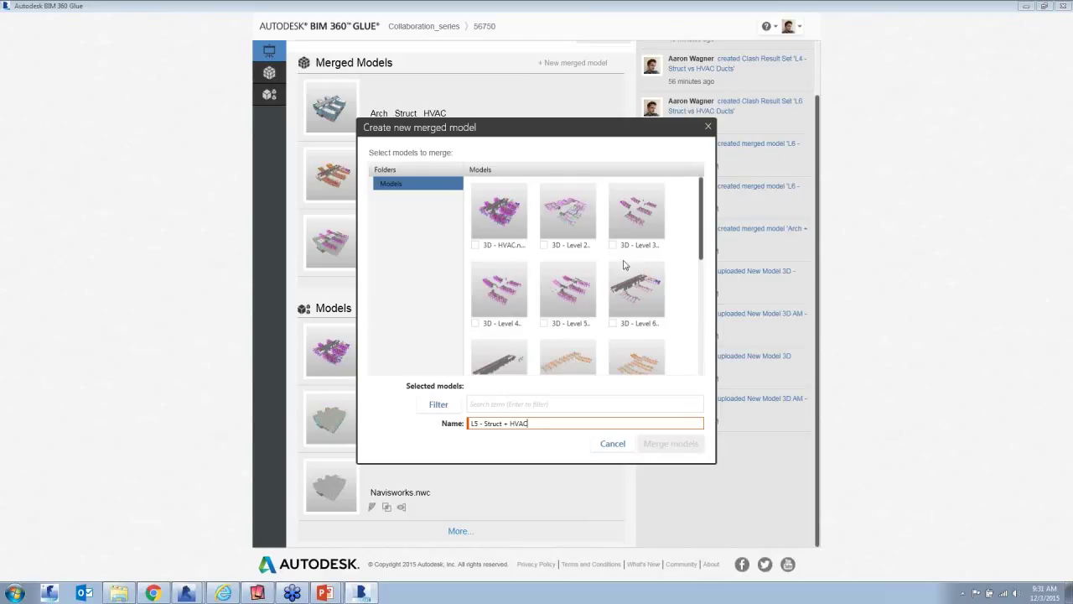
# Step: Select 3D - Level 5.nwc, 3D AM - 2.nwc and 3D AM - 3.nwc for the merged model and merge them
pyautogui.click(544, 323)
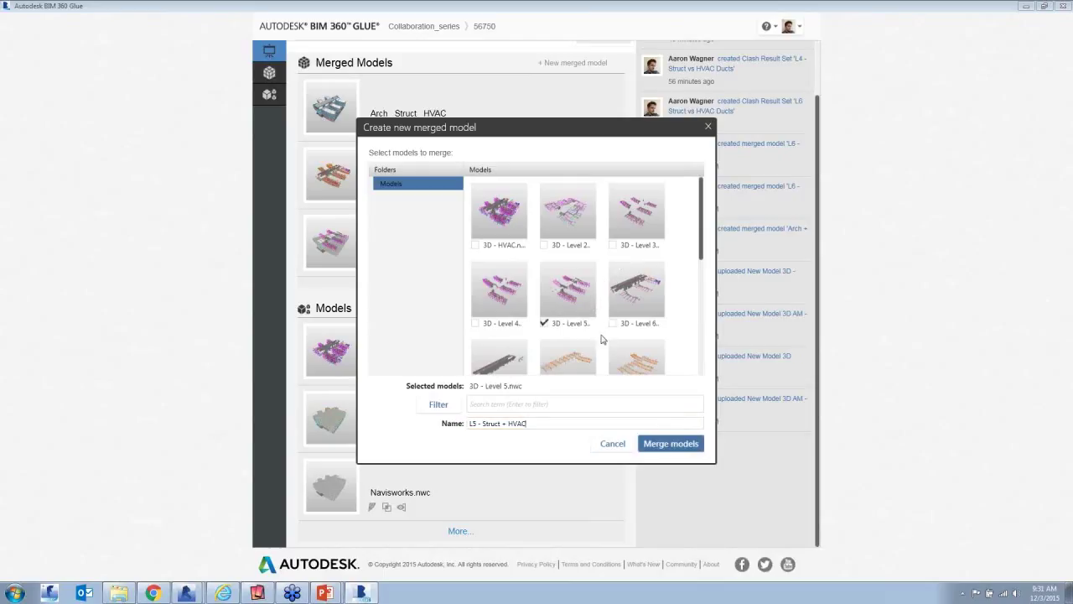
pyautogui.scroll(-1, 523, 321)
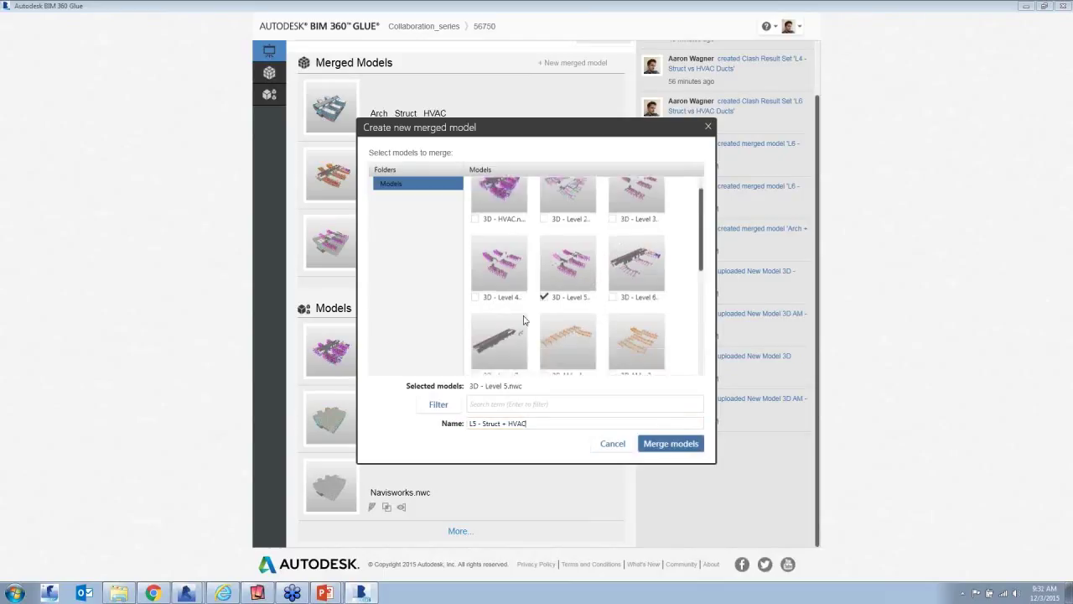
pyautogui.scroll(-1, 524, 321)
pyautogui.click(615, 323)
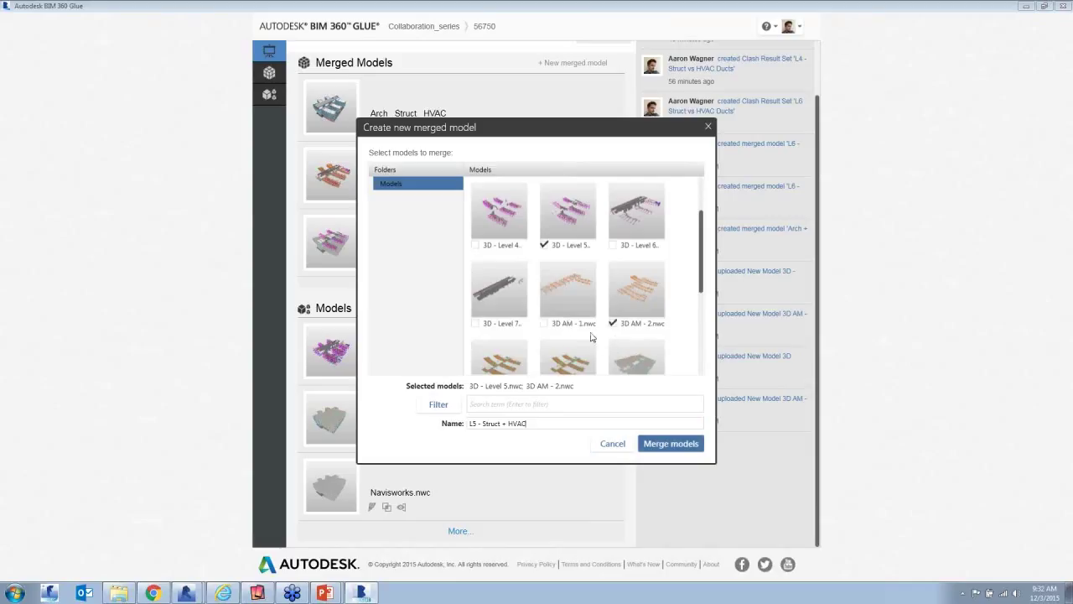
pyautogui.scroll(-1, 573, 340)
pyautogui.scroll(-1, 491, 361)
pyautogui.click(476, 349)
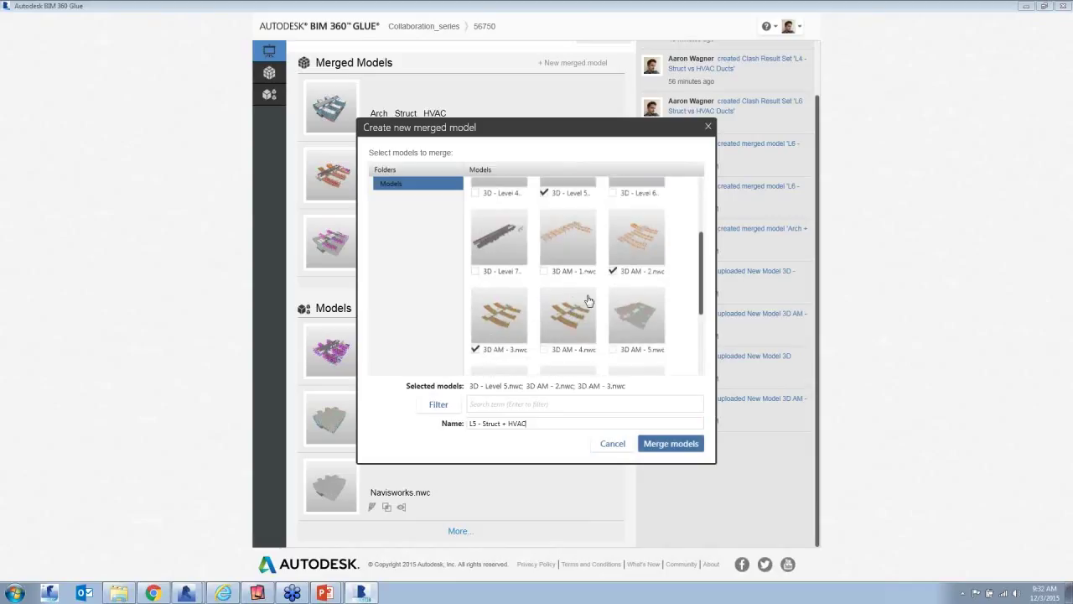
pyautogui.scroll(-5, 577, 320)
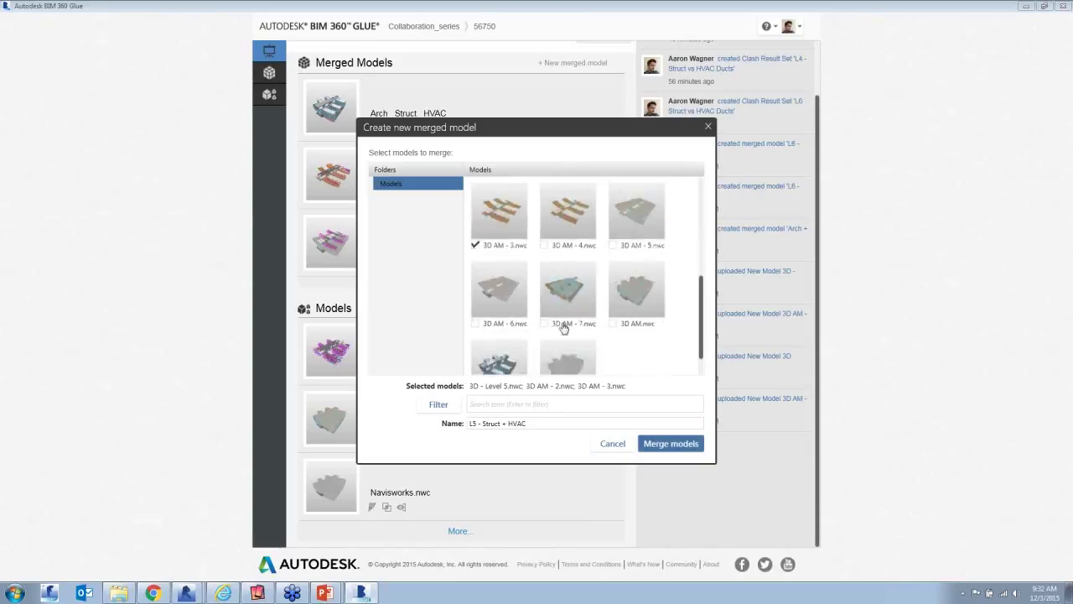
pyautogui.scroll(1, 576, 351)
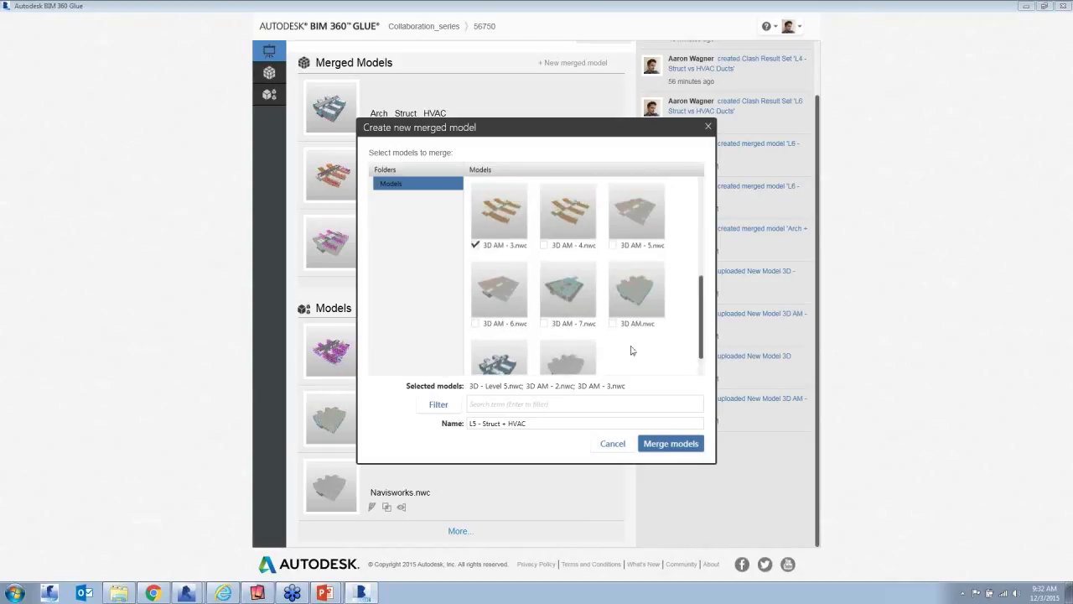
pyautogui.click(554, 426)
pyautogui.click(564, 426)
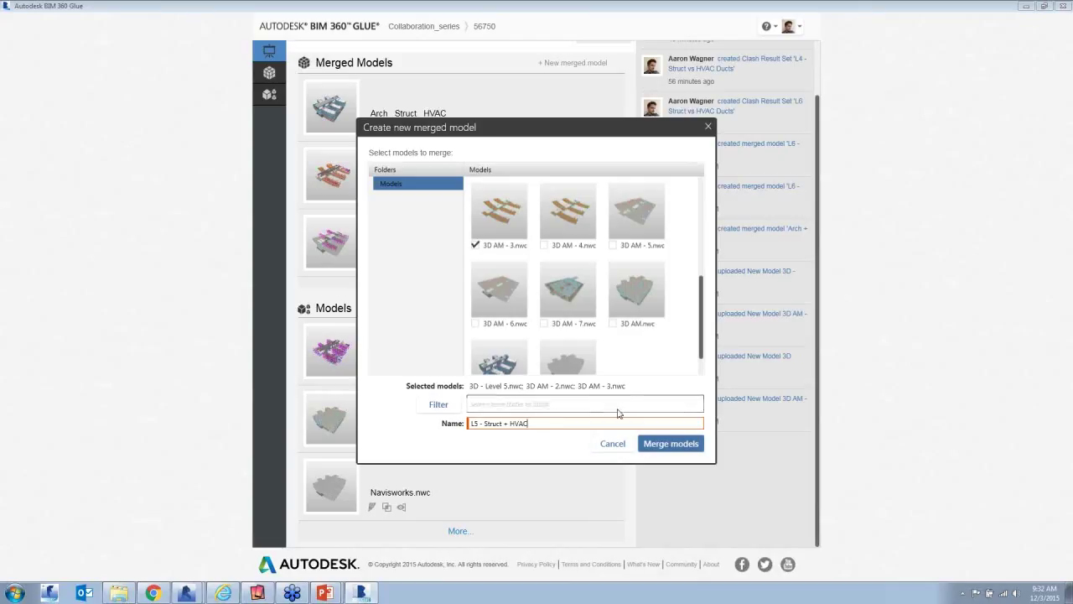
pyautogui.click(658, 444)
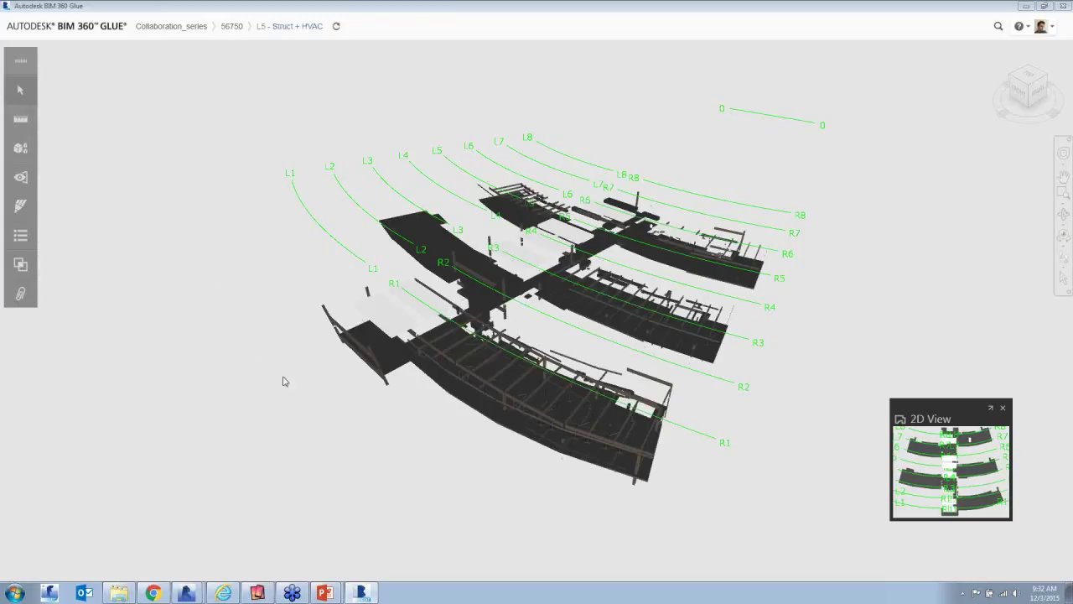
# Step: Open the Arch + Struct + HVAC merged model and reduce the Glue window to a smaller size
pyautogui.click(289, 27)
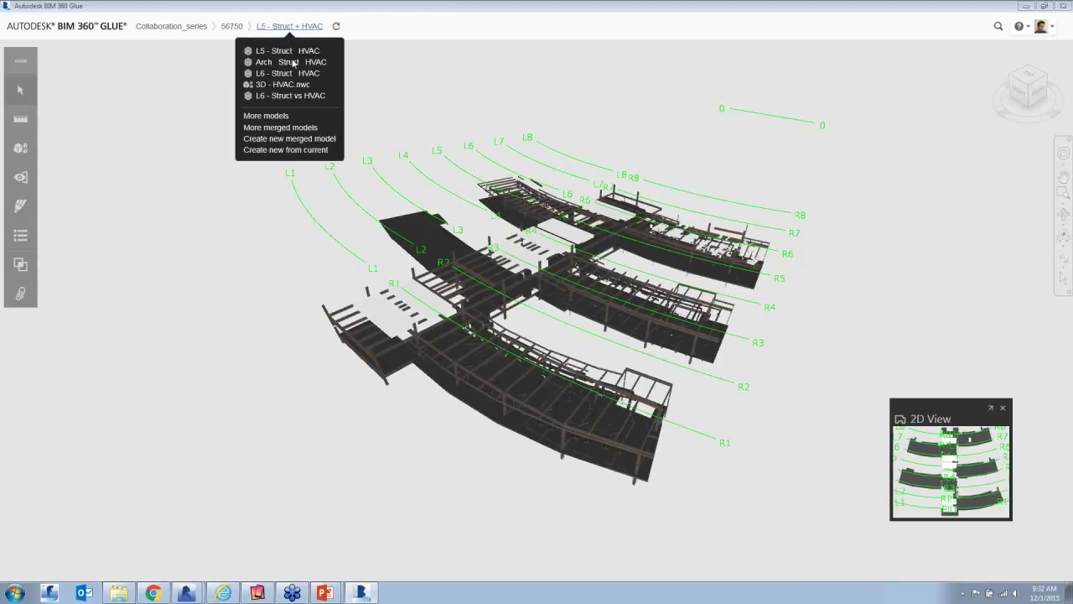
pyautogui.click(294, 64)
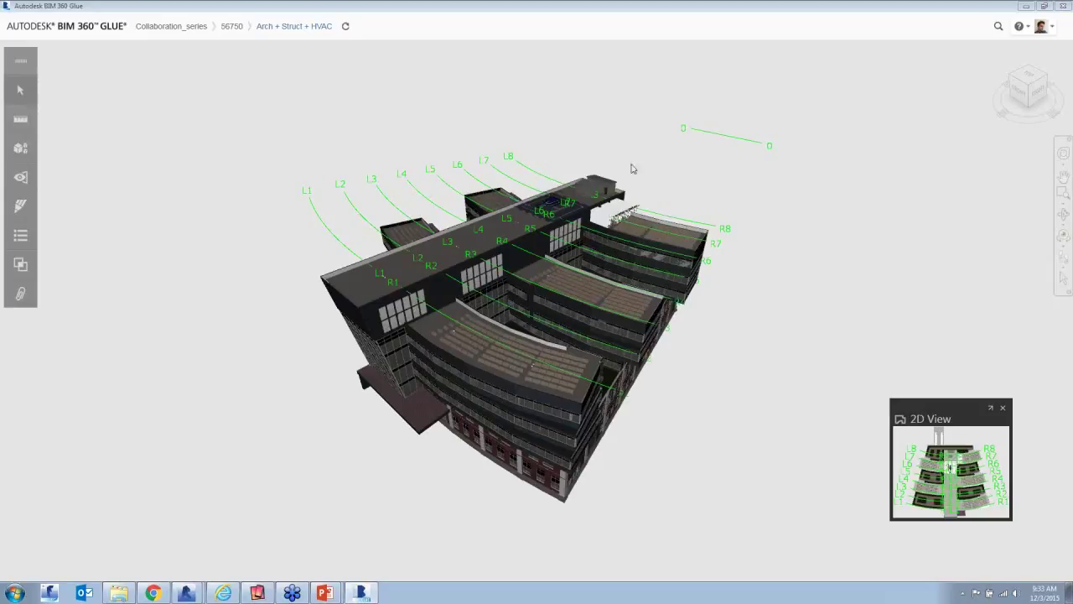
pyautogui.keyDown('shift'); pyautogui.moveTo(670, 166); pyautogui.dragTo(631, 174, button='middle'); pyautogui.keyUp('shift')
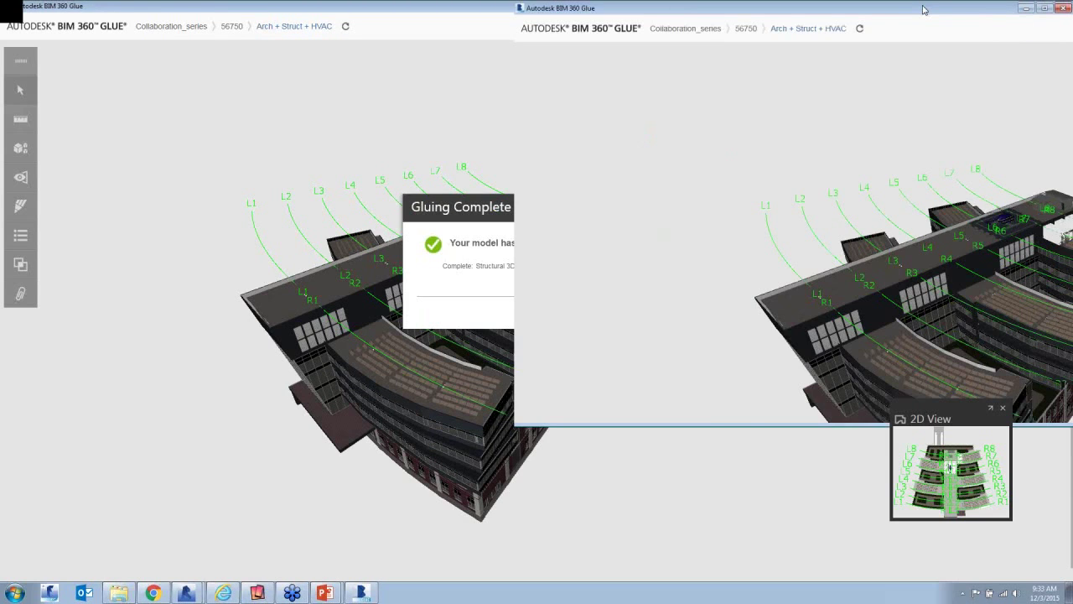
pyautogui.moveTo(923, 9); pyautogui.dragTo(412, 12)
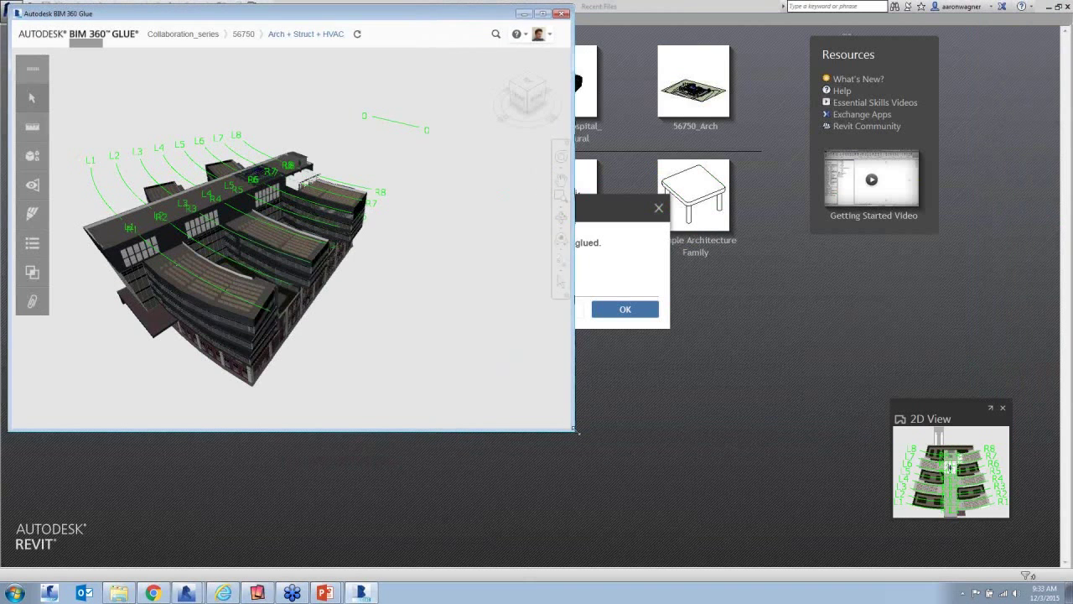
pyautogui.moveTo(575, 433); pyautogui.dragTo(719, 525)
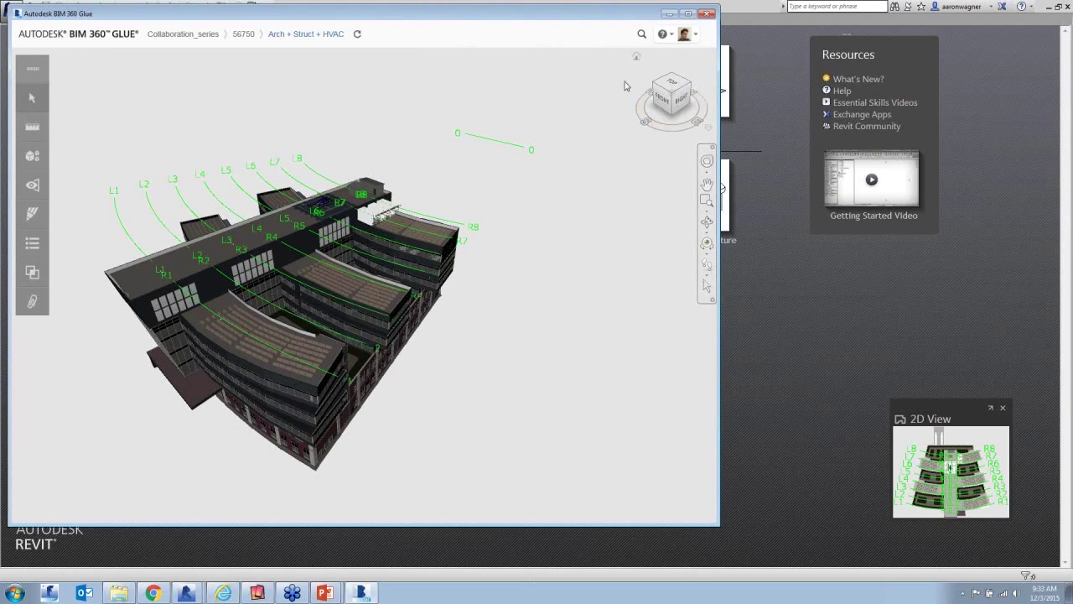
# Step: View the hospital model from the front with the ViewCube and restore the home view
pyautogui.moveTo(661, 130)
pyautogui.mouseDown()
pyautogui.moveTo(688, 127)
pyautogui.moveTo(637, 124)
pyautogui.moveTo(556, 197)
pyautogui.mouseUp()
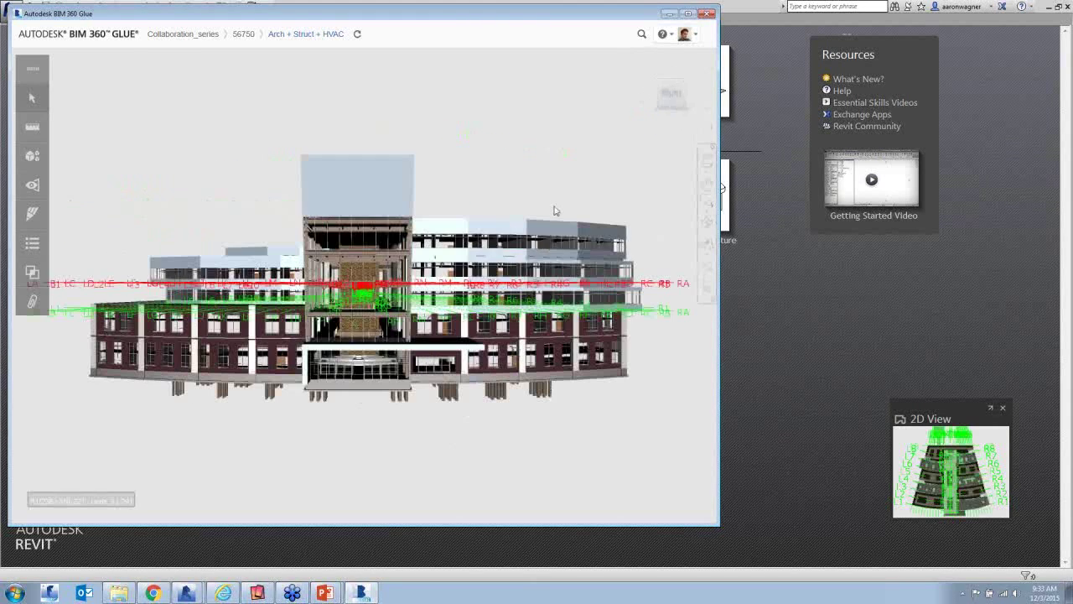
pyautogui.click(688, 87)
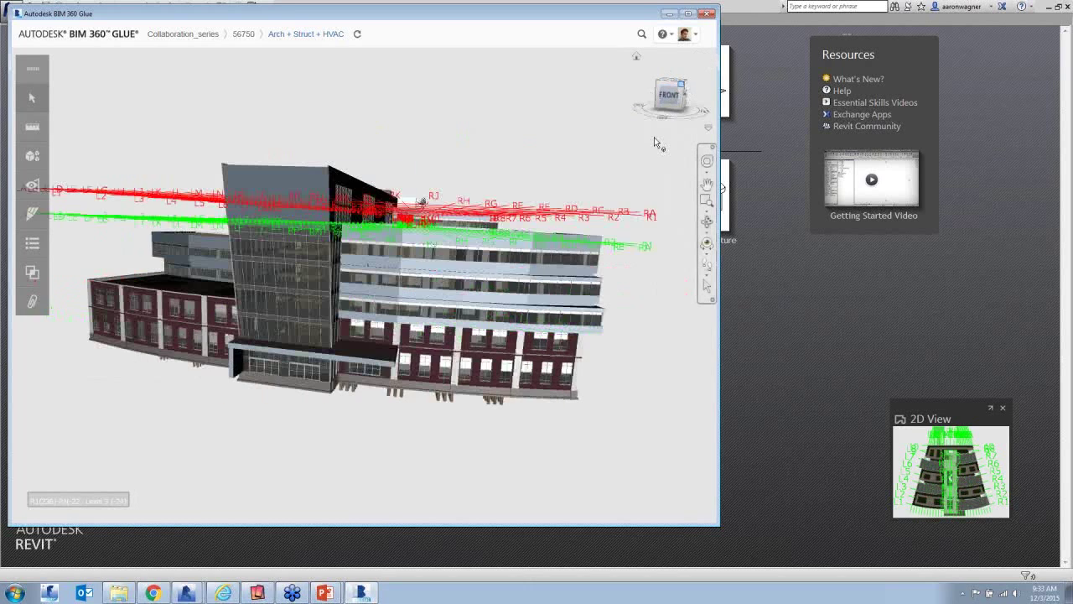
pyautogui.click(634, 59)
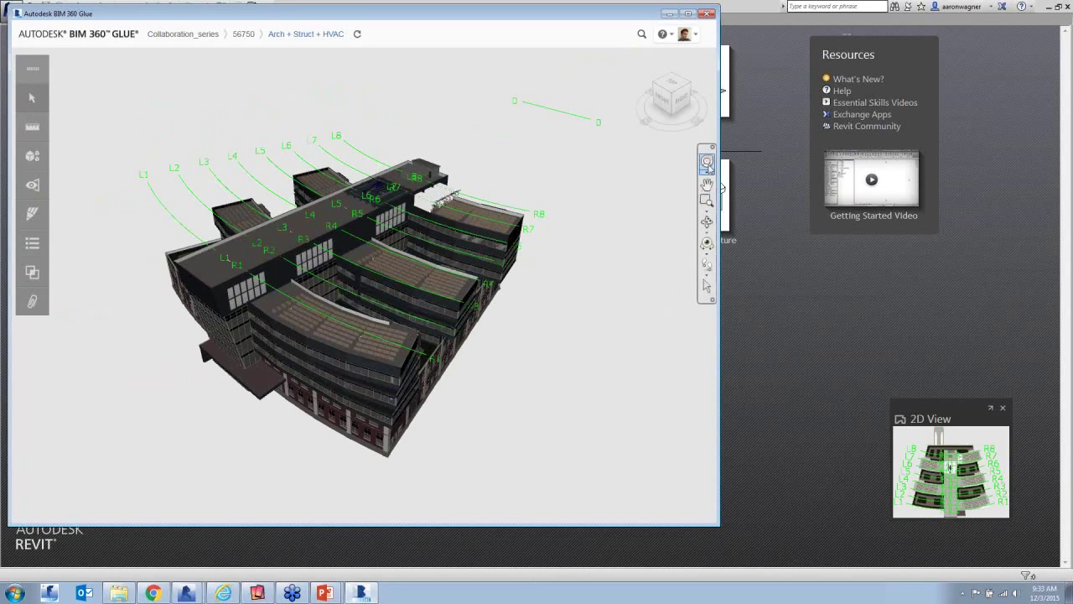
# Step: Activate the full navigation SteeringWheel, orbit the hospital model with it, and dismiss the wheel
pyautogui.click(707, 161)
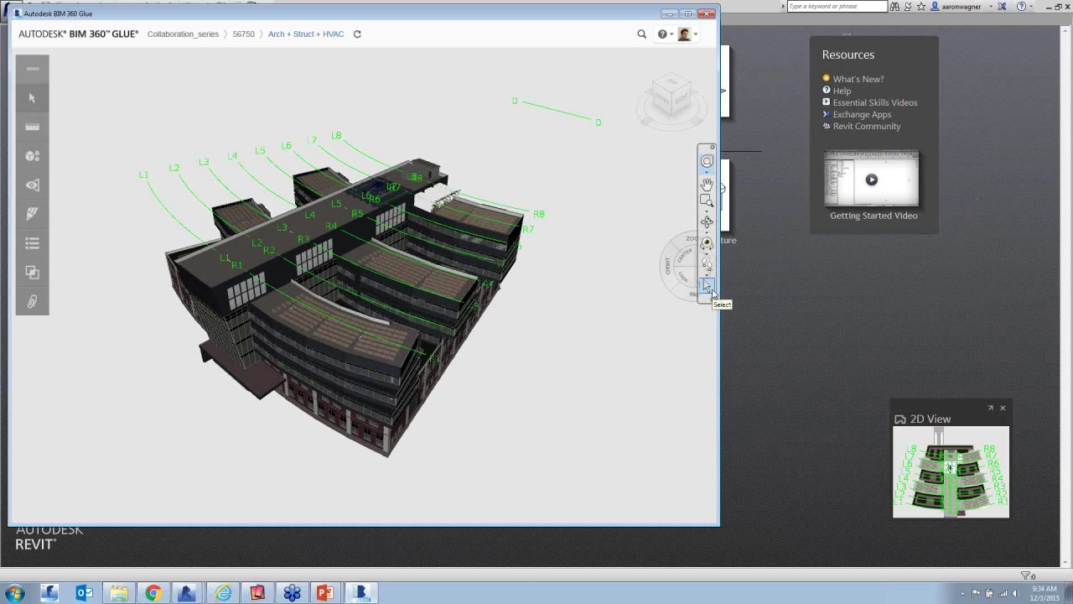
pyautogui.click(707, 161)
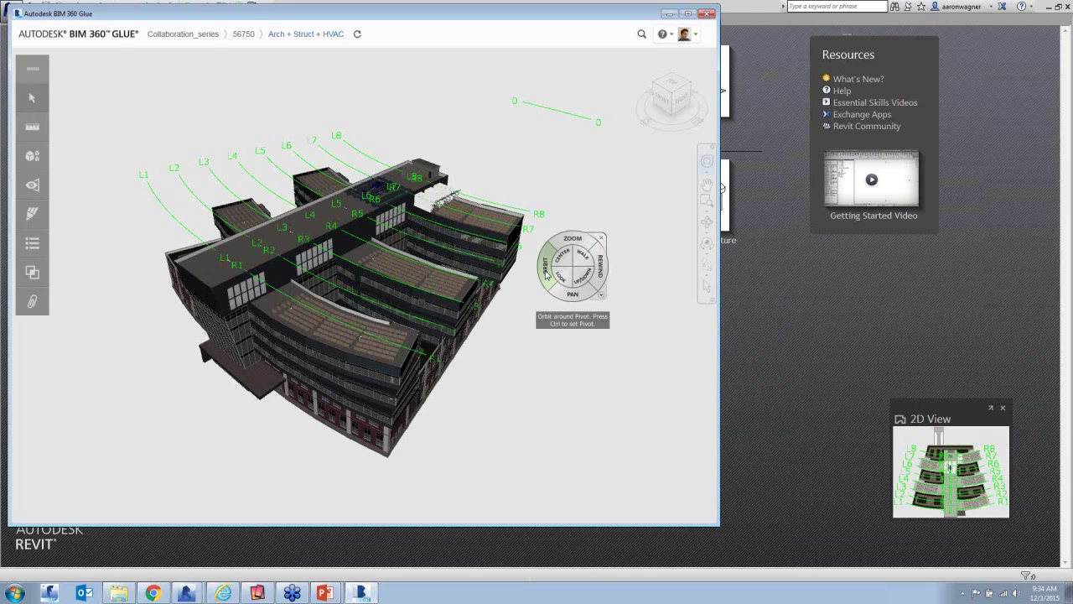
pyautogui.moveTo(546, 274)
pyautogui.mouseDown()
pyautogui.moveTo(427, 228)
pyautogui.moveTo(335, 276)
pyautogui.moveTo(394, 310)
pyautogui.moveTo(646, 268)
pyautogui.moveTo(59, 259)
pyautogui.moveTo(143, 273)
pyautogui.moveTo(542, 268)
pyautogui.moveTo(503, 281)
pyautogui.mouseUp()
pyautogui.hotkey('shift', 'w')
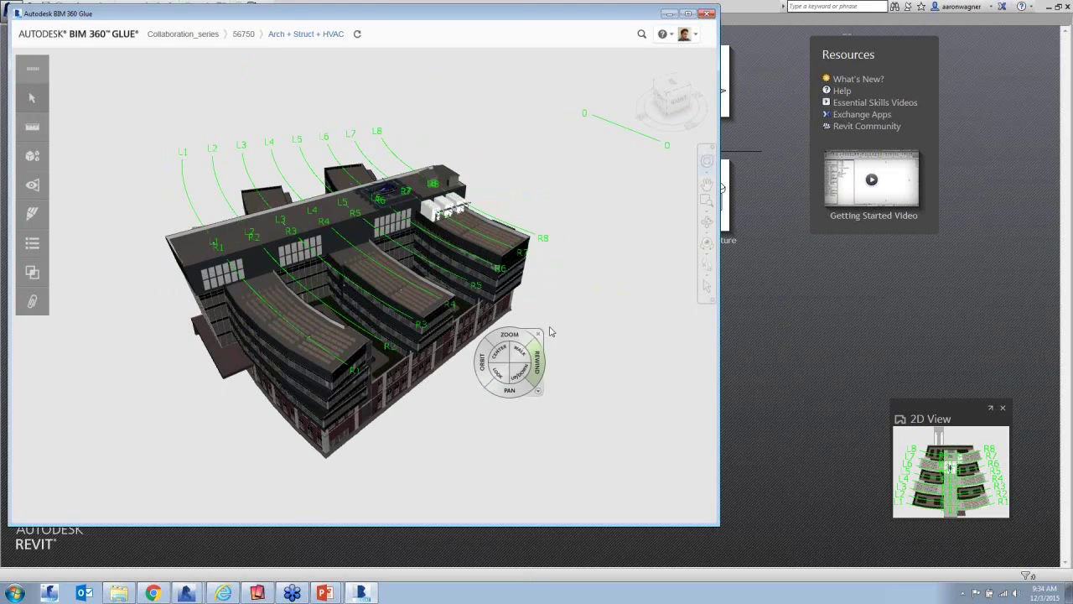
pyautogui.click(584, 309)
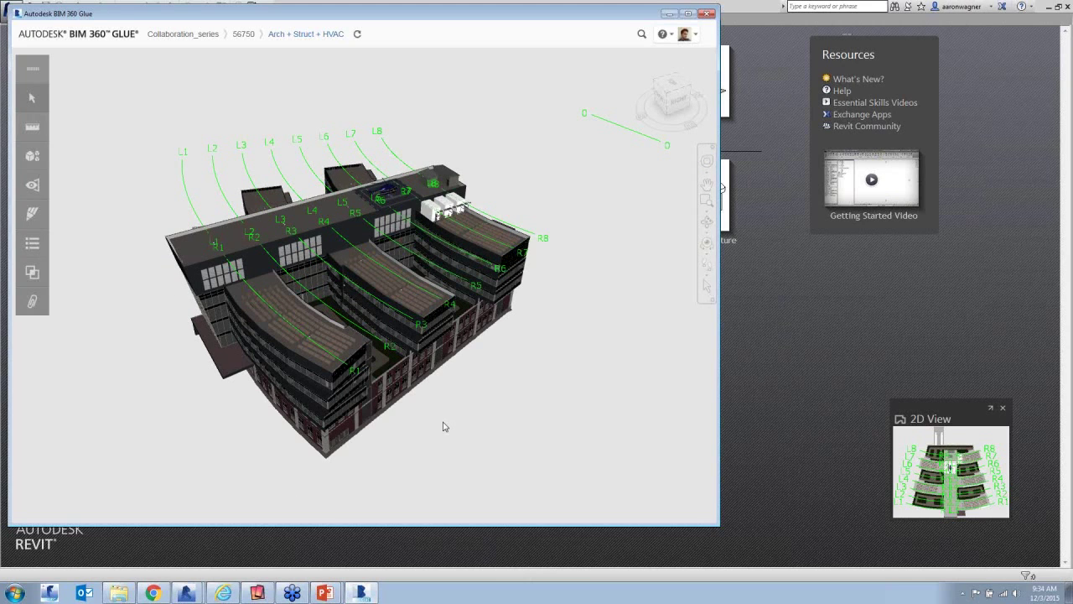
# Step: Examine the hospital's curved wings and roofs, and look closely at the canopy over the glazed entrance
pyautogui.moveTo(436, 422); pyautogui.dragTo(366, 421, button='middle')
pyautogui.moveTo(559, 436); pyautogui.dragTo(465, 433)
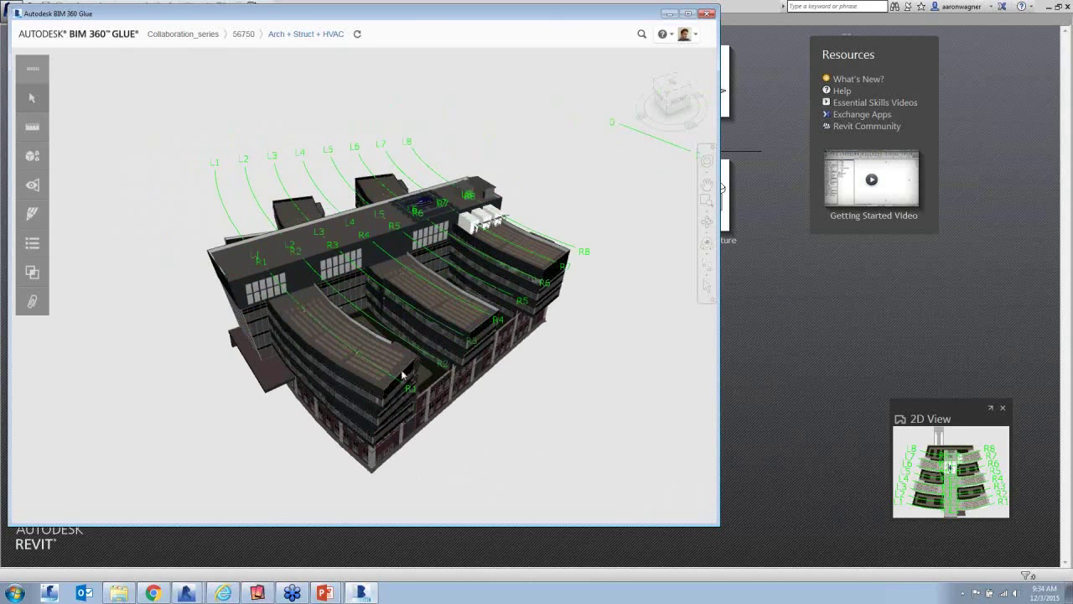
pyautogui.scroll(4, 402, 371)
pyautogui.scroll(2, 402, 371)
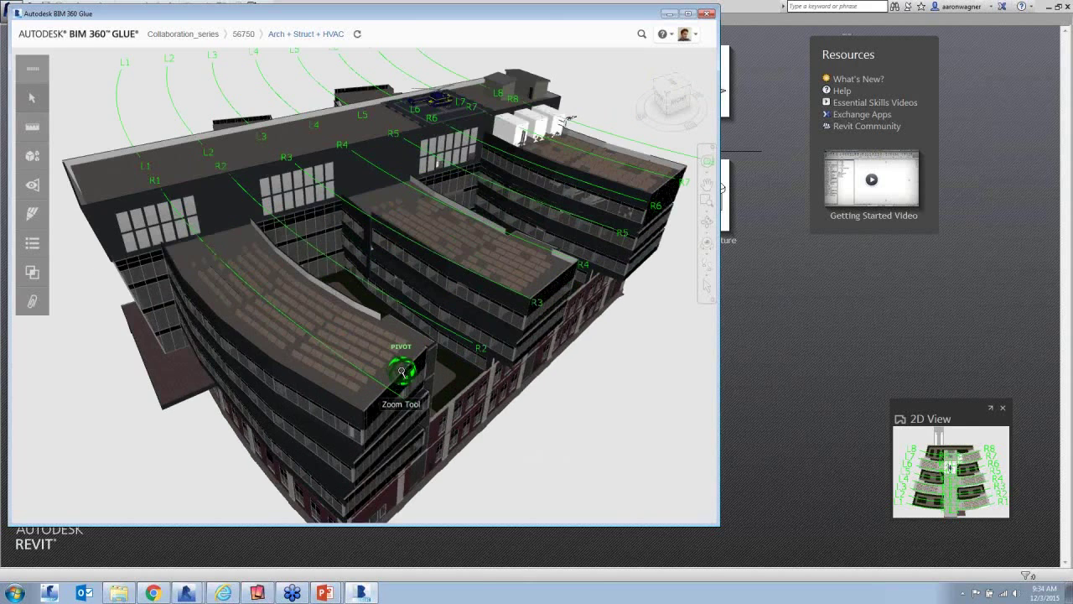
pyautogui.scroll(2, 402, 372)
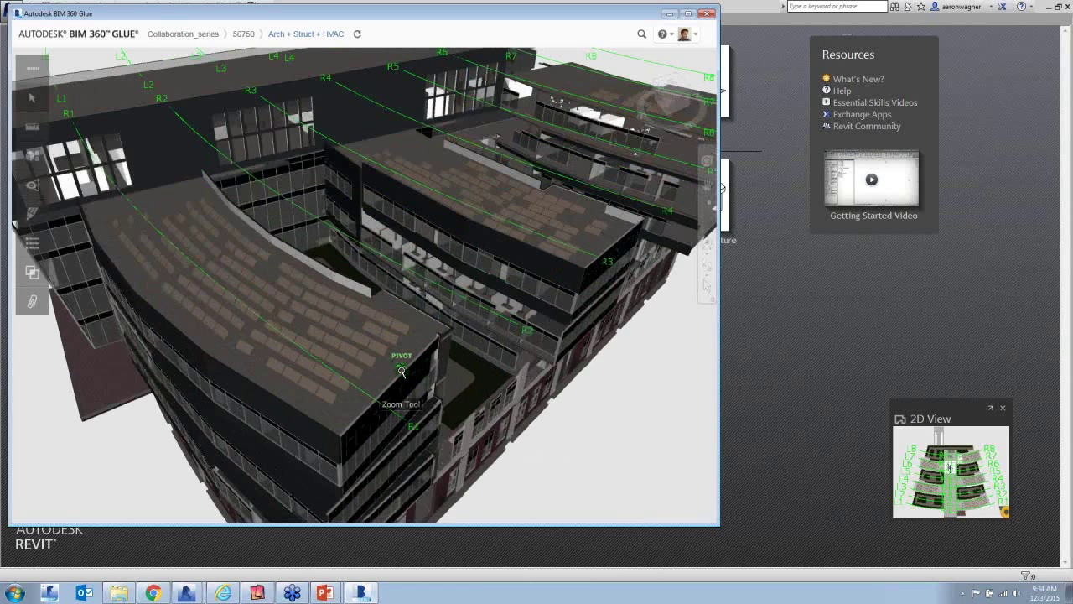
pyautogui.scroll(-3, 402, 371)
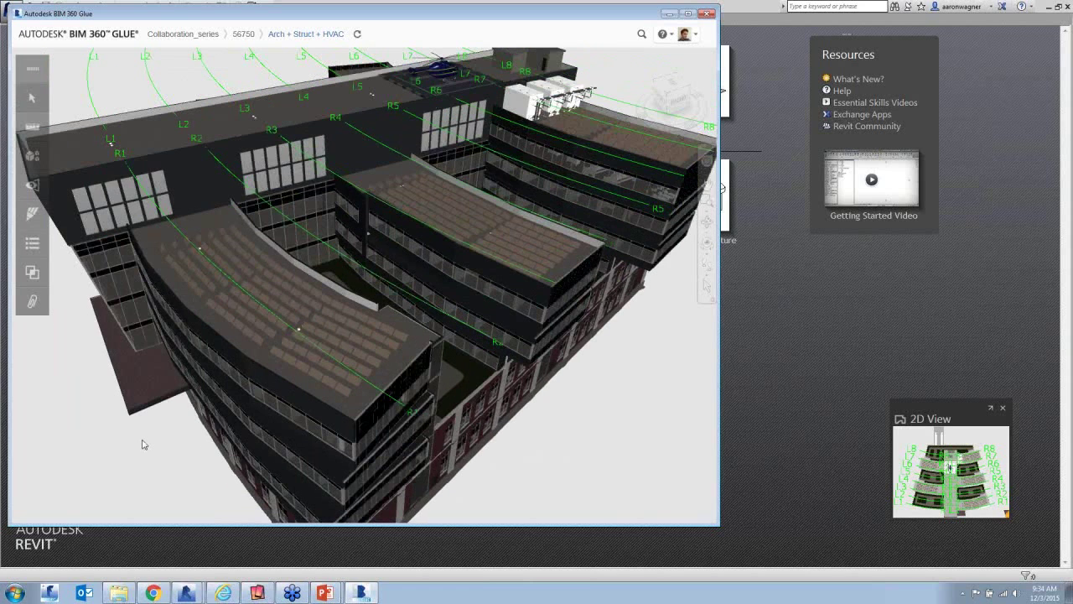
pyautogui.moveTo(143, 445)
pyautogui.mouseDown()
pyautogui.moveTo(165, 408)
pyautogui.moveTo(227, 386)
pyautogui.moveTo(86, 420)
pyautogui.moveTo(274, 224)
pyautogui.moveTo(520, 363)
pyautogui.moveTo(567, 354)
pyautogui.moveTo(576, 430)
pyautogui.mouseUp()
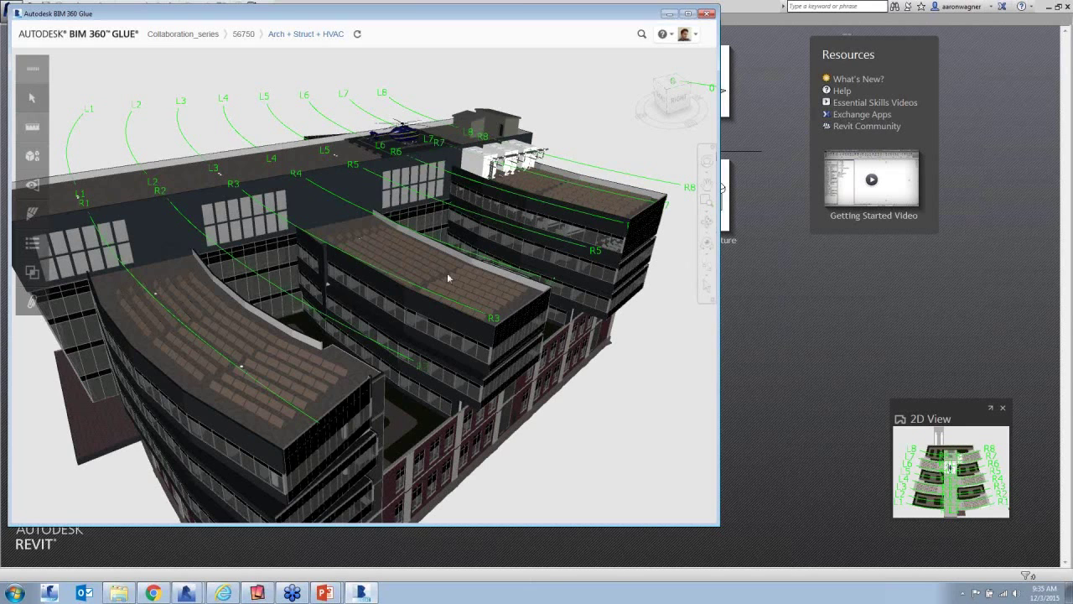
pyautogui.moveTo(447, 273); pyautogui.dragTo(447, 273, button='middle')
pyautogui.scroll(5, 328, 318)
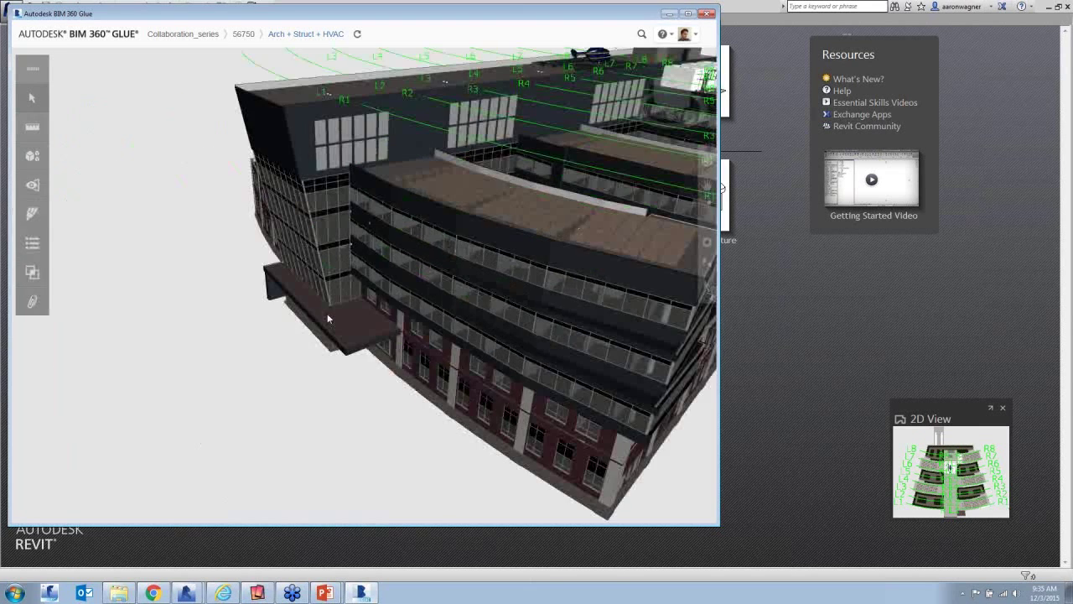
pyautogui.scroll(3, 327, 319)
pyautogui.scroll(2, 313, 294)
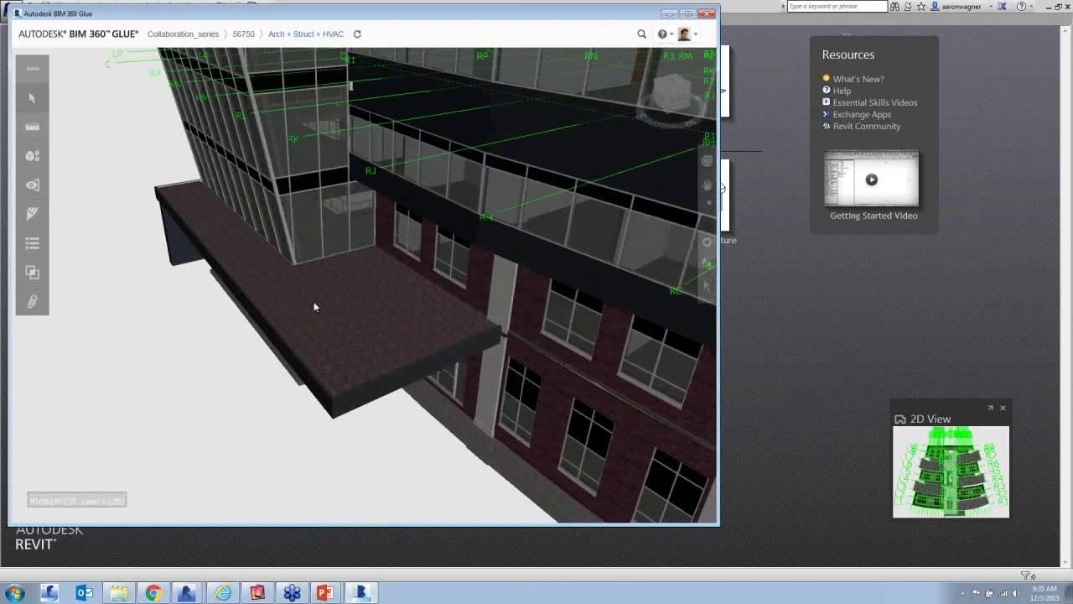
pyautogui.moveTo(314, 307)
pyautogui.mouseDown()
pyautogui.moveTo(509, 247)
pyautogui.moveTo(378, 151)
pyautogui.mouseUp()
# Step: Open the L5 - Struct + HVAC merged model, move inside the level 5 structure, and maximize the Glue window
pyautogui.click(306, 33)
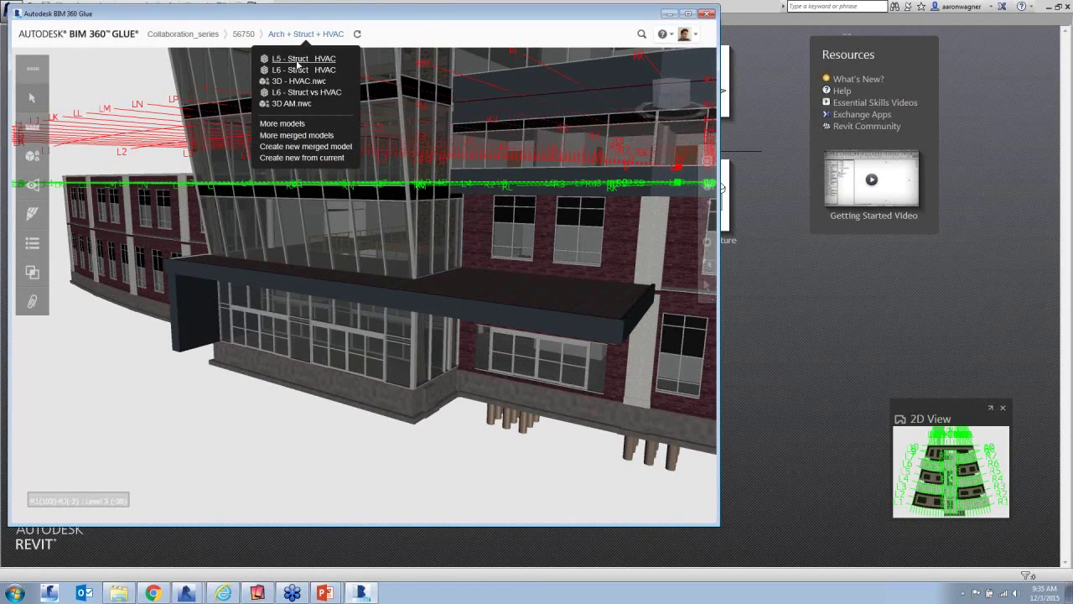
pyautogui.click(298, 61)
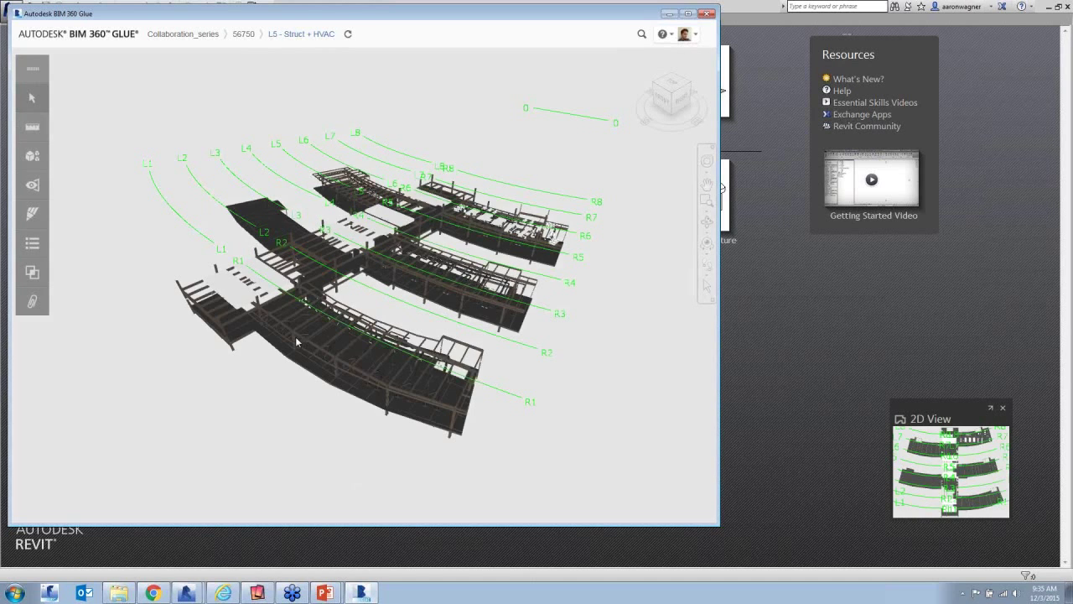
pyautogui.moveTo(257, 350); pyautogui.dragTo(387, 304, button='middle')
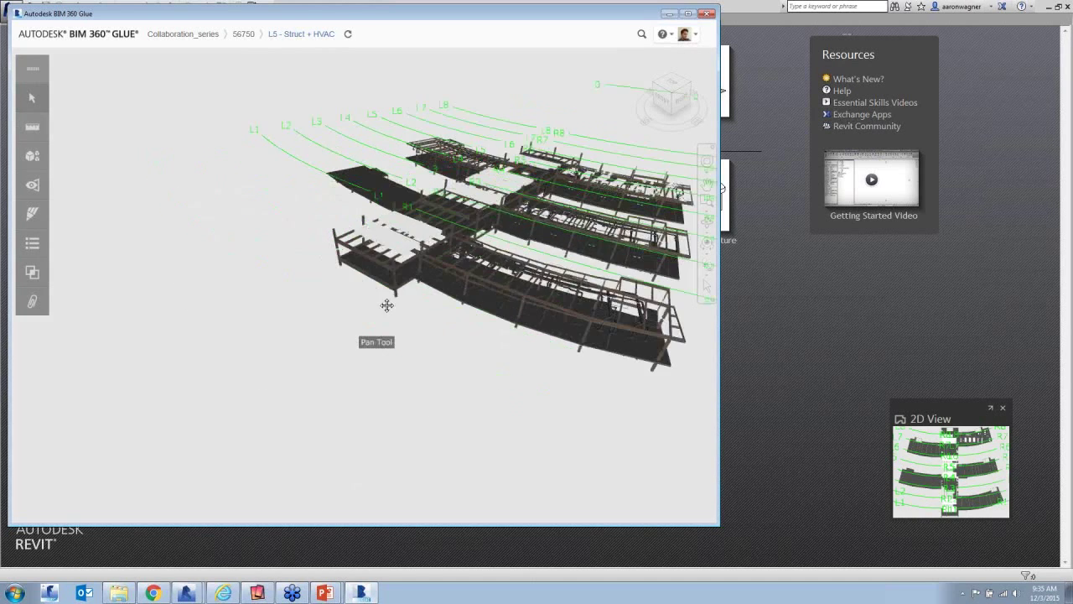
pyautogui.moveTo(386, 304); pyautogui.dragTo(434, 292)
pyautogui.scroll(3, 488, 232)
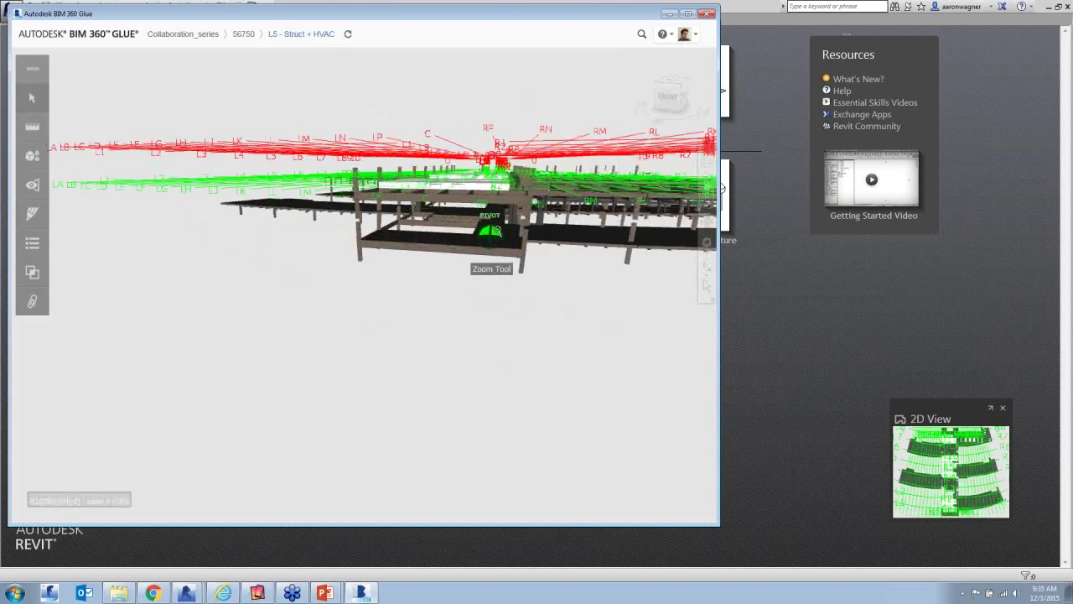
pyautogui.scroll(3, 494, 230)
pyautogui.moveTo(503, 240); pyautogui.dragTo(484, 259, button='middle')
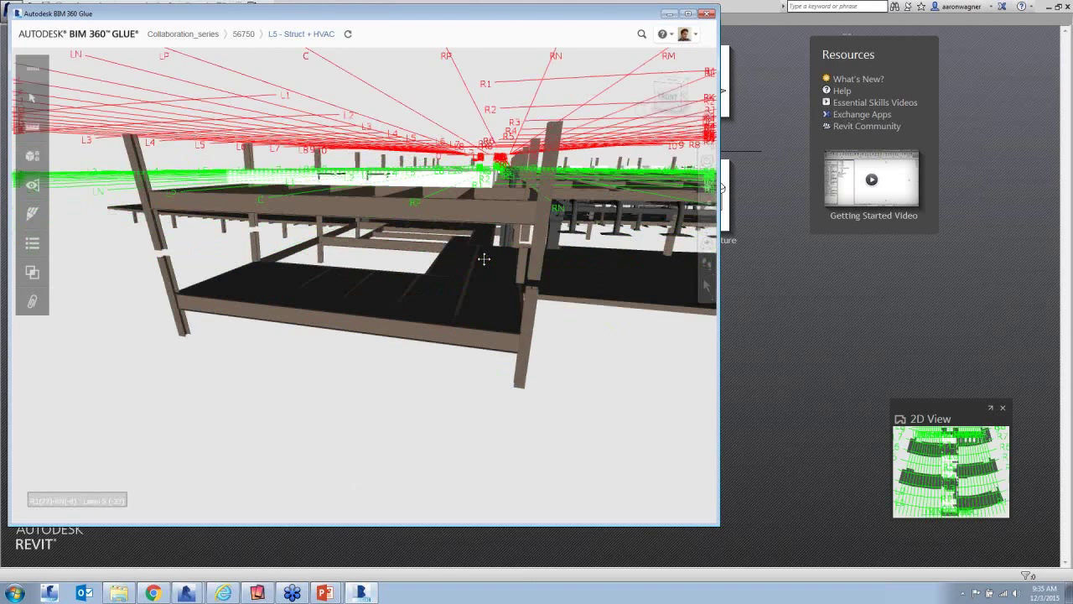
pyautogui.scroll(3, 483, 259)
pyautogui.click(685, 33)
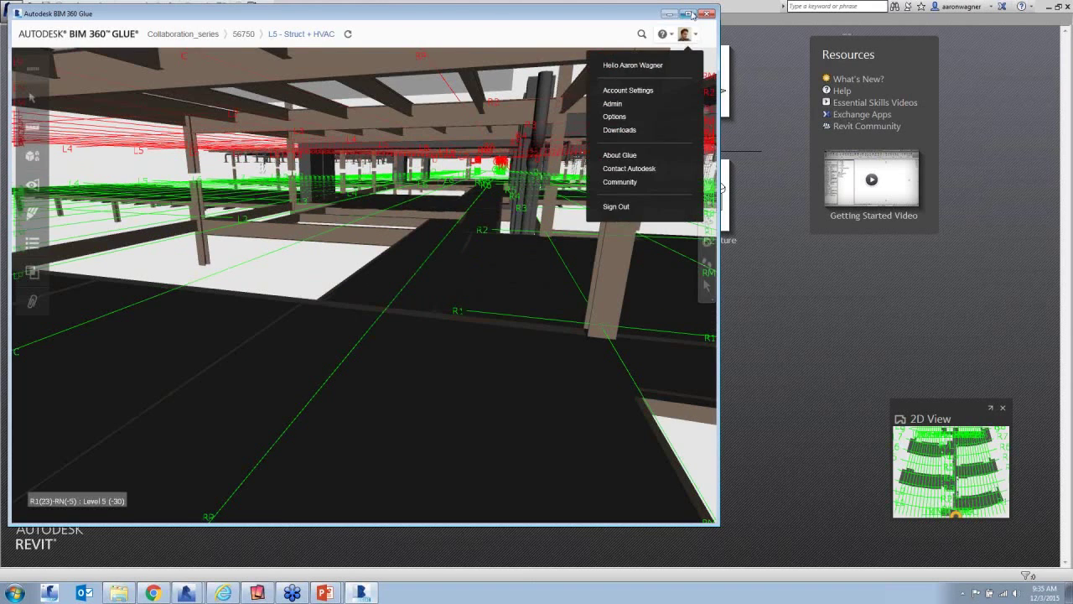
pyautogui.click(688, 14)
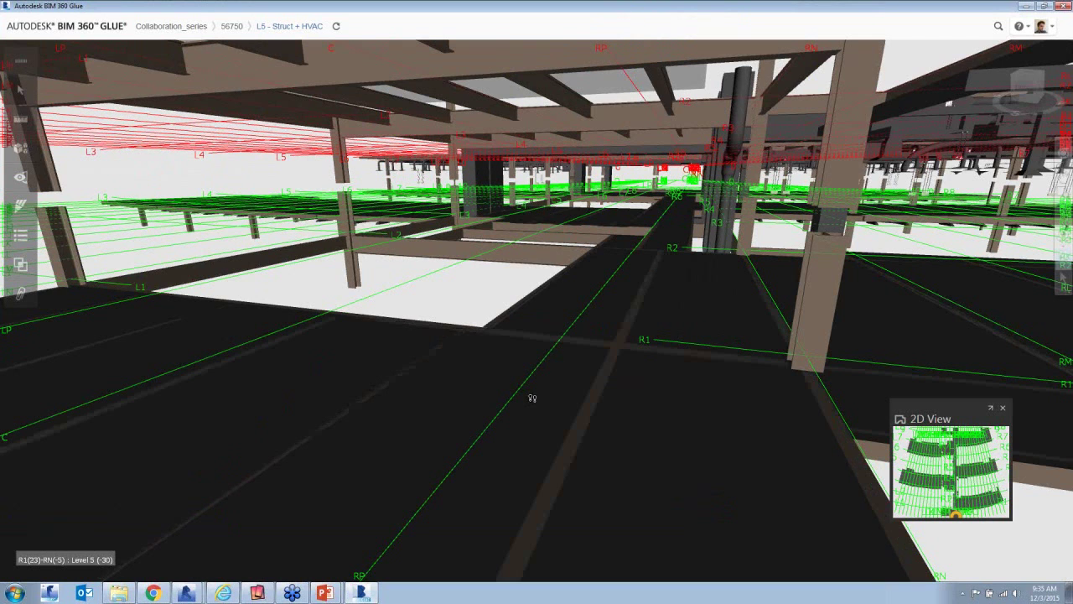
# Step: Walk through level 5 into the wing along grid line R5 and inspect the flipped air diffusers
pyautogui.moveTo(532, 398)
pyautogui.mouseDown()
pyautogui.moveTo(571, 369)
pyautogui.moveTo(604, 256)
pyautogui.moveTo(628, 324)
pyautogui.moveTo(580, 494)
pyautogui.moveTo(576, 464)
pyautogui.moveTo(670, 351)
pyautogui.moveTo(677, 299)
pyautogui.moveTo(696, 321)
pyautogui.moveTo(606, 277)
pyautogui.moveTo(548, 290)
pyautogui.moveTo(378, 374)
pyautogui.moveTo(155, 373)
pyautogui.moveTo(539, 282)
pyautogui.moveTo(675, 282)
pyautogui.moveTo(676, 250)
pyautogui.moveTo(450, 232)
pyautogui.moveTo(307, 247)
pyautogui.moveTo(349, 252)
pyautogui.mouseUp()
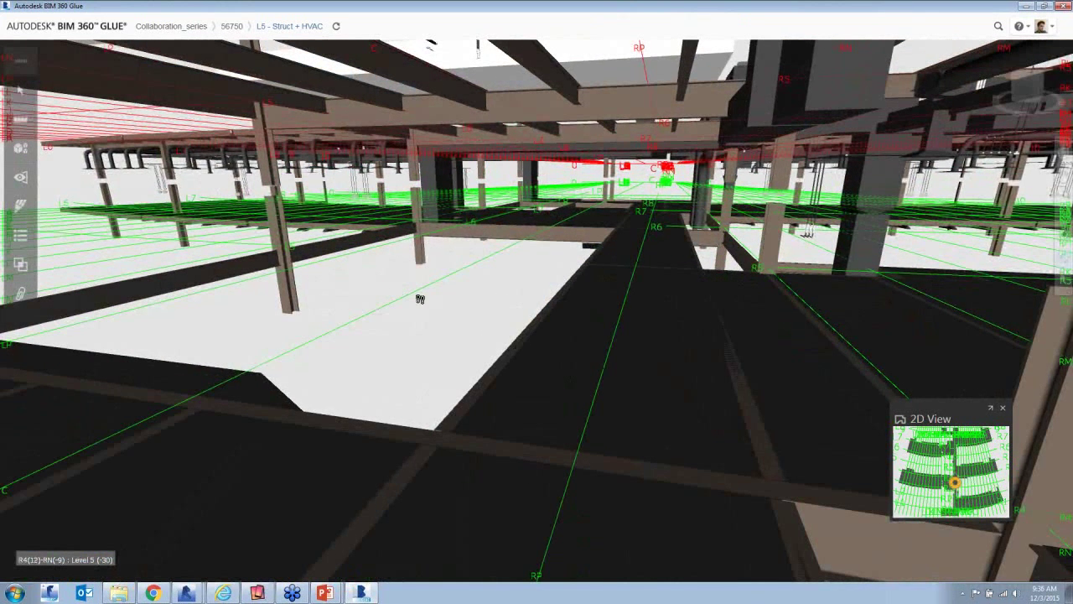
pyautogui.moveTo(420, 300); pyautogui.dragTo(476, 267)
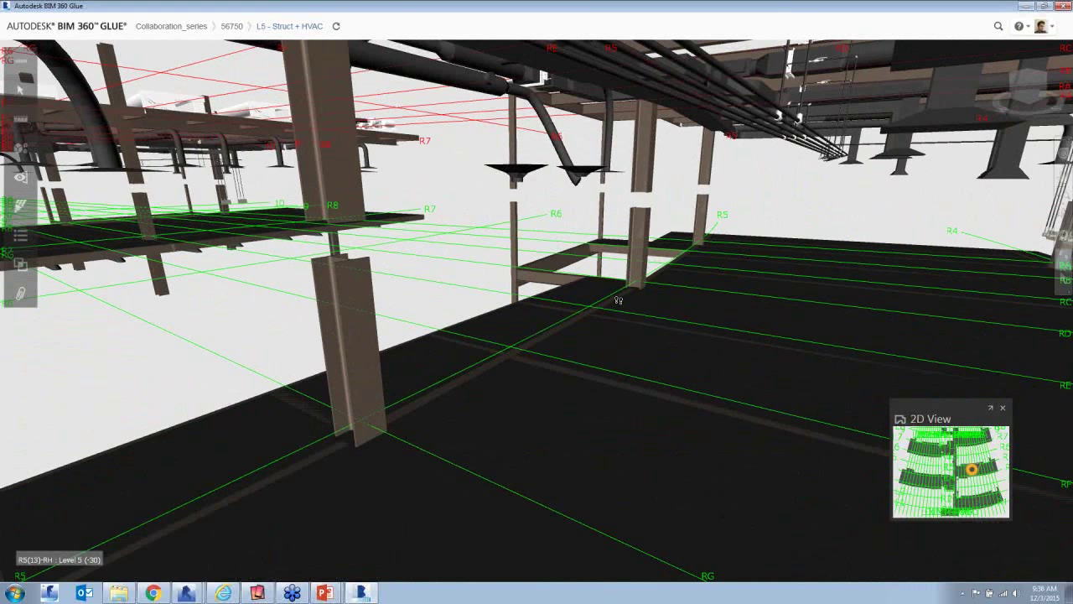
pyautogui.moveTo(618, 300); pyautogui.dragTo(392, 168)
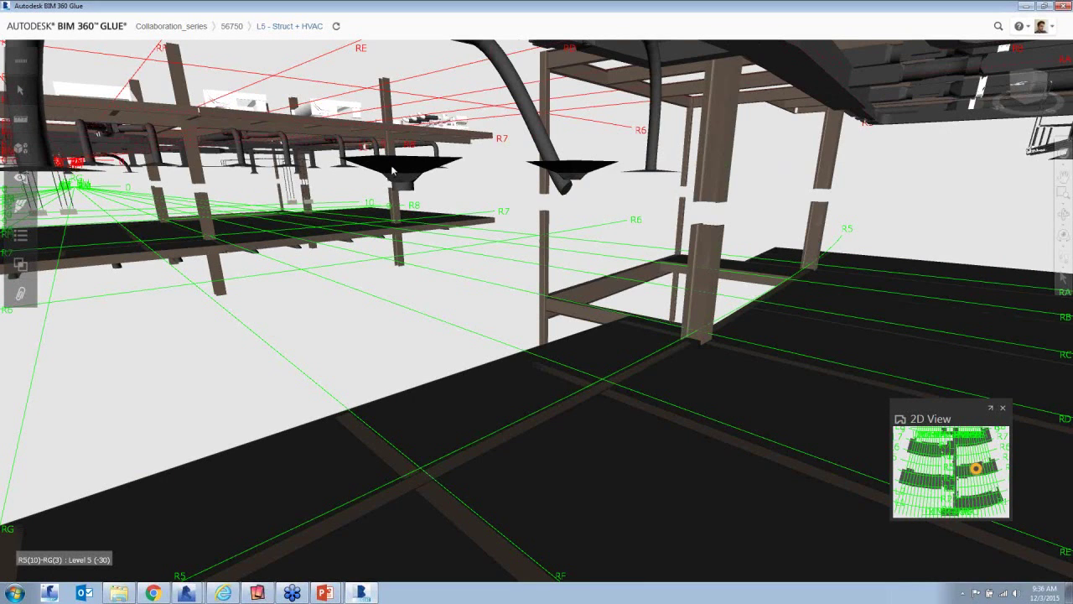
pyautogui.click(400, 170)
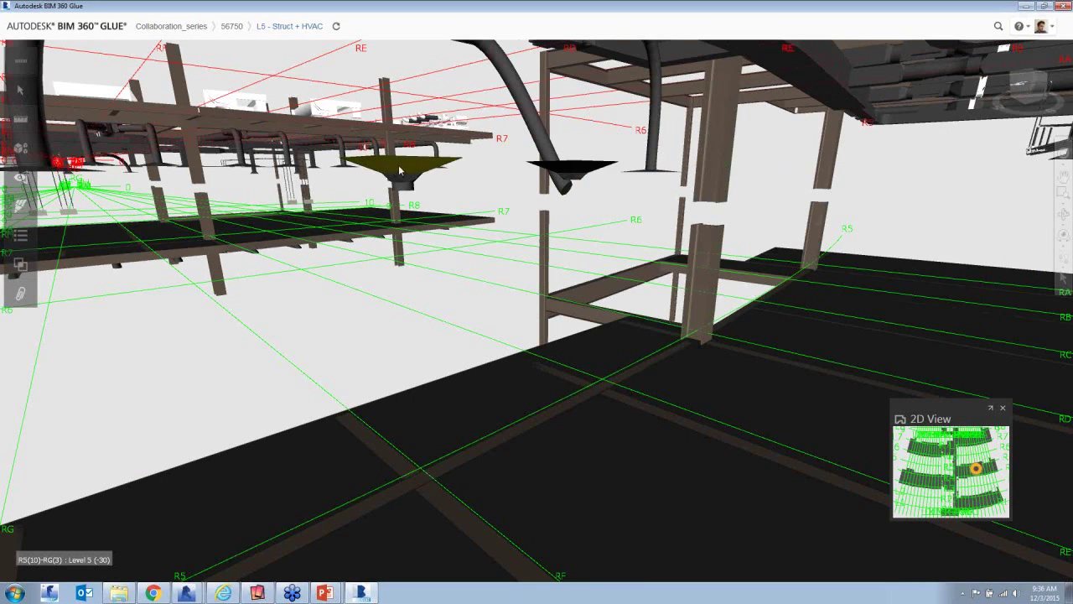
pyautogui.click(447, 201)
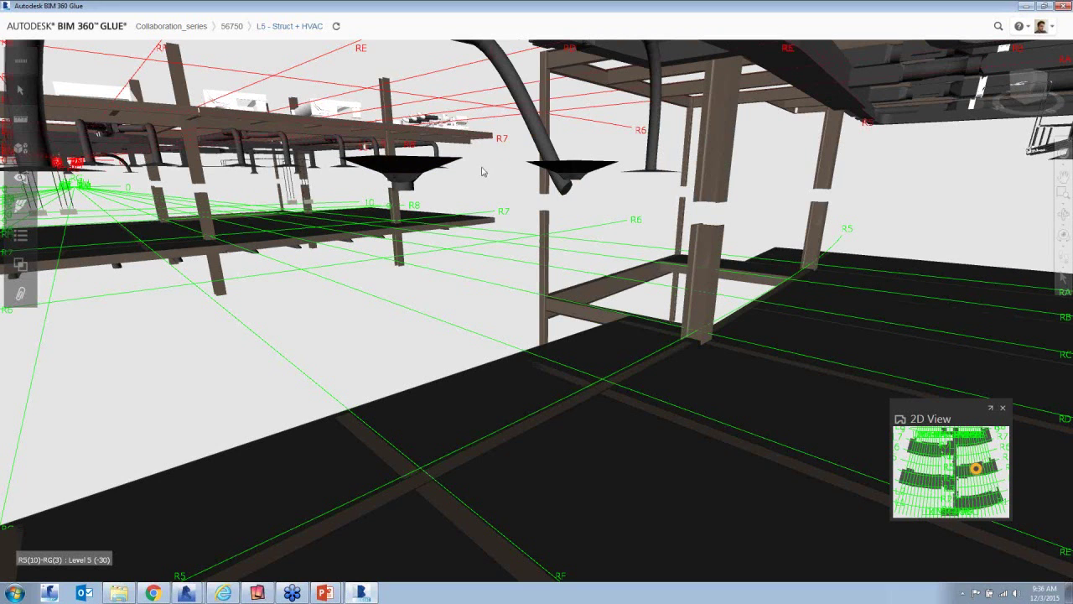
pyautogui.scroll(-3, 503, 176)
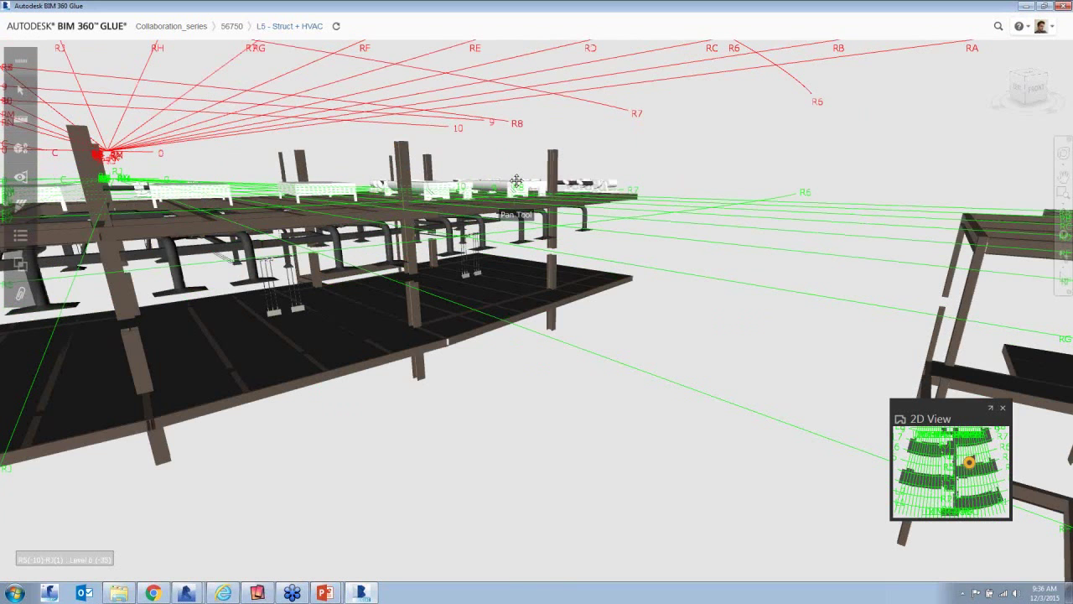
pyautogui.scroll(10, 517, 180)
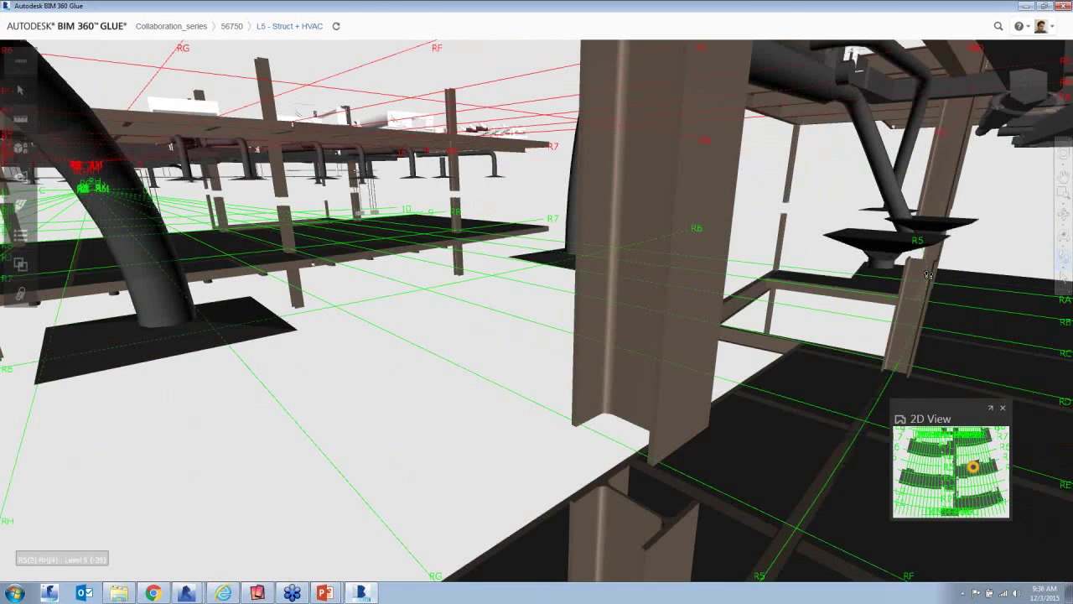
pyautogui.moveTo(924, 275); pyautogui.dragTo(822, 288)
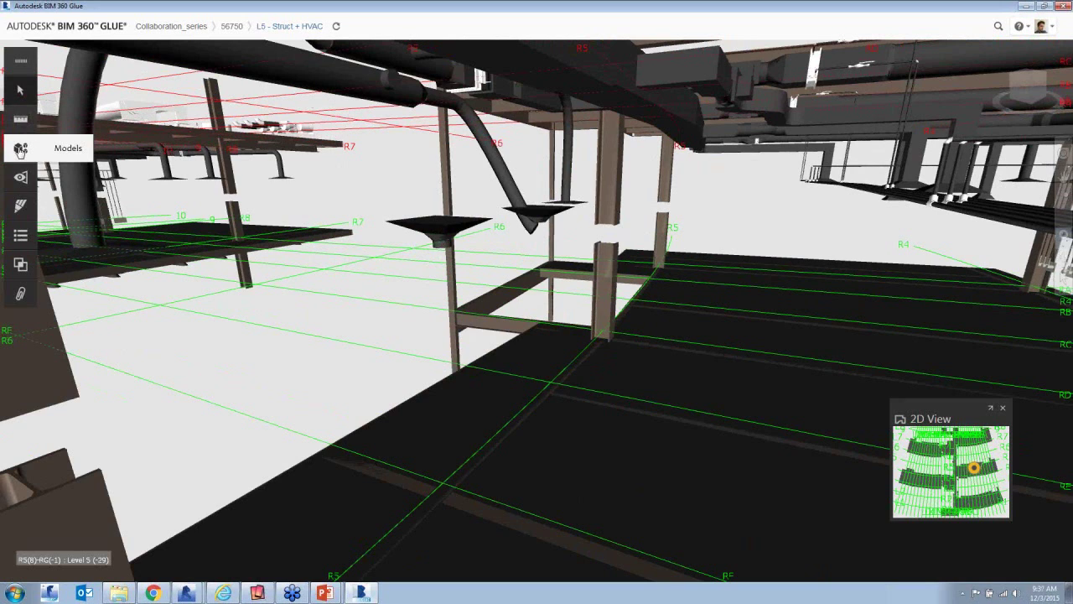
pyautogui.click(20, 149)
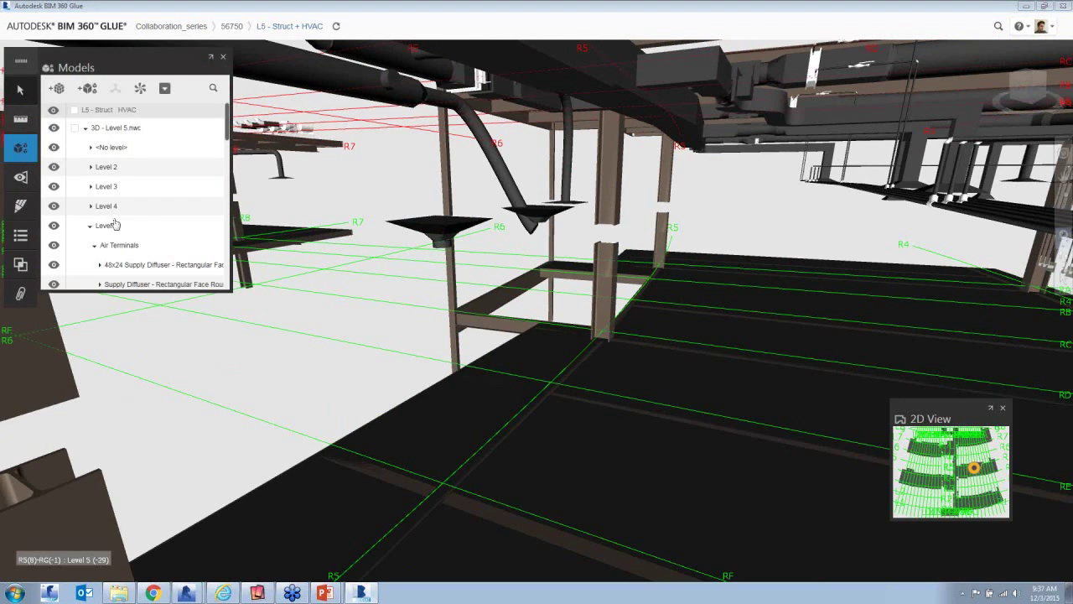
pyautogui.click(280, 28)
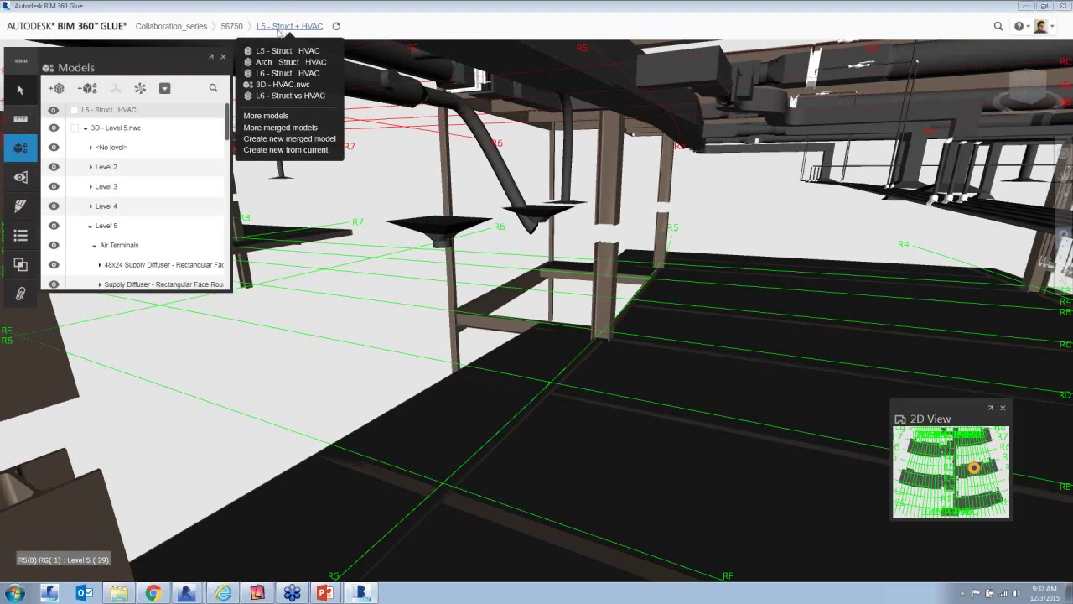
pyautogui.click(223, 57)
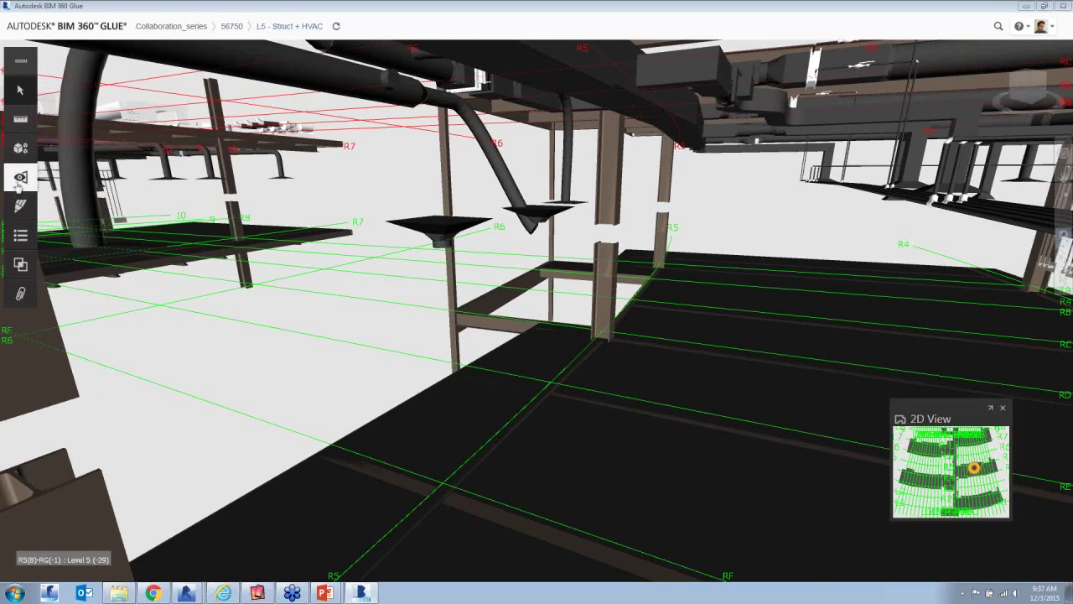
# Step: Save the current viewpoint as a view shared with project 56750, named L5, Wing B - Flipped Diffusers
pyautogui.click(20, 178)
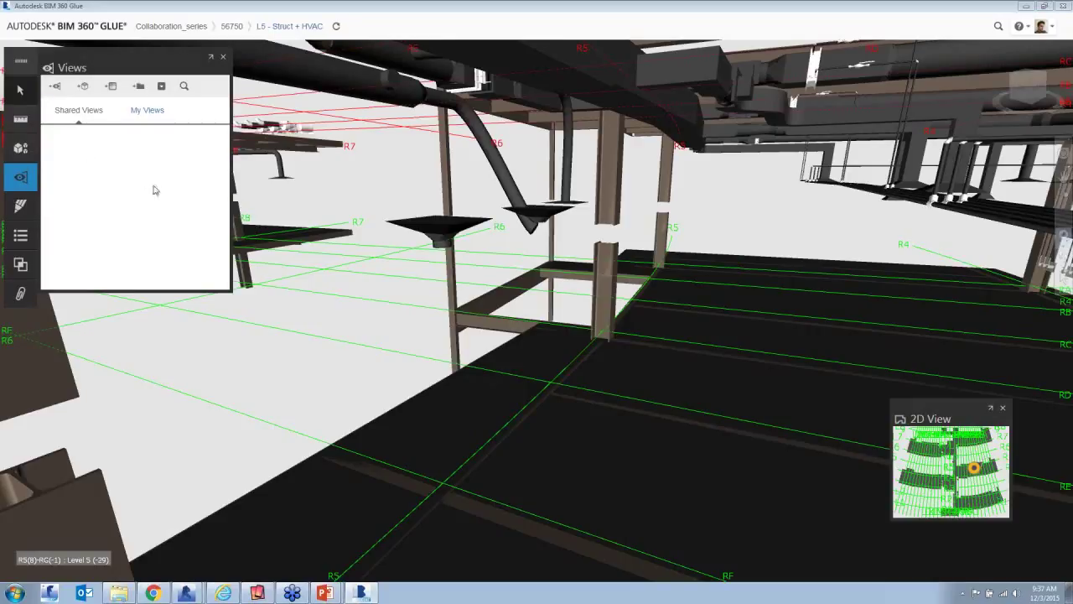
pyautogui.click(60, 87)
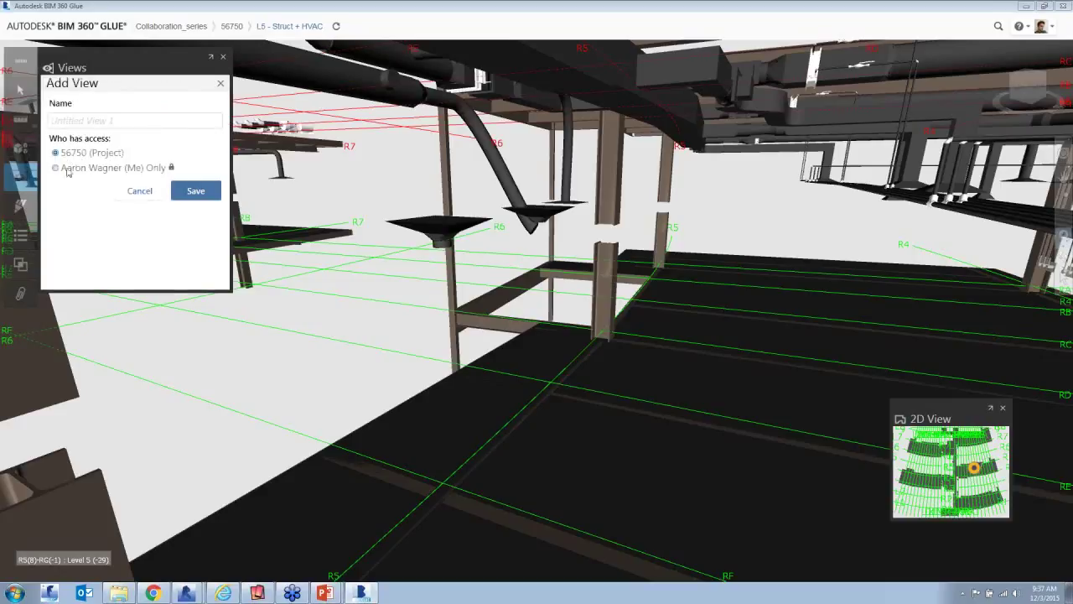
pyautogui.click(104, 123)
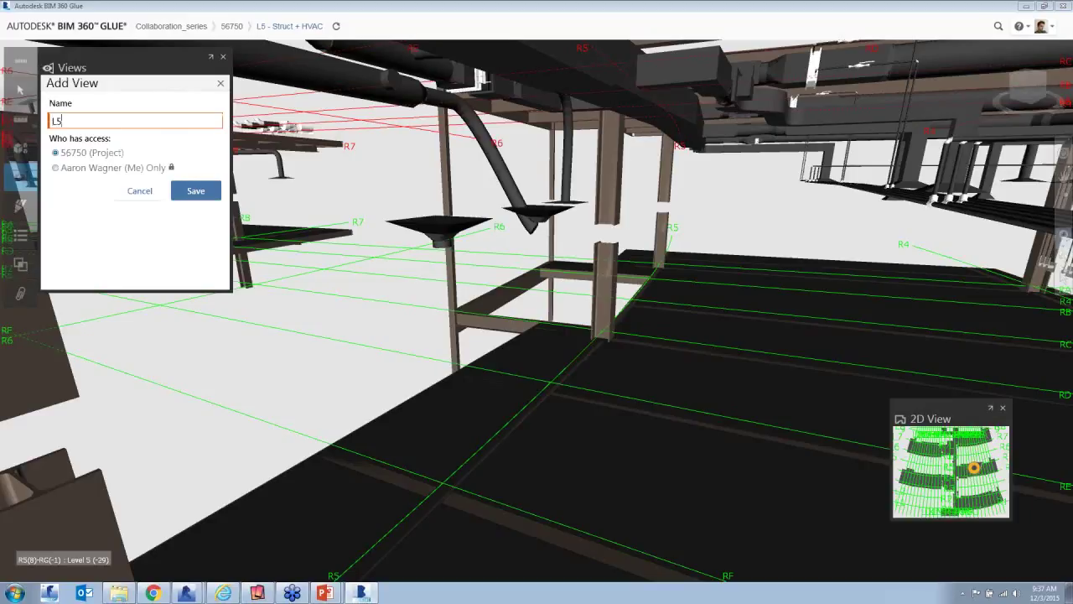
pyautogui.write('L5, Wing B - Flipped Diffusers')
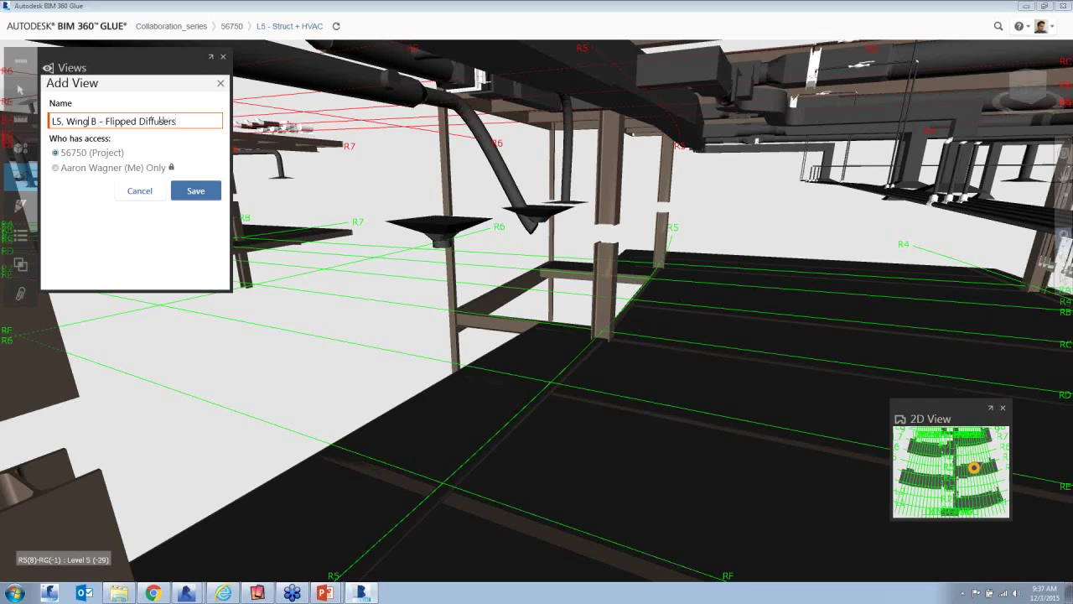
pyautogui.click(200, 194)
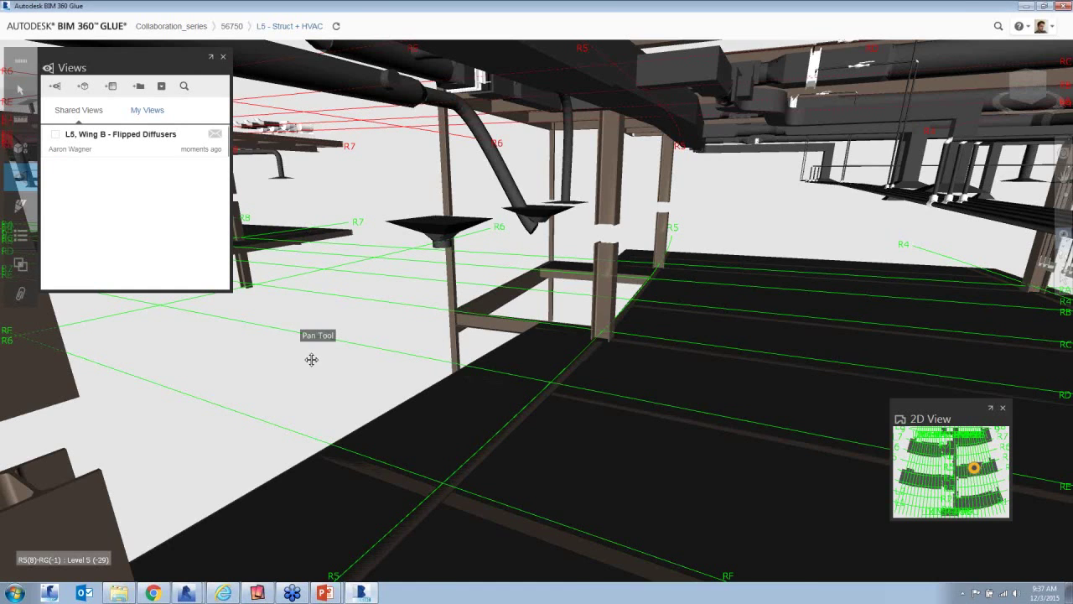
pyautogui.moveTo(311, 357); pyautogui.dragTo(293, 409)
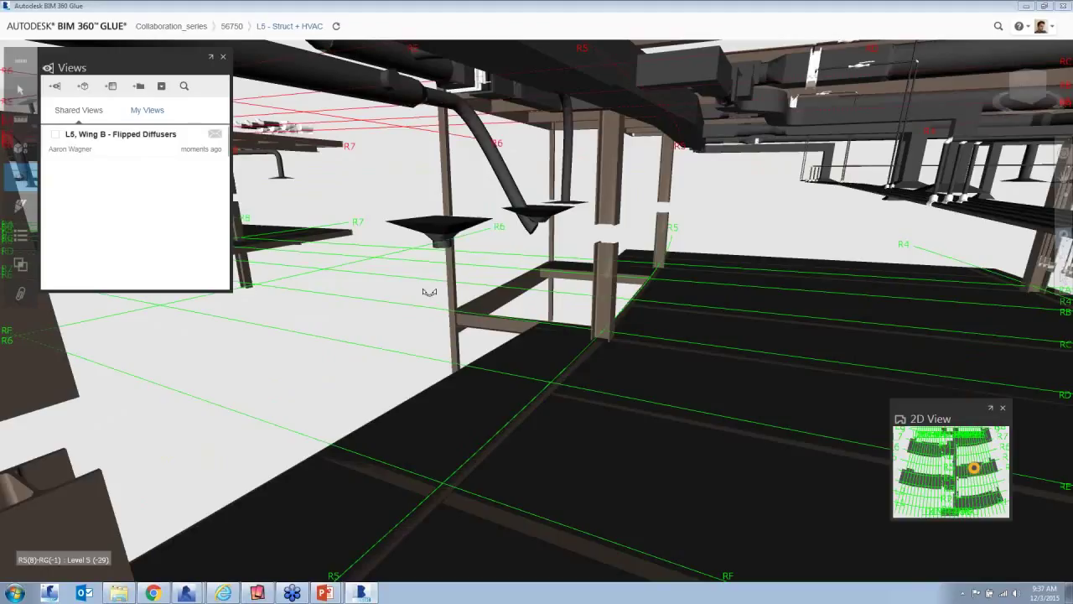
# Step: Notify all four project members of the L5, Wing B - Flipped Diffusers view with the message "Please review and update"
pyautogui.moveTo(146, 141)
pyautogui.moveTo(218, 137)
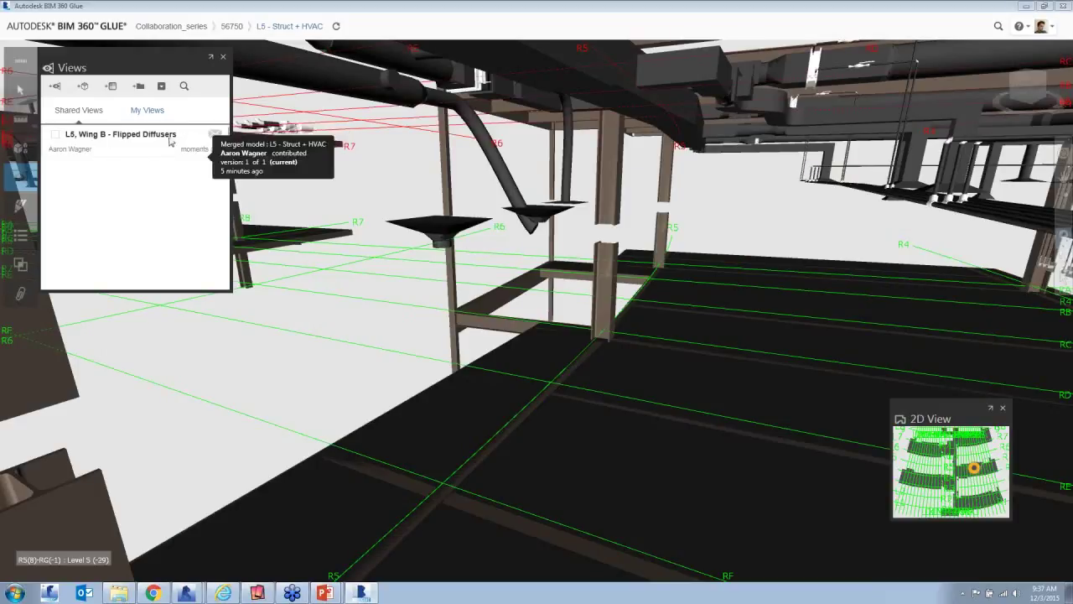
pyautogui.click(55, 135)
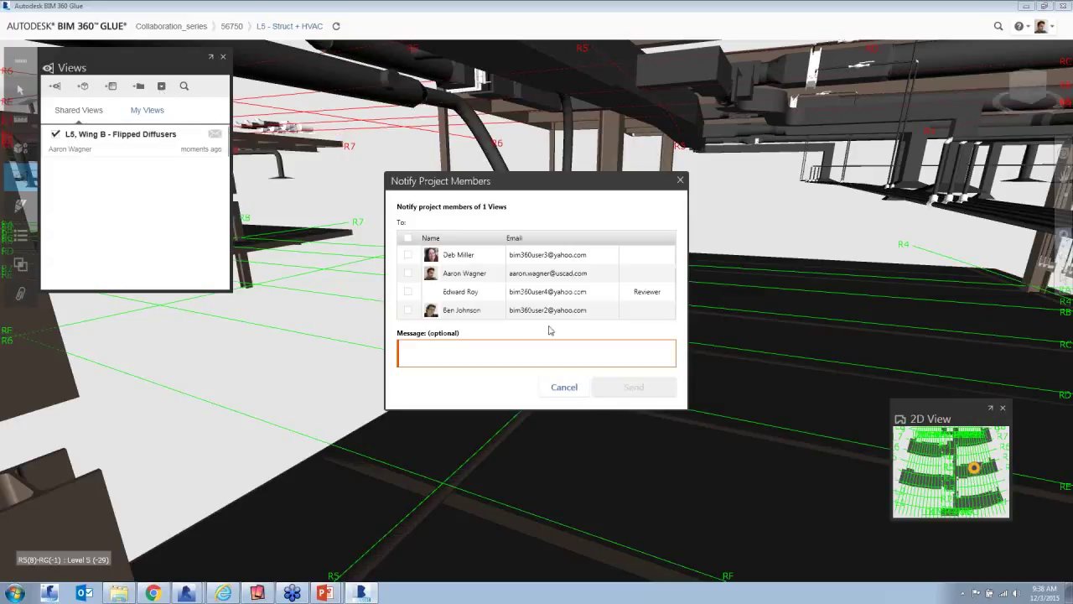
pyautogui.click(409, 255)
pyautogui.click(408, 273)
pyautogui.click(408, 292)
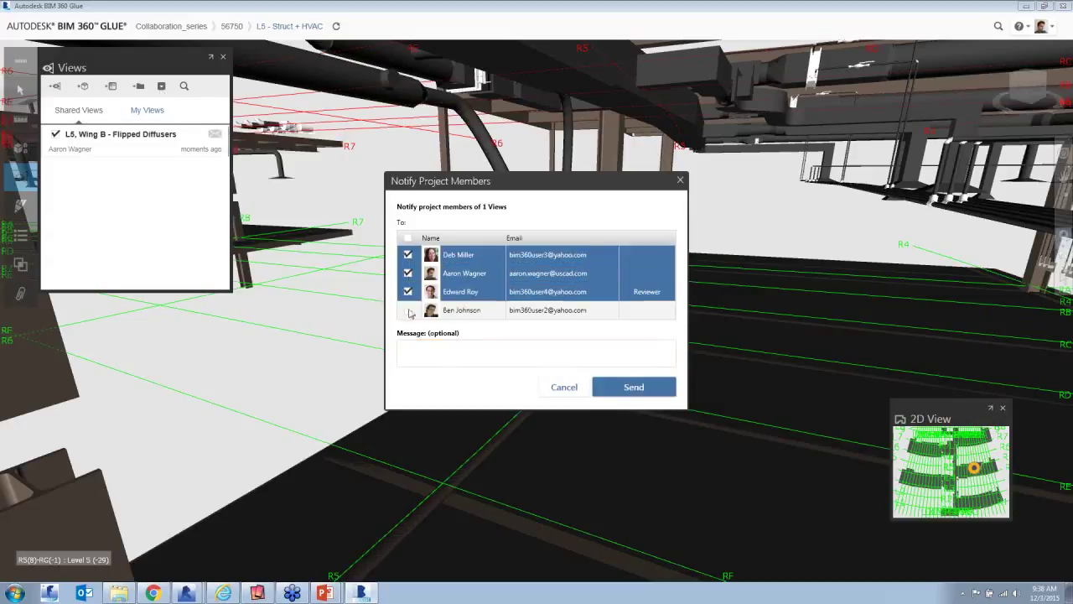
pyautogui.click(408, 311)
pyautogui.click(437, 350)
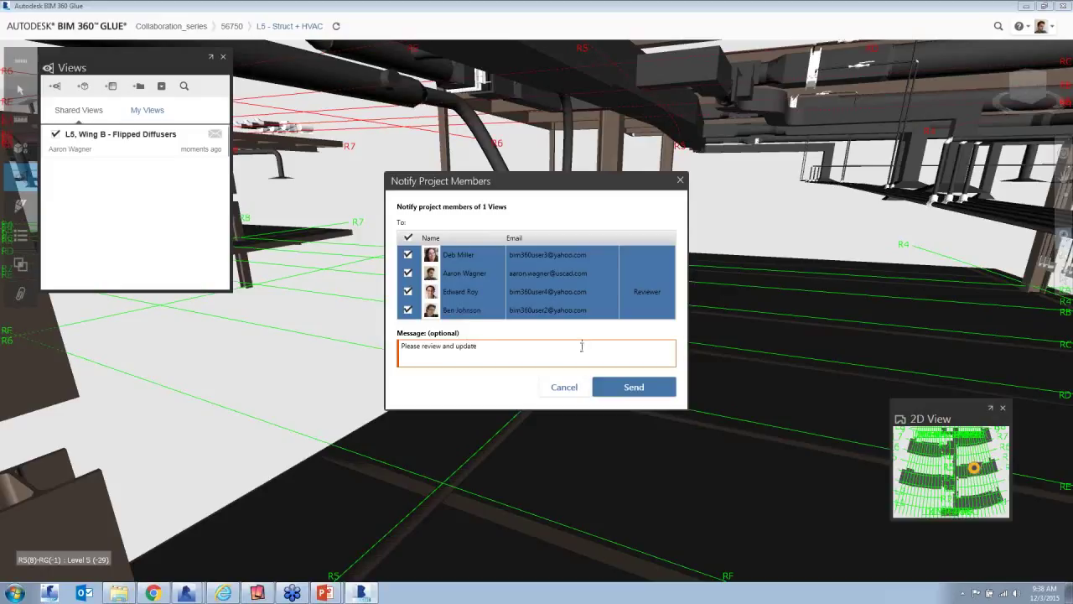
pyautogui.click(635, 389)
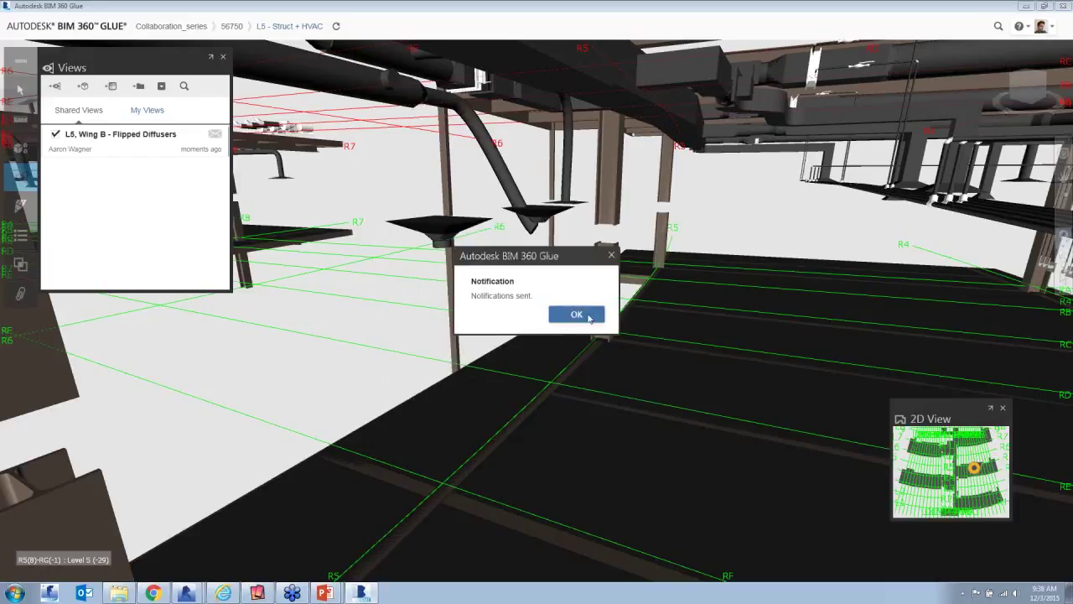
pyautogui.click(501, 312)
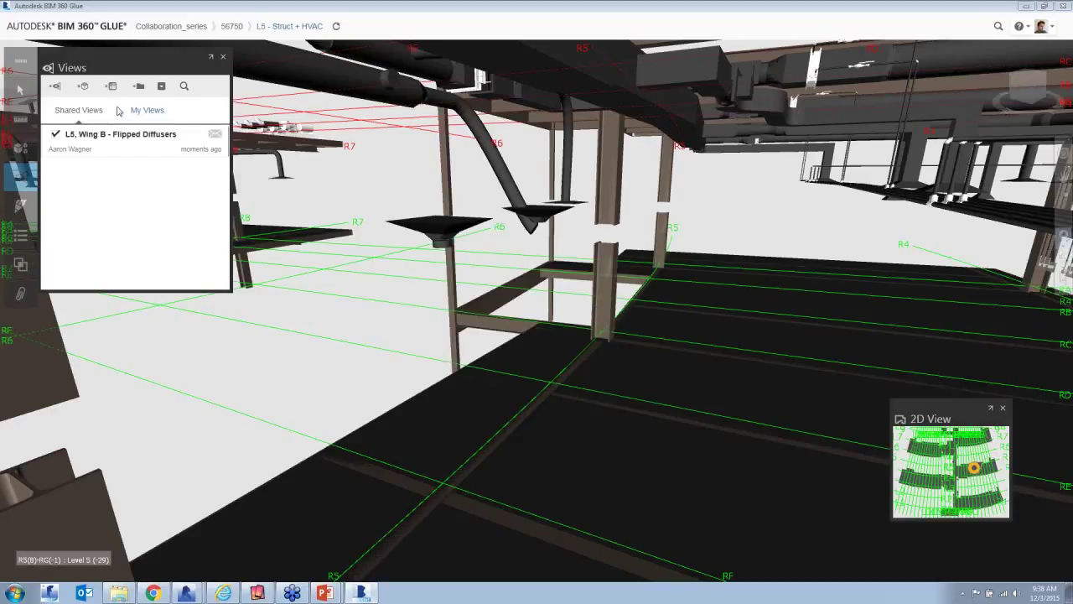
# Step: Start a new markup in purple and draw a freehand loop around the two flipped diffusers
pyautogui.click(223, 56)
pyautogui.click(20, 204)
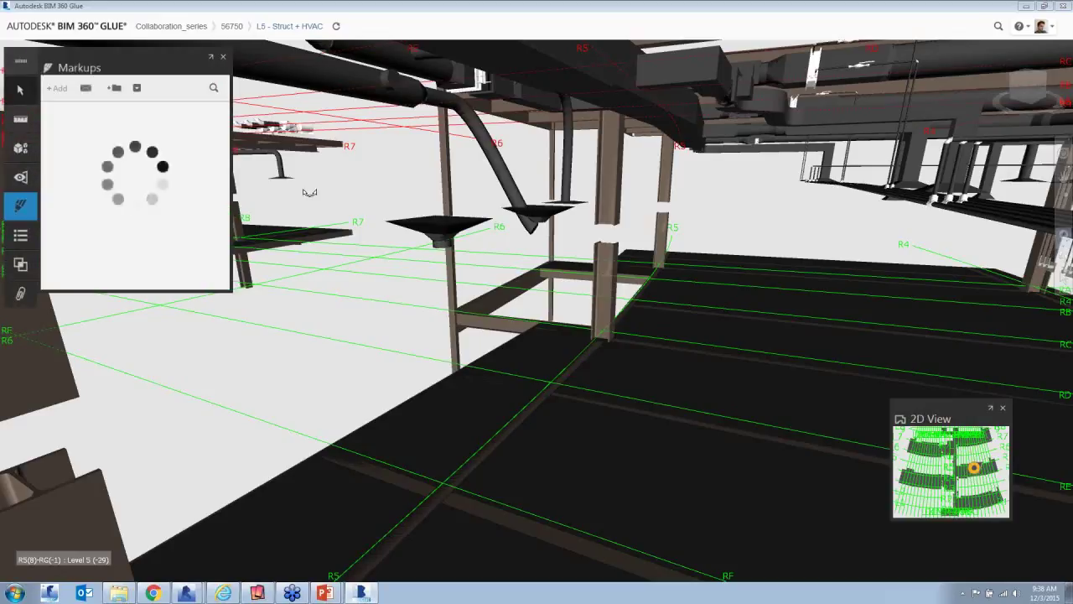
pyautogui.click(57, 88)
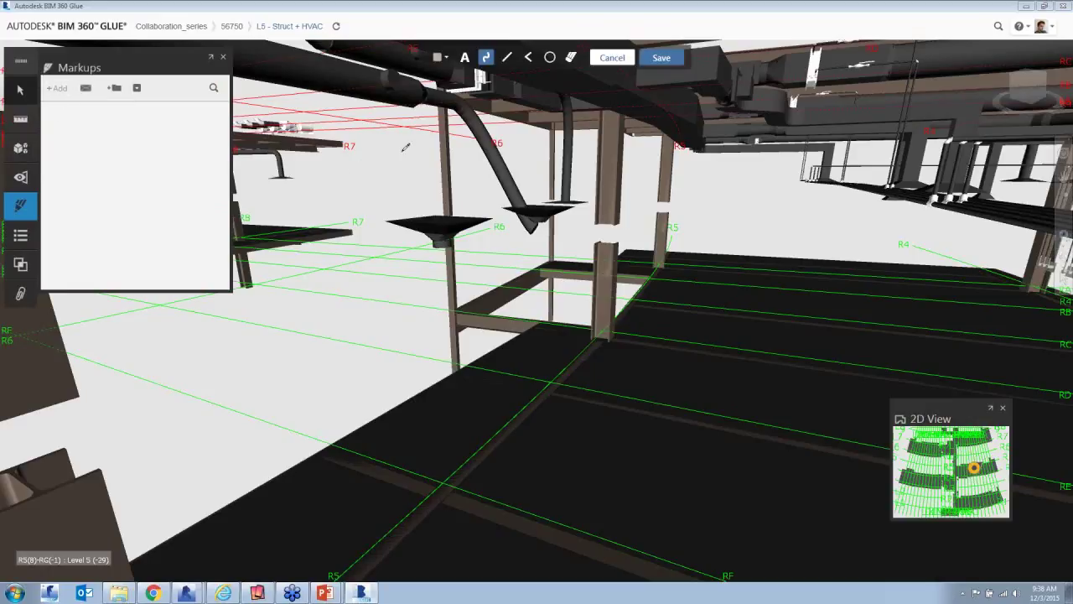
pyautogui.click(439, 62)
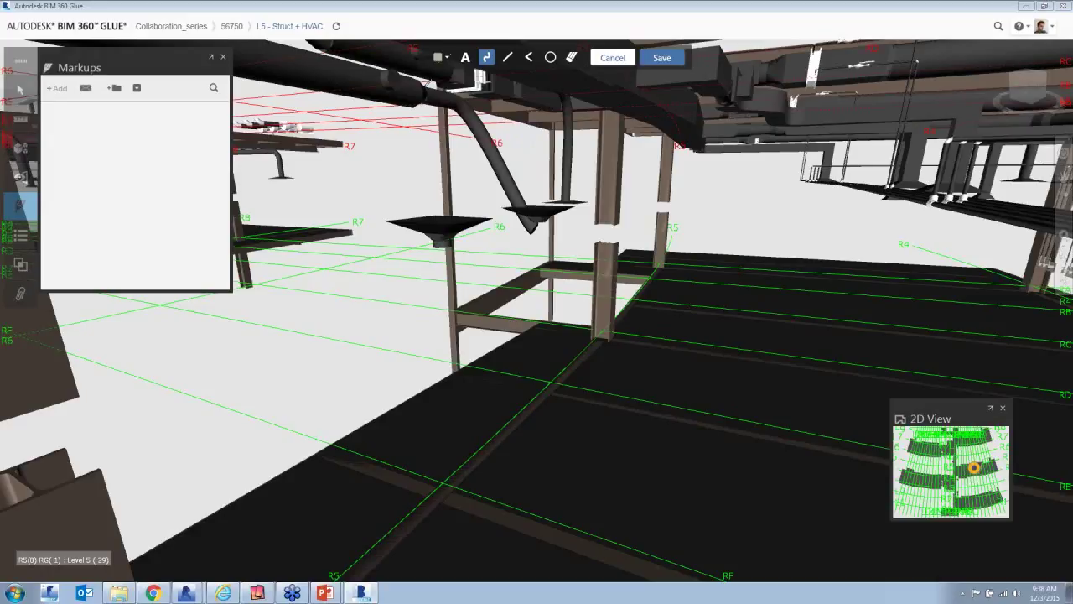
pyautogui.click(446, 61)
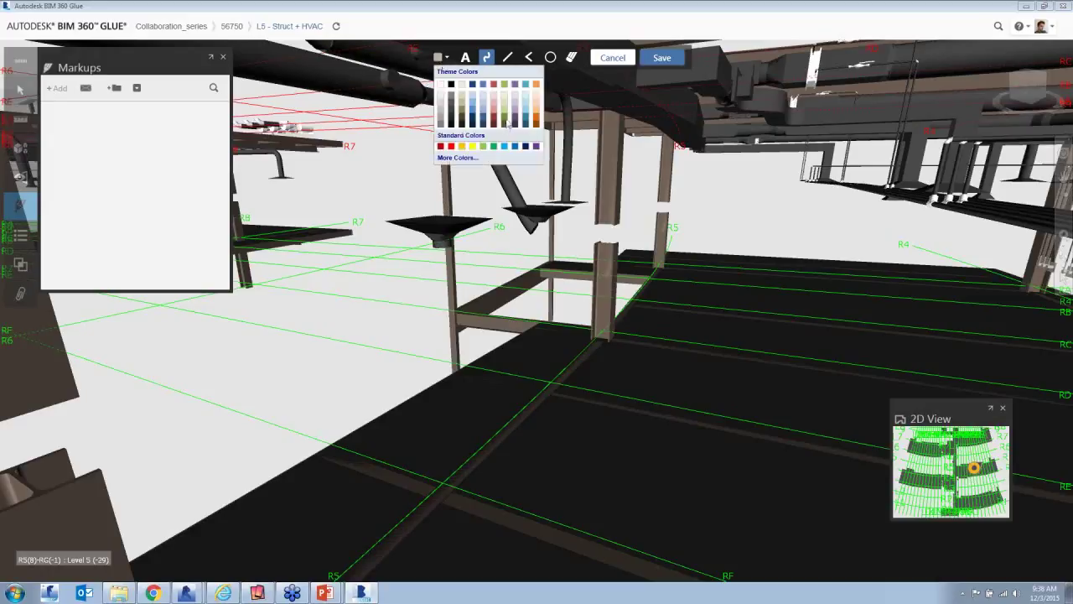
pyautogui.click(536, 146)
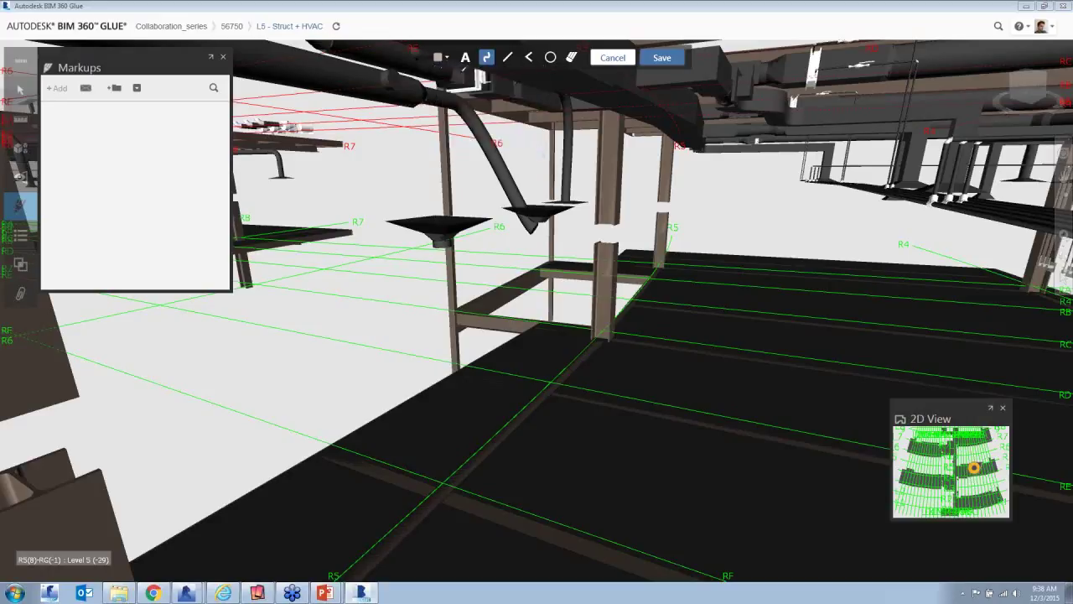
pyautogui.click(436, 58)
pyautogui.click(536, 145)
pyautogui.moveTo(531, 175)
pyautogui.mouseDown()
pyautogui.moveTo(440, 178)
pyautogui.moveTo(394, 223)
pyautogui.moveTo(545, 264)
pyautogui.moveTo(542, 178)
pyautogui.moveTo(530, 179)
pyautogui.mouseUp()
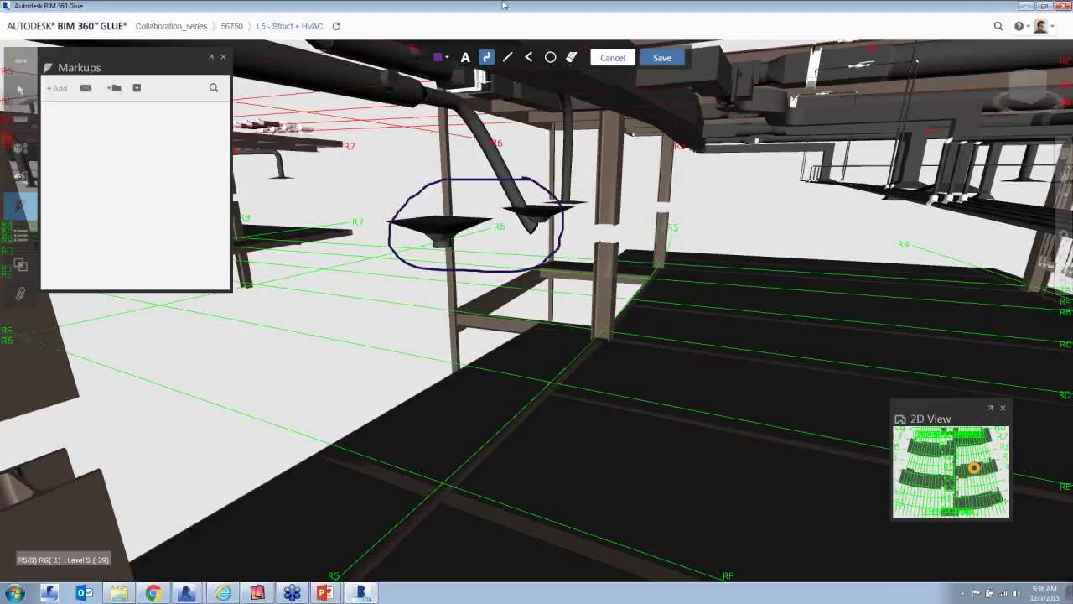
# Step: Add the markup text "Please fix this" just above the freehand loop
pyautogui.click(466, 57)
pyautogui.click(390, 176)
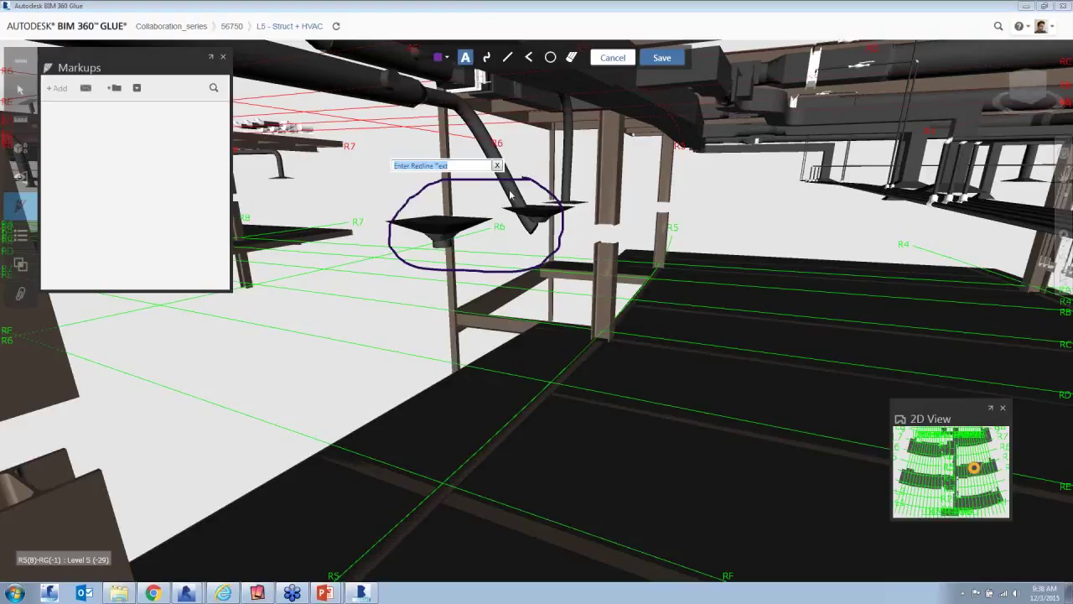
pyautogui.write('R')
pyautogui.write('lease fix this')
pyautogui.press('Return')
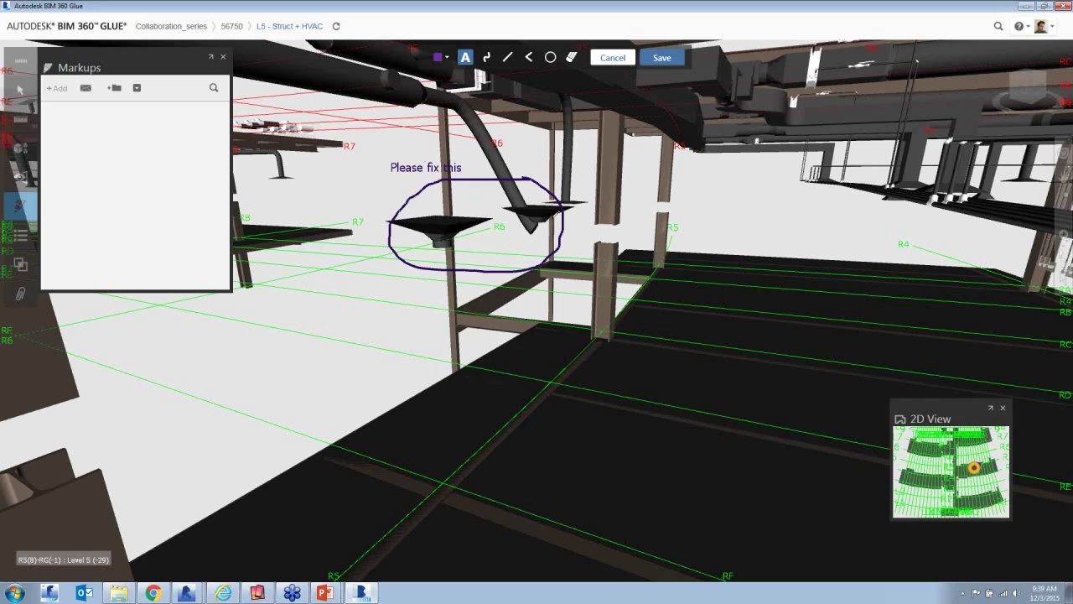
# Step: Draw an ellipse around the flipped diffusers inside the loop and save the markup as L5, Wing B - Flipped Diffusers
pyautogui.click(550, 57)
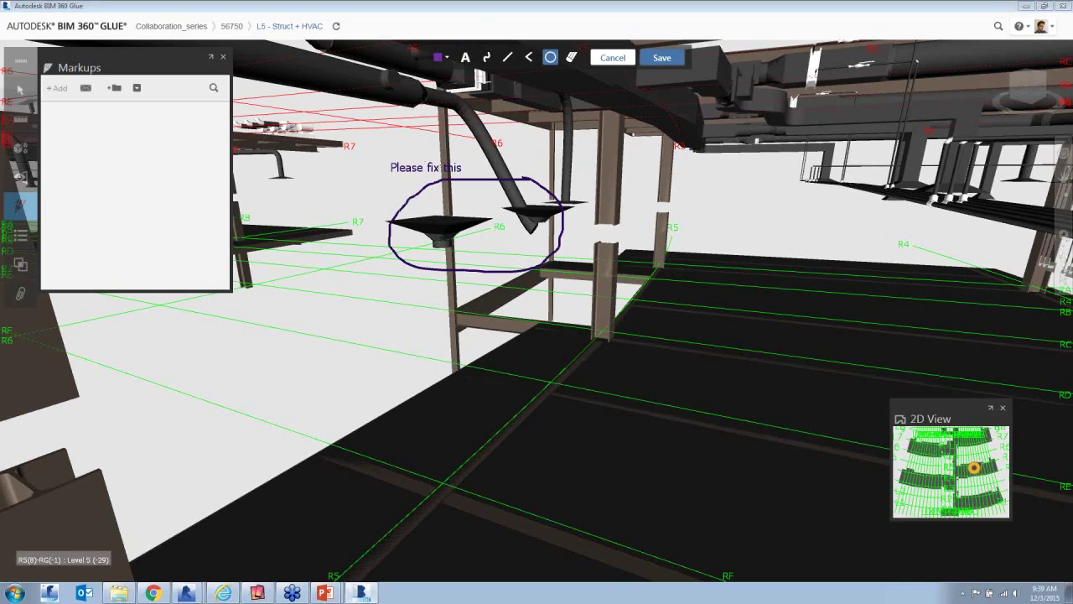
pyautogui.moveTo(512, 214); pyautogui.dragTo(597, 198)
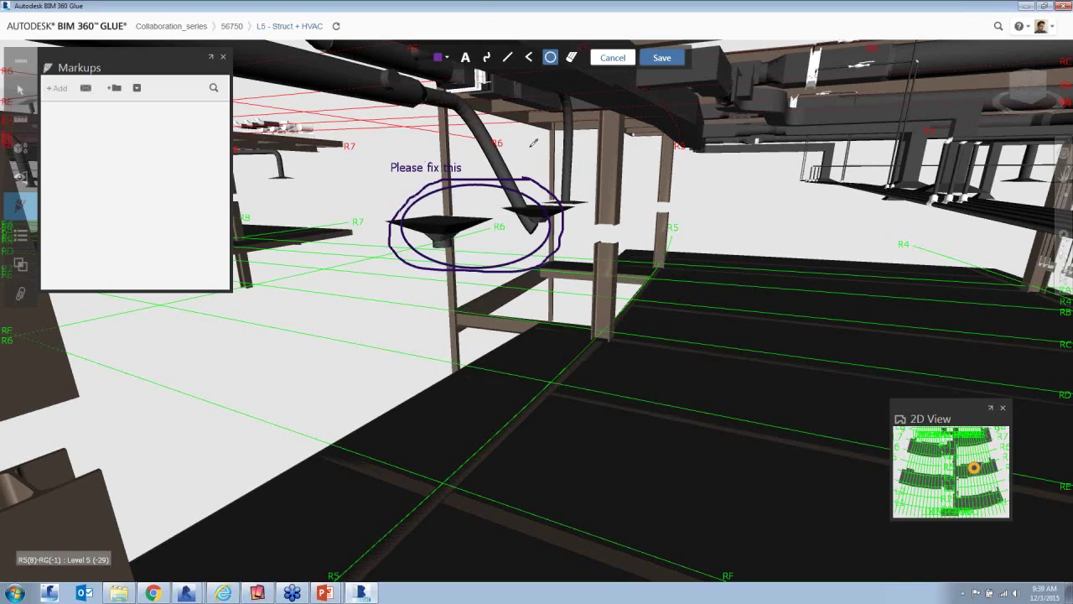
pyautogui.click(661, 57)
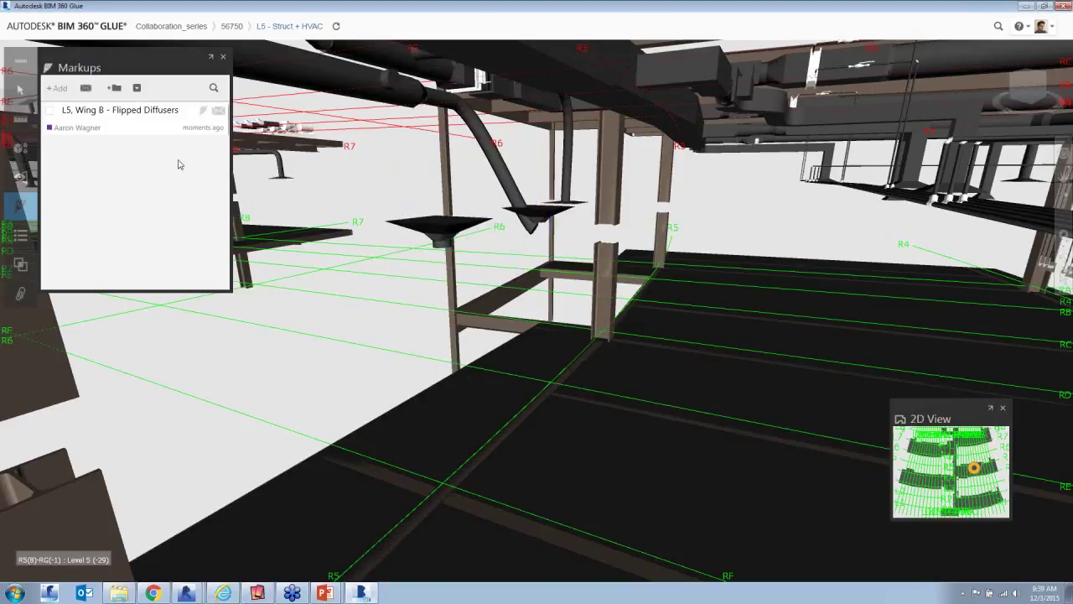
# Step: Notify the first and last listed project members of the flipped diffusers markup with the message "Here is the issue we talked about"
pyautogui.click(218, 111)
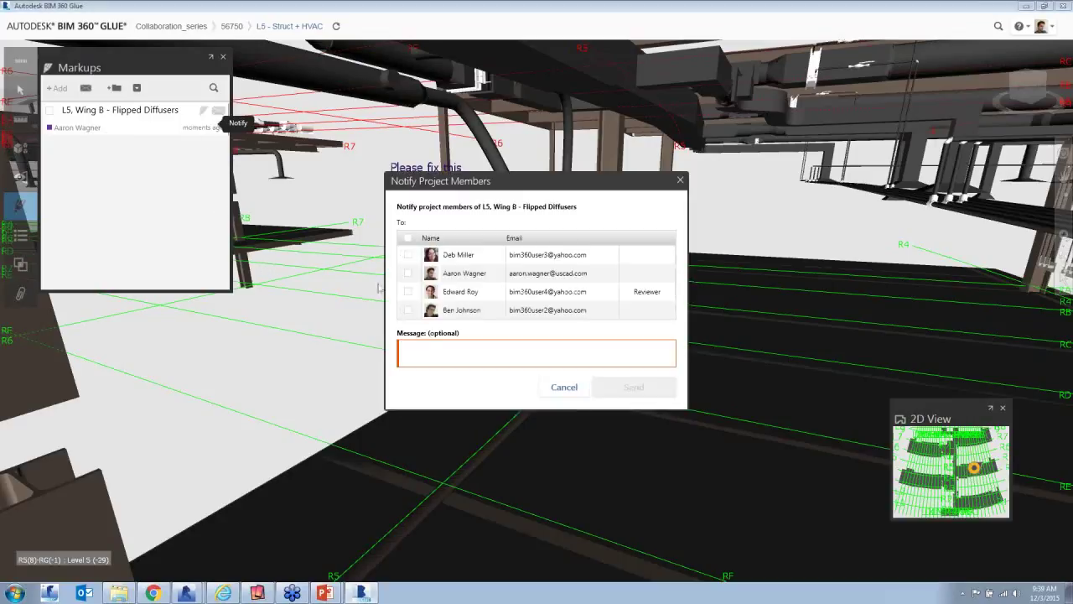
pyautogui.click(408, 309)
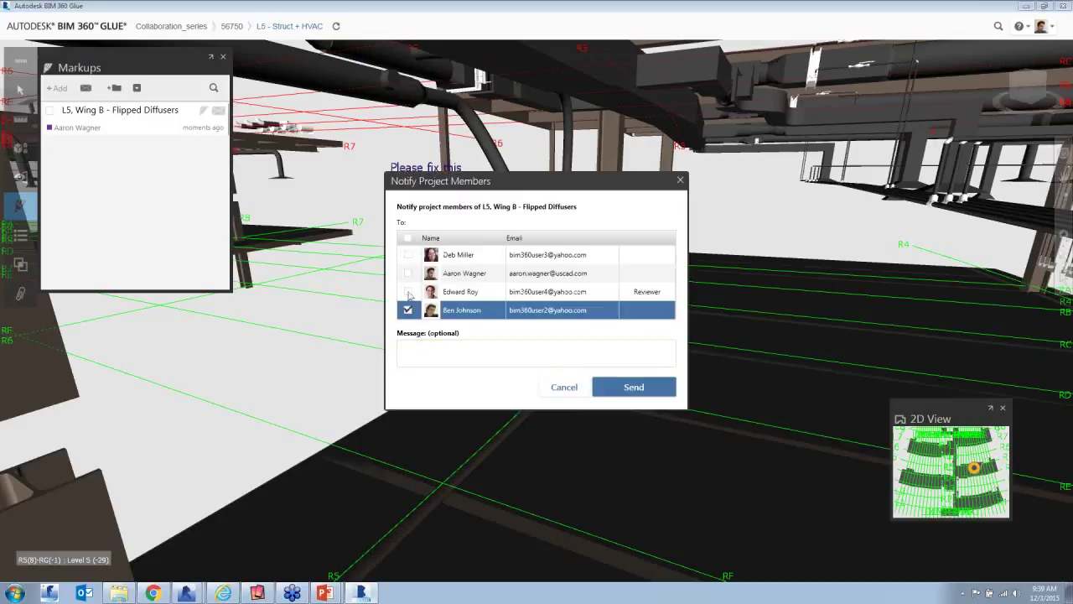
pyautogui.click(407, 255)
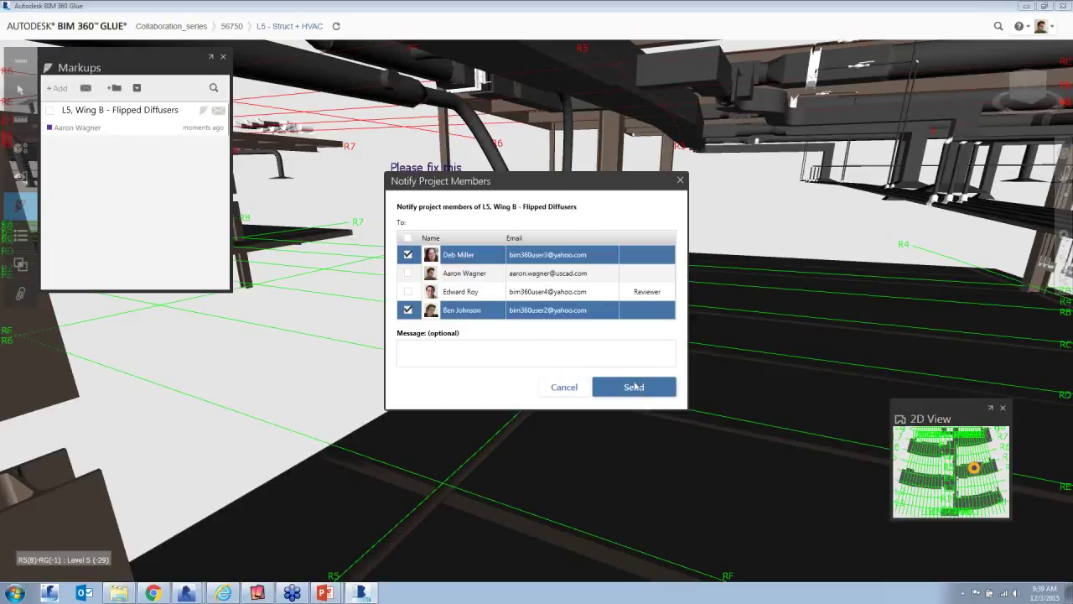
pyautogui.click(535, 348)
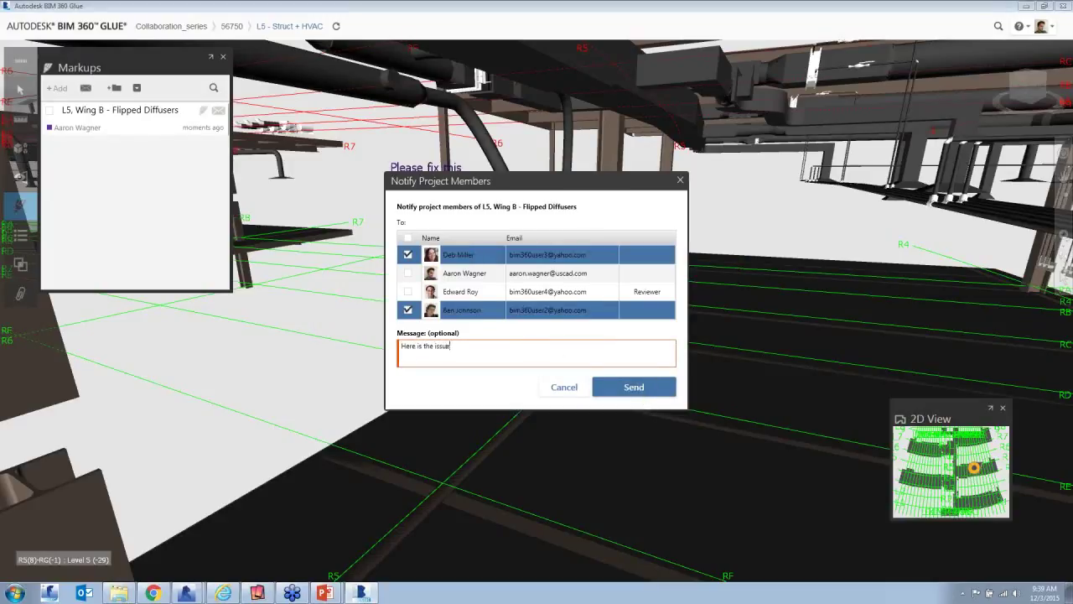
pyautogui.write('Here is the issue we talked about')
pyautogui.click(632, 383)
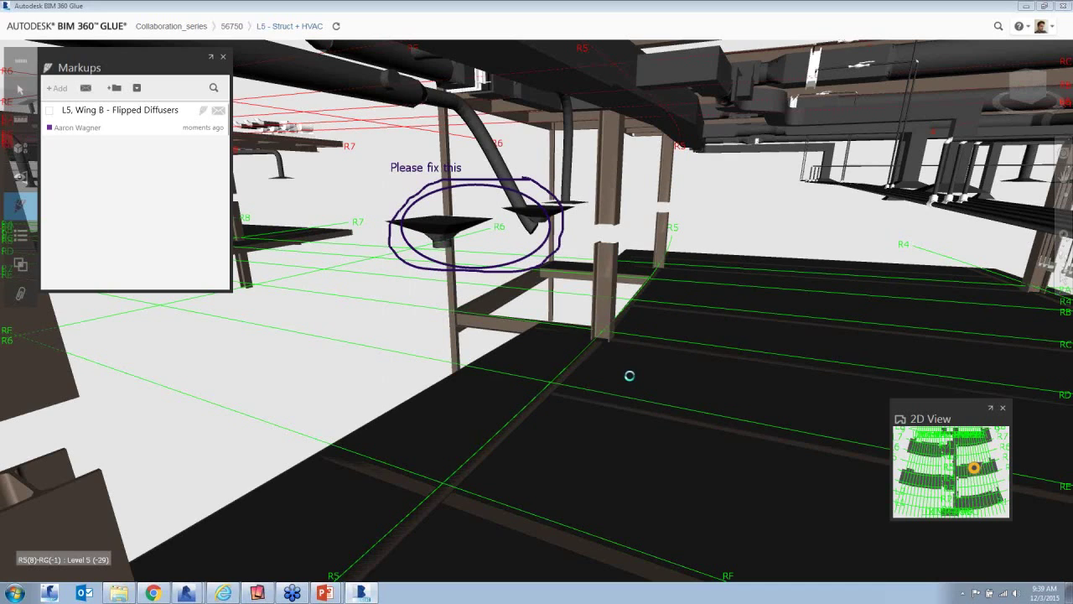
pyautogui.click(587, 319)
# Step: Move away from the diffusers through level 5, and recall the L5, Wing B - Flipped Diffusers markup
pyautogui.scroll(8, 624, 320)
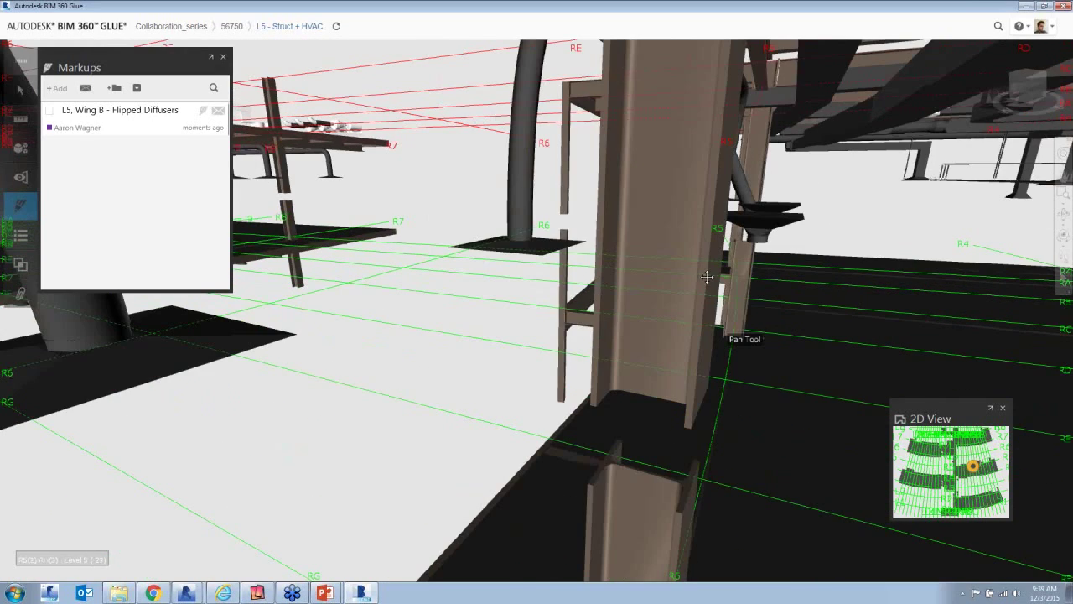
pyautogui.scroll(6, 707, 276)
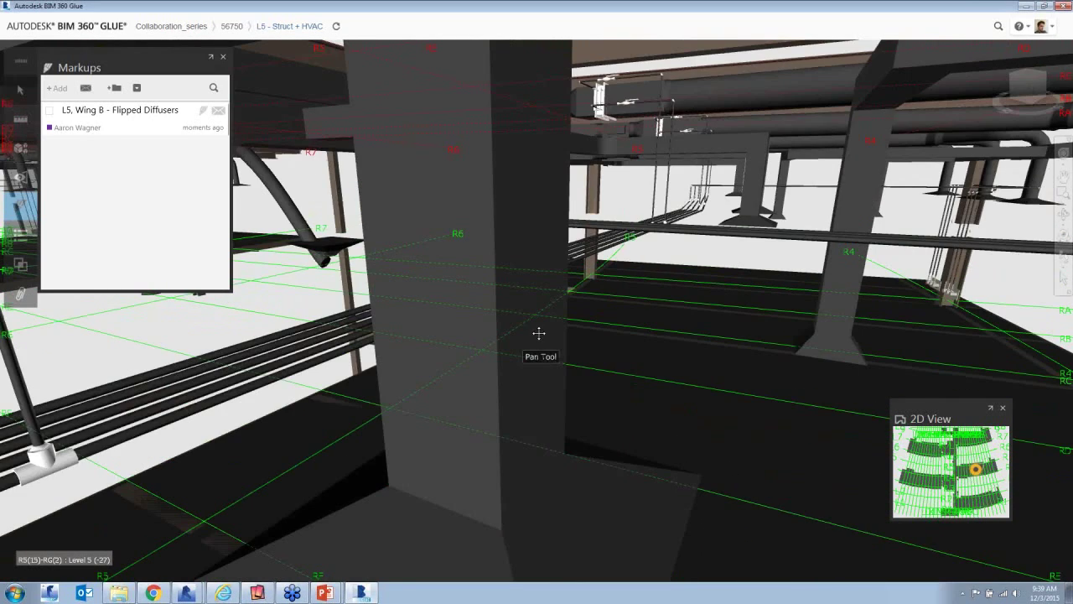
pyautogui.scroll(-10, 538, 333)
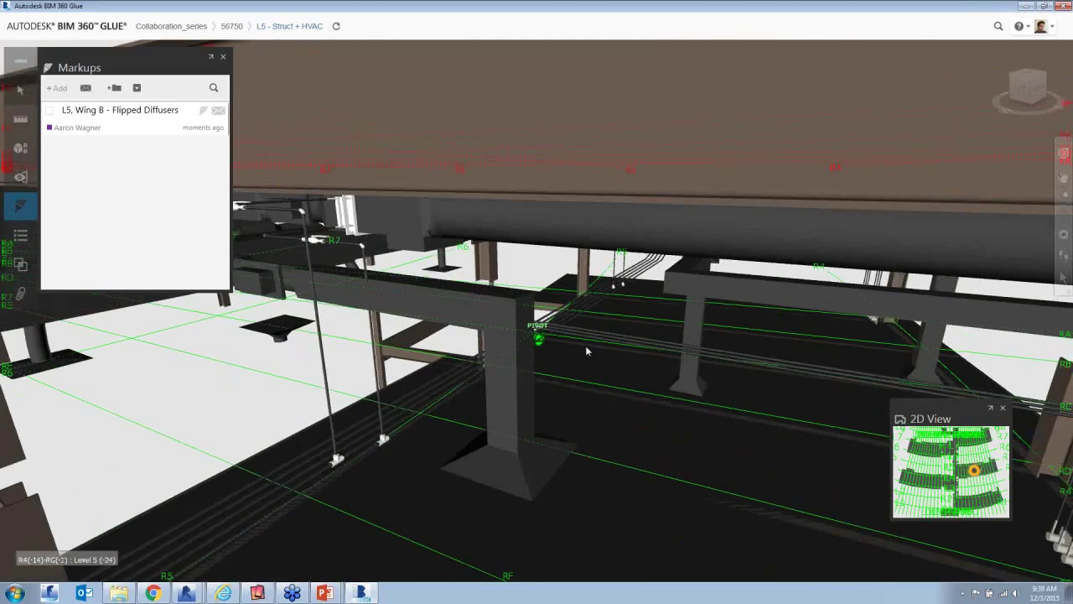
pyautogui.moveTo(585, 346); pyautogui.dragTo(762, 218)
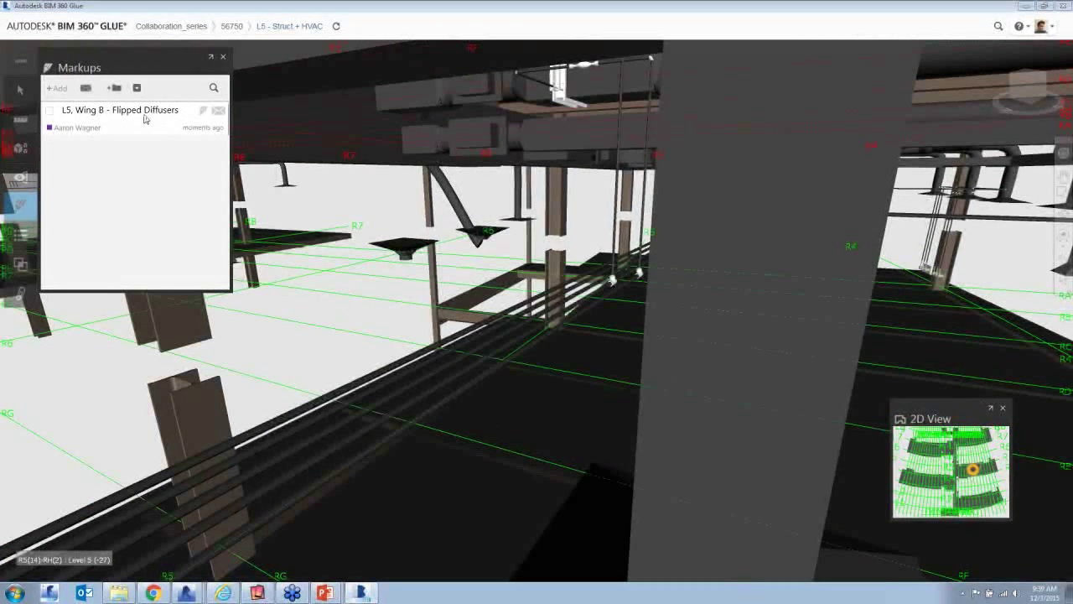
pyautogui.click(133, 114)
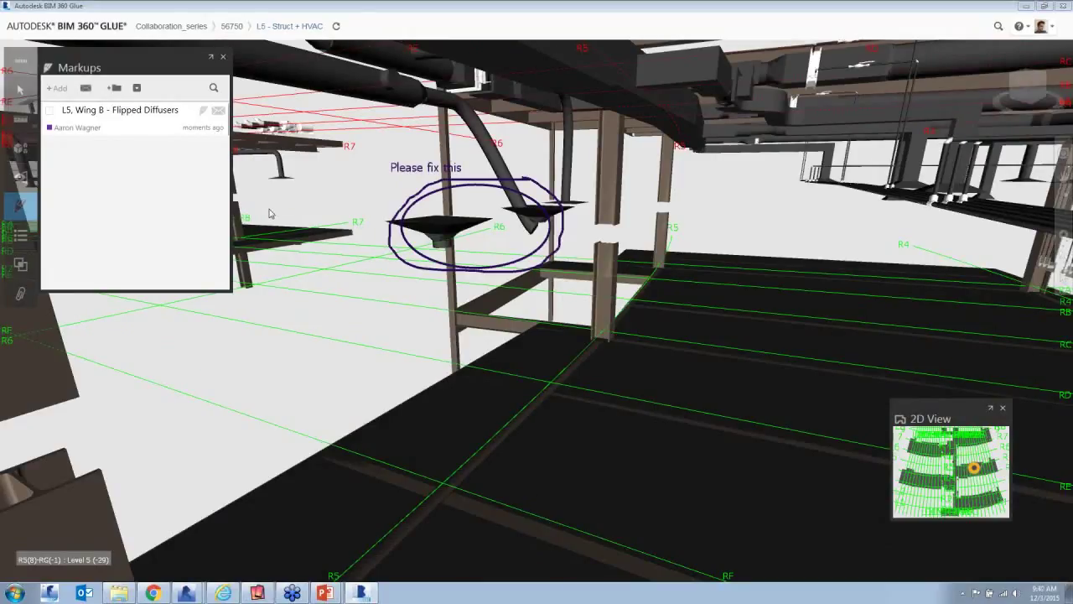
# Step: Start a clash analysis and include the structural columns of Level 3 TOS, Level 4 TOS and Level 5 TOS from 3D AM - 2.nwc for comparison
pyautogui.click(223, 56)
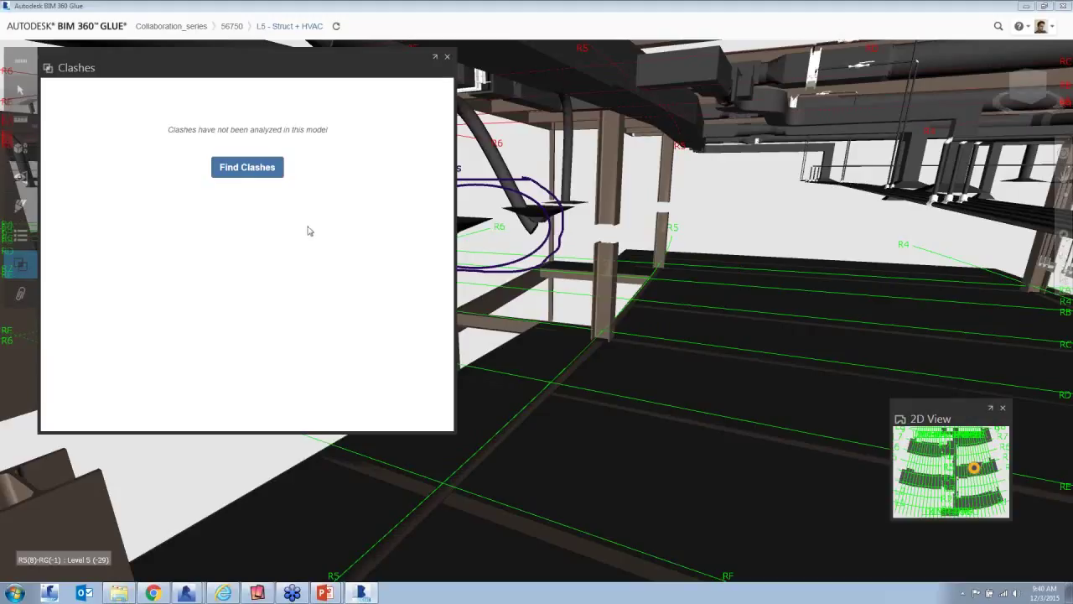
pyautogui.click(253, 171)
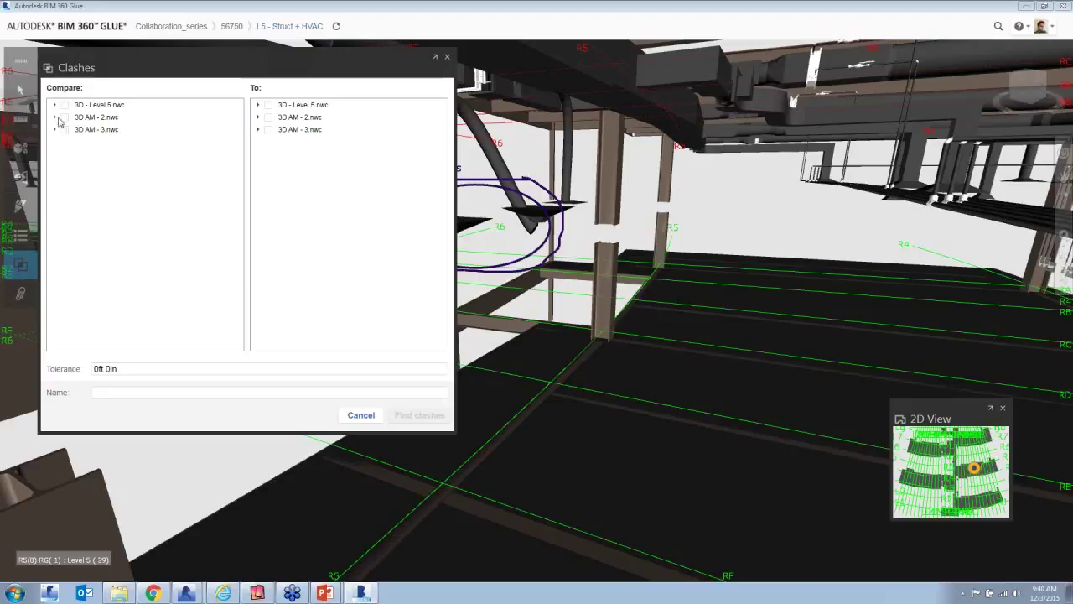
pyautogui.click(55, 118)
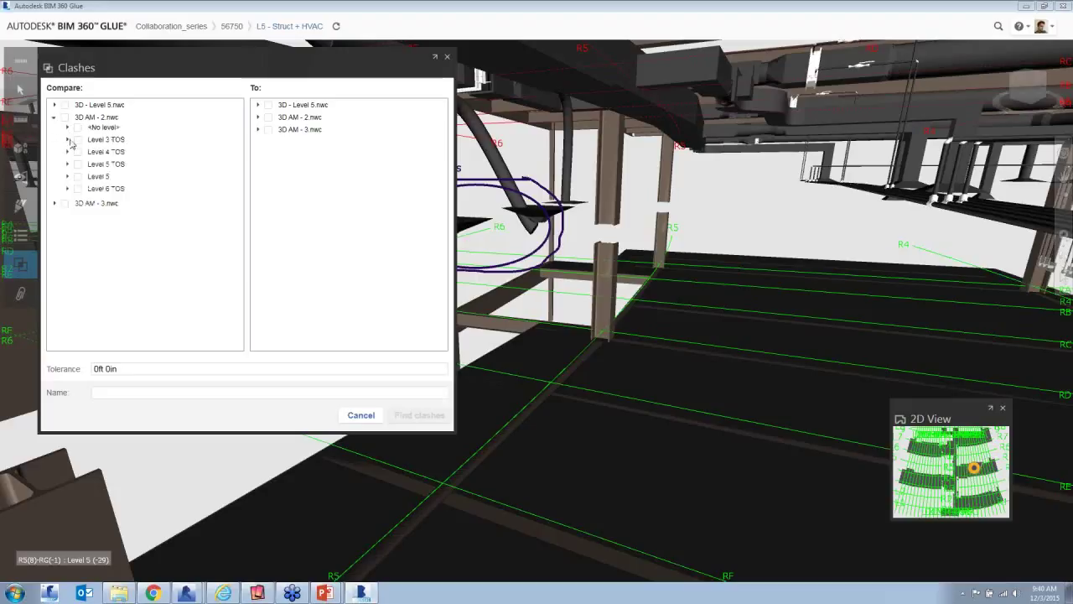
pyautogui.click(67, 139)
pyautogui.click(91, 149)
pyautogui.click(67, 164)
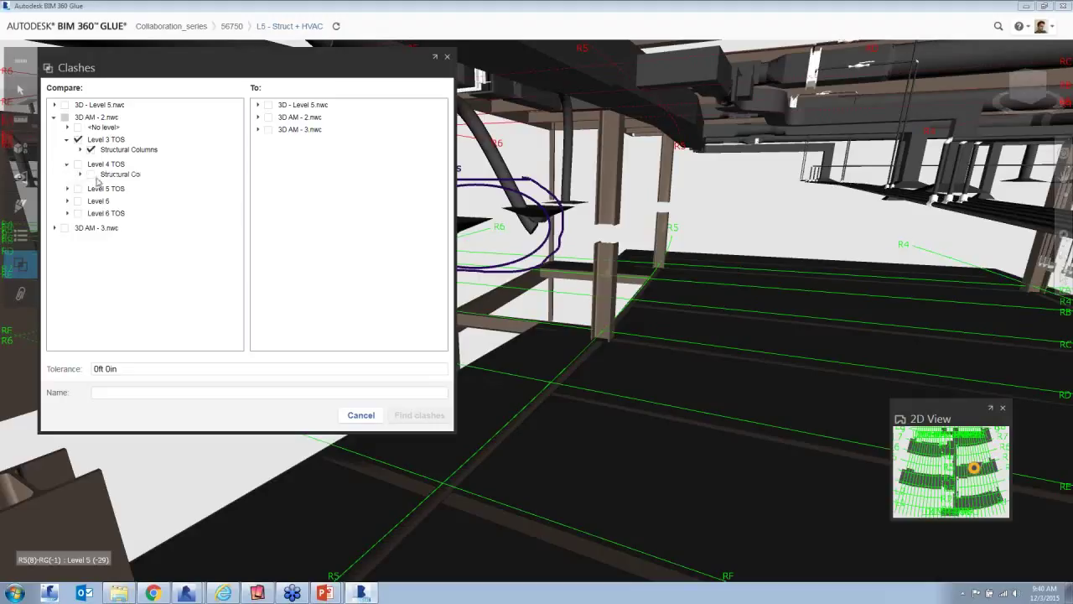
pyautogui.click(92, 173)
pyautogui.click(67, 188)
pyautogui.click(91, 199)
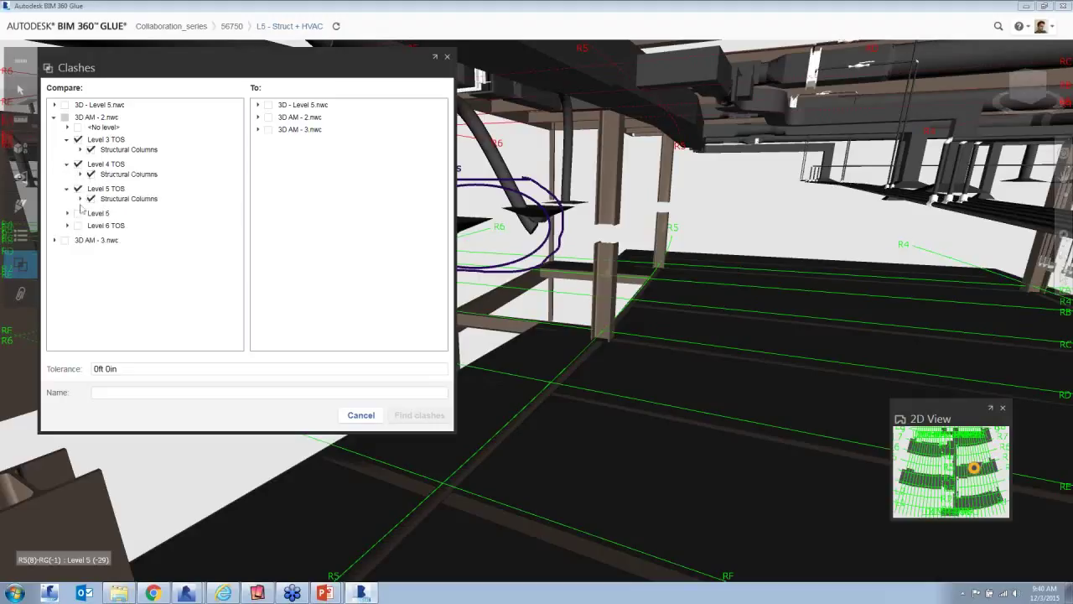
# Step: Add the Level 5 structural columns and Level 6 TOS structural framing of 3D AM - 2.nwc to the compared set, and check the items without a level
pyautogui.click(67, 213)
pyautogui.click(92, 223)
pyautogui.click(67, 237)
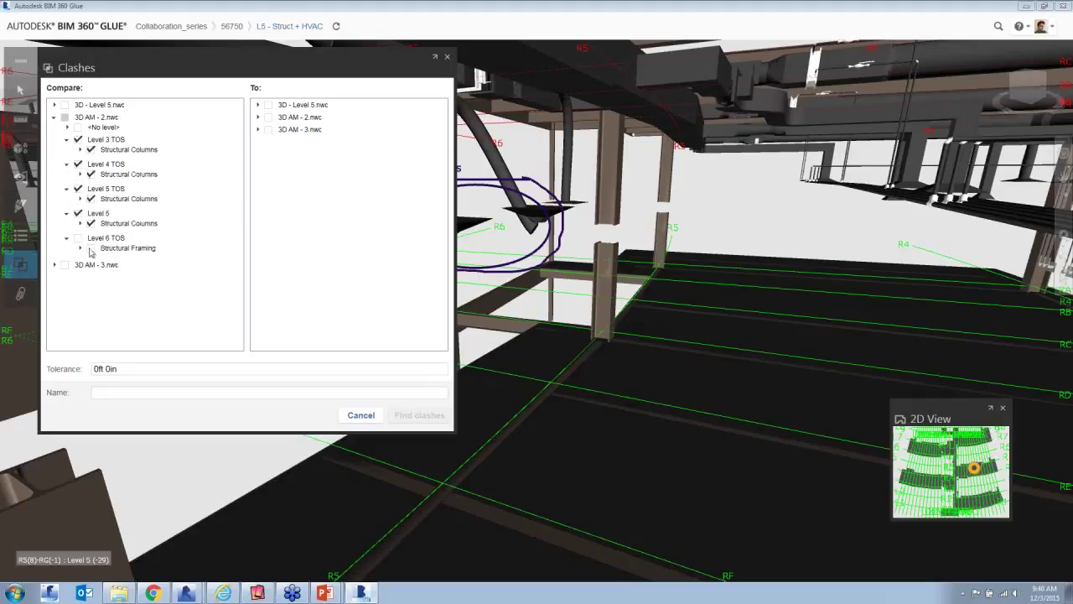
pyautogui.click(92, 248)
pyautogui.click(67, 128)
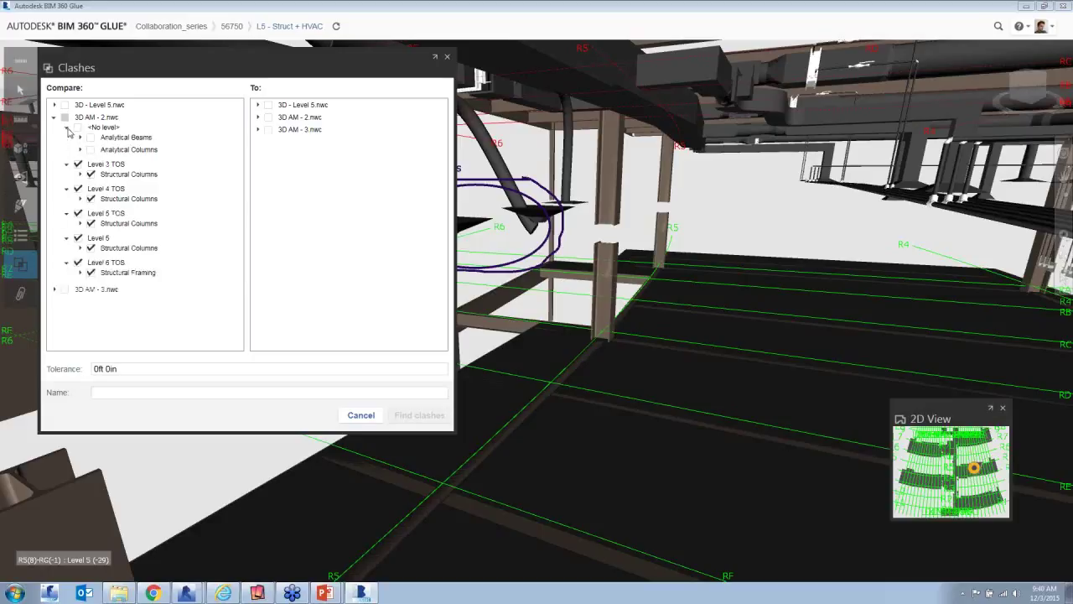
pyautogui.click(67, 128)
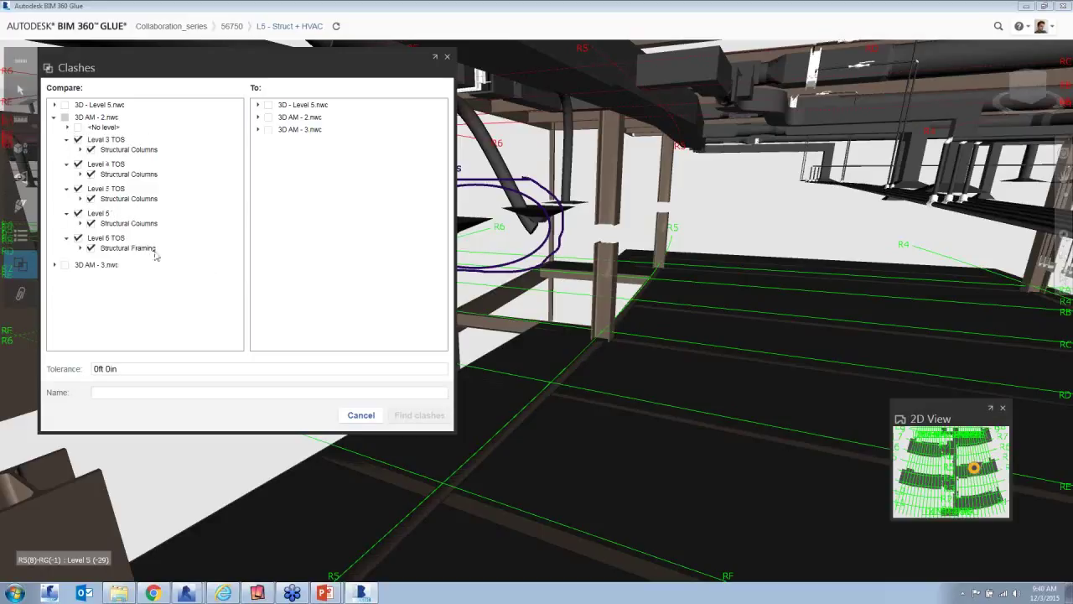
# Step: Add all named levels of 3D AM - 3.nwc to the compared set, leaving out the items without a level
pyautogui.click(54, 265)
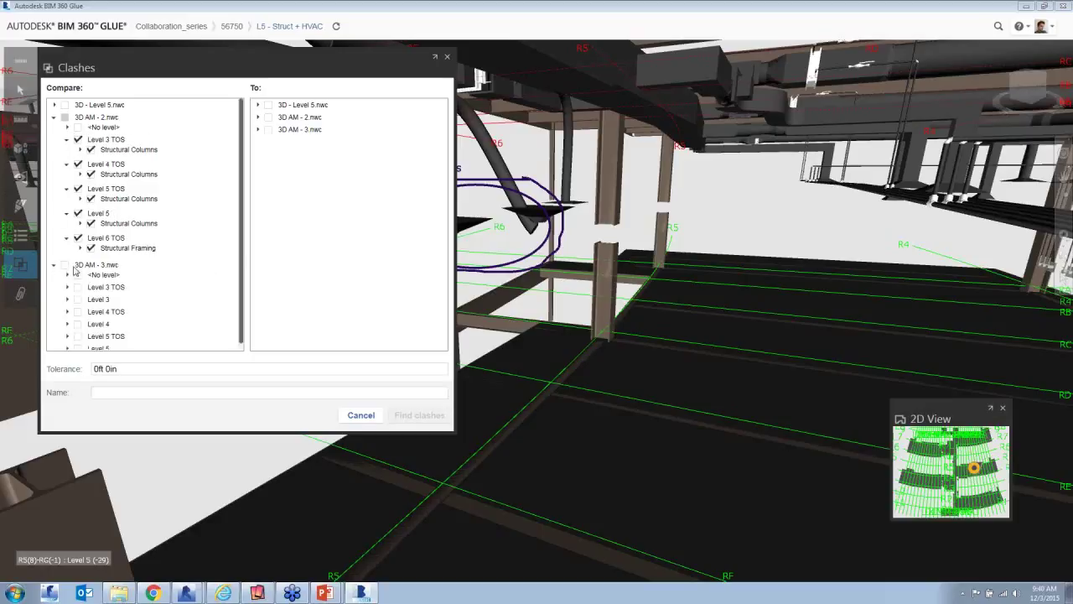
pyautogui.scroll(-1, 82, 283)
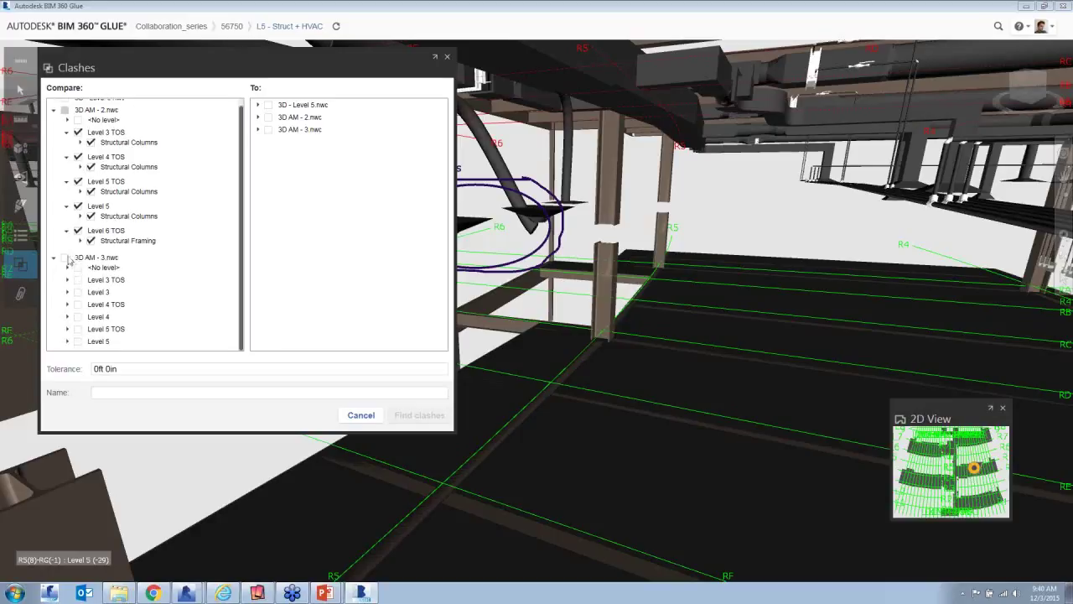
pyautogui.click(65, 258)
pyautogui.scroll(1, 160, 281)
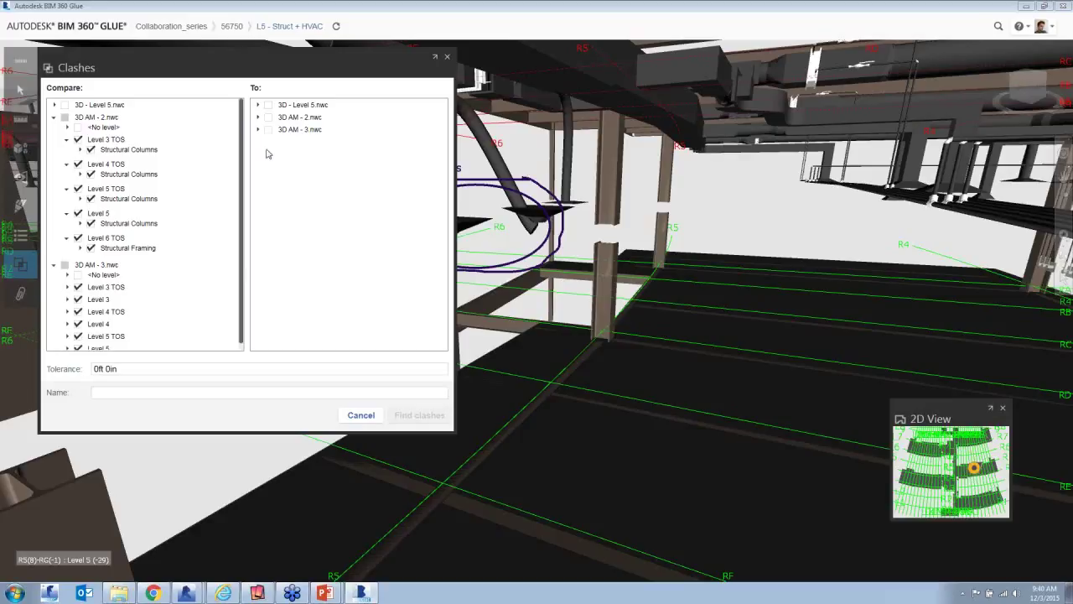
# Step: Compare against 3D - Level 5.nwc by including the Level 2 duct fittings and ducts and the Level 3 ducts
pyautogui.click(257, 105)
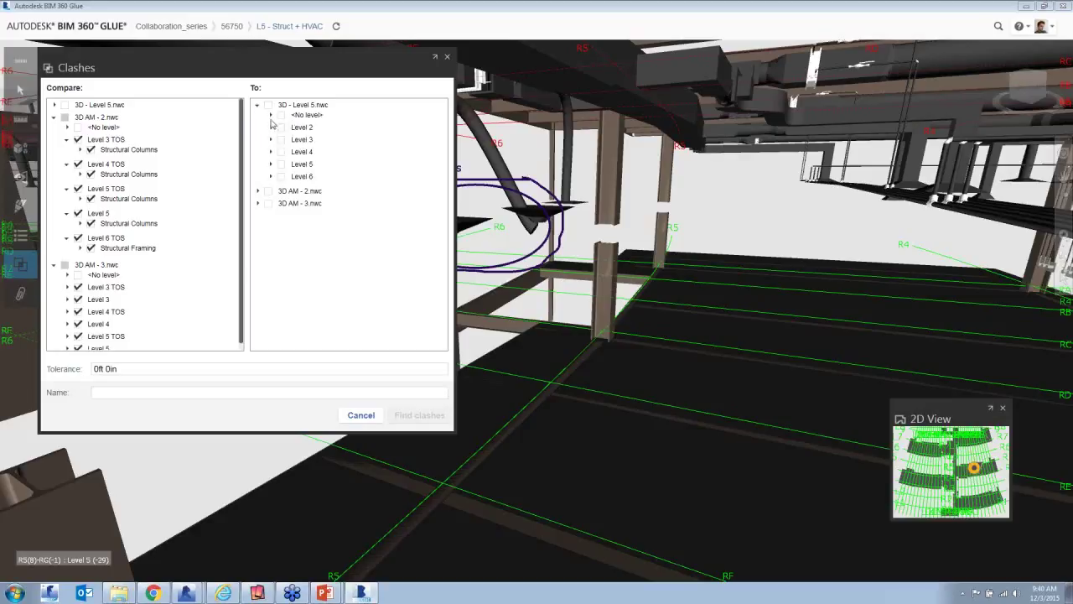
pyautogui.click(270, 127)
pyautogui.click(294, 150)
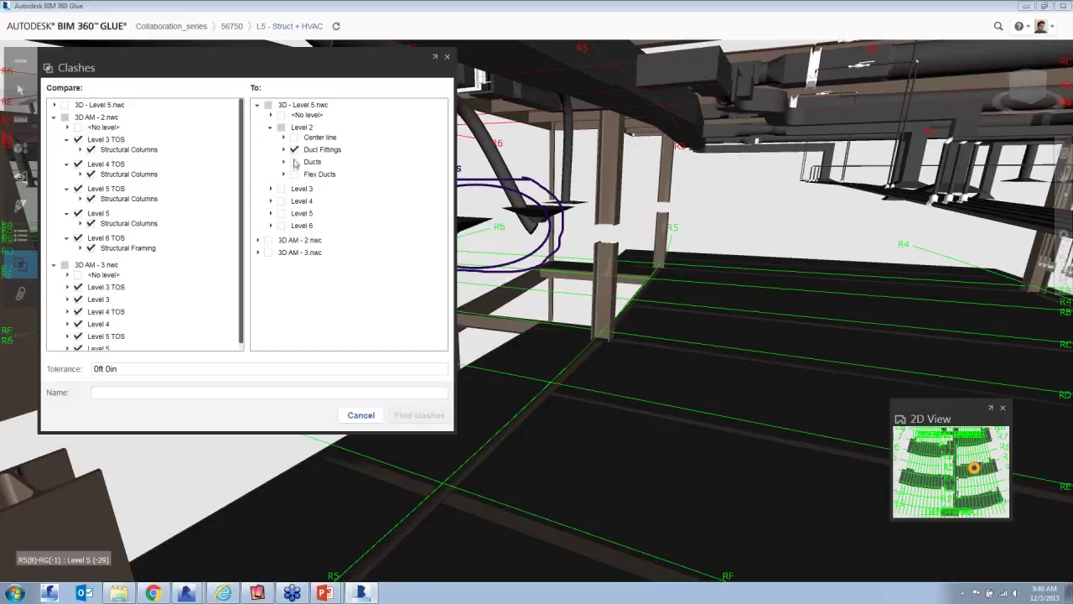
pyautogui.click(294, 162)
pyautogui.click(270, 189)
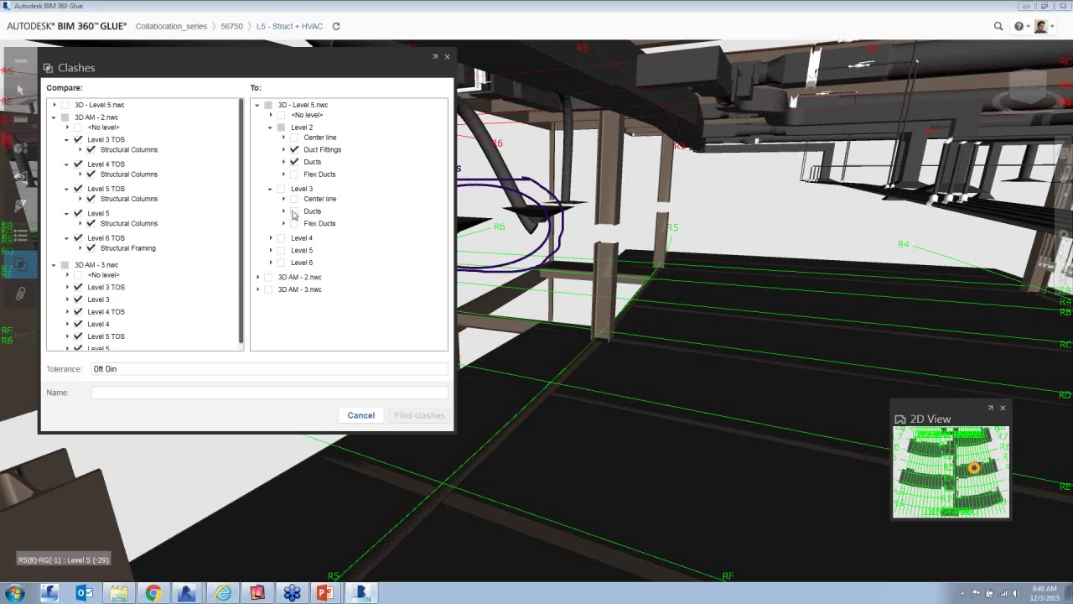
pyautogui.click(295, 212)
# Step: Add the duct fittings and ducts of Levels 4, 5 and 6 from 3D - Level 5.nwc to the set compared against
pyautogui.click(270, 238)
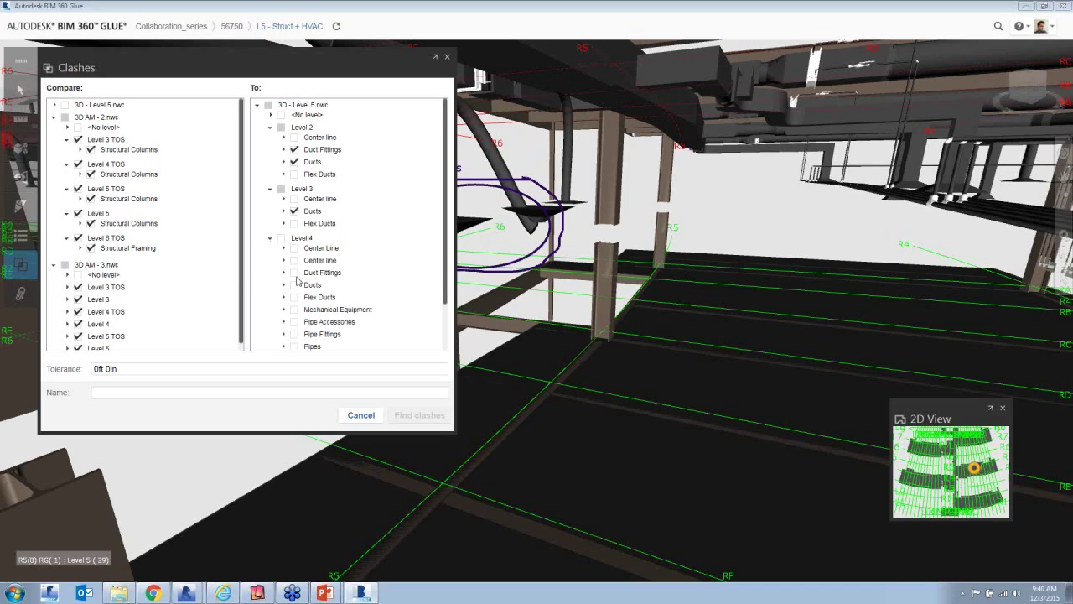
pyautogui.click(295, 274)
pyautogui.click(294, 285)
pyautogui.scroll(-1, 293, 289)
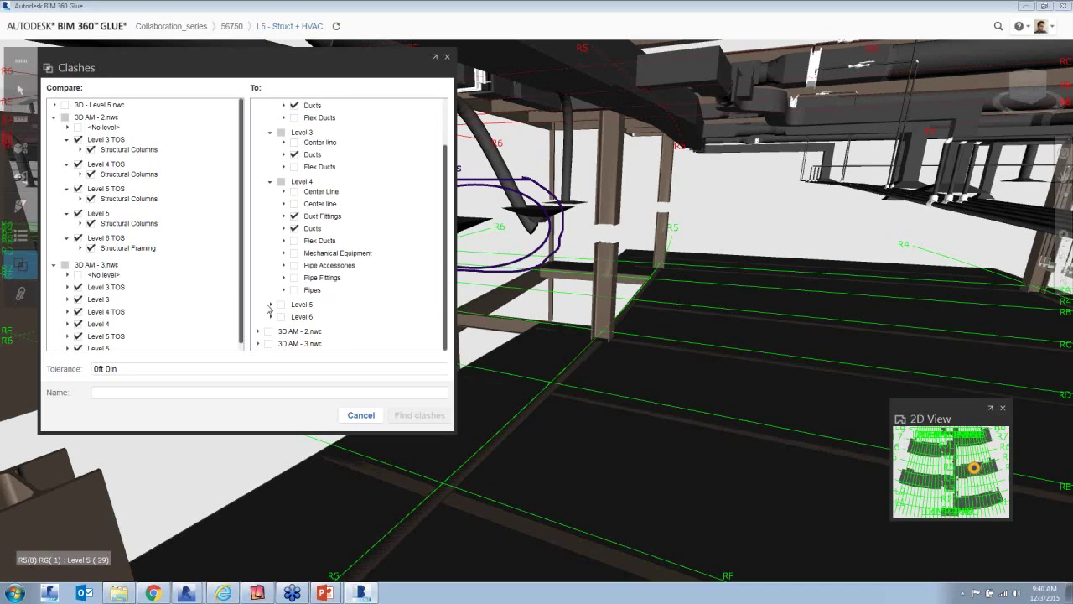
pyautogui.click(270, 302)
pyautogui.scroll(-1, 296, 324)
pyautogui.scroll(-1, 296, 324)
pyautogui.click(295, 241)
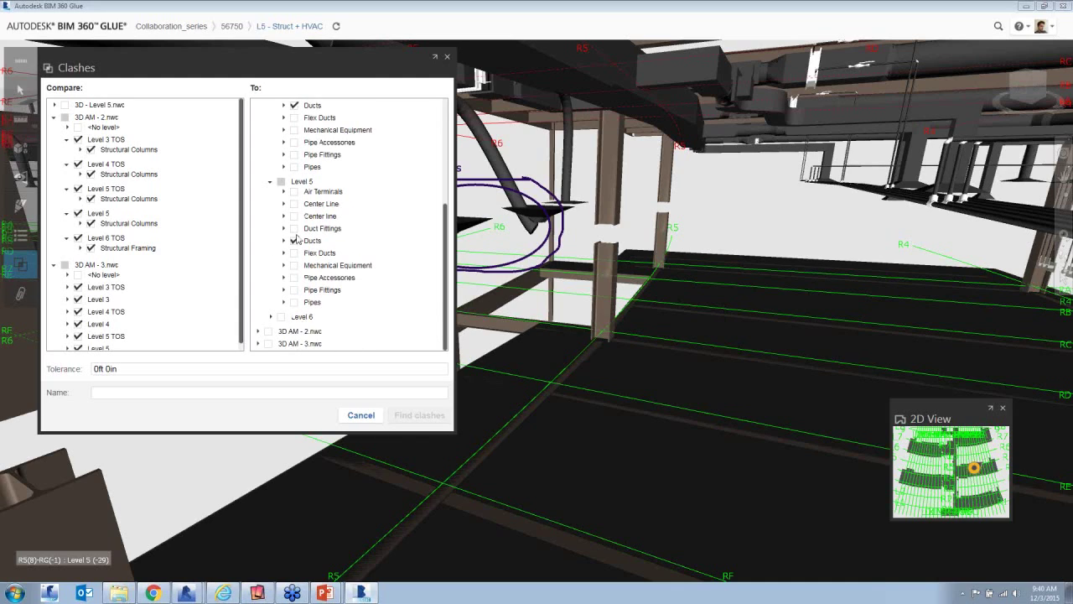
pyautogui.click(270, 317)
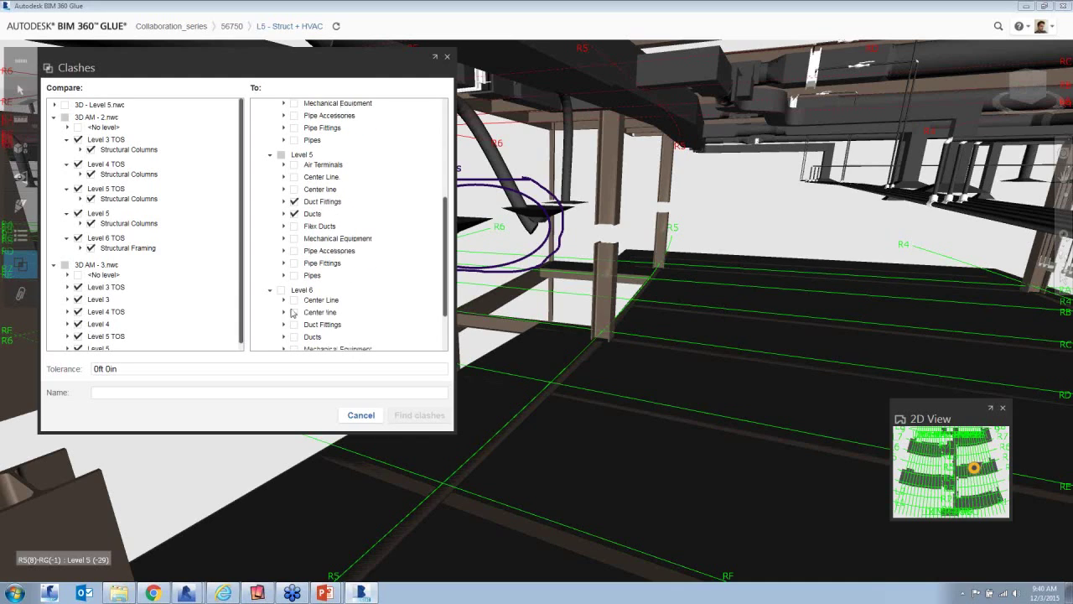
pyautogui.click(294, 325)
pyautogui.click(294, 336)
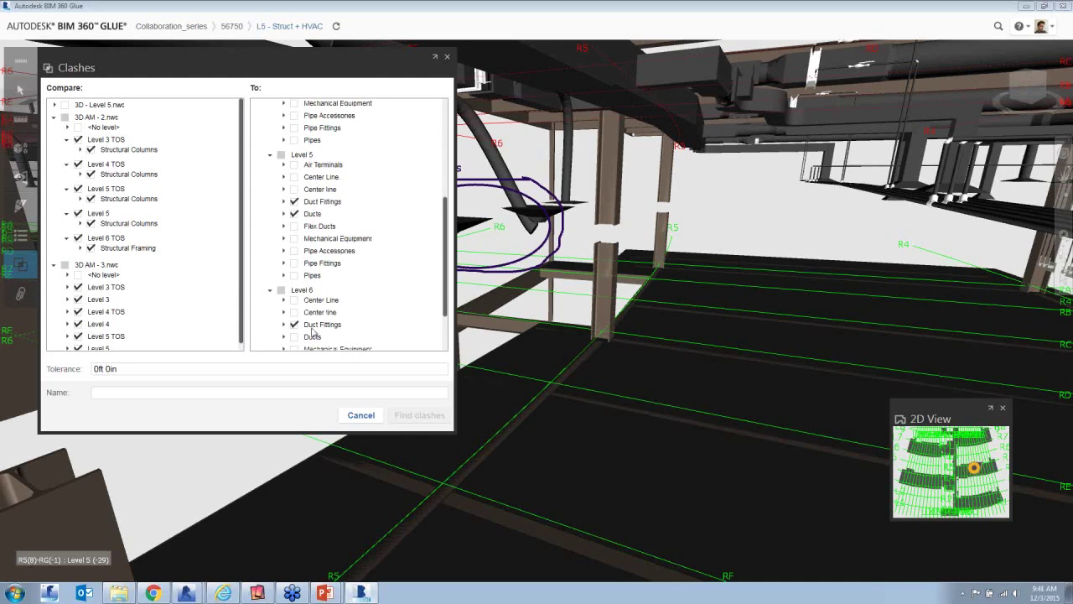
# Step: Name the clash analysis "Struct vs HVAC Ducts" and find its clashes
pyautogui.click(224, 397)
pyautogui.write('Struct vs HVAC Ducts')
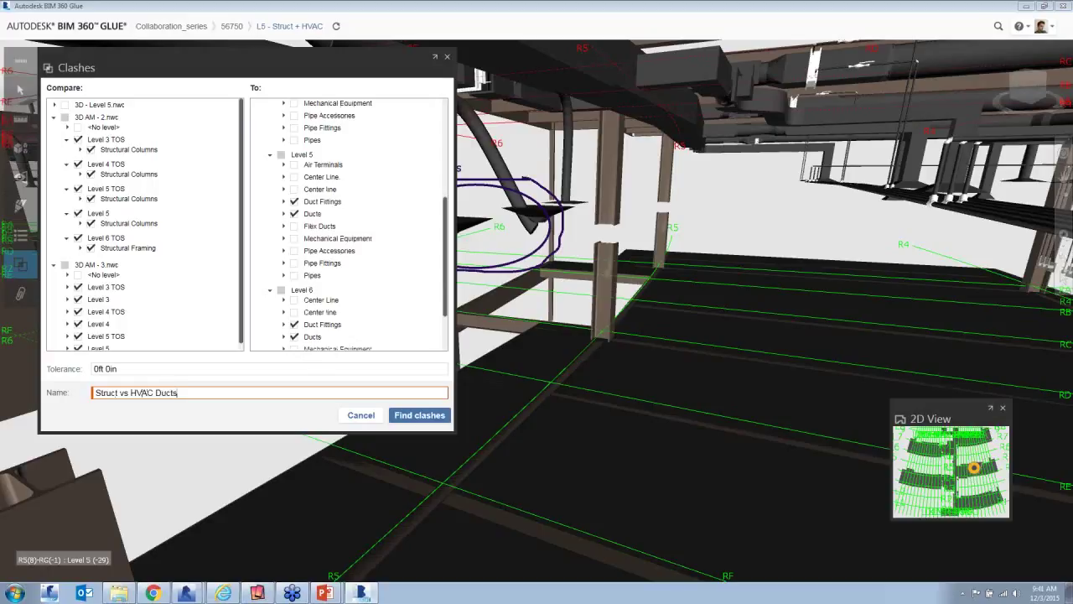
pyautogui.click(417, 416)
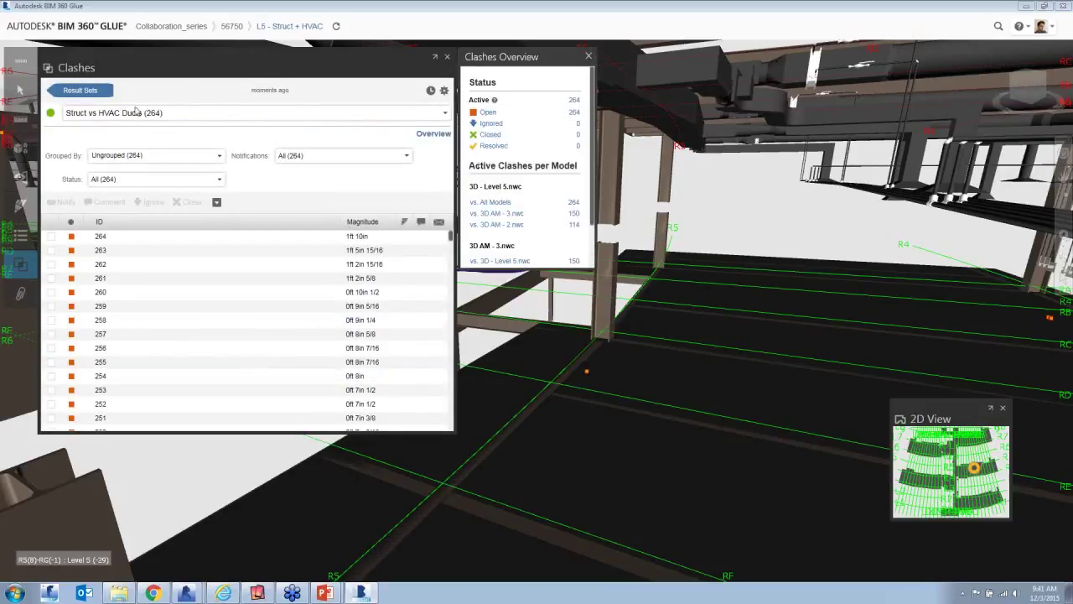
# Step: Go back to the list of result sets, reopen Struct vs HVAC Ducts, and show the whole model
pyautogui.click(93, 99)
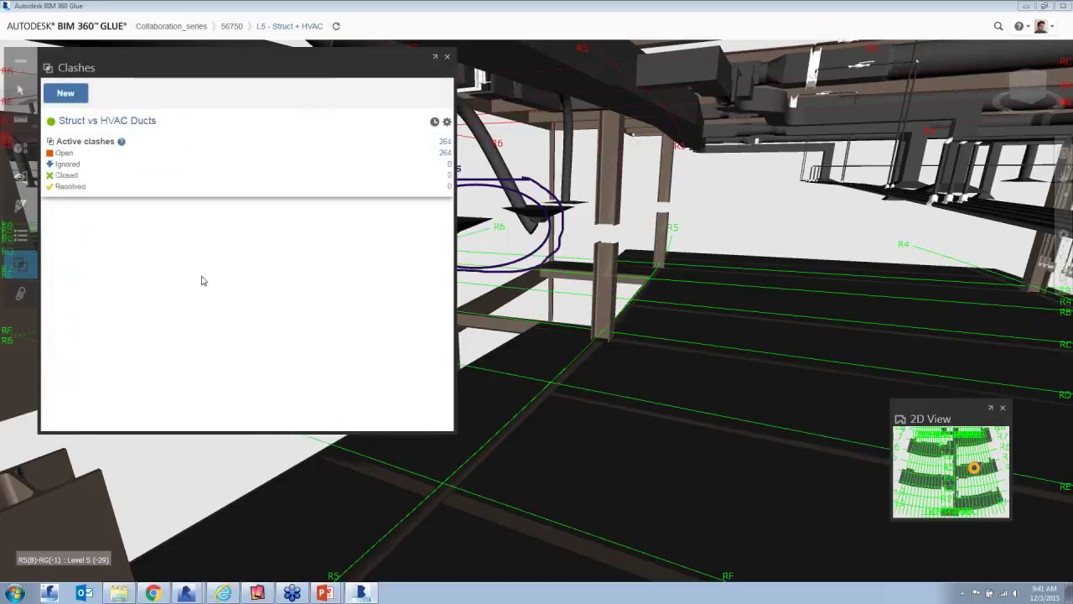
pyautogui.click(126, 121)
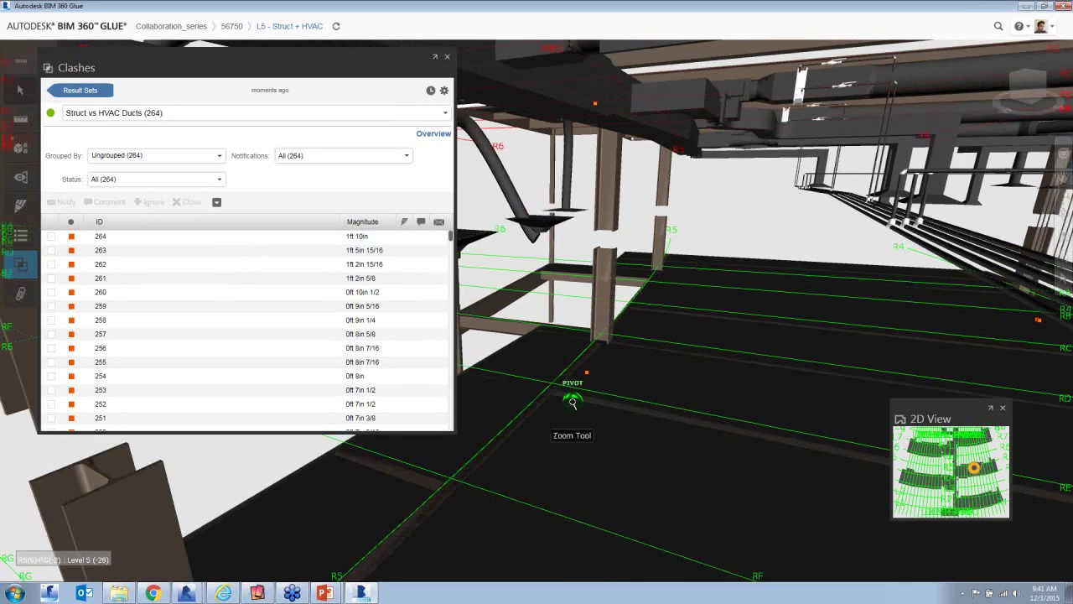
pyautogui.click(991, 49)
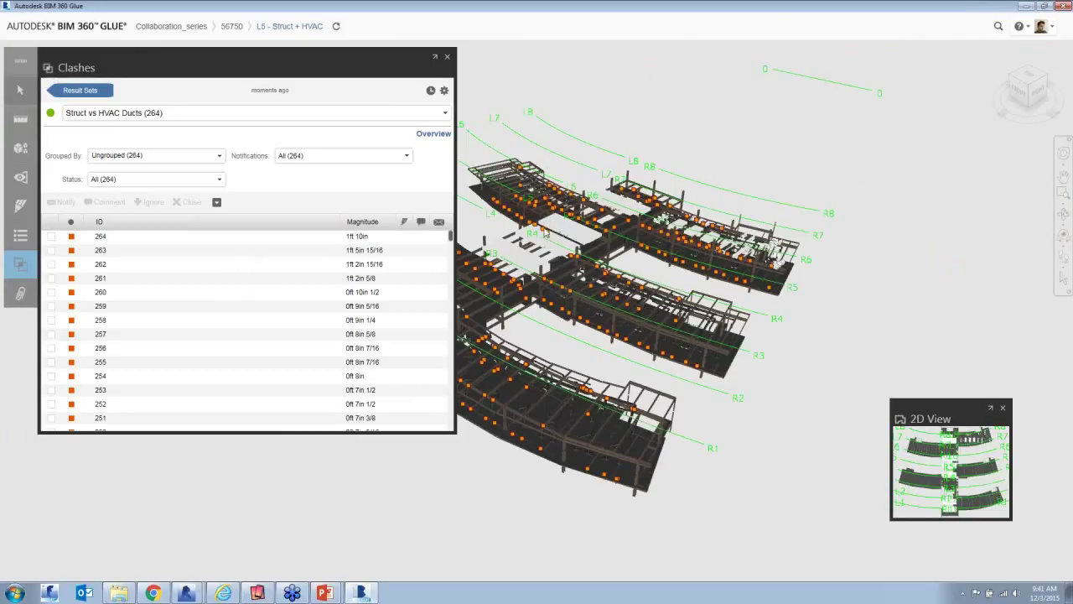
# Step: Browse the clash list and inspect clashes 112 and 126 in the model
pyautogui.moveTo(450, 239); pyautogui.dragTo(451, 299)
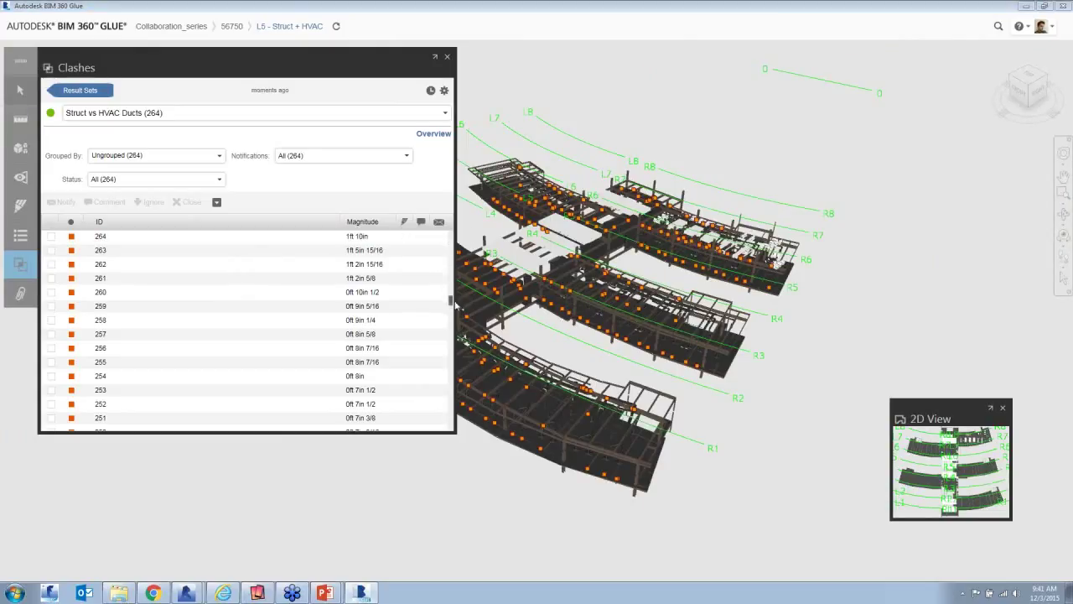
pyautogui.scroll(-4, 101, 331)
pyautogui.scroll(-20, 120, 350)
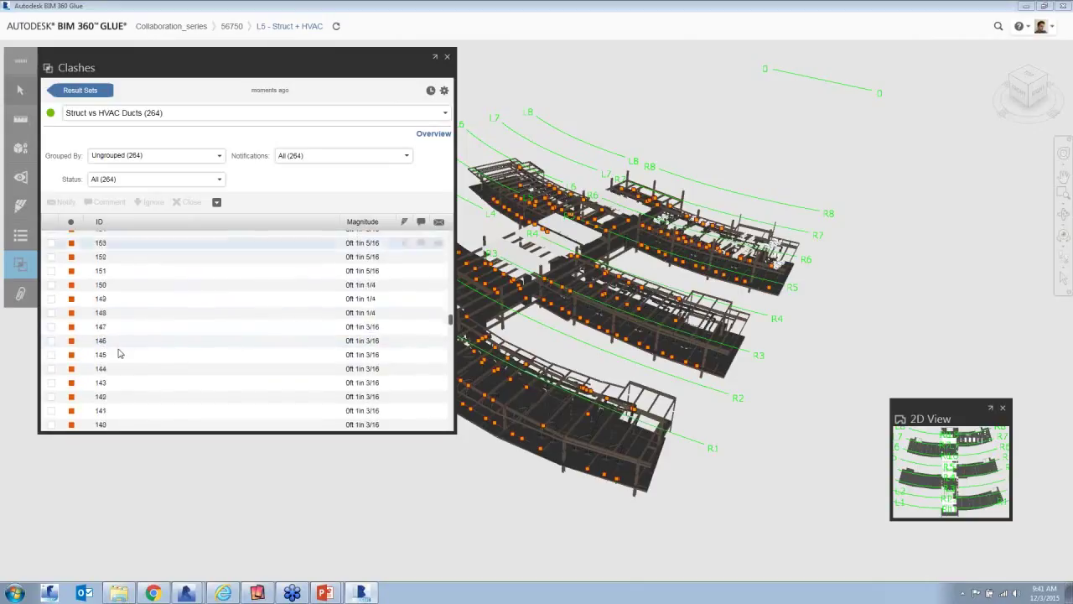
pyautogui.scroll(3, 121, 299)
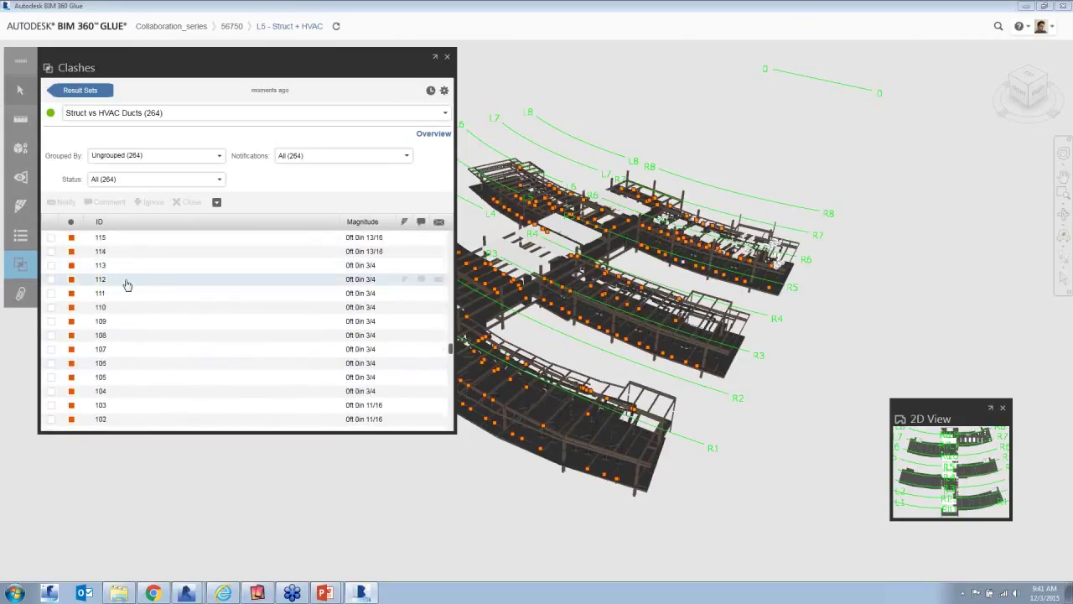
pyautogui.click(125, 285)
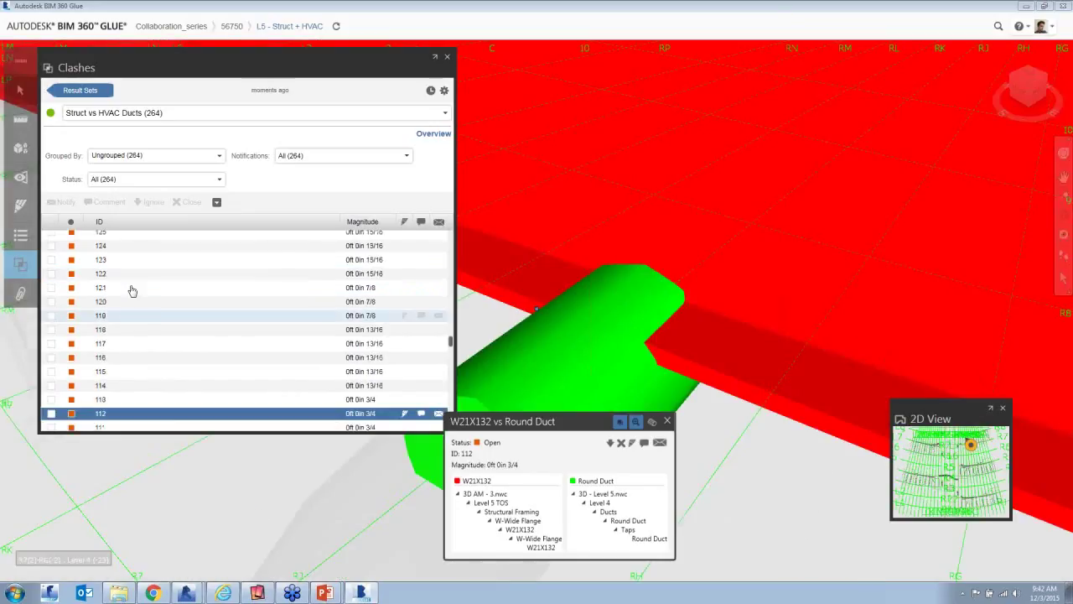
pyautogui.scroll(1, 134, 285)
pyautogui.click(140, 277)
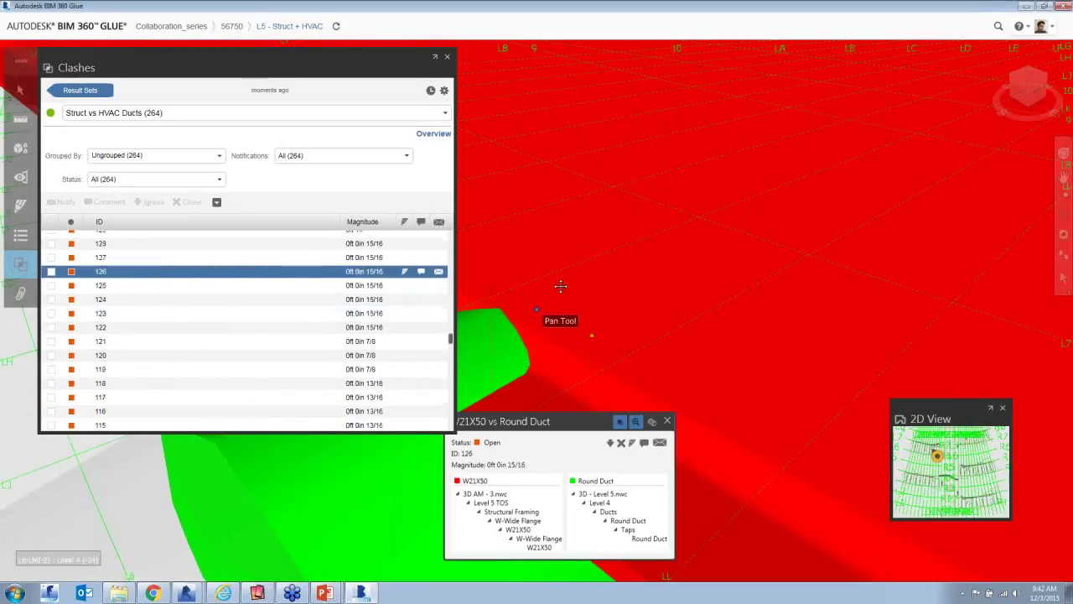
pyautogui.scroll(-3, 561, 287)
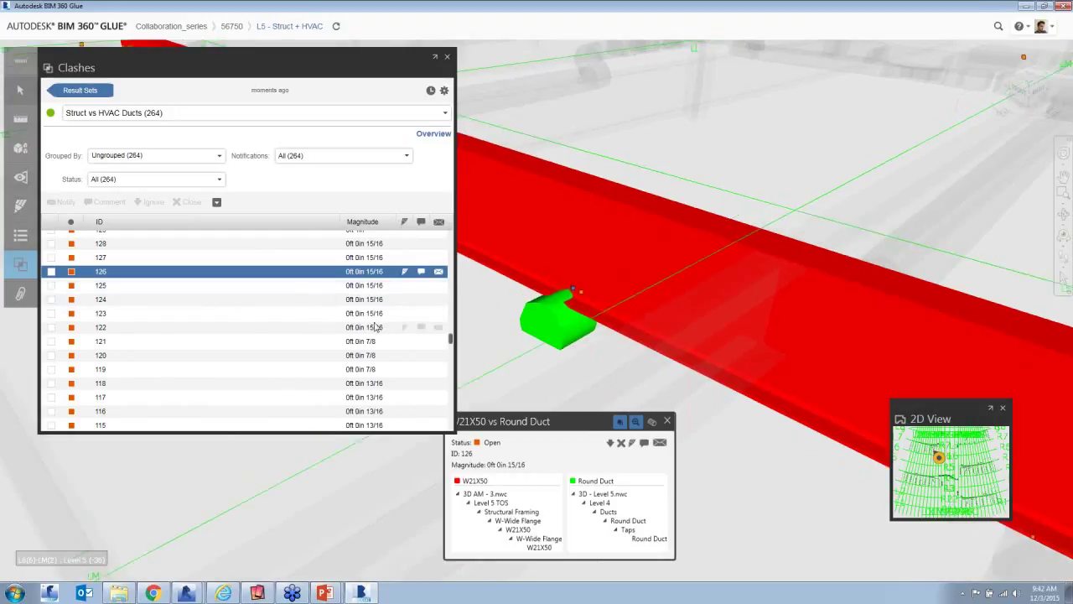
# Step: Review the range of clash magnitudes, check the tolerance setting of a new clash analysis, and return to the Struct vs HVAC Ducts results
pyautogui.moveTo(451, 283); pyautogui.dragTo(370, 243)
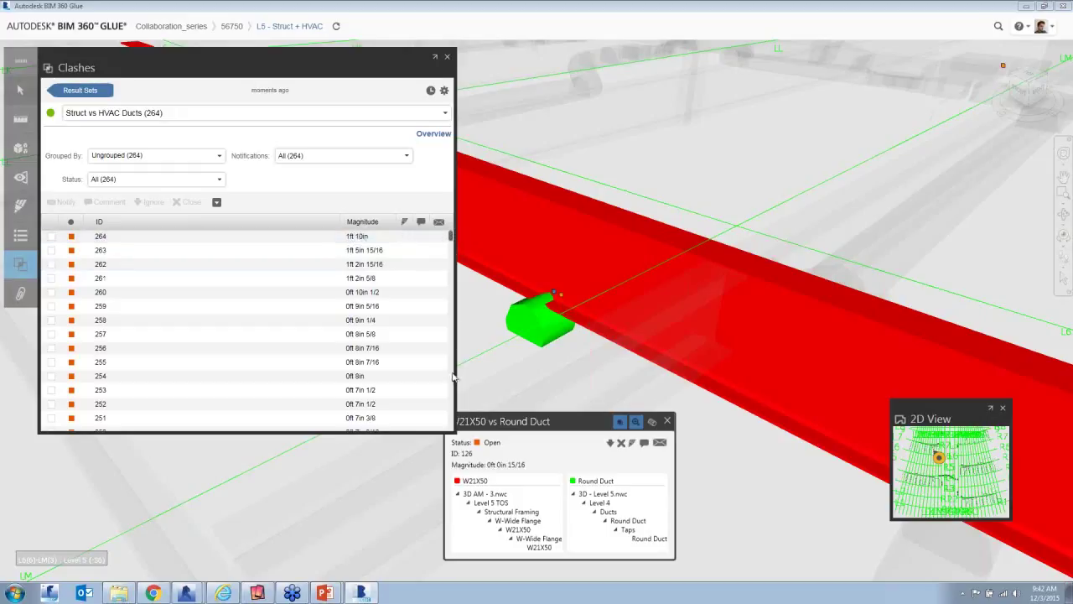
pyautogui.moveTo(451, 237); pyautogui.dragTo(460, 430)
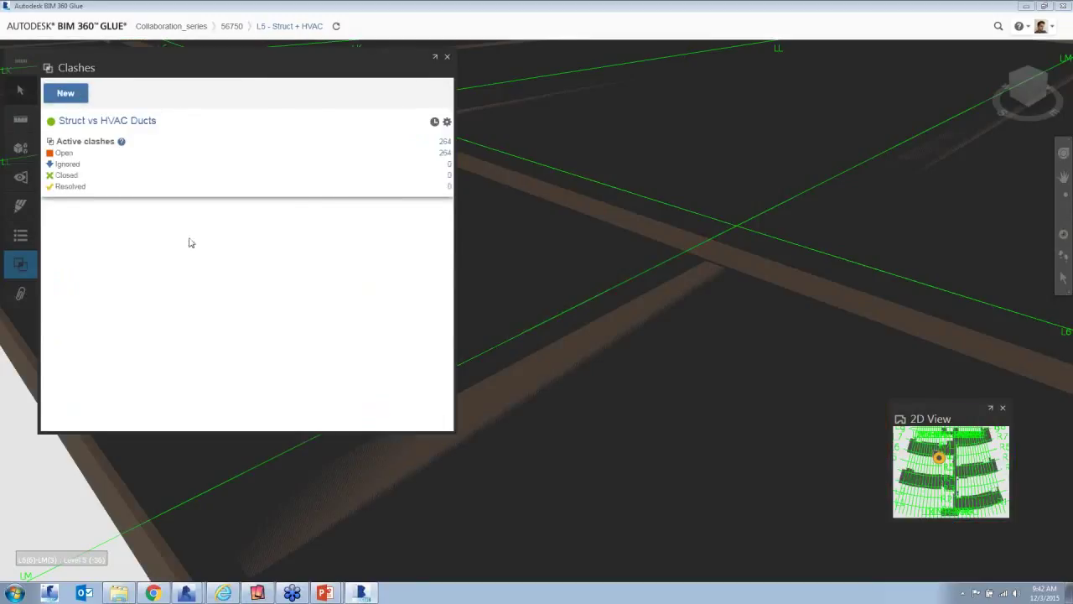
pyautogui.click(105, 369)
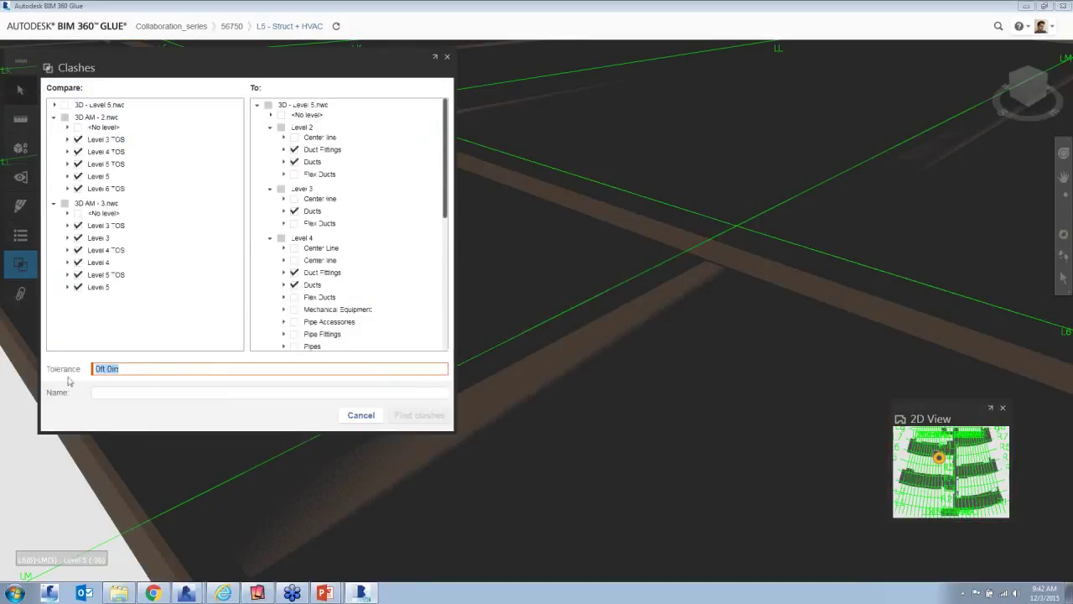
pyautogui.click(360, 413)
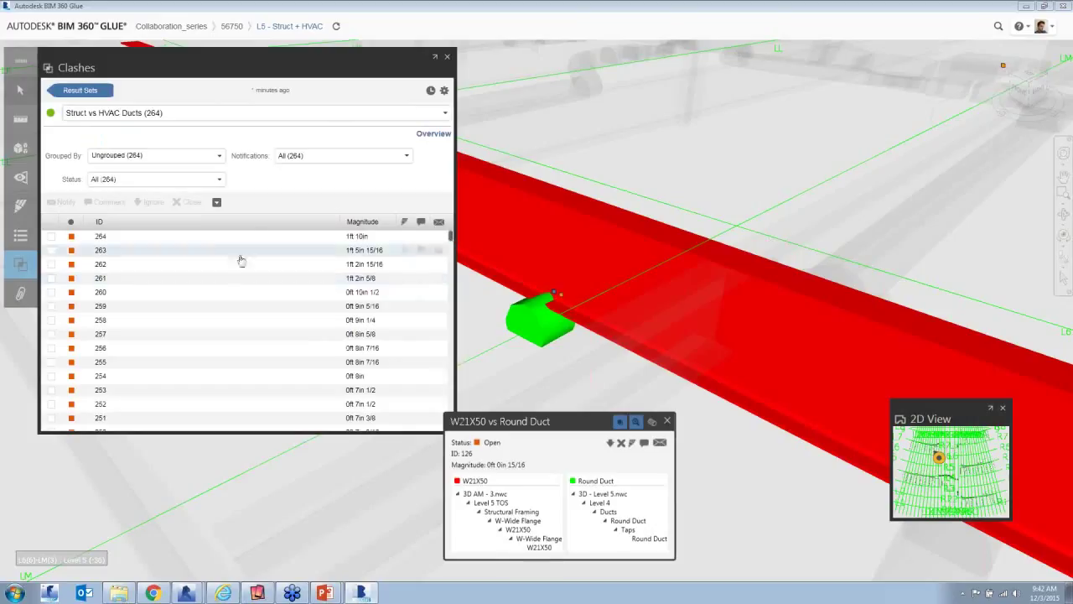
pyautogui.click(451, 239)
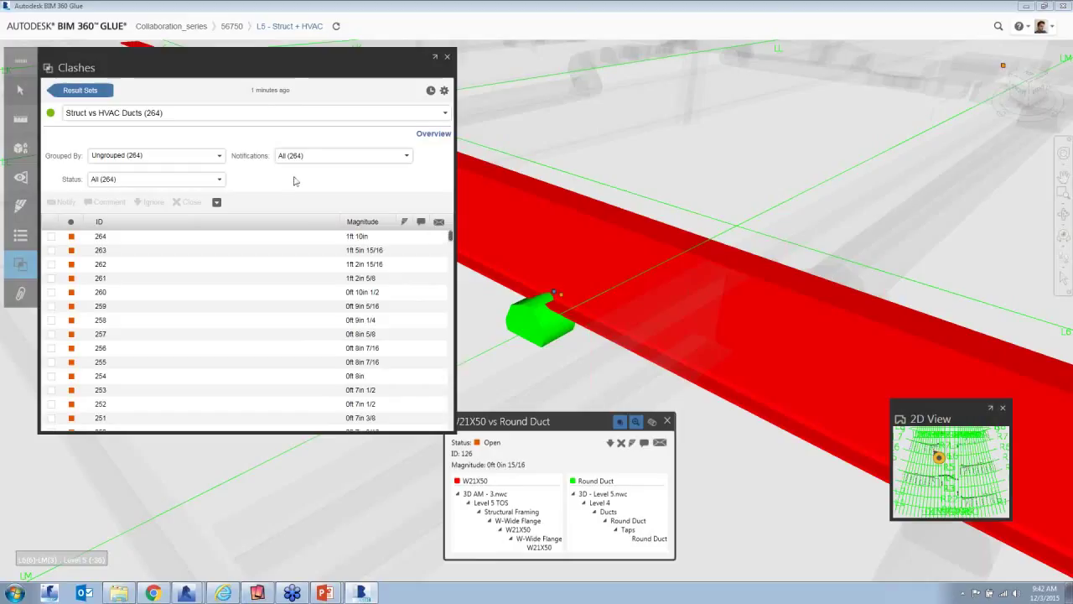
# Step: Group the clashes by 3D - Level 5.nwc against all models
pyautogui.click(216, 159)
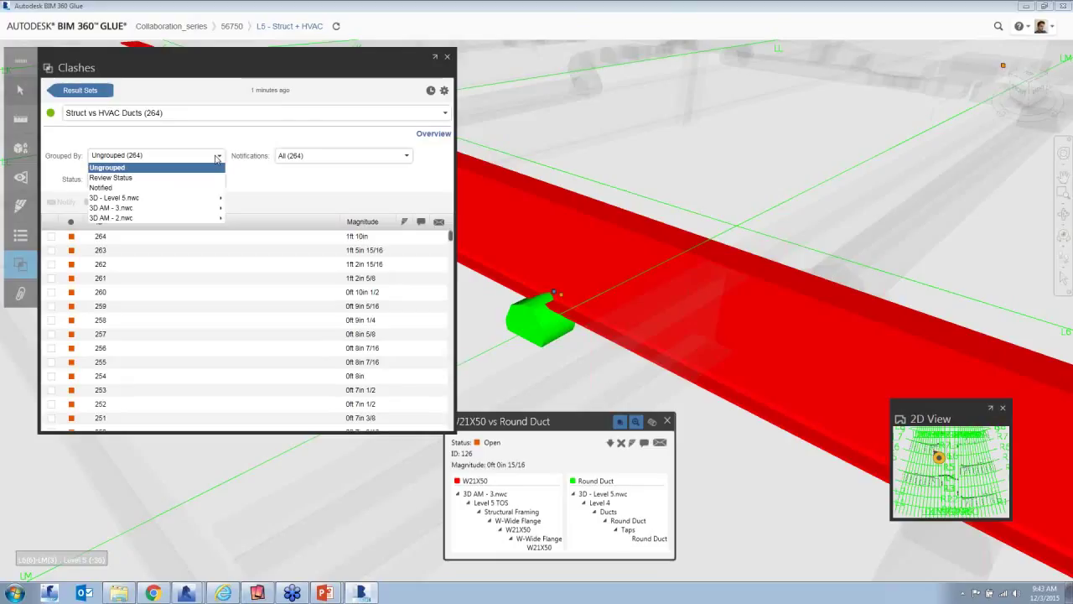
pyautogui.moveTo(152, 201)
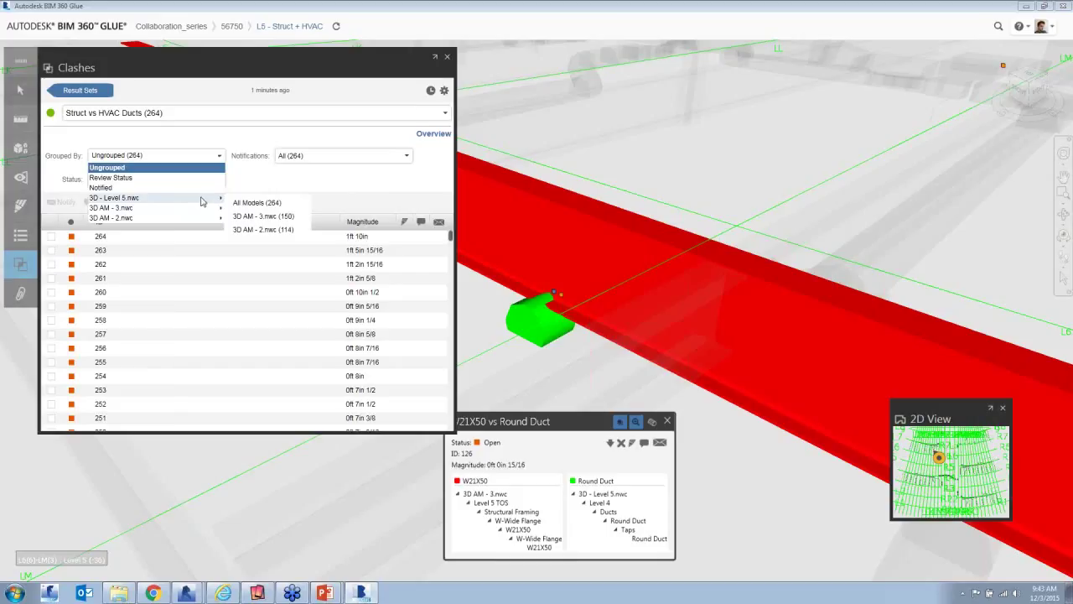
pyautogui.click(257, 202)
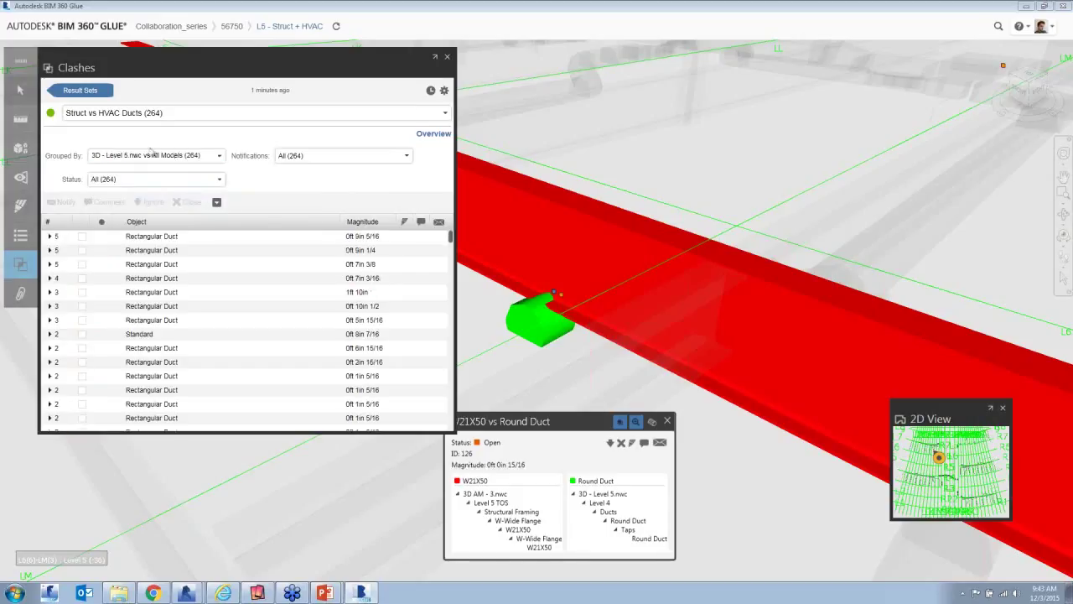
# Step: Inspect the first rectangular duct's clash group in the model and expand it to list the clashing beams
pyautogui.click(122, 239)
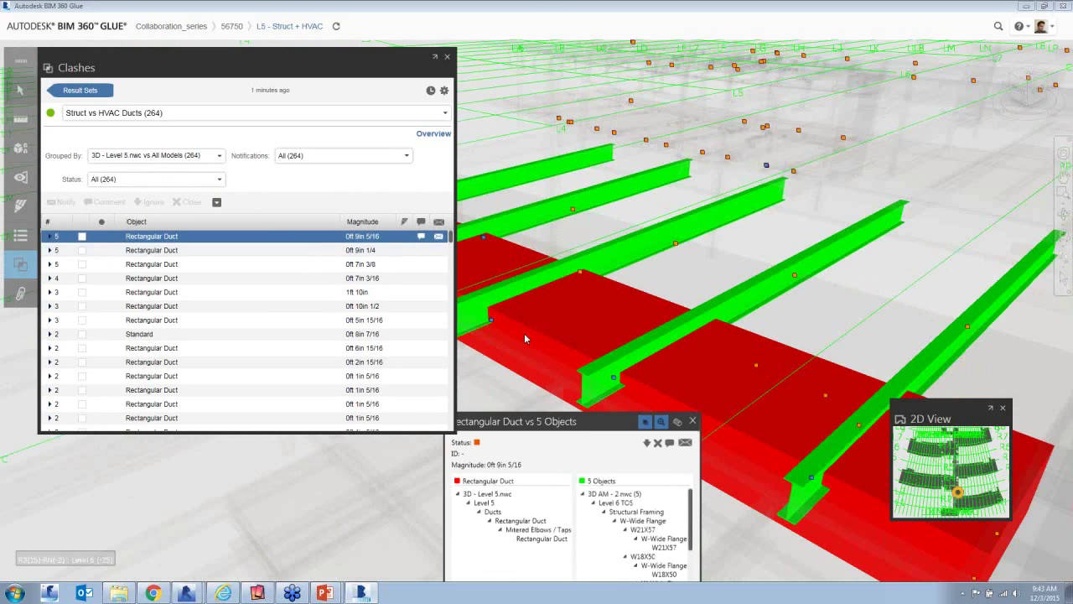
pyautogui.scroll(-3, 602, 331)
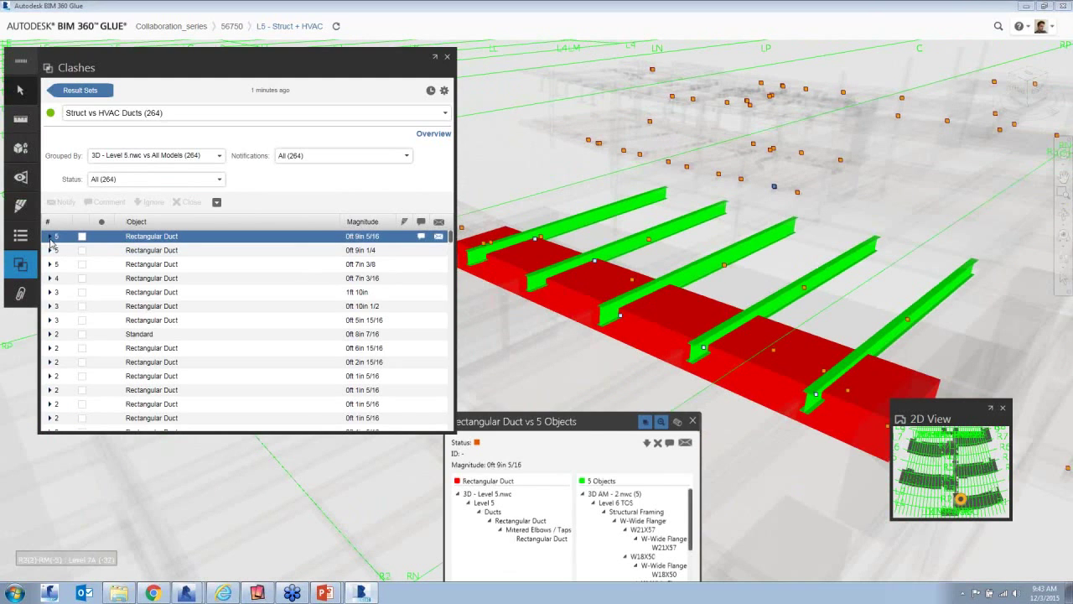
pyautogui.click(49, 237)
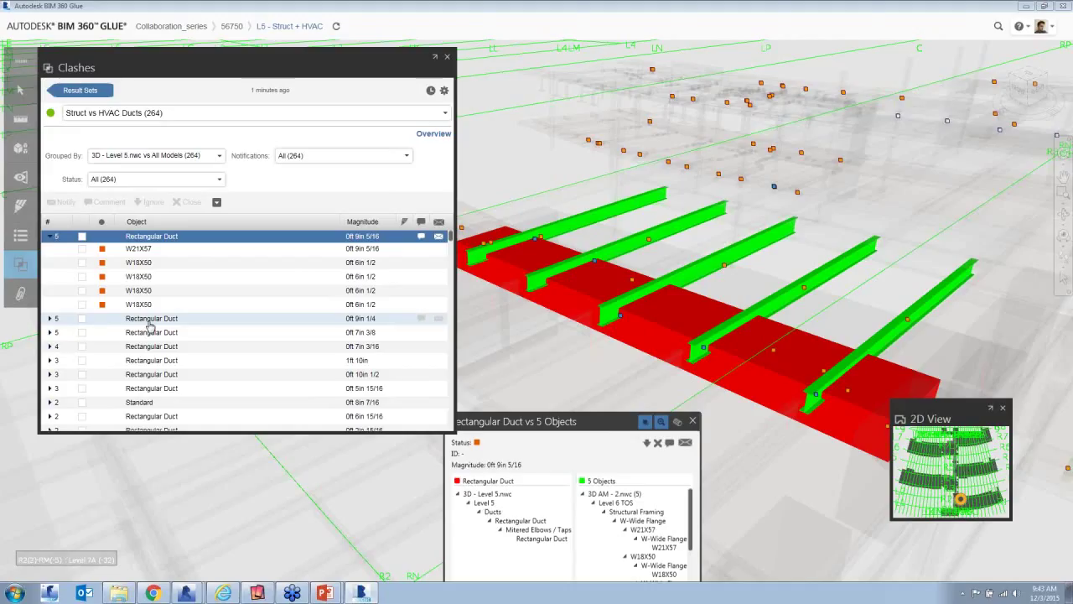
# Step: Add the comment "Move duct down" to the five clashes in the first Rectangular Duct group
pyautogui.click(81, 236)
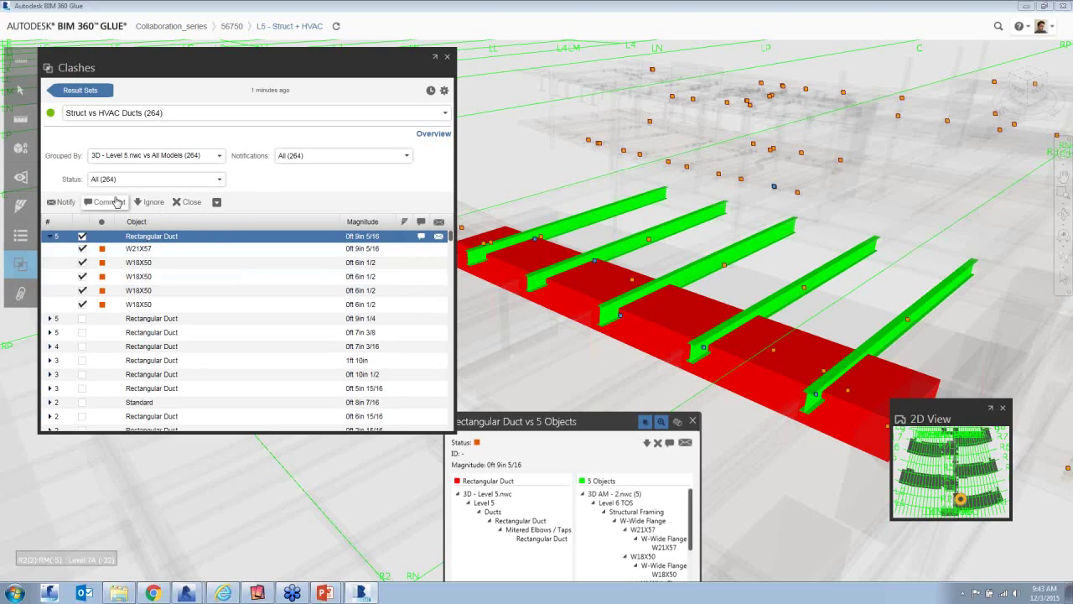
pyautogui.click(109, 202)
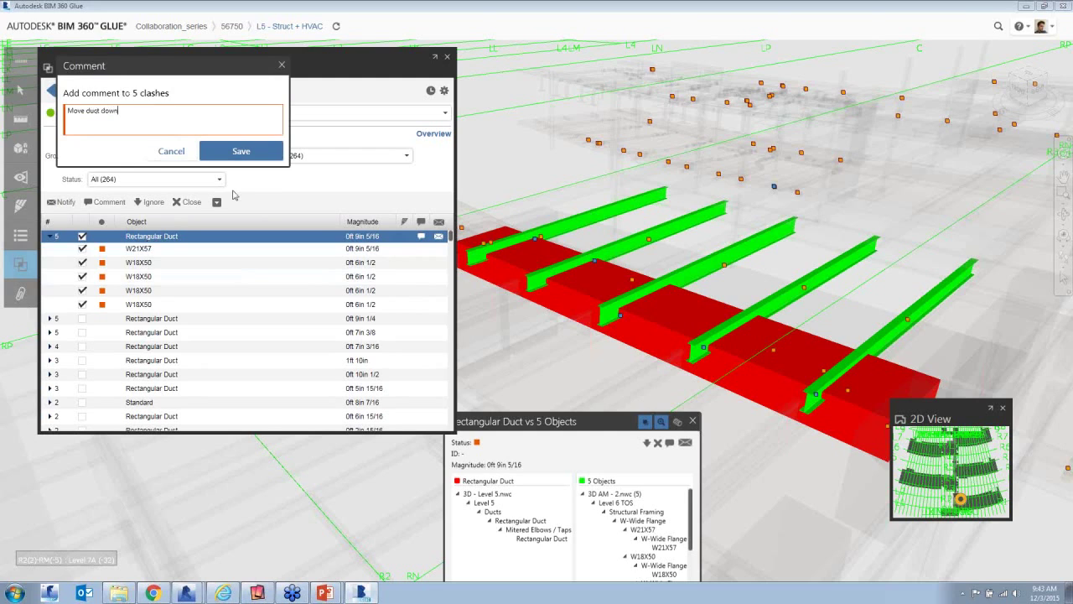
pyautogui.click(242, 151)
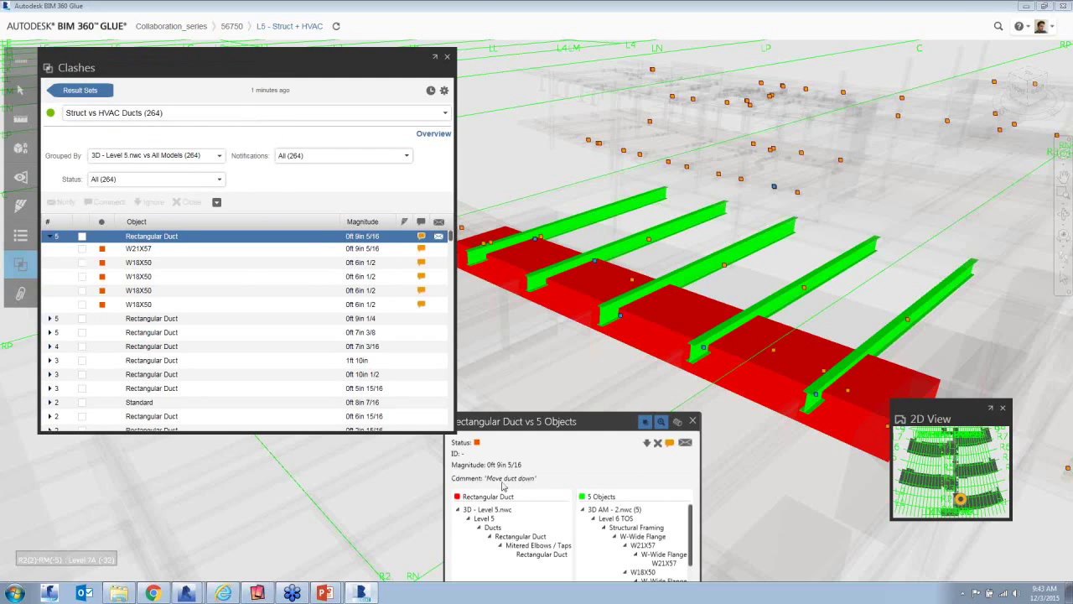
# Step: Inspect a single commented W18X50 clash in the model and return to the whole Rectangular Duct group
pyautogui.click(178, 291)
pyautogui.click(179, 278)
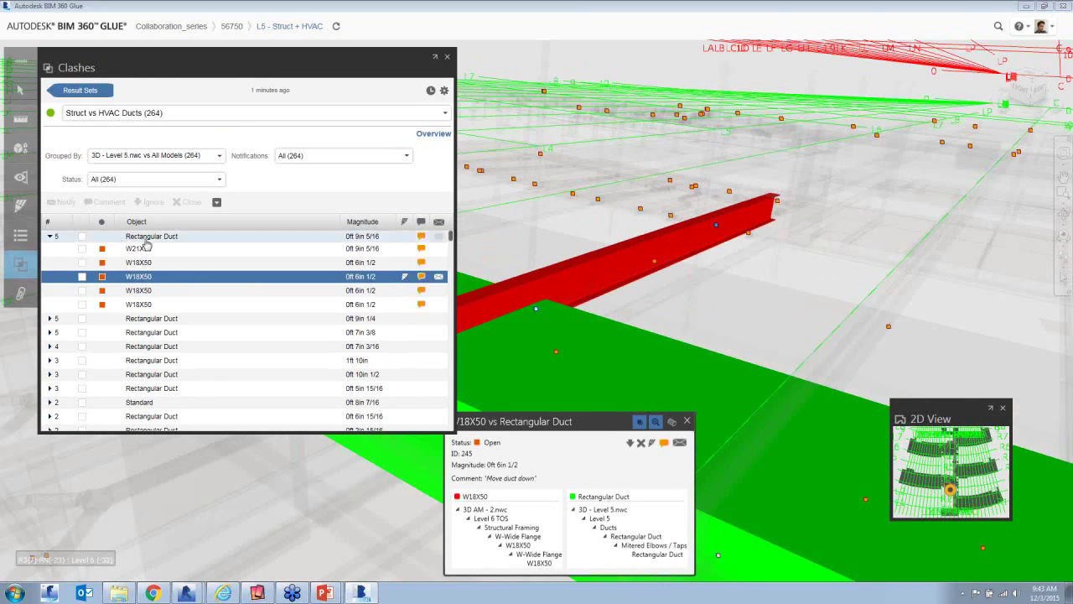
pyautogui.click(145, 239)
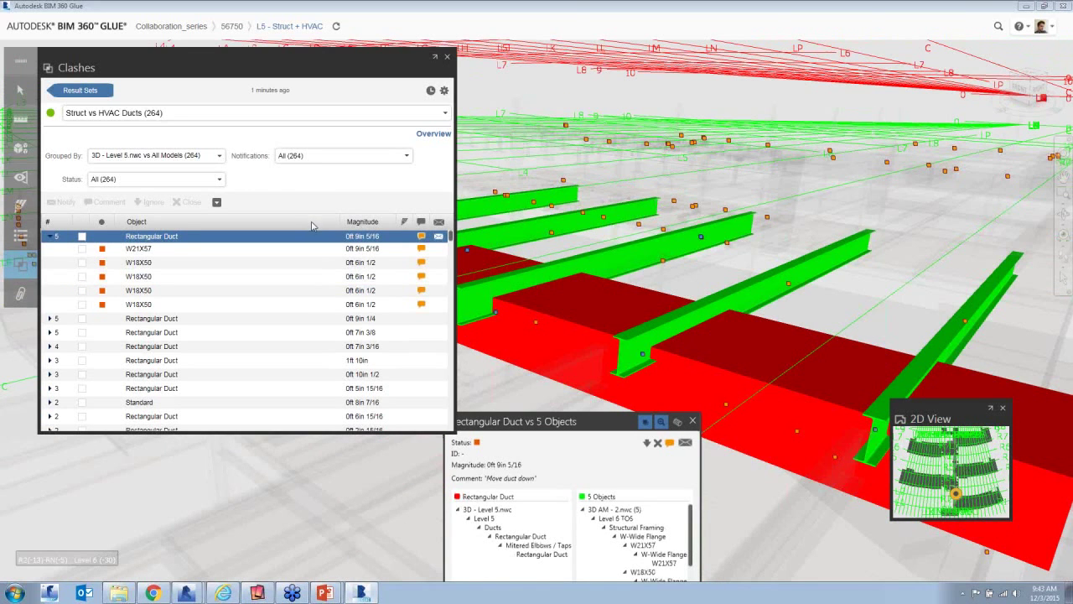
# Step: Notify the three selectable project members of the duct group's five clashes with the message "Please resolve before Friday!"
pyautogui.click(82, 237)
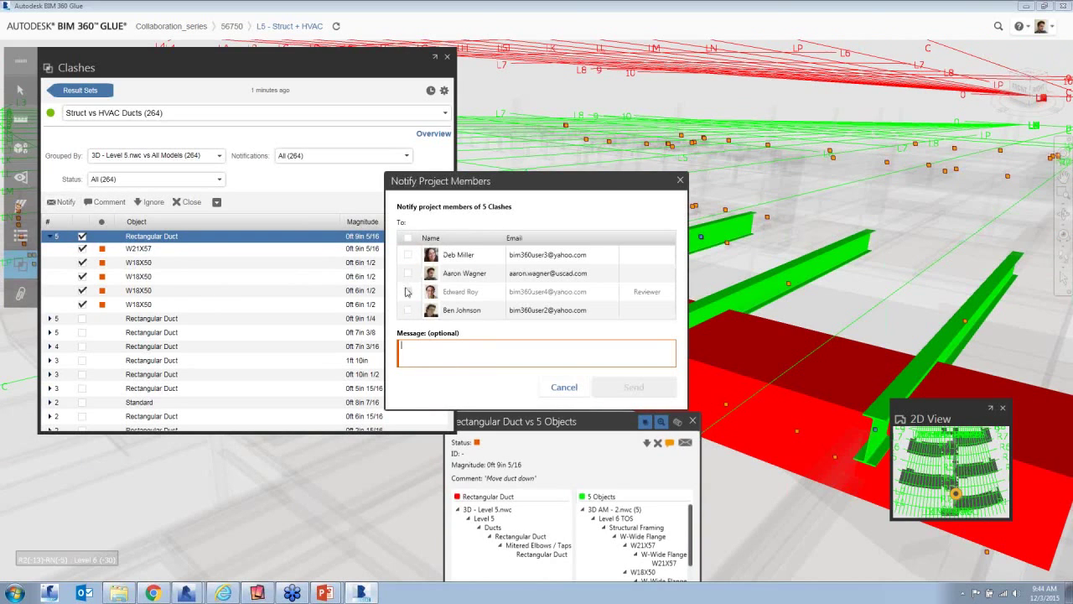
pyautogui.click(407, 311)
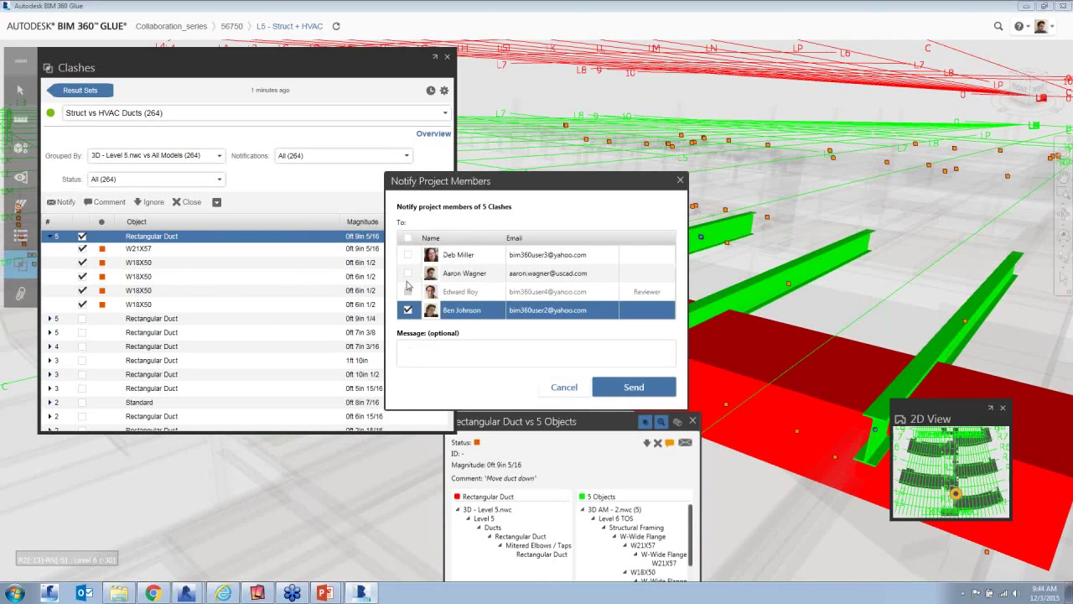
pyautogui.click(408, 255)
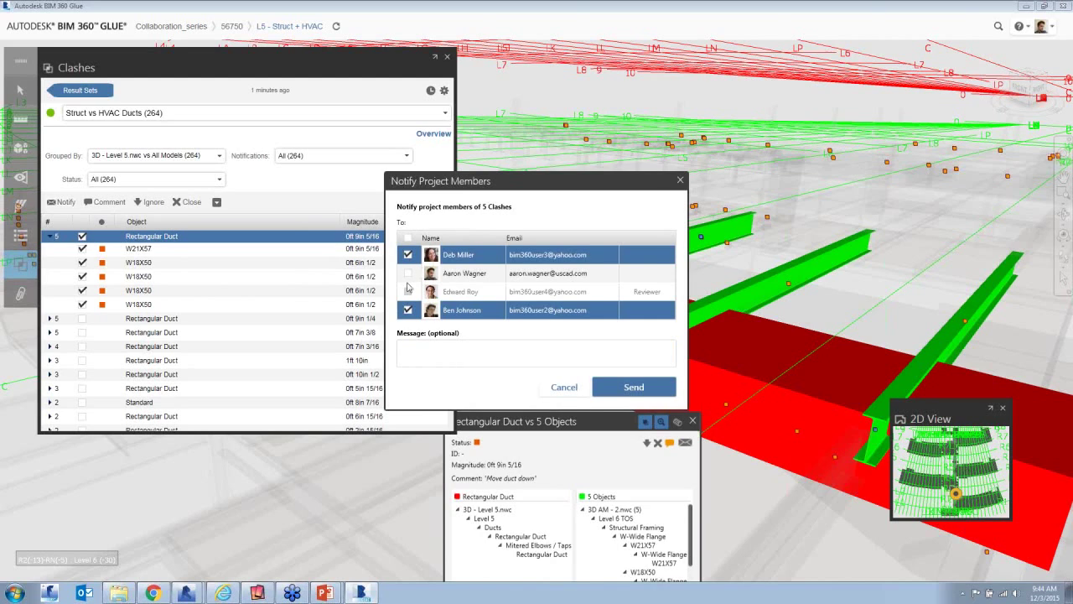
pyautogui.click(408, 274)
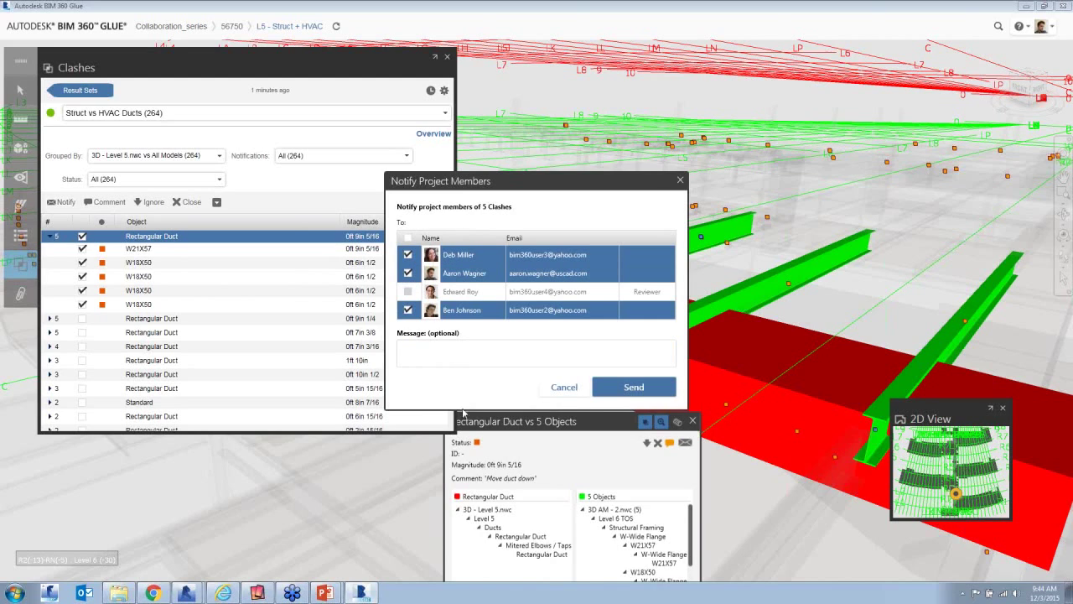
pyautogui.click(468, 349)
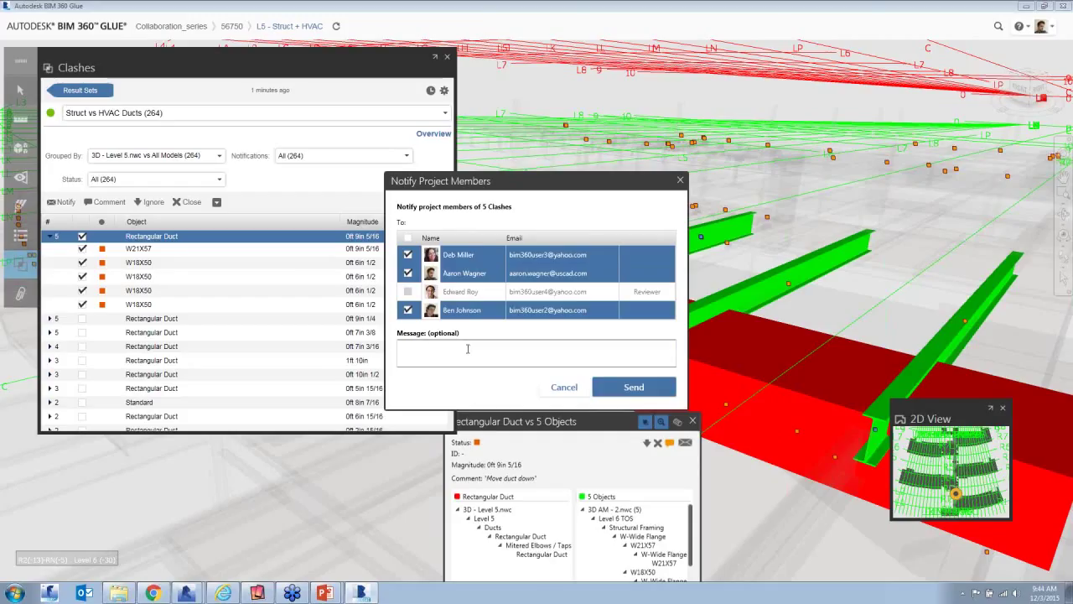
pyautogui.write('Please resolve before Friday!')
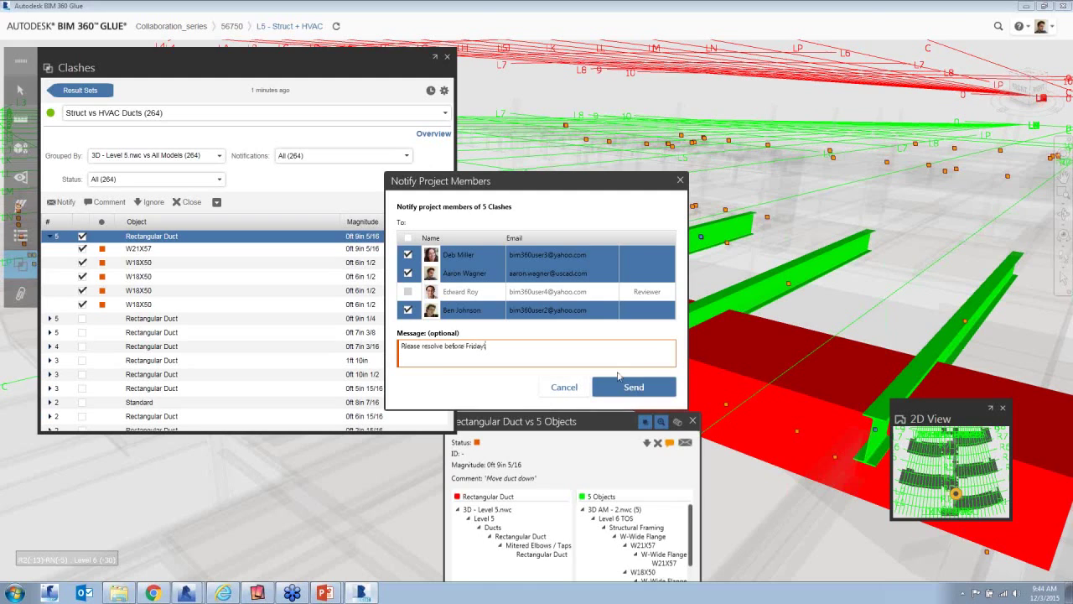
pyautogui.click(629, 387)
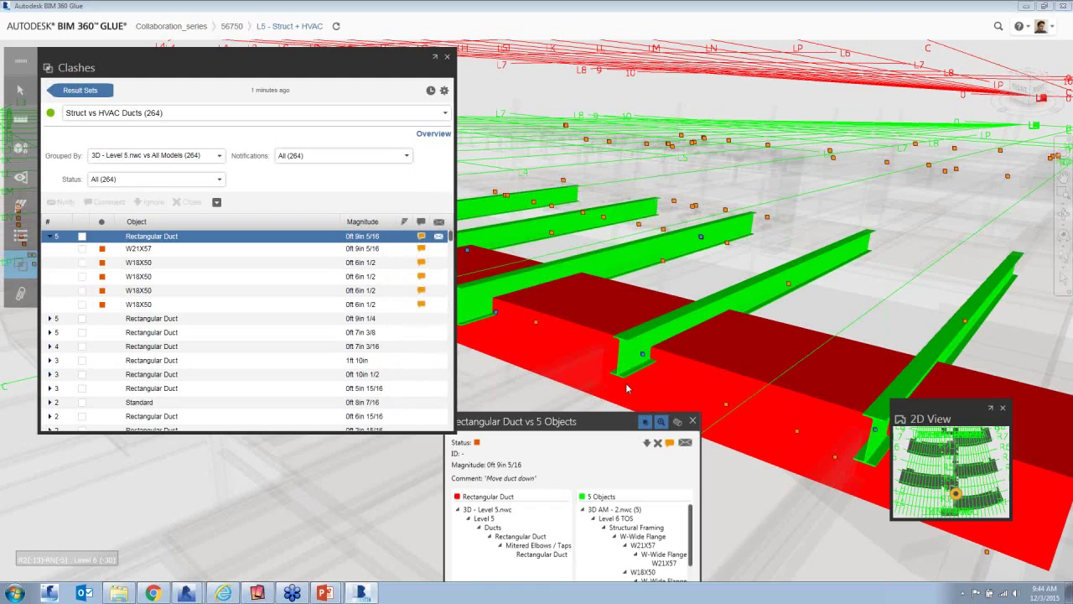
# Step: Switch to Yahoo Mail in the browser and open the Autodesk BIM 360 Glue notification thread for project 56750
pyautogui.click(576, 315)
pyautogui.click(216, 596)
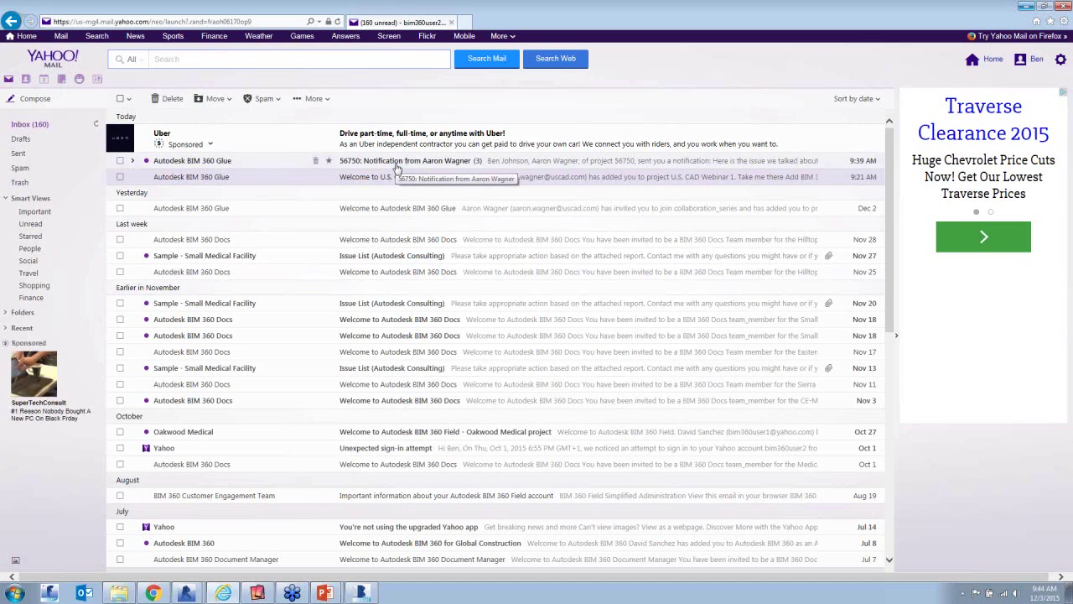
pyautogui.click(397, 163)
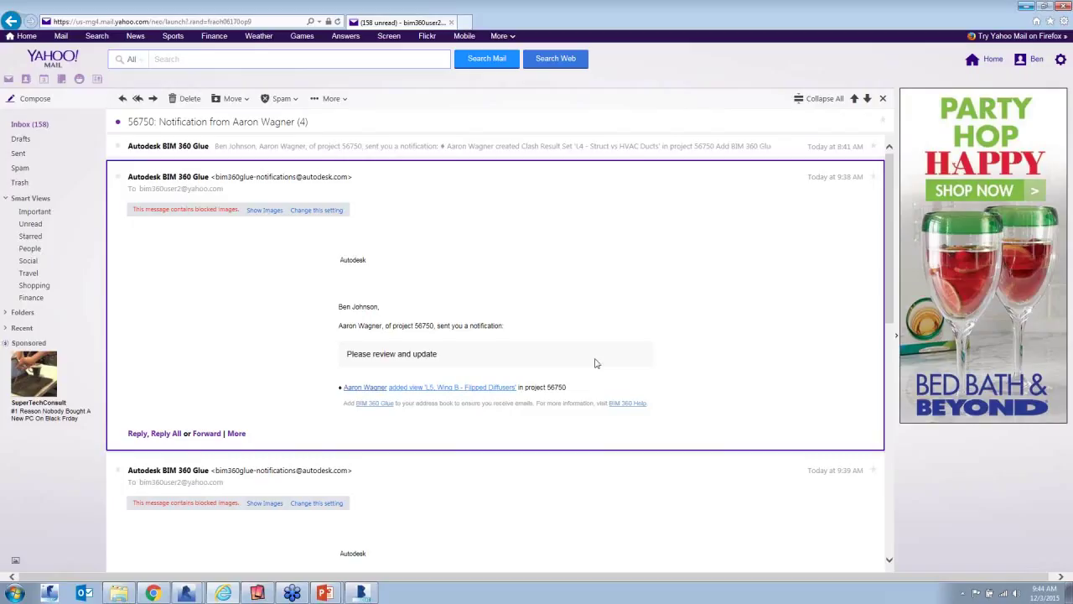
# Step: Try the emailed link to the view "L5, Wing B - Flipped Diffusers", and close the launched Glue window and browser page
pyautogui.click(490, 387)
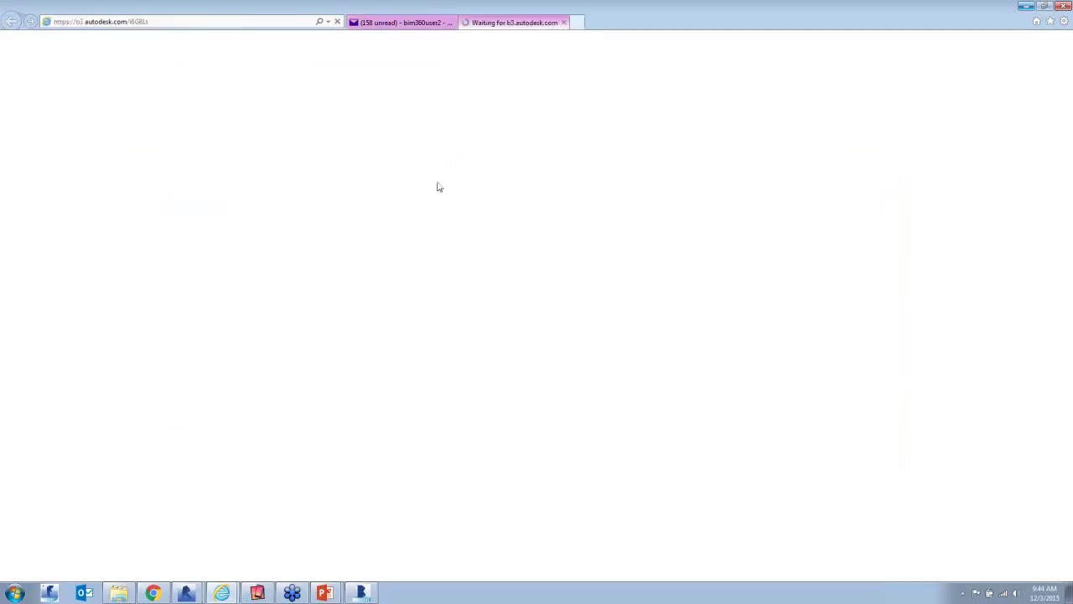
pyautogui.click(567, 320)
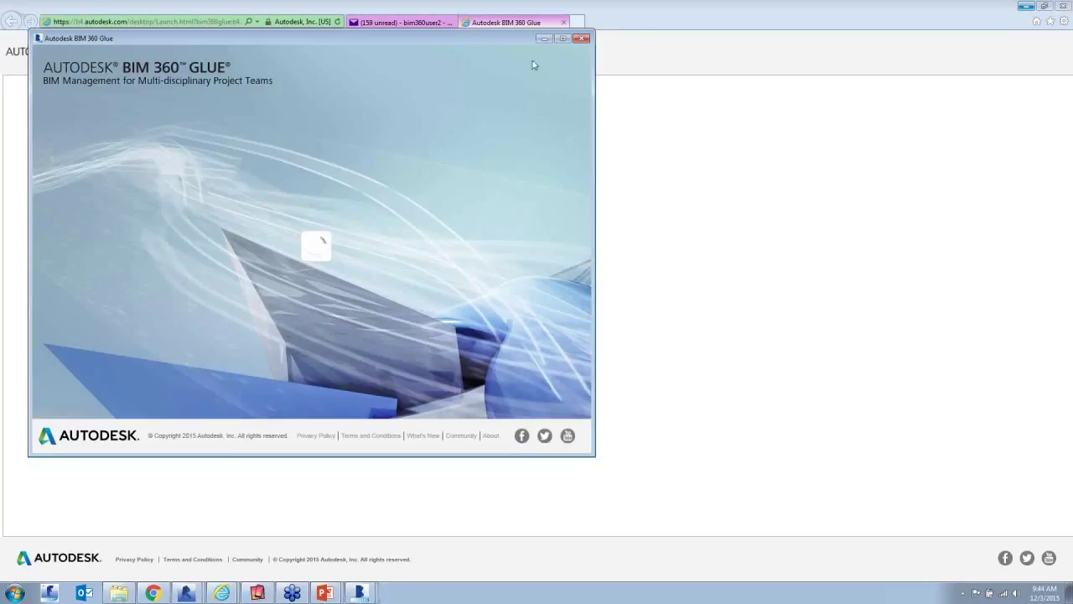
pyautogui.click(582, 38)
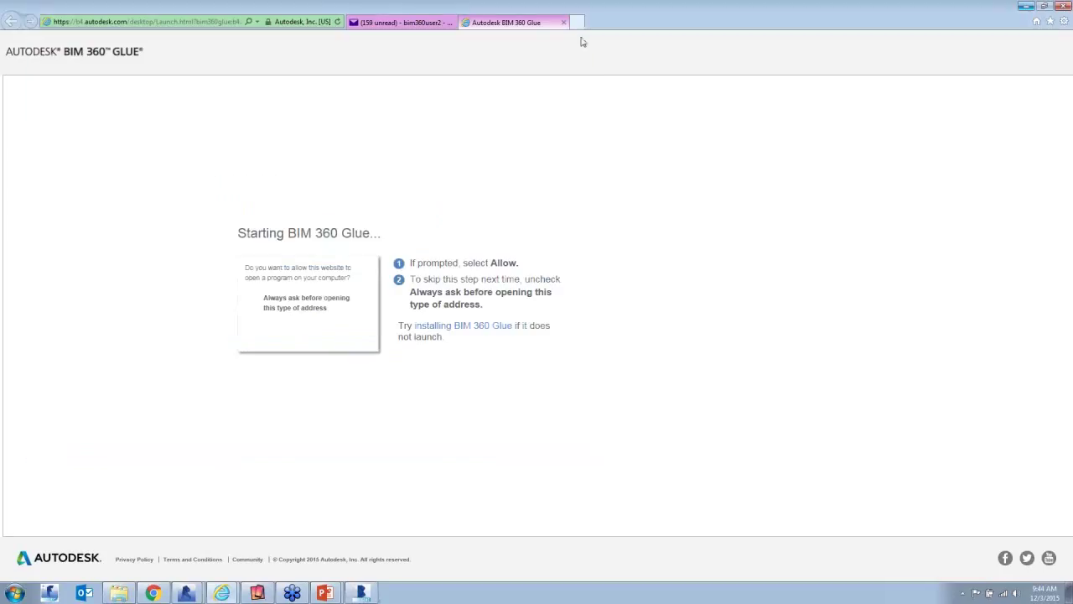
pyautogui.middleClick(515, 25)
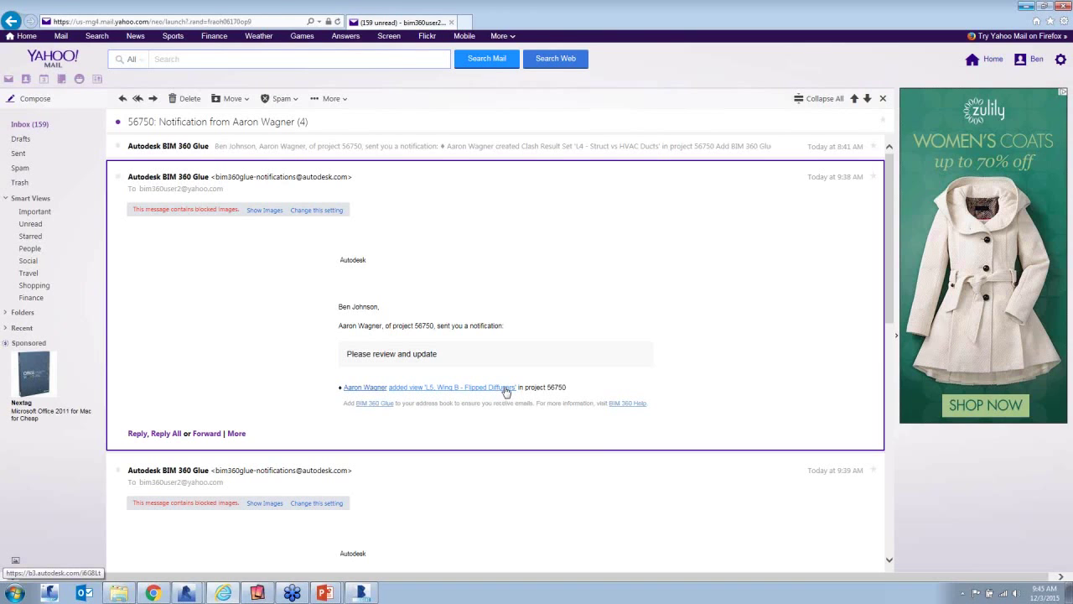
# Step: Return to the inbox and read the newest project 56750 notification about the Struct vs HVAC Ducts clashes
pyautogui.click(41, 125)
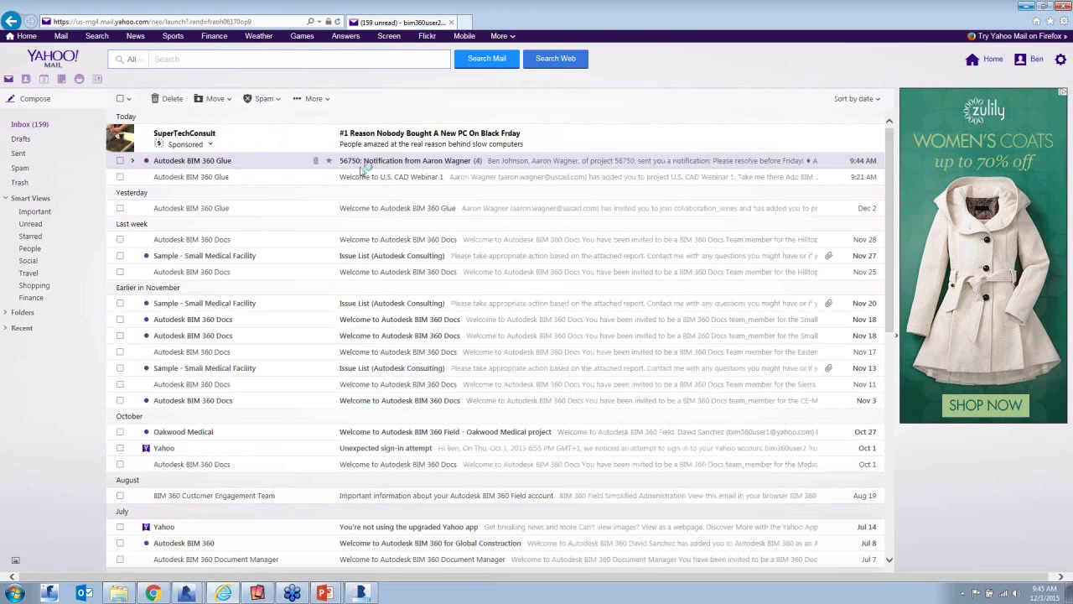
pyautogui.click(367, 163)
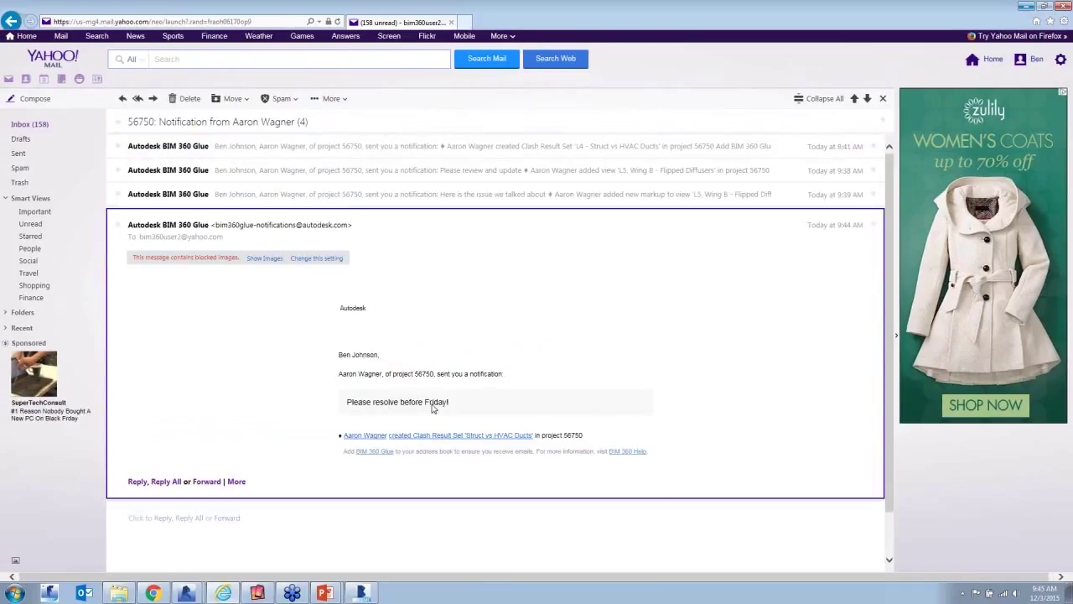
# Step: Switch to BIM 360 Glue, check the status filter choices, and filter the clashes by notifications sent to the first named recipient
pyautogui.click(362, 594)
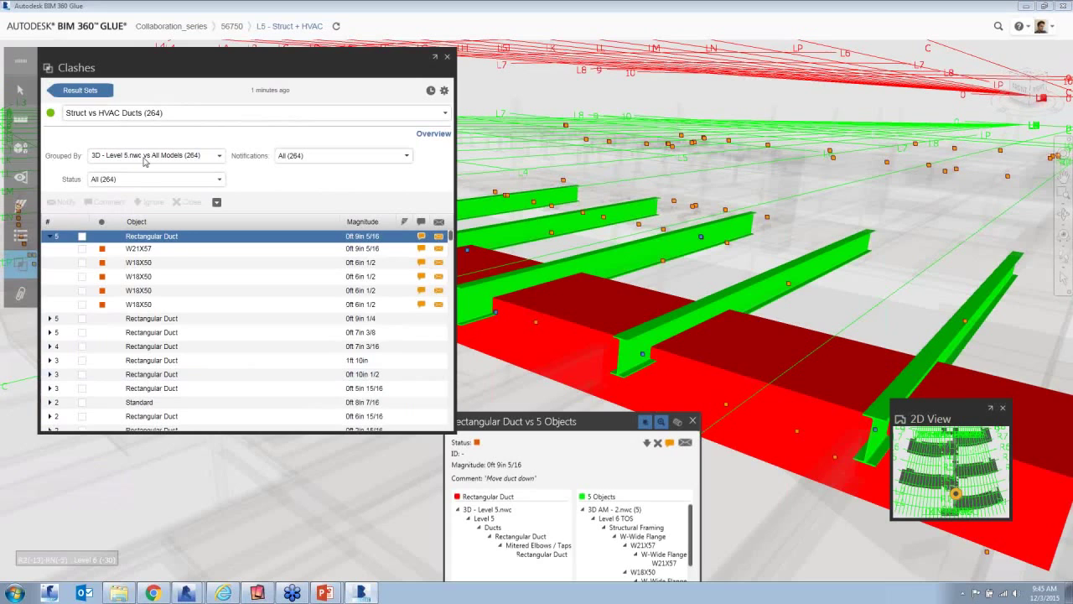
pyautogui.click(132, 180)
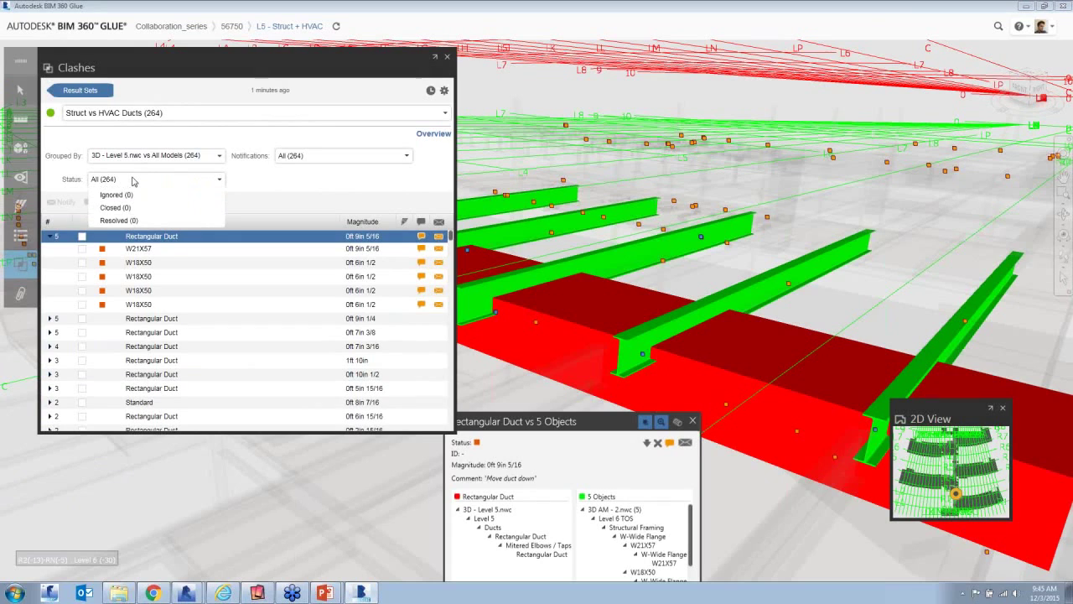
pyautogui.click(321, 158)
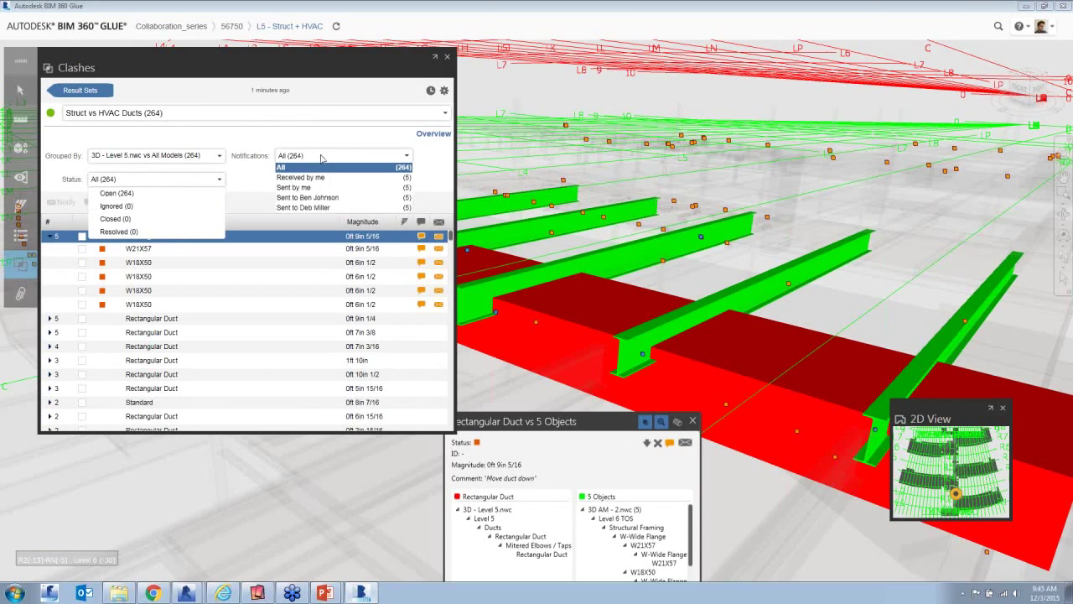
pyautogui.click(308, 197)
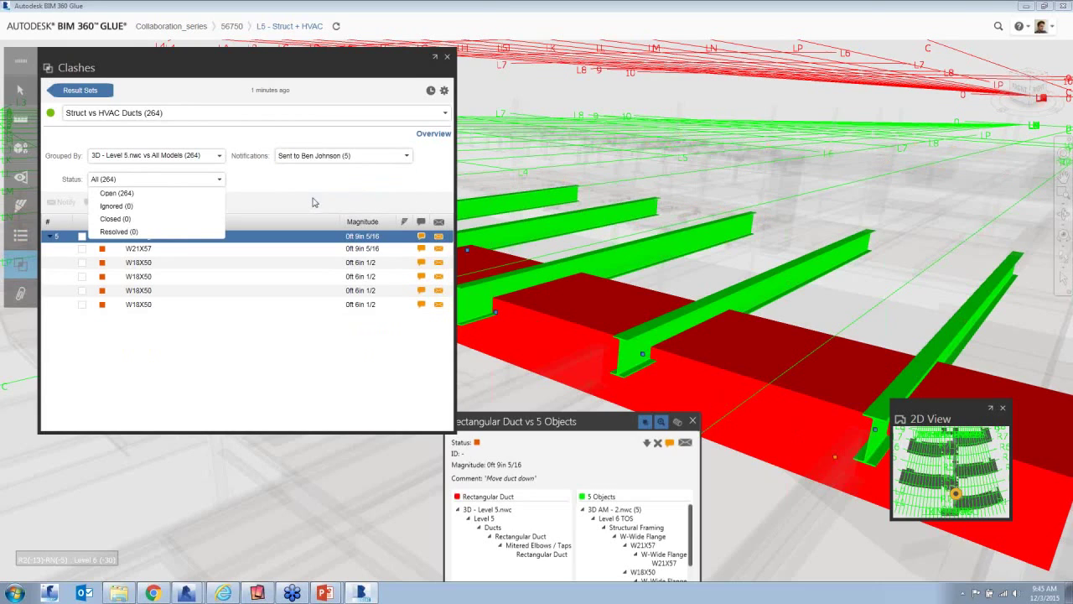
pyautogui.click(222, 181)
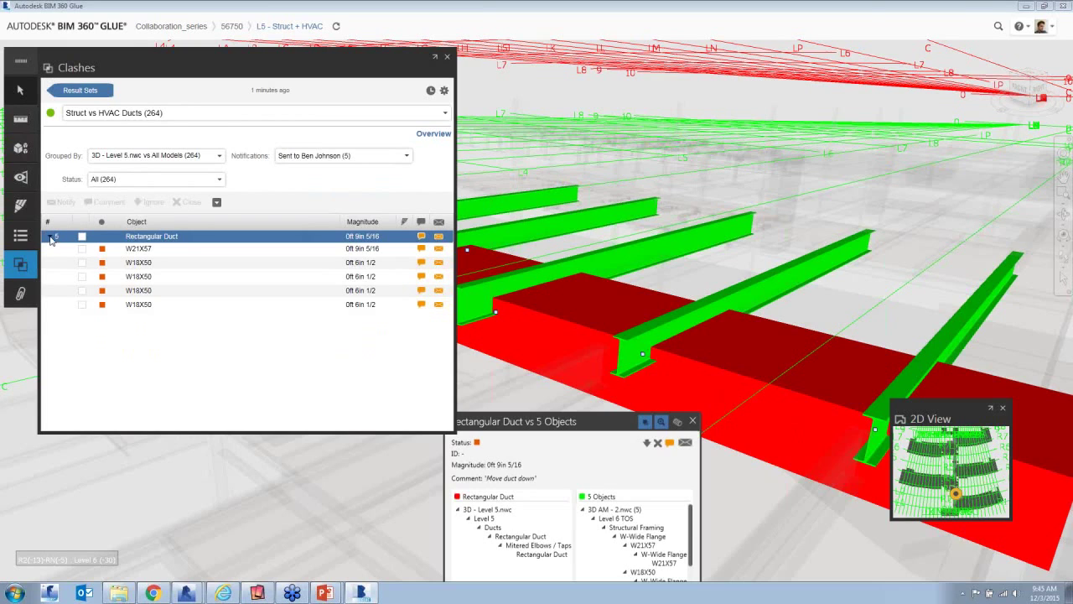
# Step: Collapse and re-expand the filtered Rectangular Duct group and view its clashing beams in the model
pyautogui.click(51, 237)
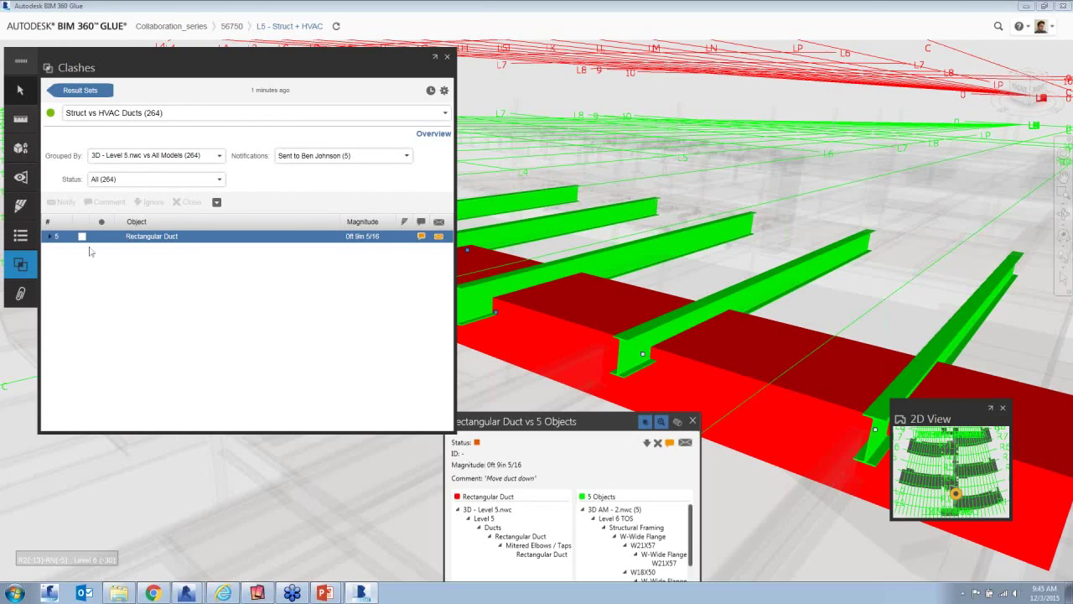
pyautogui.doubleClick(157, 237)
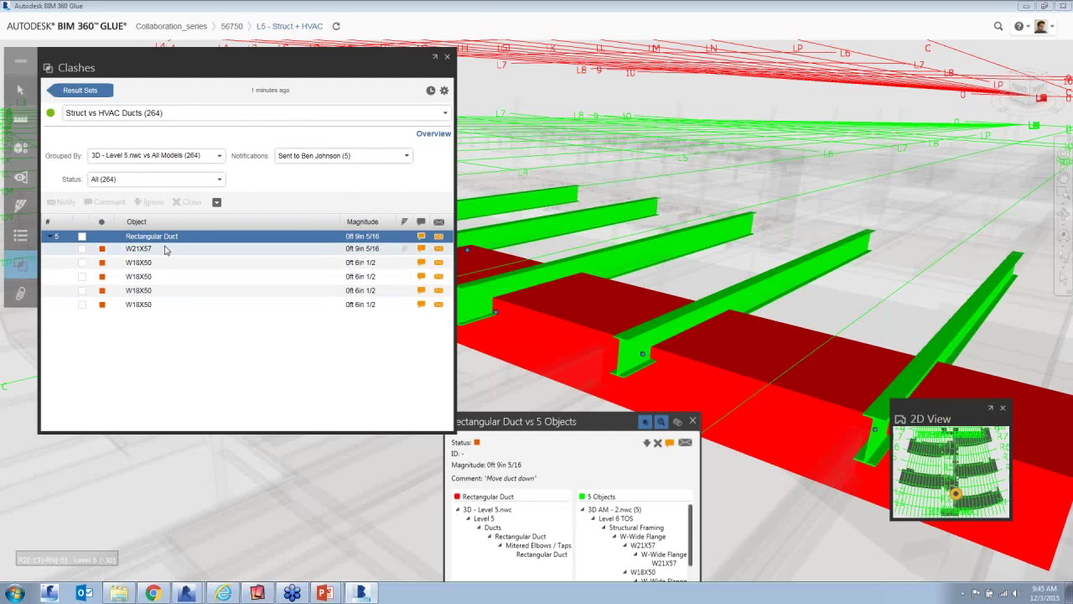
pyautogui.moveTo(521, 337); pyautogui.dragTo(555, 348)
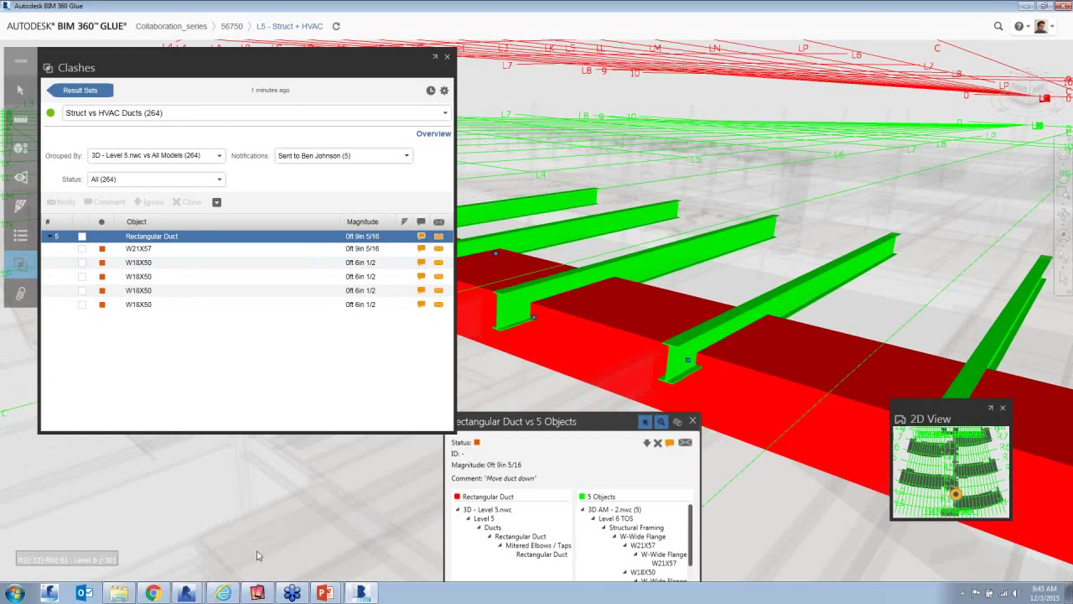
# Step: Switch to Revit 2016 and open the recent project Autodesk_Hospital_HVAC
pyautogui.moveTo(188, 592)
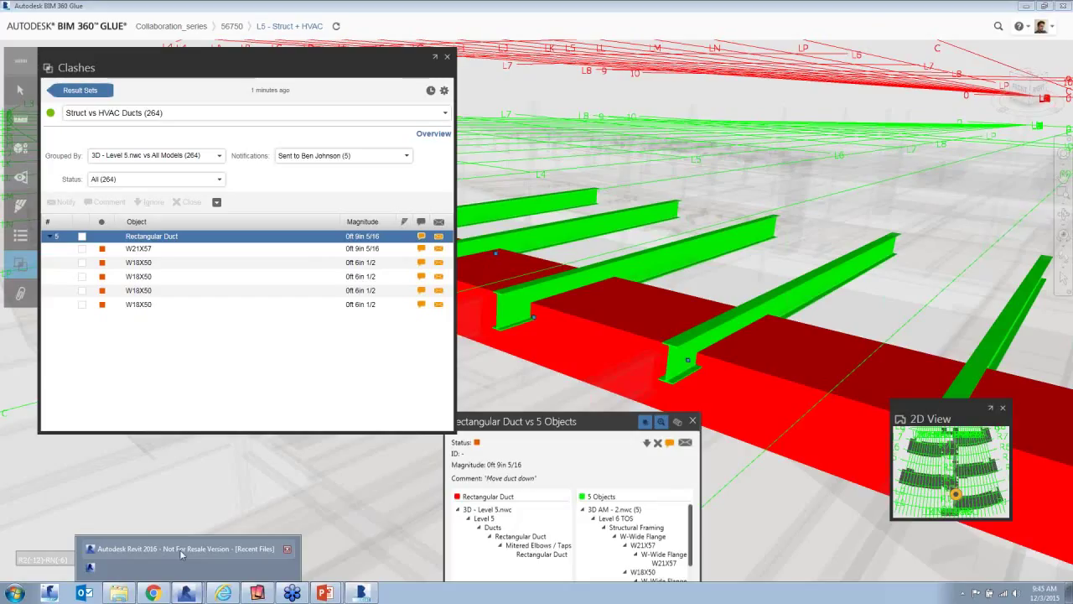
pyautogui.click(181, 550)
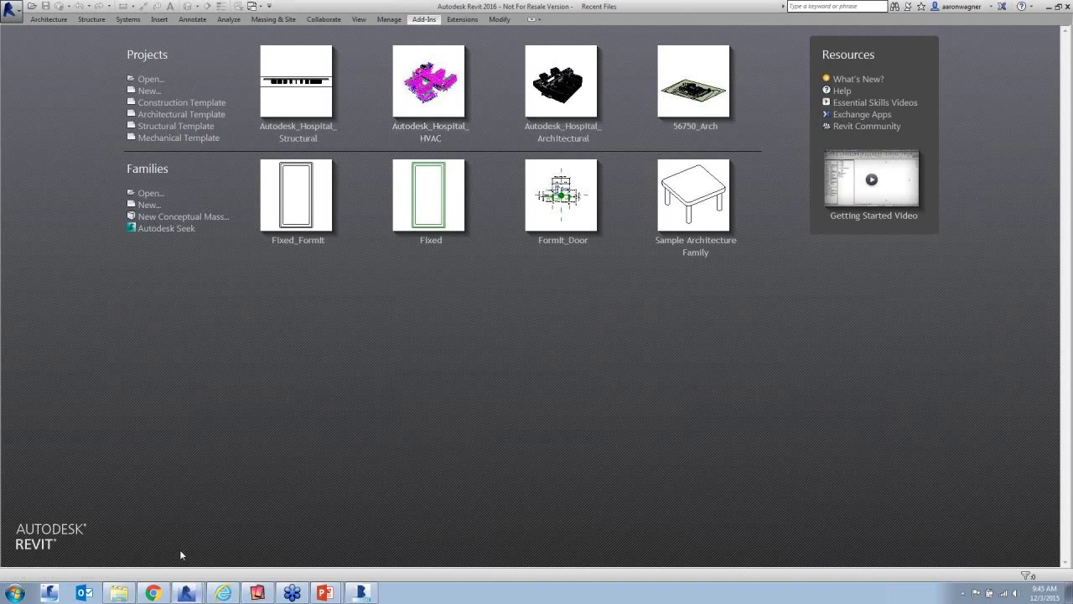
pyautogui.click(429, 81)
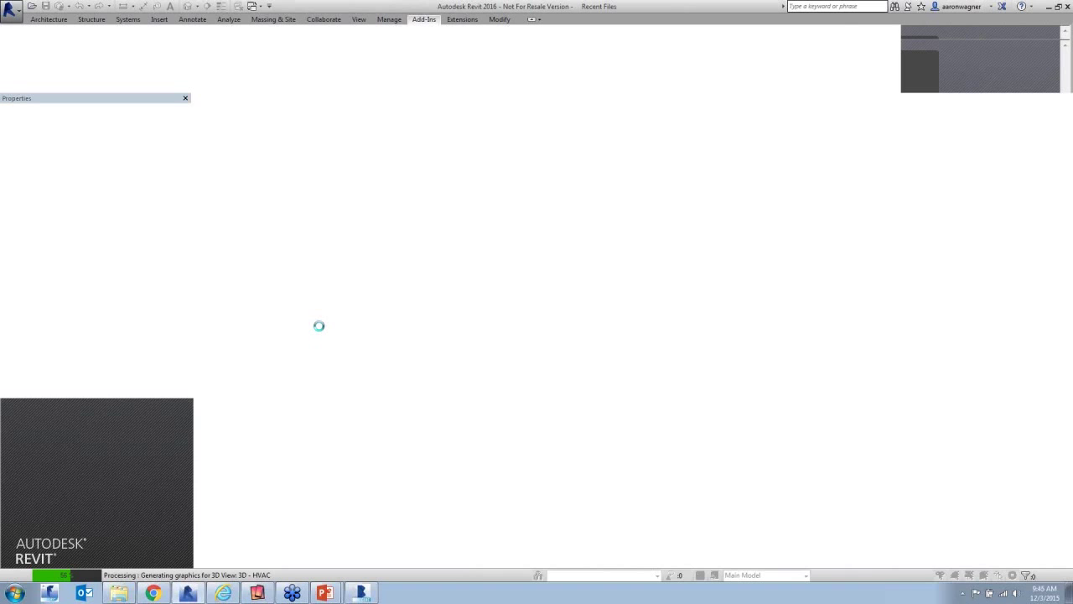
# Step: Check for shared BIM 360 Glue clash results with Clash Pinpoint, close the result set selection, and check the signed-in account
pyautogui.click(425, 18)
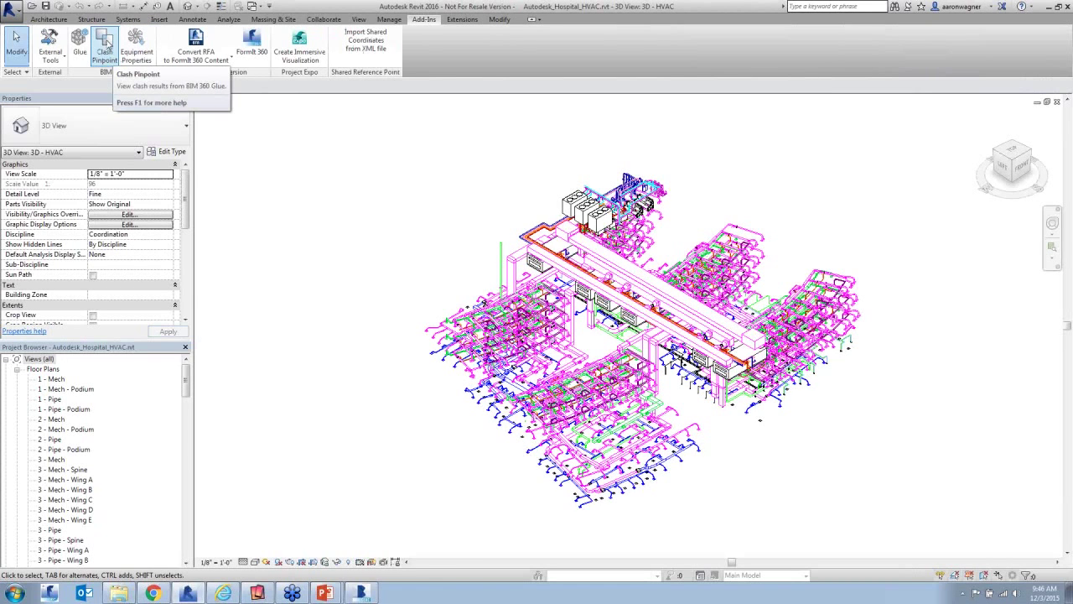
pyautogui.click(109, 50)
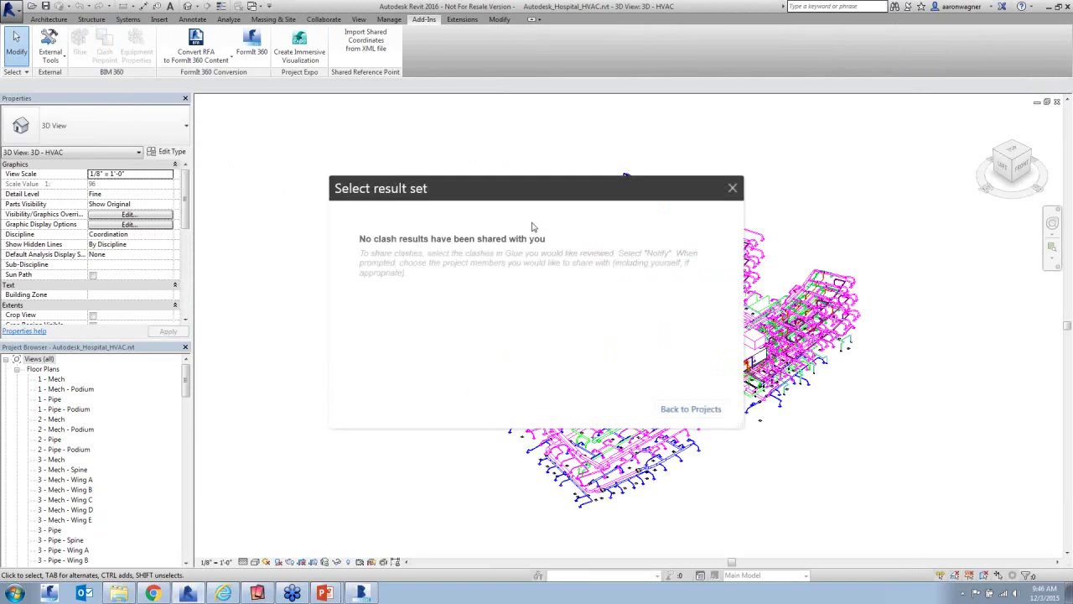
pyautogui.click(736, 186)
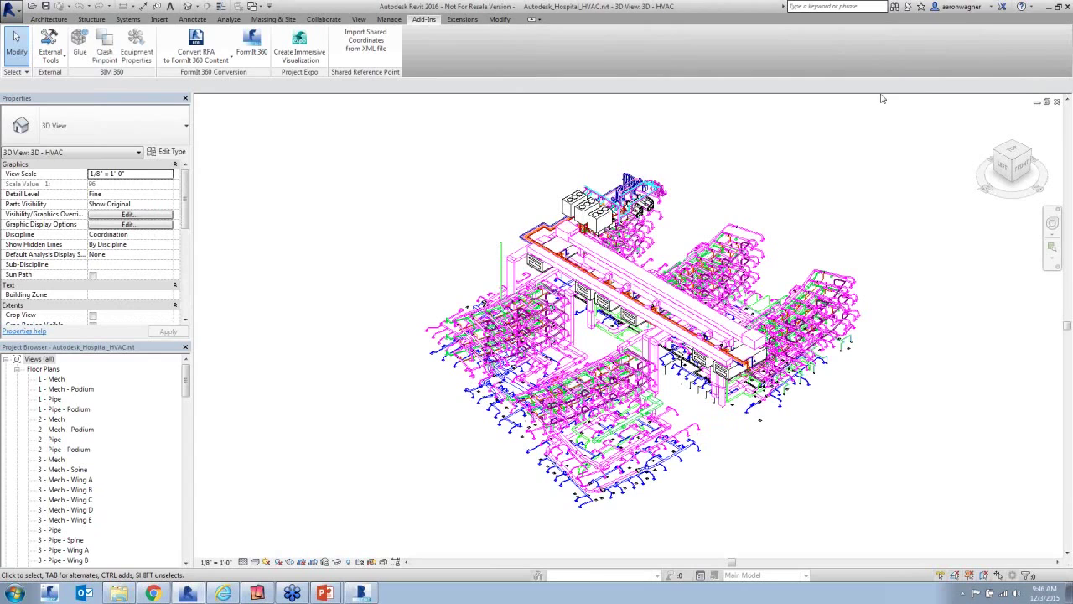
pyautogui.click(972, 8)
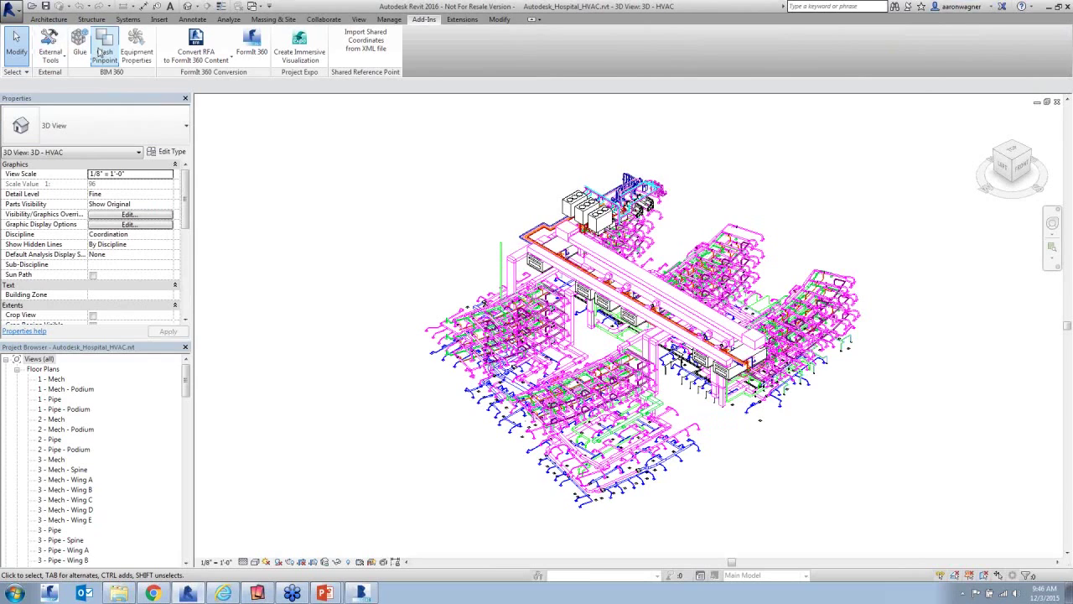
# Step: Check the signed-in Revit account's menu, and compare it with the clash notification recipient in BIM 360 Glue
pyautogui.click(956, 9)
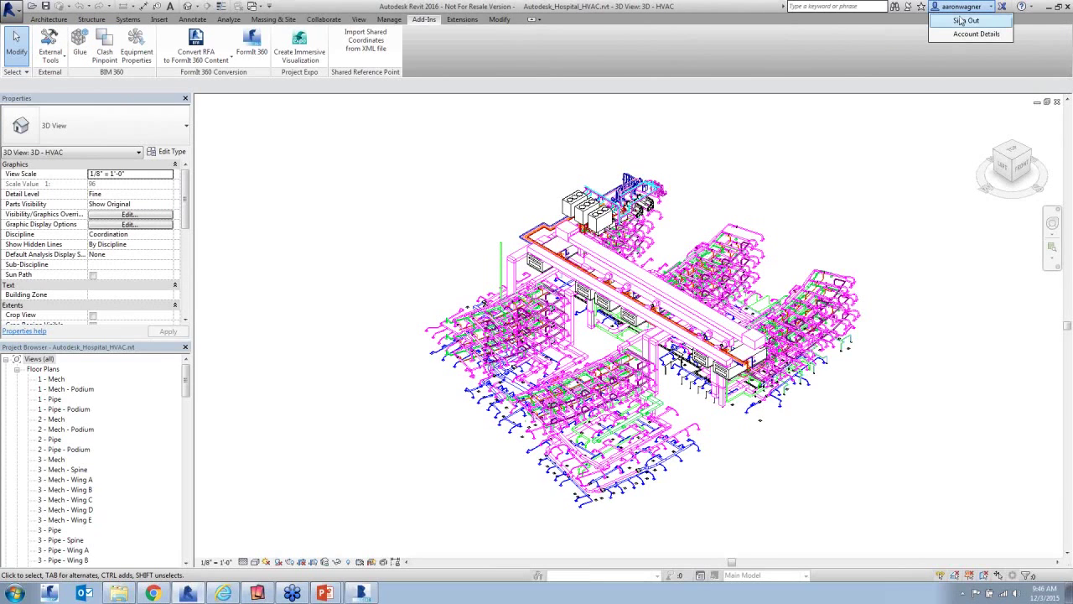
pyautogui.click(186, 380)
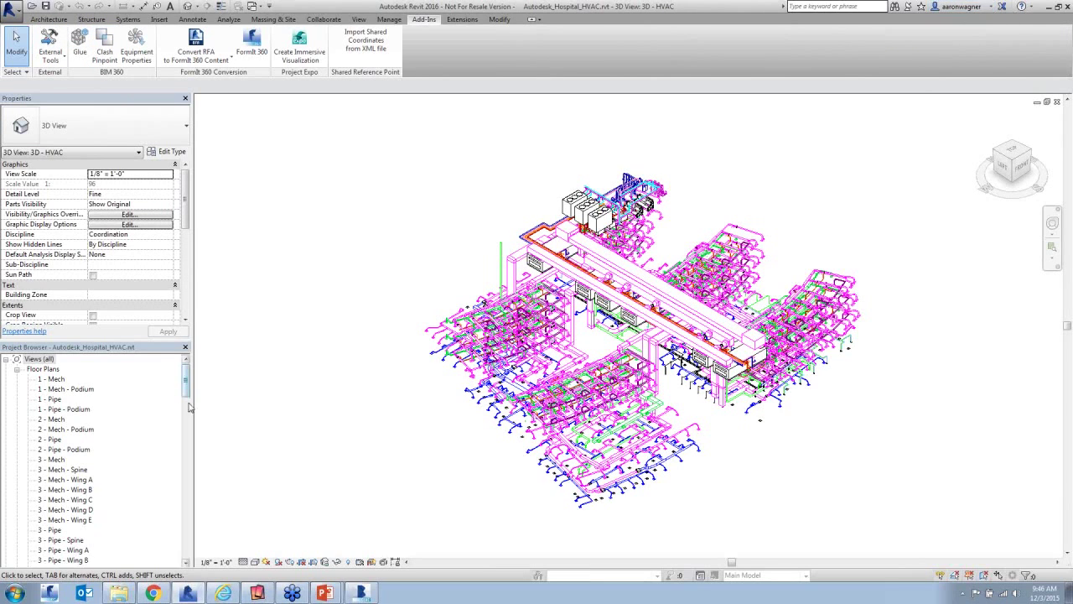
pyautogui.click(360, 592)
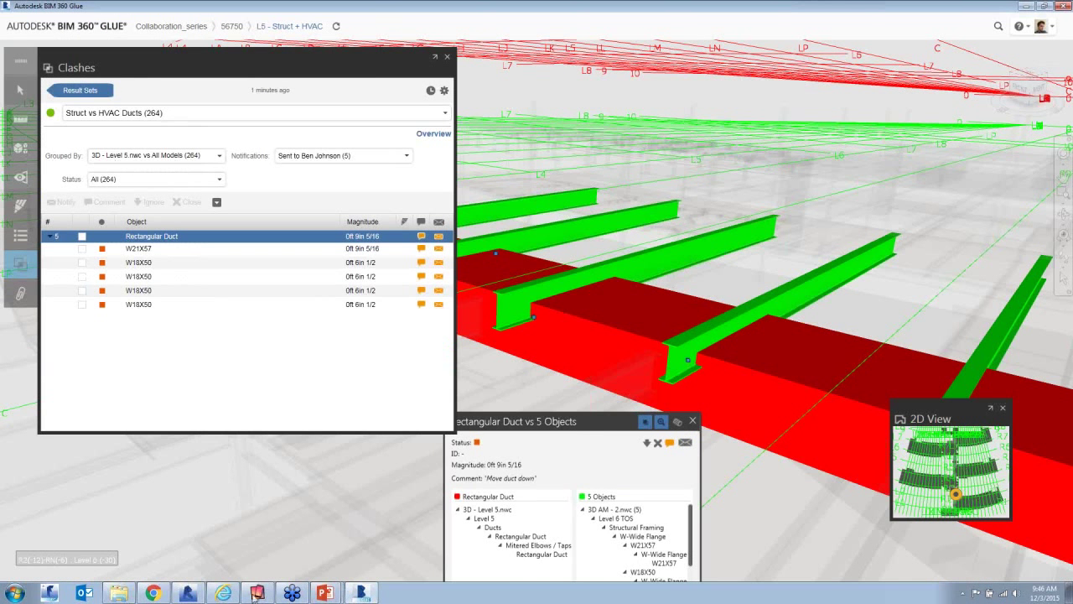
# Step: Switch back to Revit and open the 3D - Level 5 view of the hospital HVAC model
pyautogui.click(188, 592)
pyautogui.scroll(-3, 195, 436)
pyautogui.scroll(-10, 196, 436)
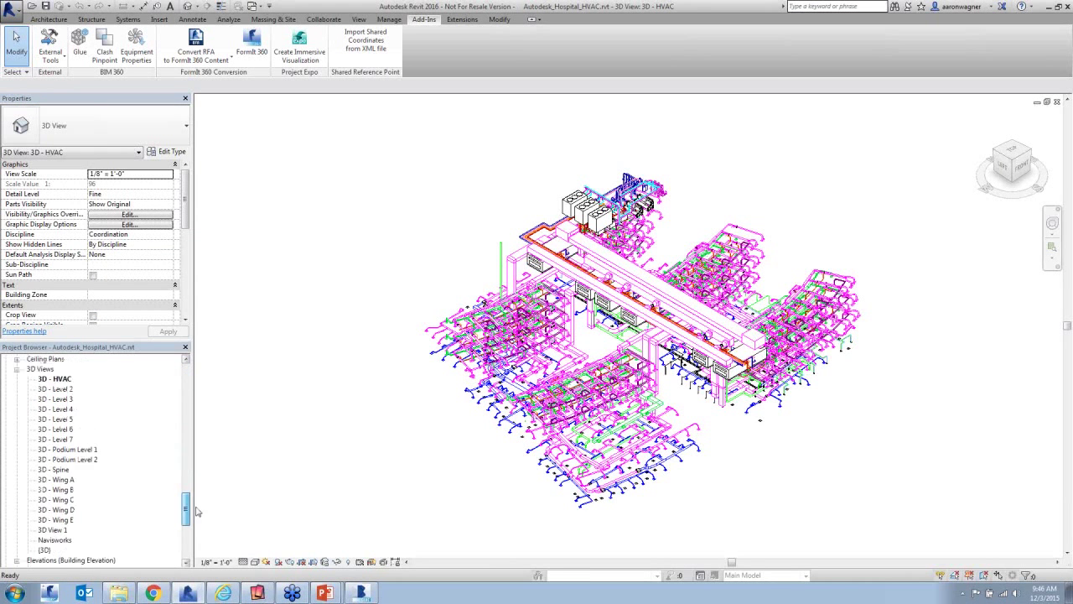
pyautogui.click(56, 408)
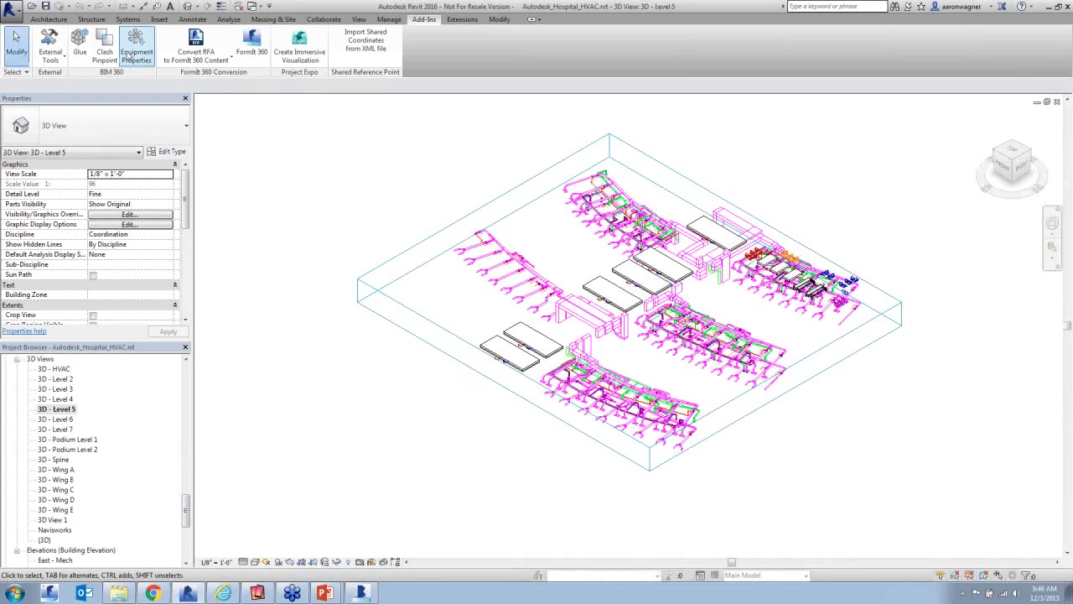
# Step: Check for shared clash results with Clash Pinpoint from the Level 5 view, and close the result set selection
pyautogui.click(106, 51)
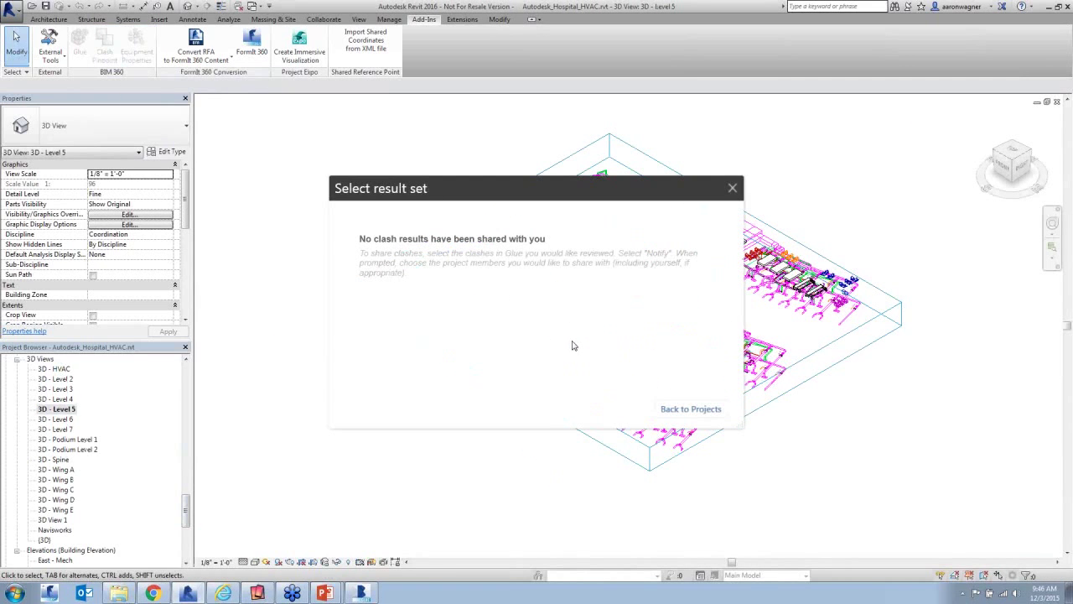
pyautogui.click(732, 188)
# Step: Sign out of the Autodesk account, sign in with the notified member's e-mail and account password, and dismiss the username notice
pyautogui.click(962, 10)
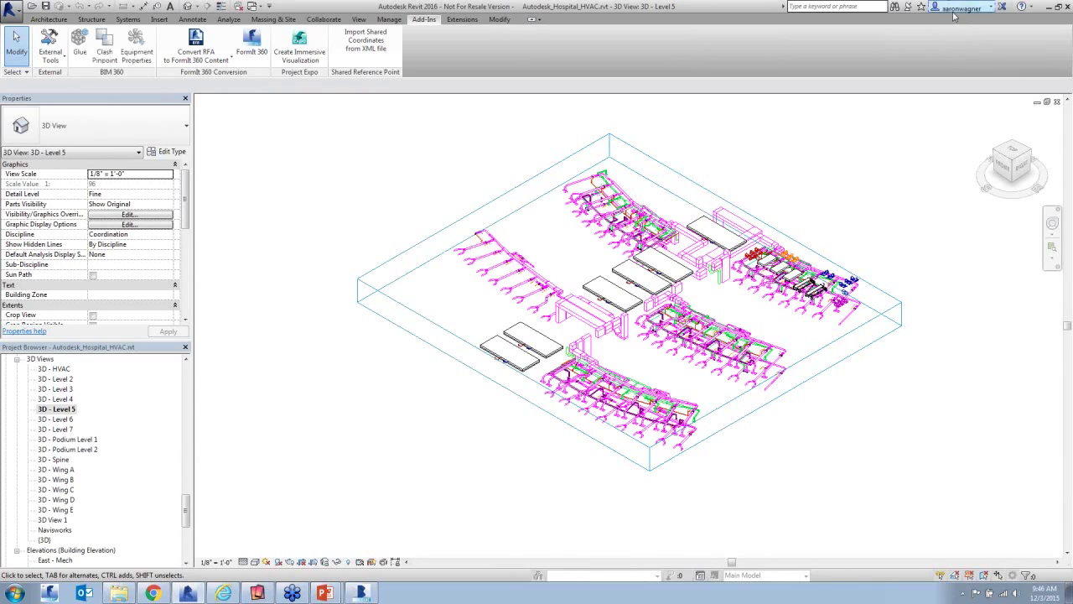
pyautogui.click(952, 7)
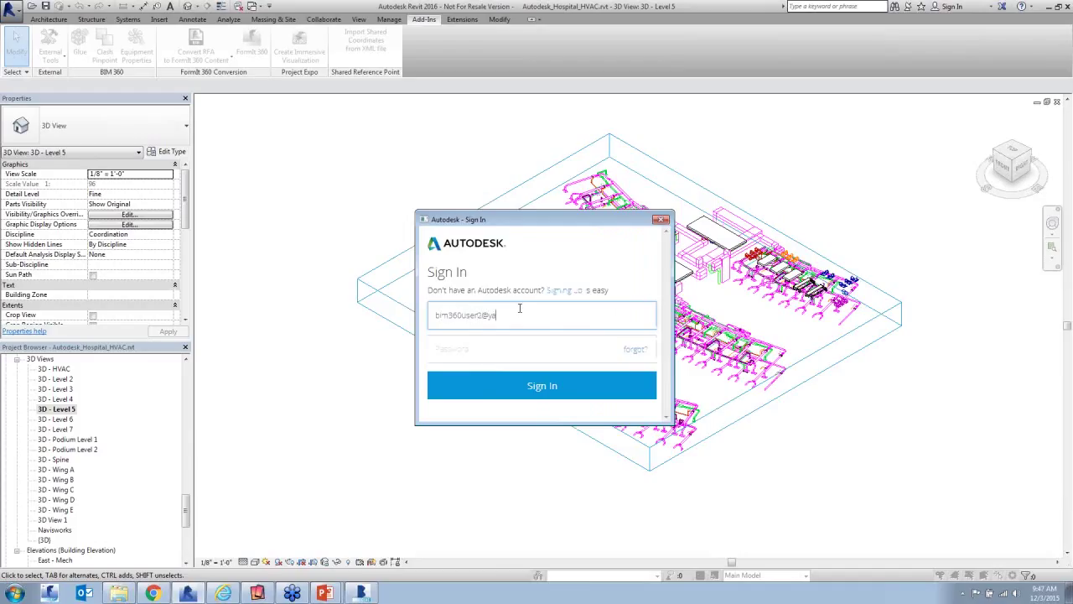
pyautogui.press('Tab')
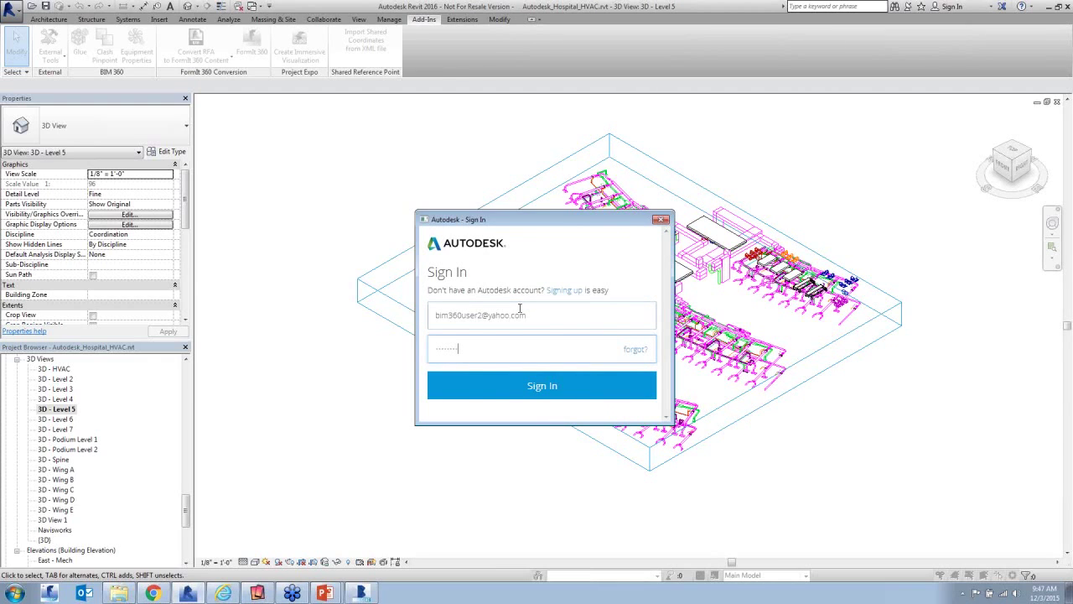
pyautogui.press('Return')
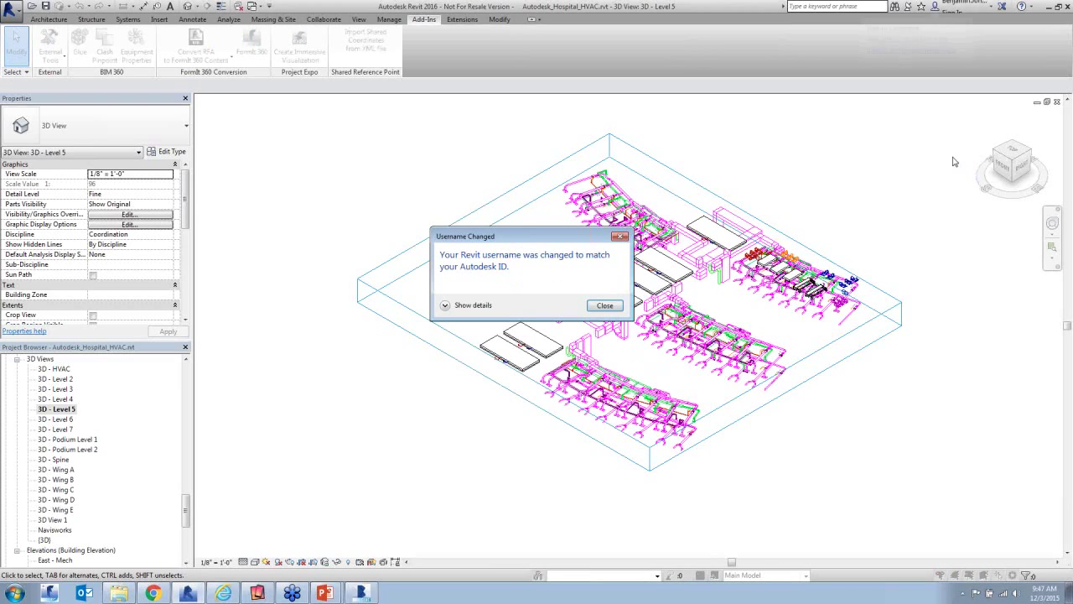
pyautogui.click(606, 306)
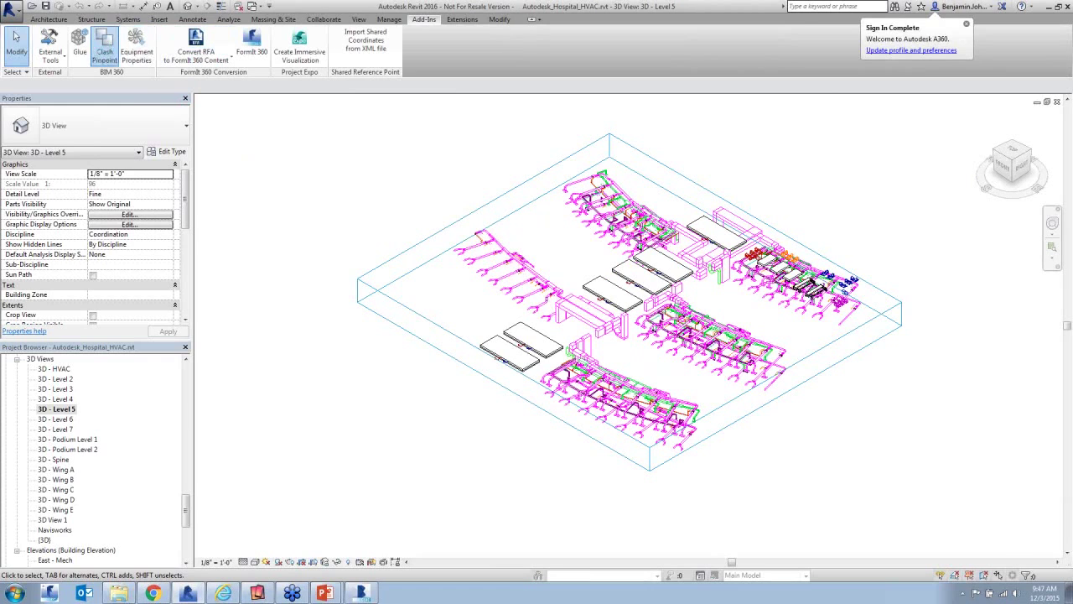
# Step: Start Clash Pinpoint and choose the host Collaboration_series and the project 56750
pyautogui.click(104, 46)
pyautogui.click(614, 306)
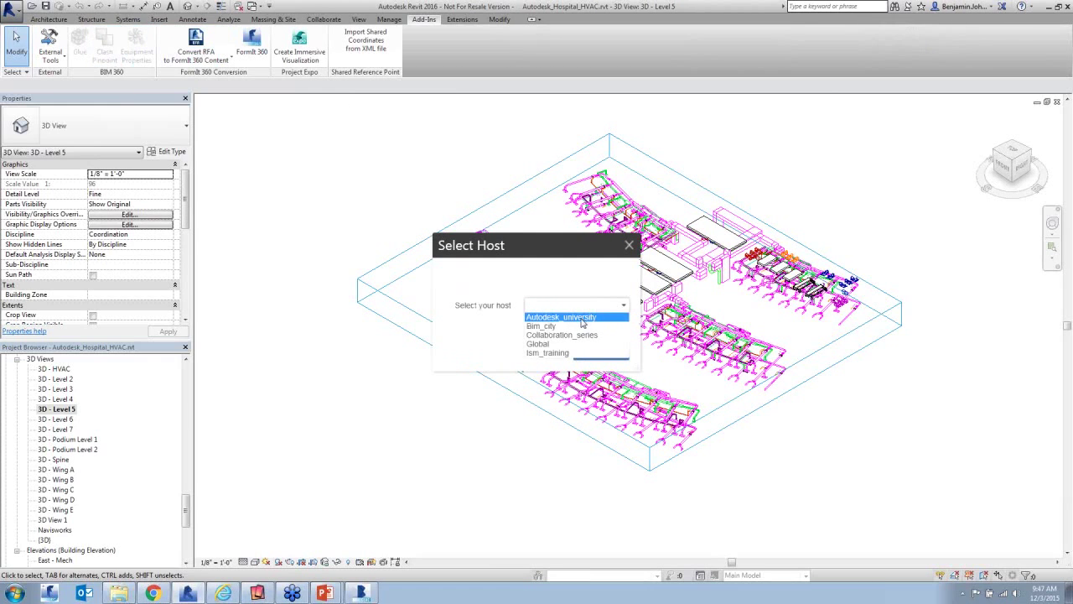
pyautogui.click(570, 335)
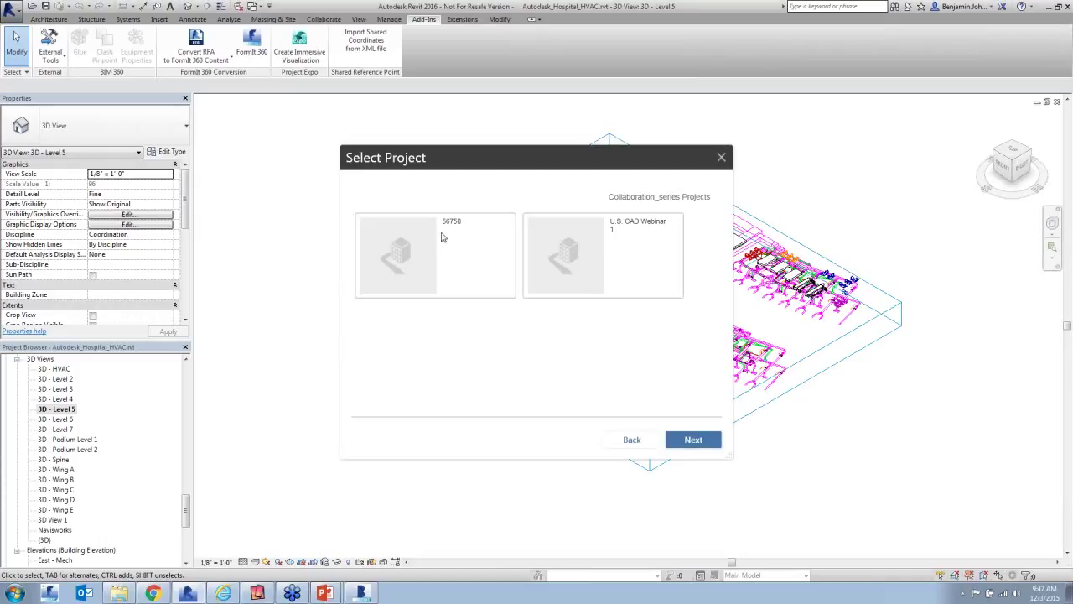
pyautogui.click(447, 236)
pyautogui.click(692, 441)
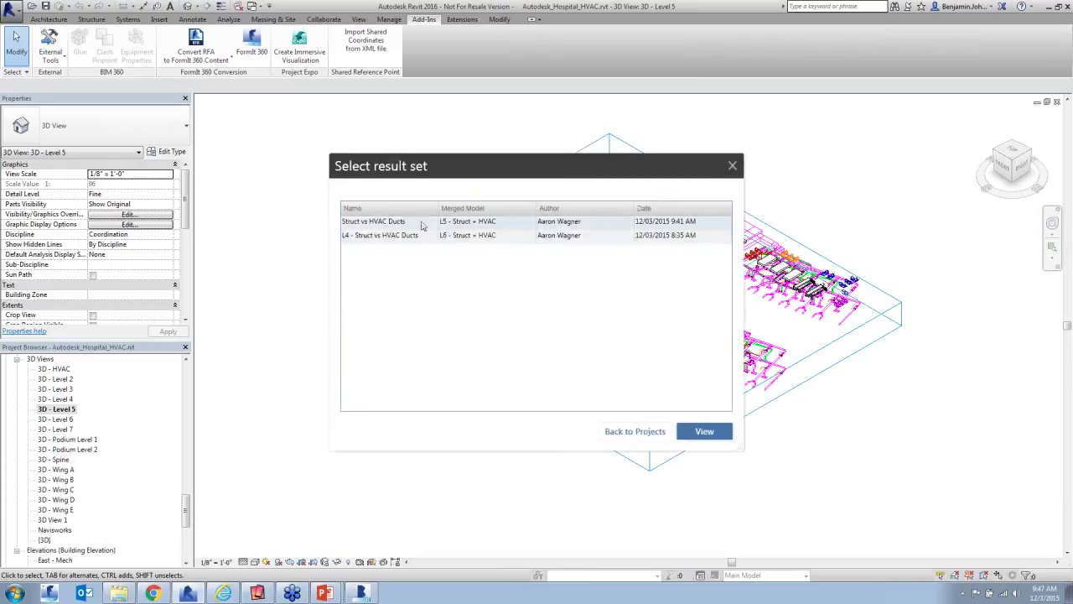
# Step: View the Struct vs HVAC Ducts result set of the merged model L5 - Struct + HVAC
pyautogui.click(420, 241)
pyautogui.click(414, 225)
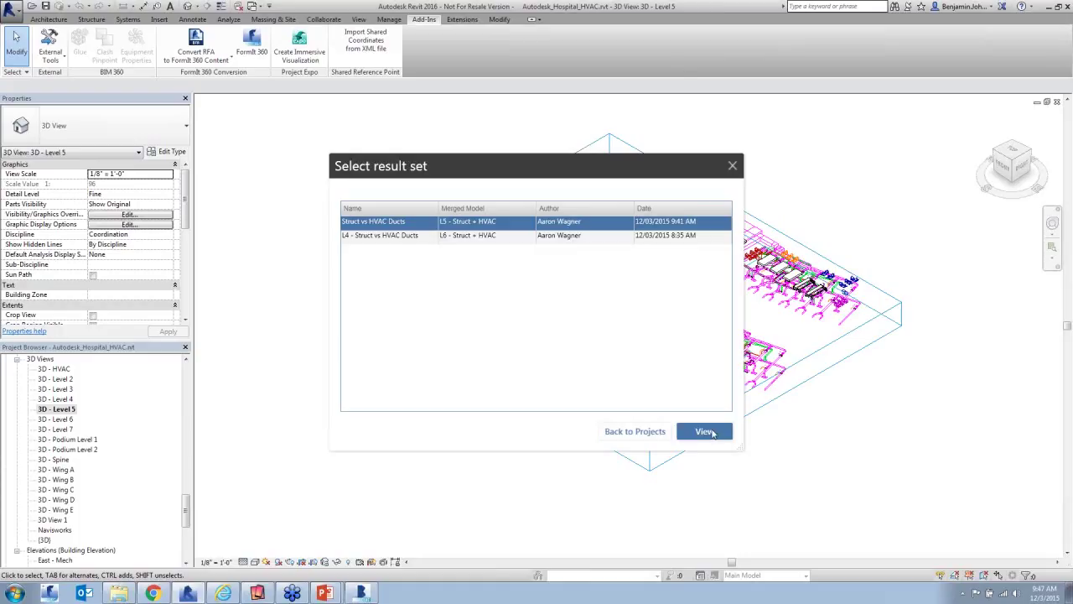
pyautogui.click(704, 431)
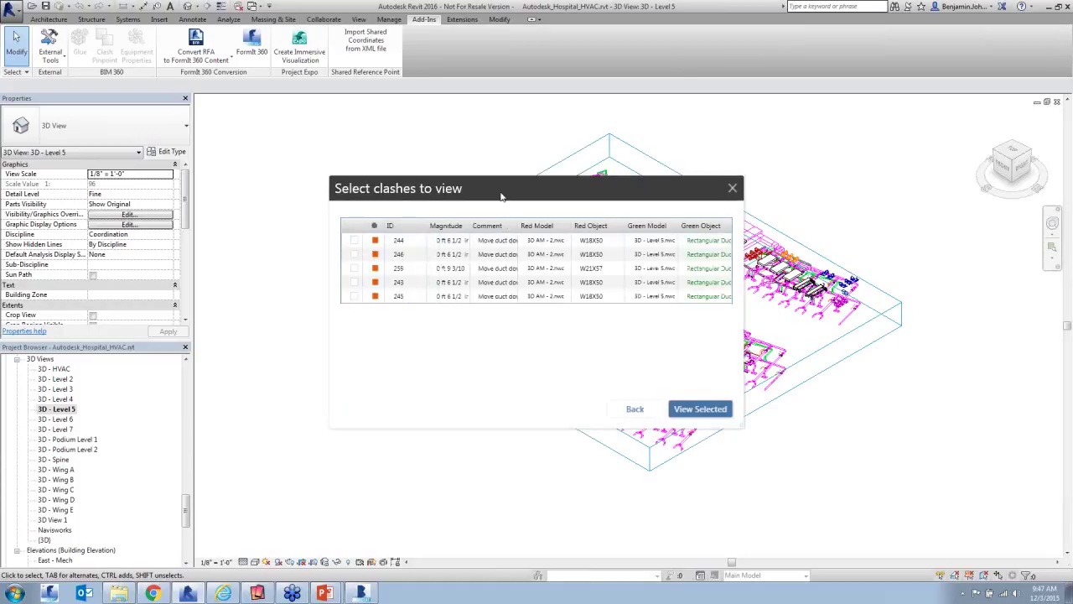
# Step: Move the clash list off the model, request a view of W18X50 duct clash 244, and close the list
pyautogui.moveTo(500, 196); pyautogui.dragTo(291, 147)
pyautogui.click(90, 158)
pyautogui.click(436, 328)
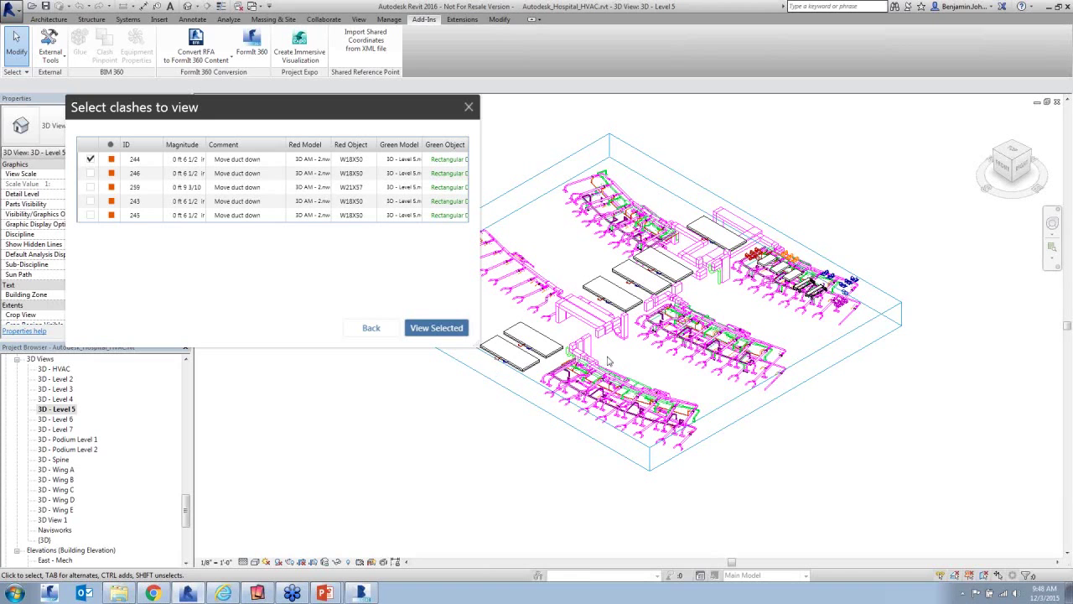
pyautogui.click(469, 106)
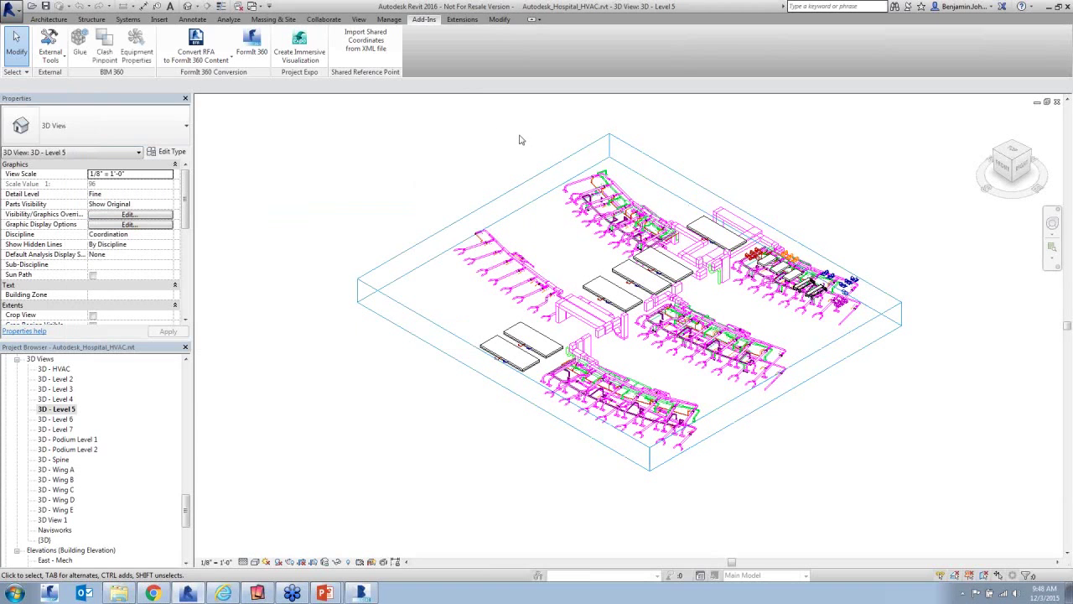
pyautogui.scroll(5, 589, 297)
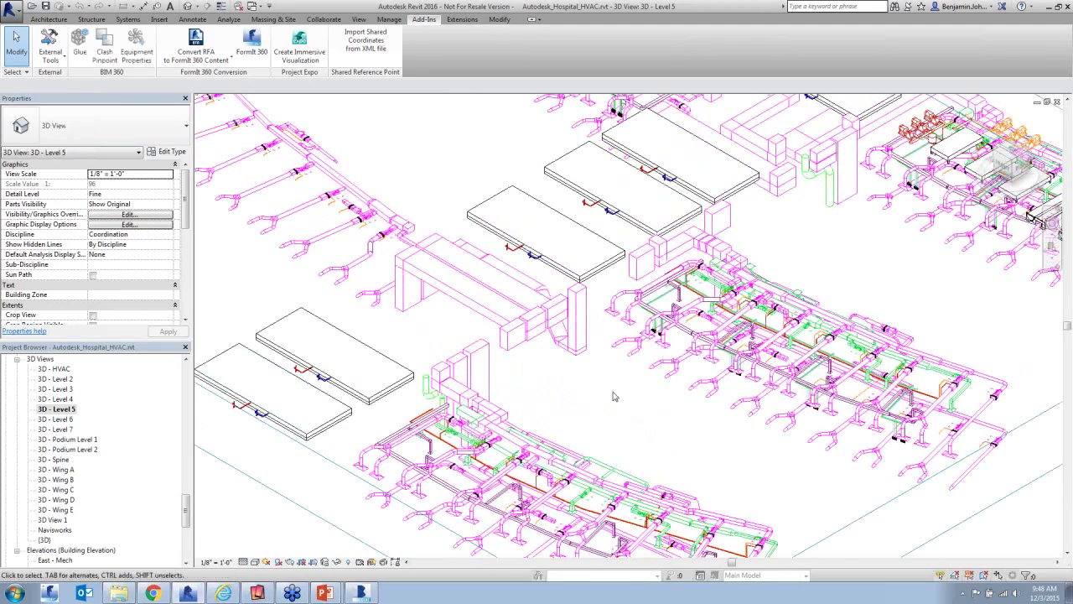
pyautogui.scroll(-3, 613, 396)
pyautogui.keyDown('shift'); pyautogui.moveTo(616, 401); pyautogui.dragTo(633, 427, button='middle'); pyautogui.keyUp('shift')
pyautogui.scroll(2, 635, 431)
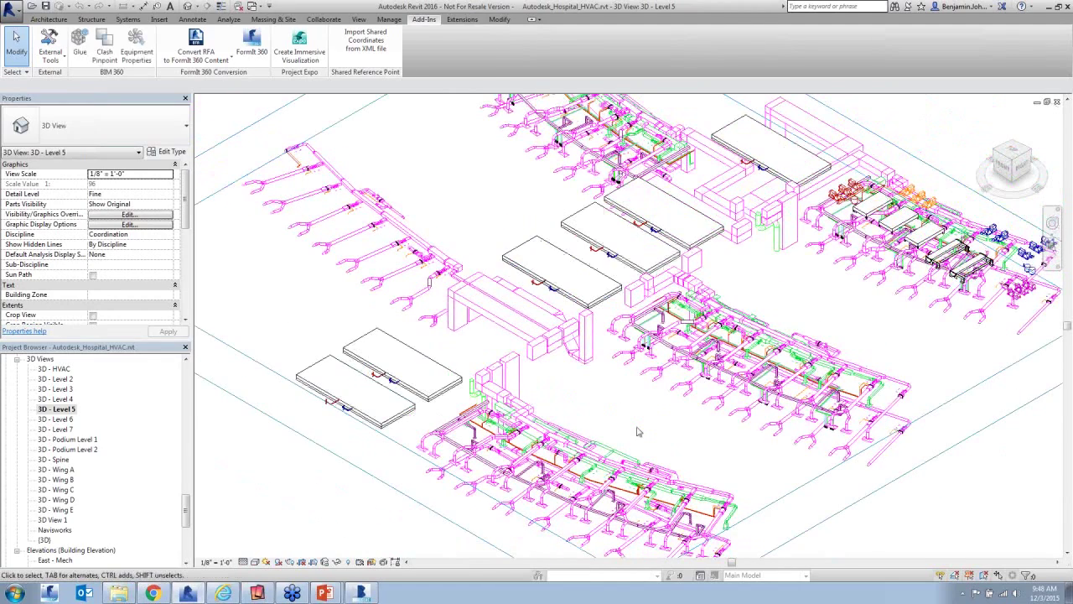
pyautogui.scroll(-2, 636, 431)
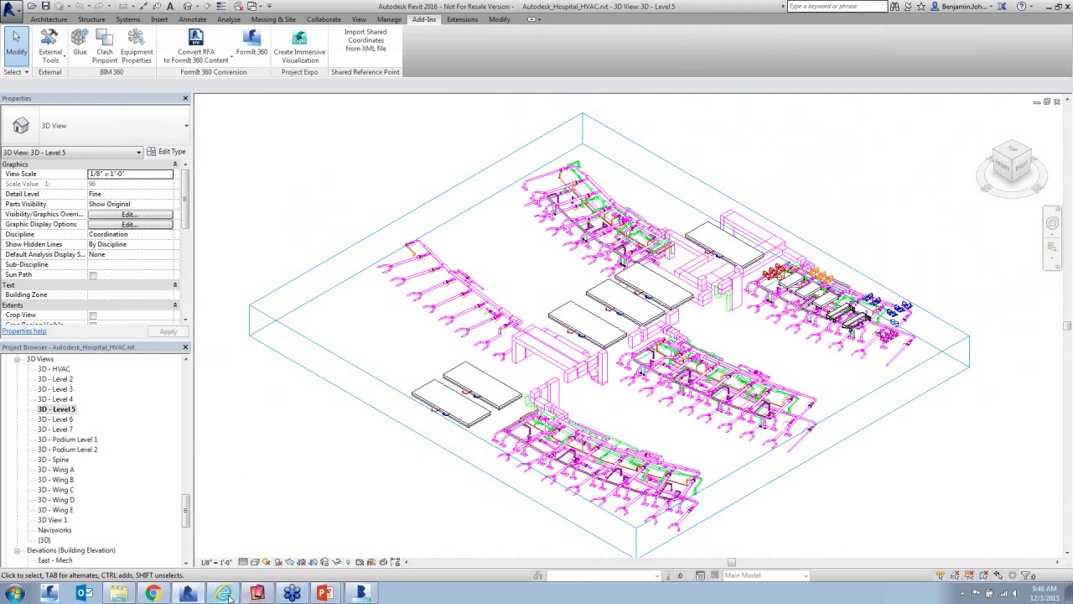
# Step: Switch to BIM 360 Glue, view the resolved clashes of Struct vs HVAC Ducts, and close the clash list
pyautogui.click(358, 594)
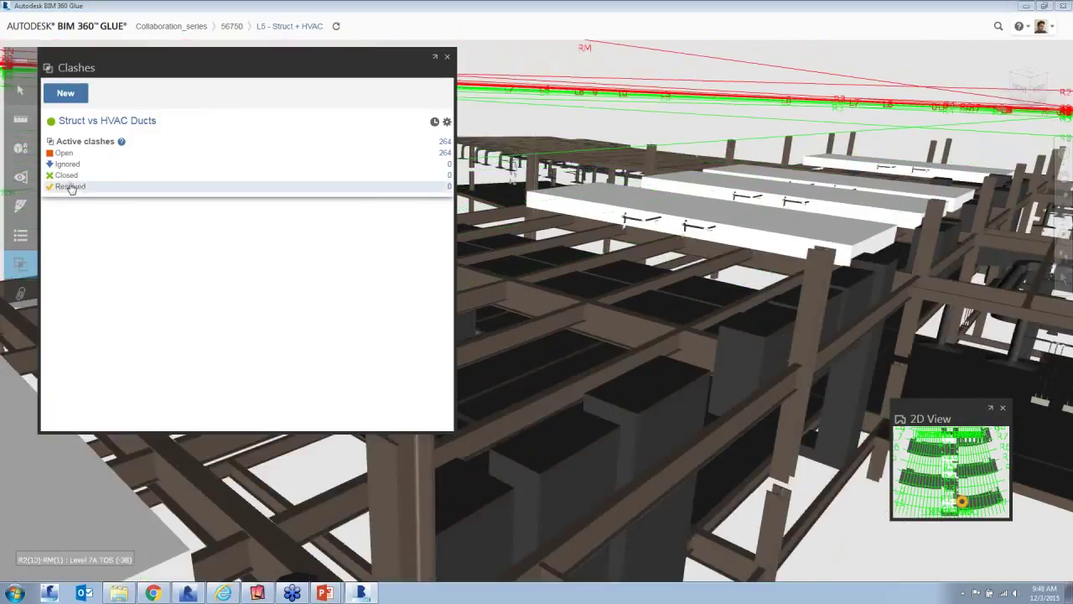
pyautogui.click(72, 187)
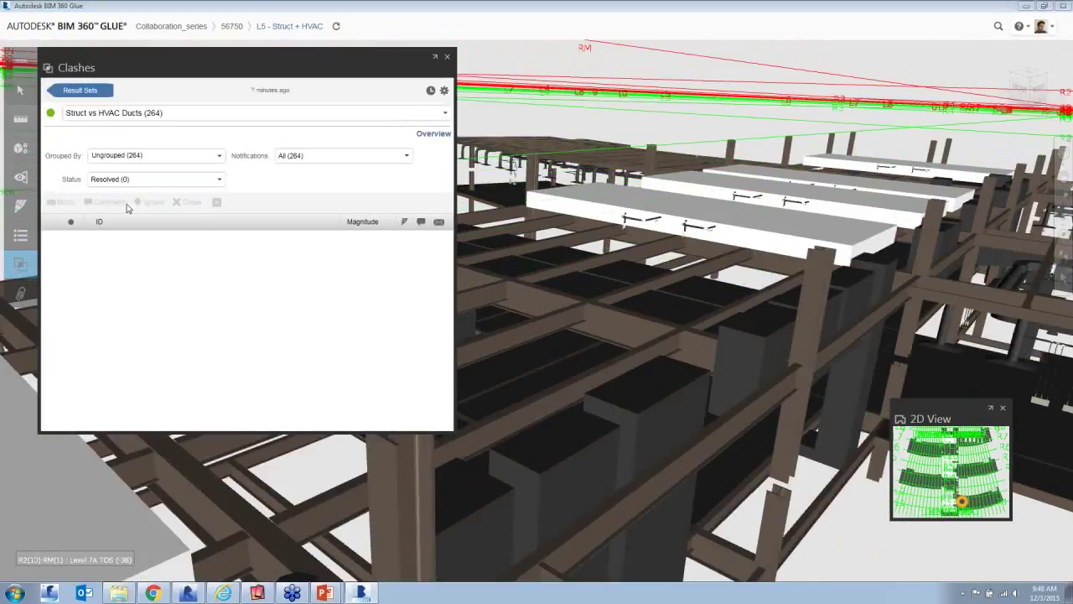
pyautogui.click(446, 58)
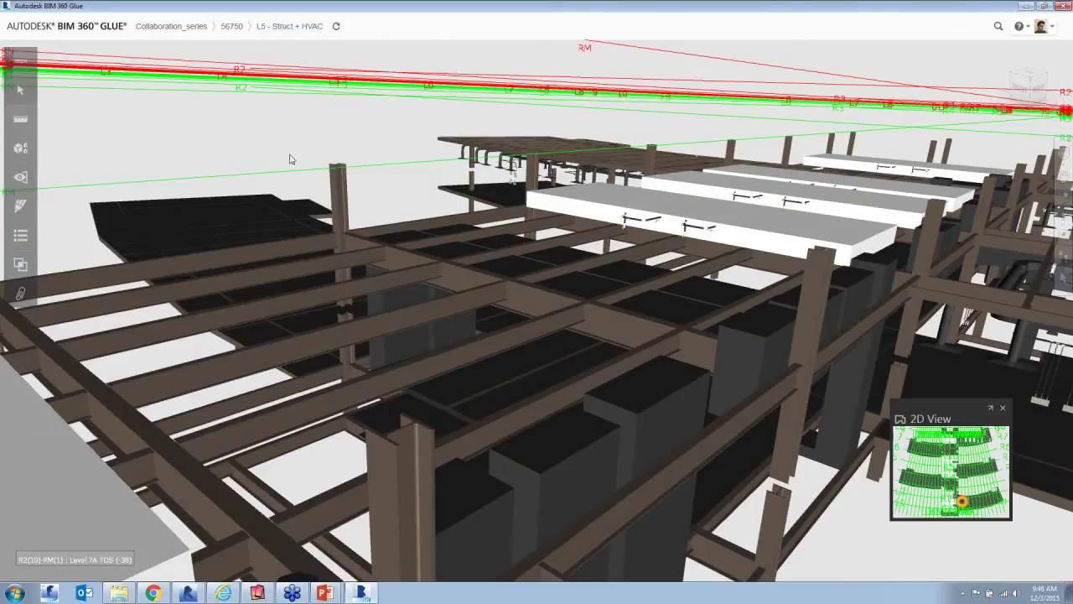
# Step: Switch to the Reflector 2 iPad mirror to show the project 56750 models on the tablet, and hide the mirror
pyautogui.click(257, 593)
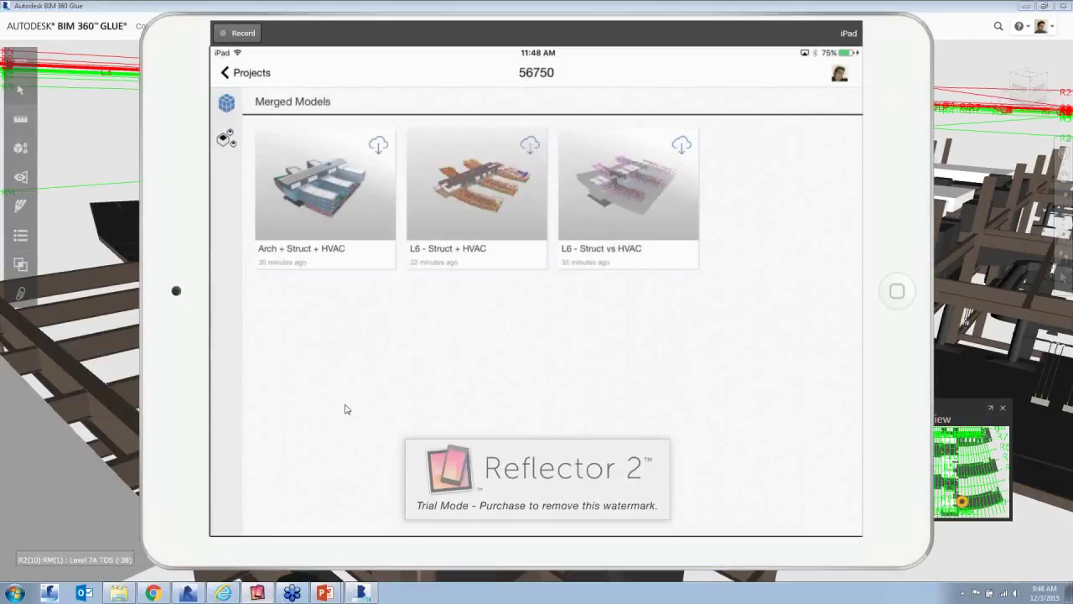
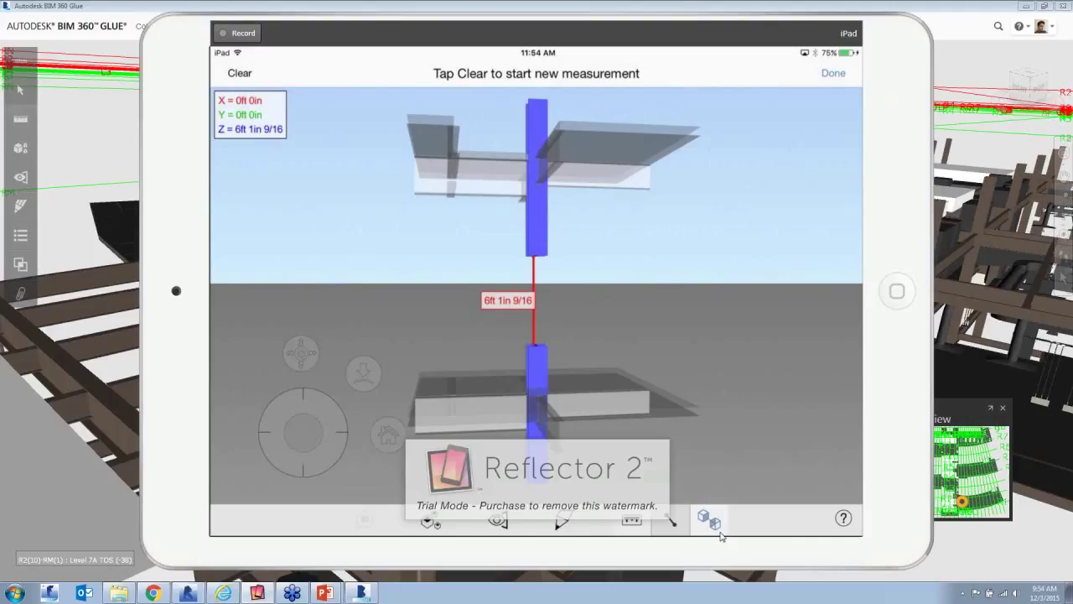
pyautogui.click(721, 537)
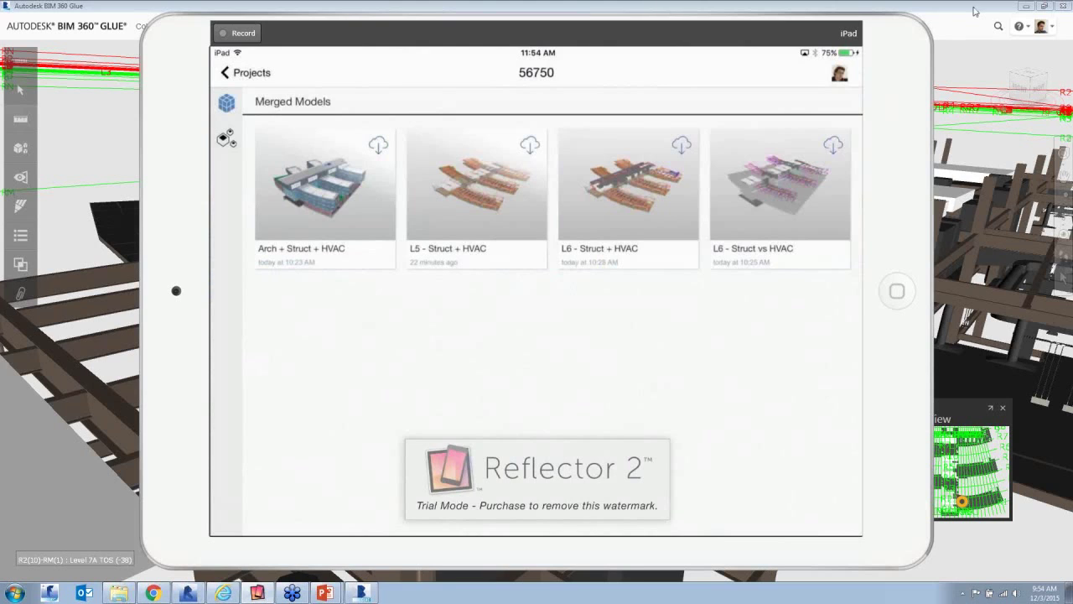
pyautogui.click(258, 593)
# Step: Switch to the PowerPoint file CollaborationSeries_01_BIMManagement.pptx, resume its slide show, and advance to the promo slide
pyautogui.moveTo(325, 593)
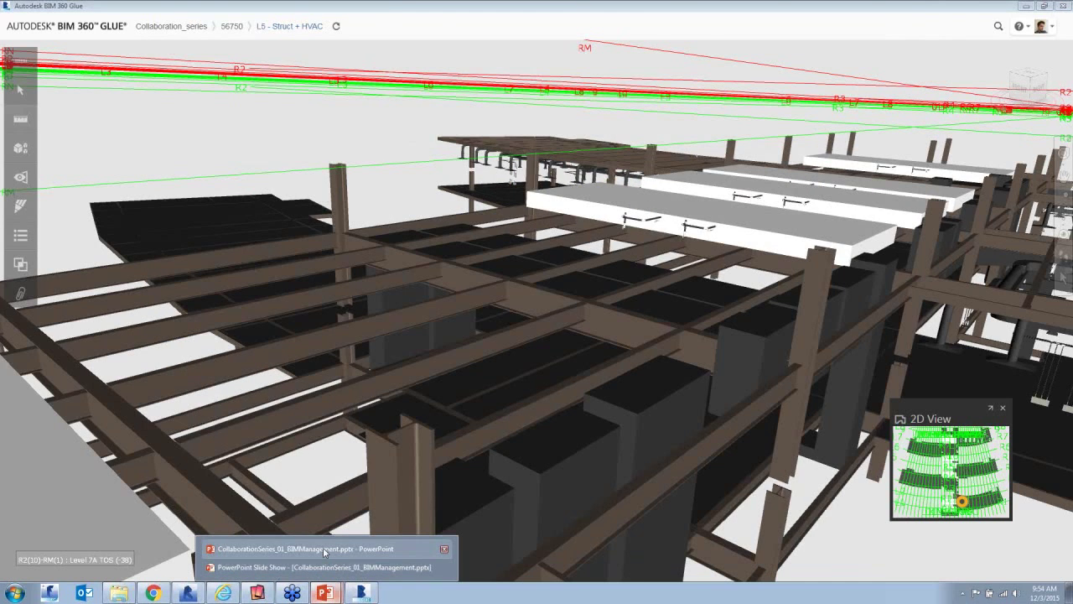
pyautogui.click(325, 549)
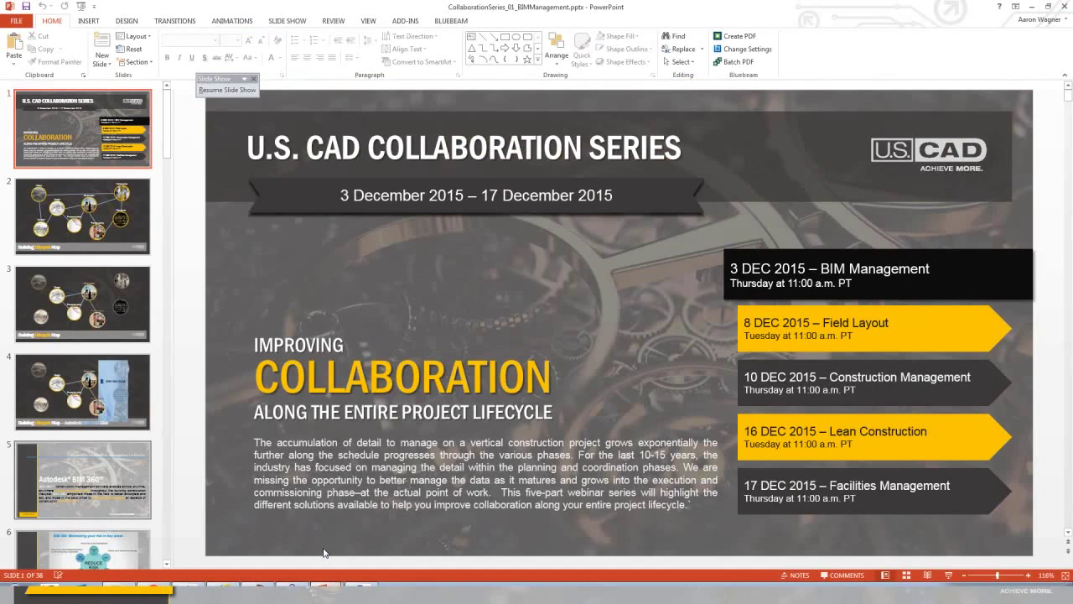
pyautogui.click(227, 89)
pyautogui.press('Right')
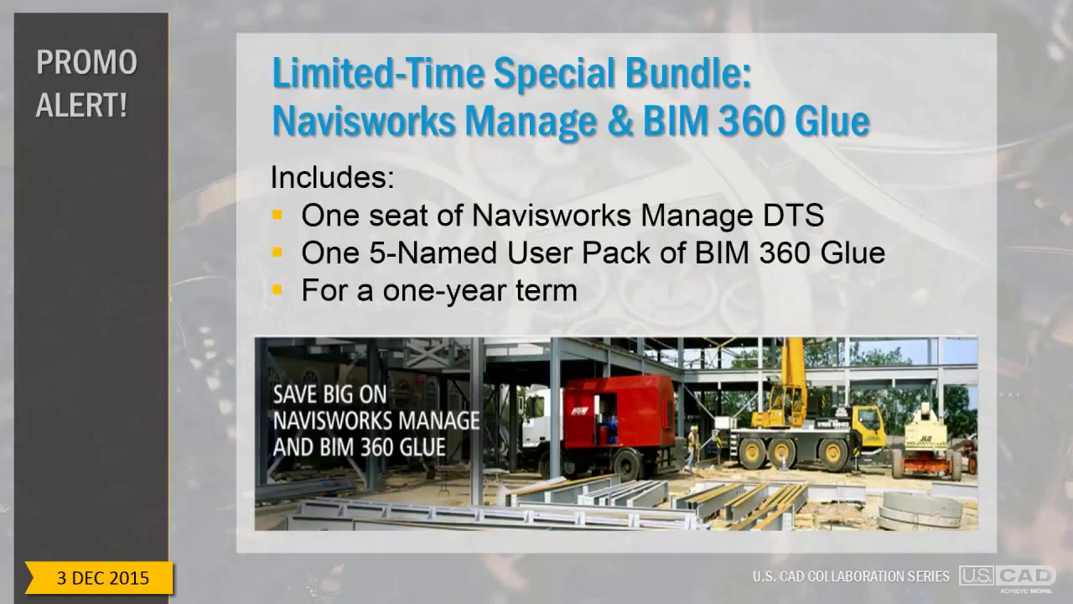